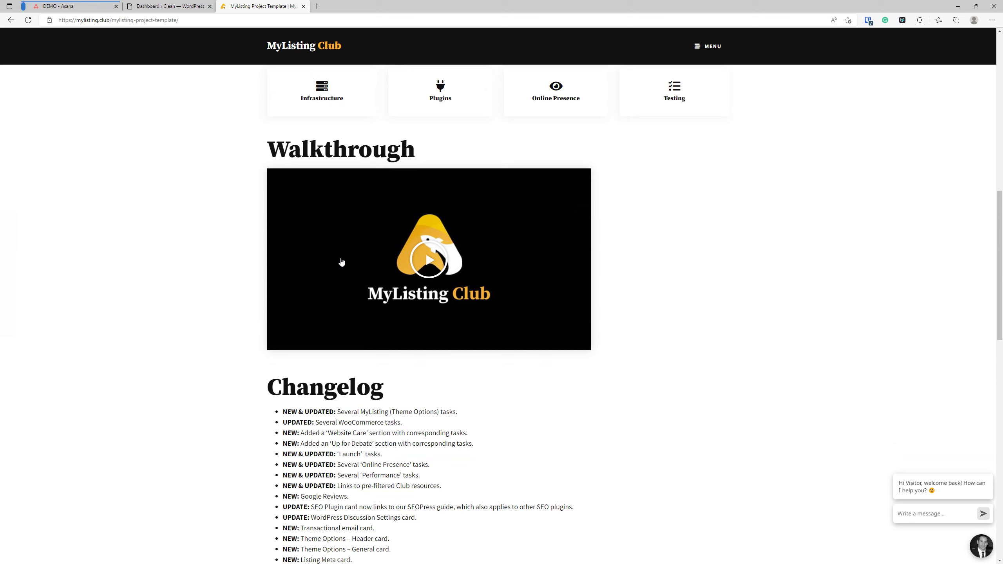
# Review the MyListing Project Template page, including its introduction and the Changelog, and close the page.
pyautogui.scroll(-6, 277, 313)
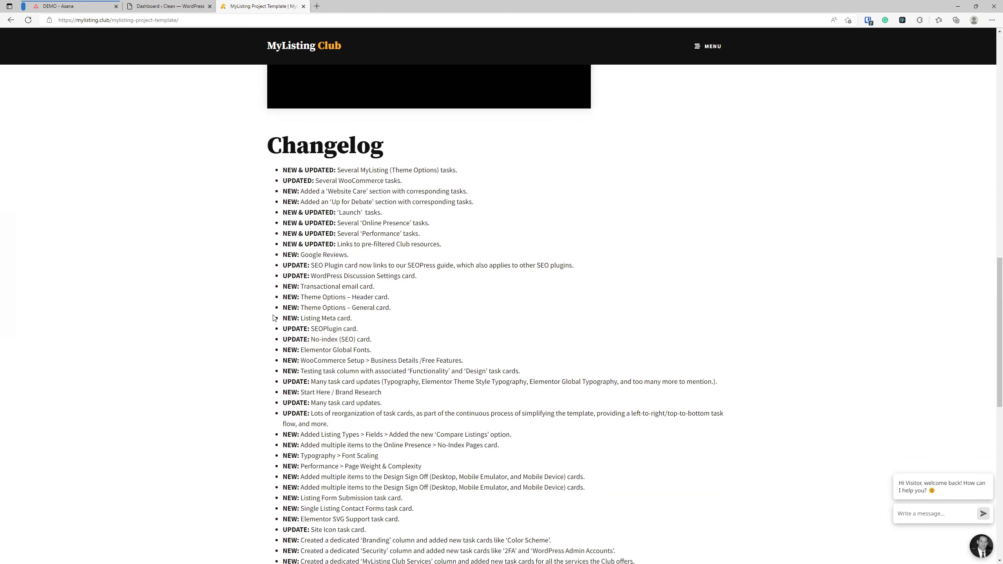
pyautogui.scroll(20, 277, 356)
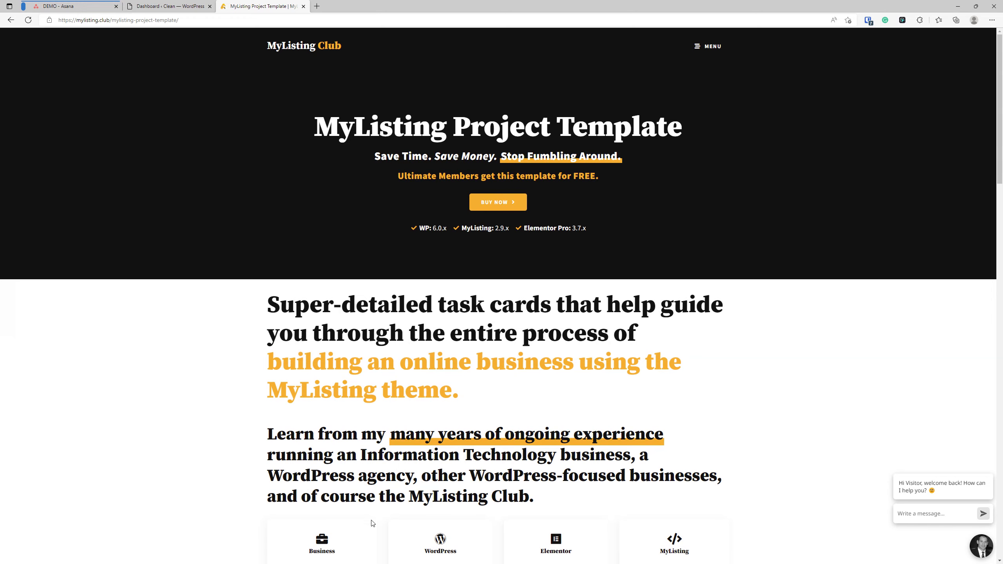
pyautogui.scroll(-15, 282, 438)
pyautogui.moveTo(283, 169); pyautogui.dragTo(455, 316)
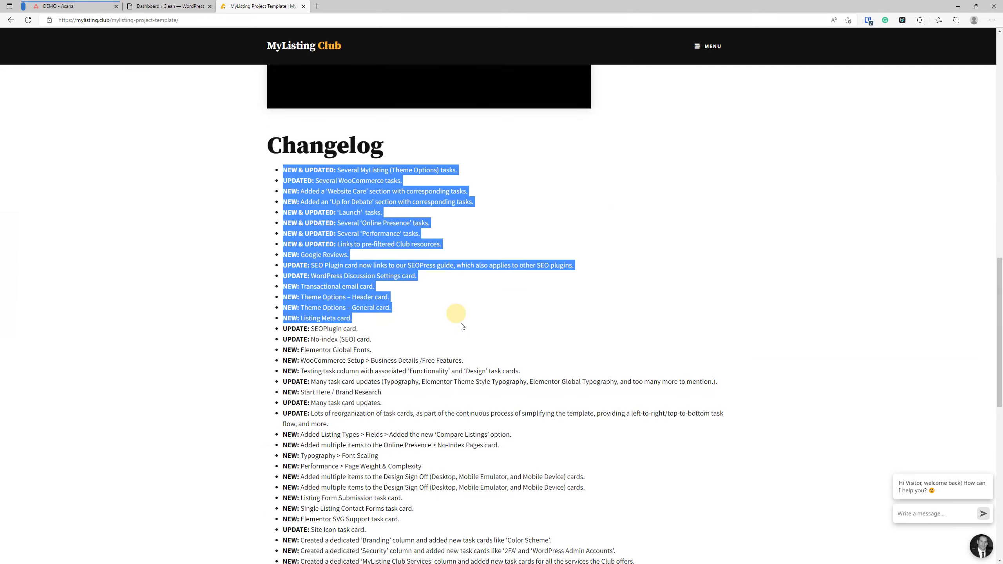
pyautogui.scroll(15, 455, 316)
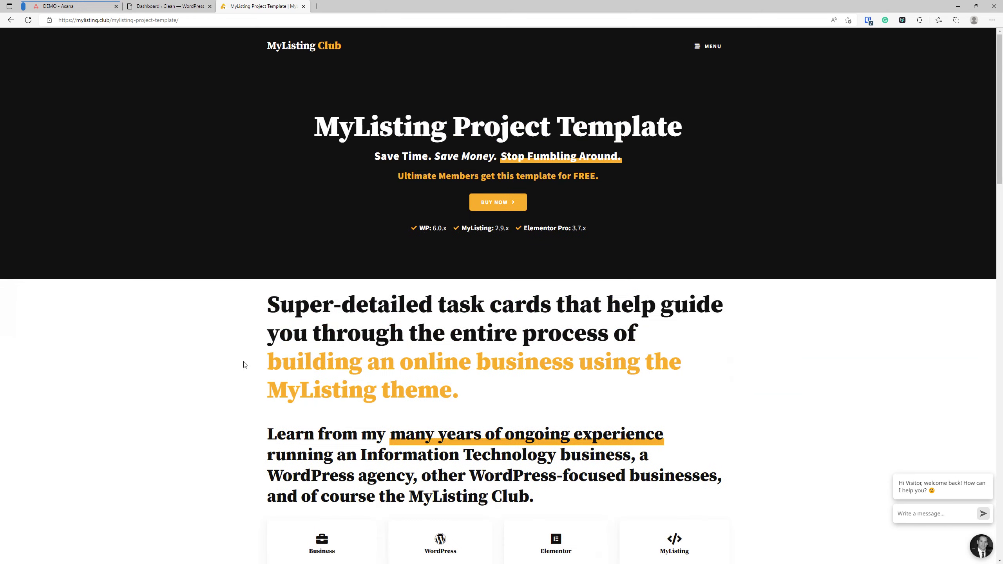
pyautogui.moveTo(185, 346); pyautogui.dragTo(189, 368)
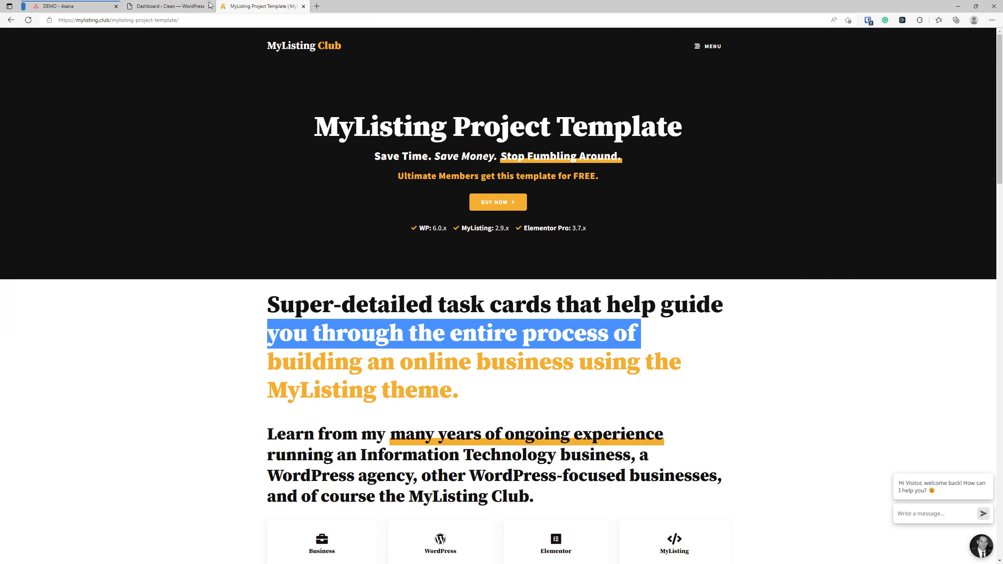
pyautogui.click(304, 7)
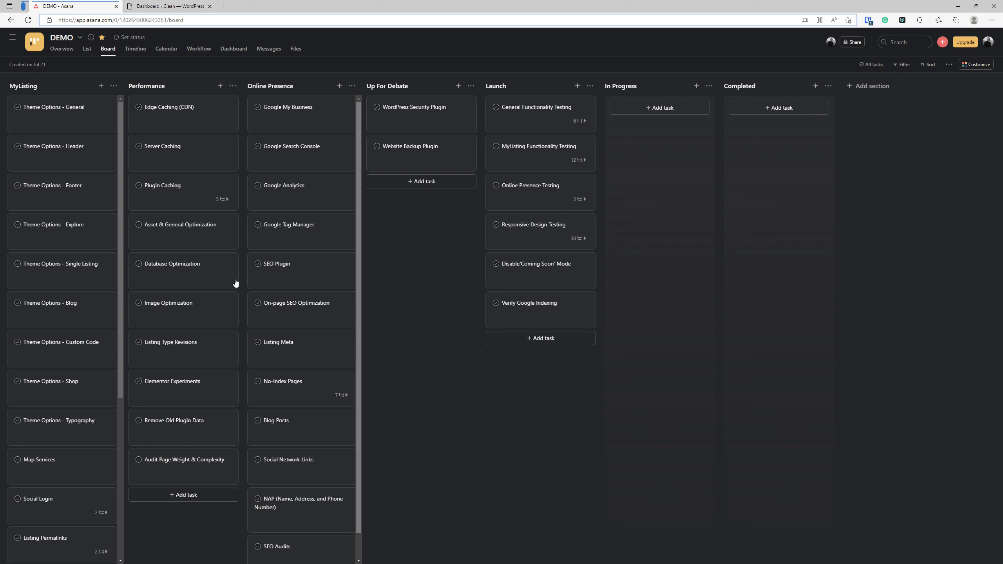
# Open the "Theme Options - General" task in Asana, and bring up the General theme options in the WordPress dashboard.
pyautogui.click(48, 108)
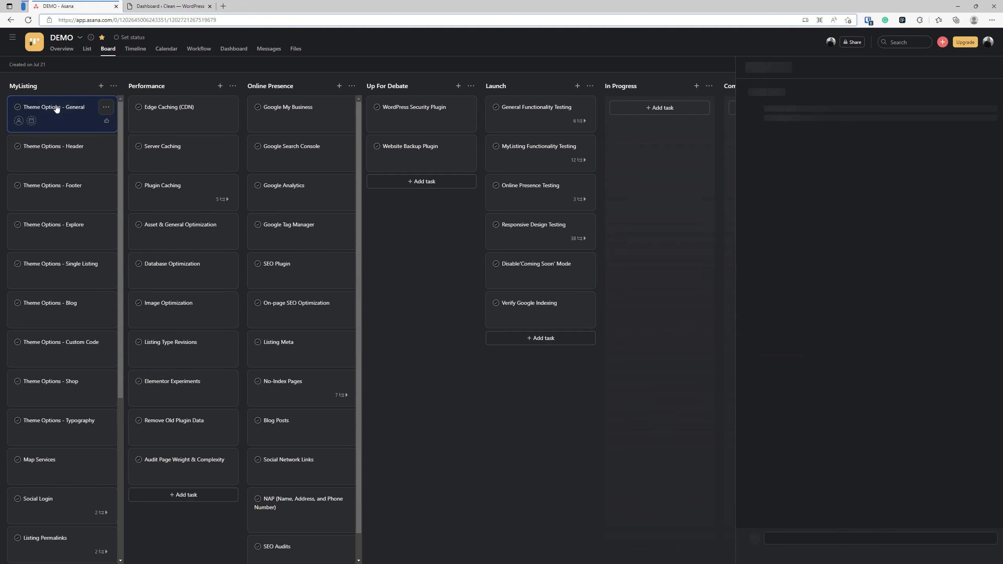
pyautogui.click(187, 3)
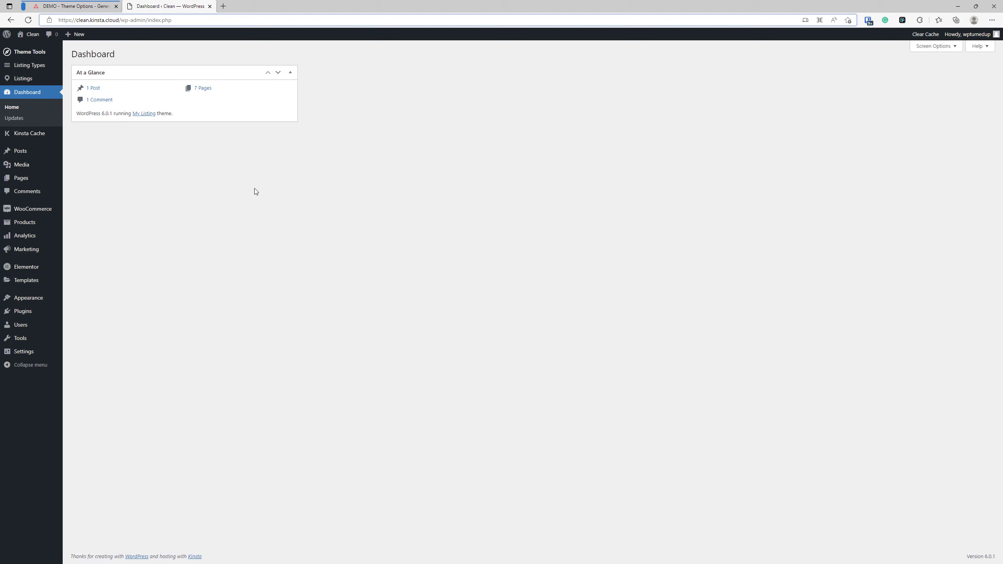
pyautogui.moveTo(36, 51)
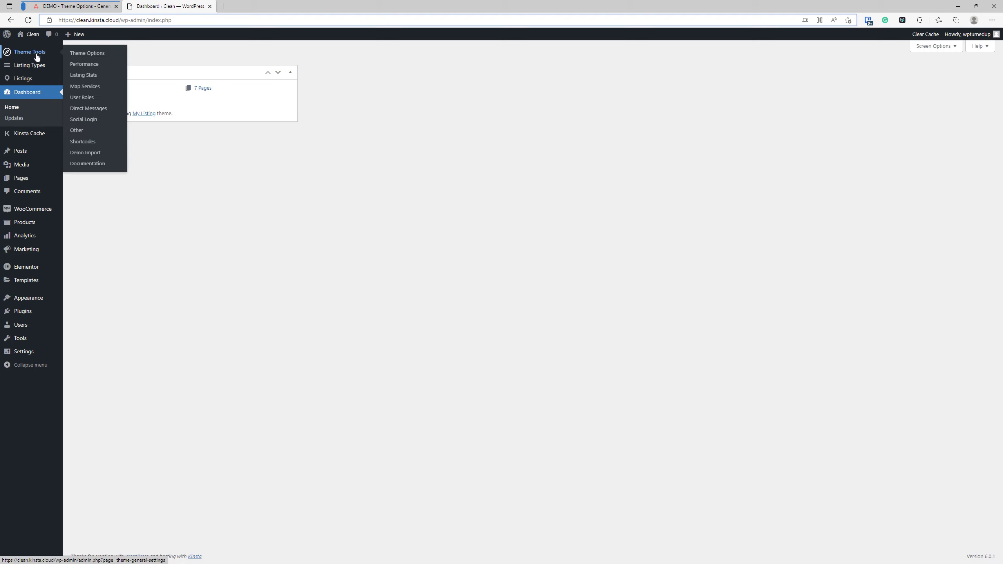
pyautogui.click(93, 54)
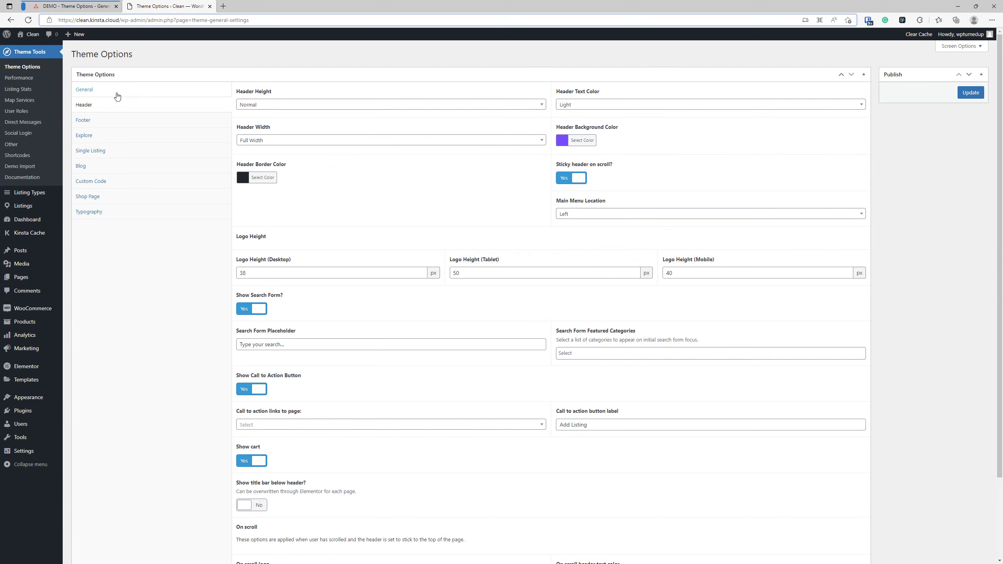
pyautogui.click(117, 94)
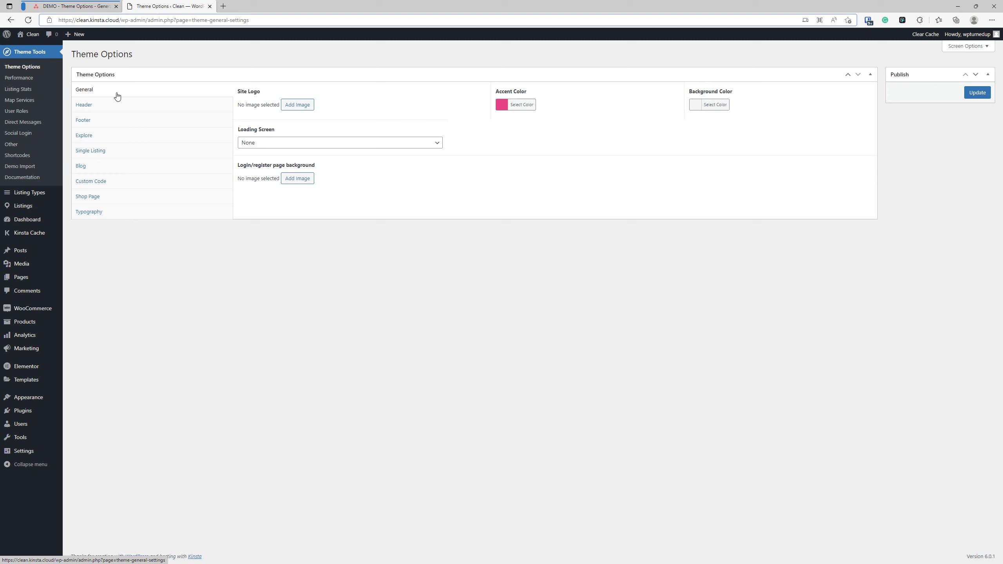
# Set the site logo to the media library image mylisting-directory-website-expert-gravatar.png.
pyautogui.click(300, 104)
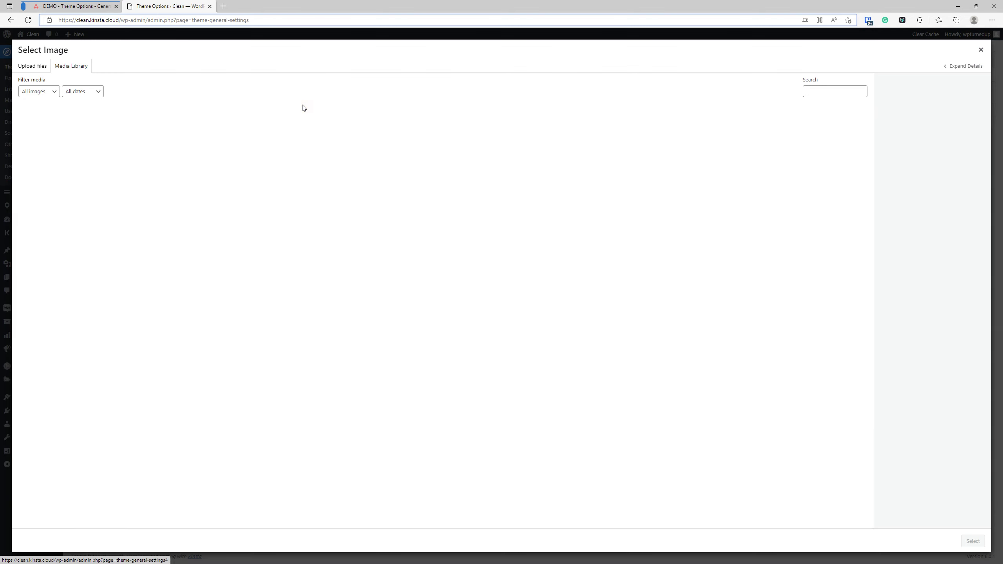
pyautogui.click(110, 140)
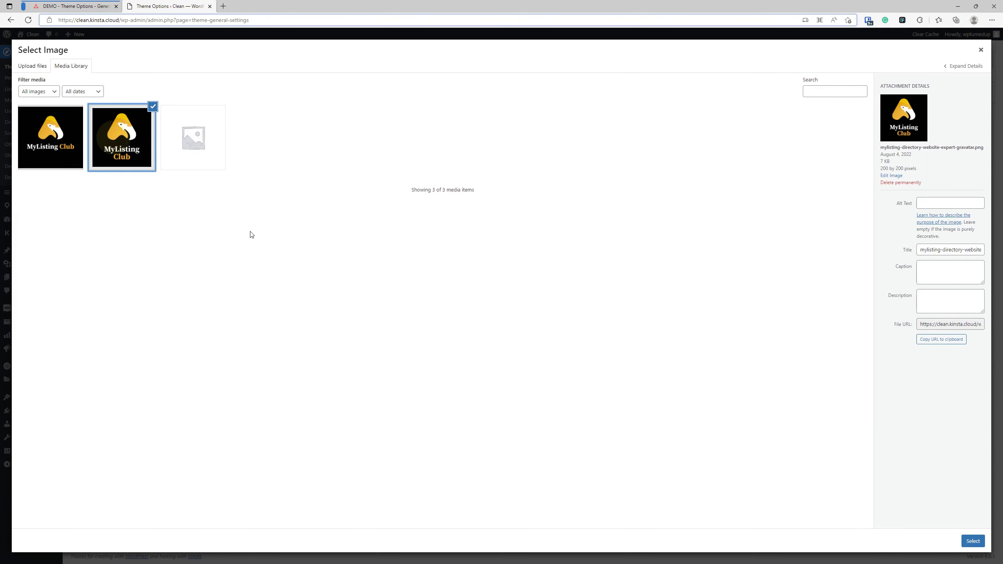
pyautogui.click(974, 542)
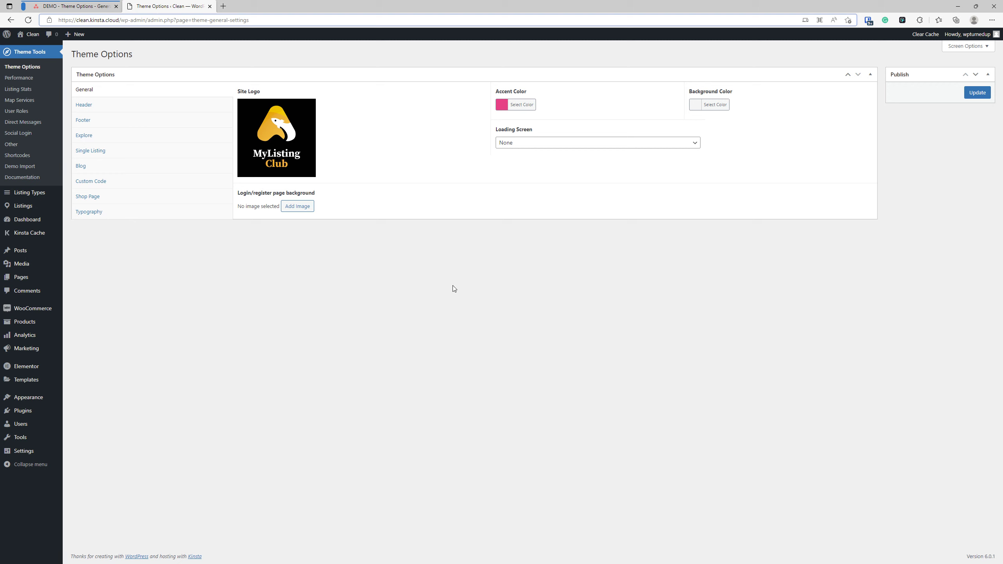
# Set the accent color to a golden yellow, about #efc321, and the background color to white (#ffffff).
pyautogui.click(517, 104)
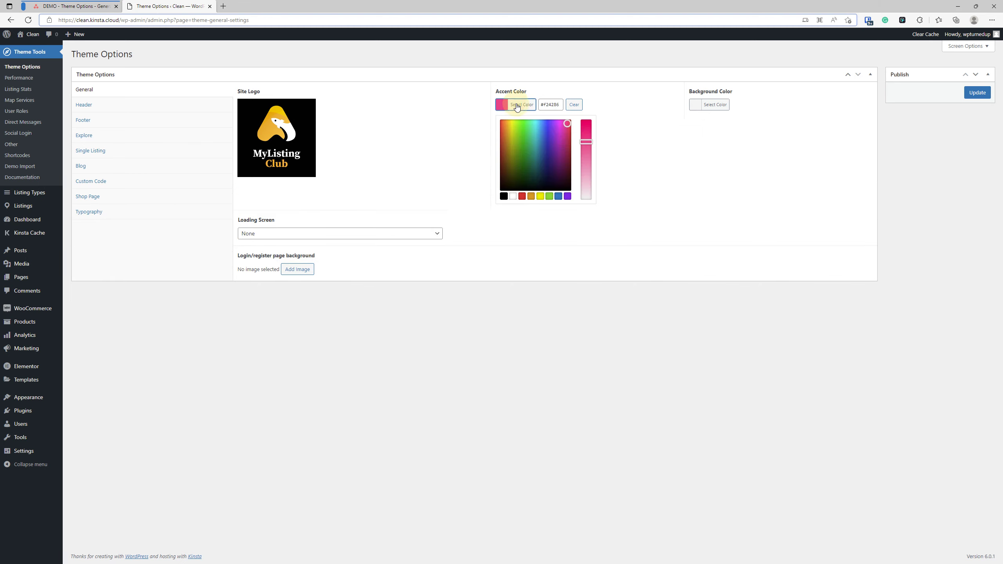
pyautogui.click(539, 196)
pyautogui.moveTo(515, 142); pyautogui.dragTo(509, 124)
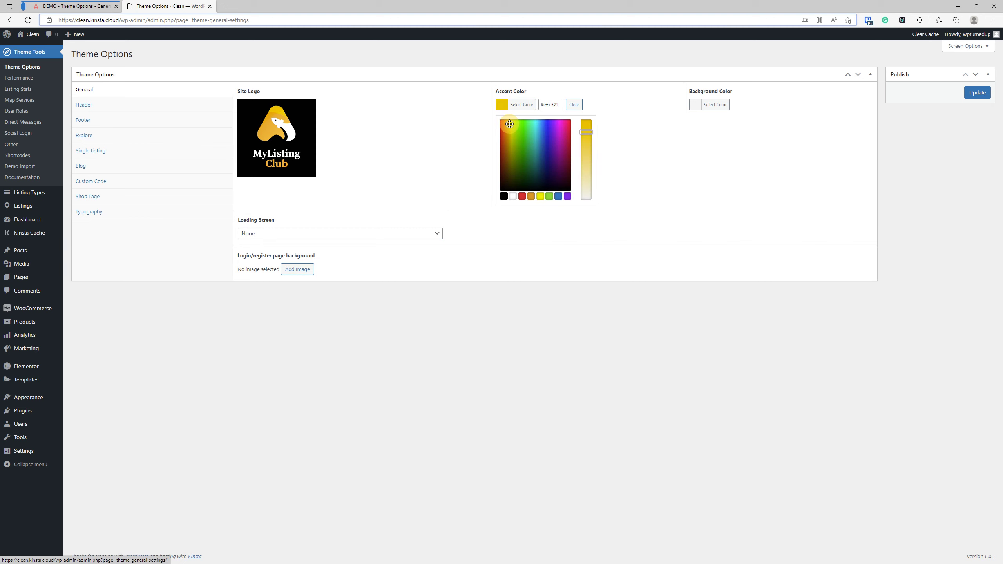
pyautogui.click(614, 157)
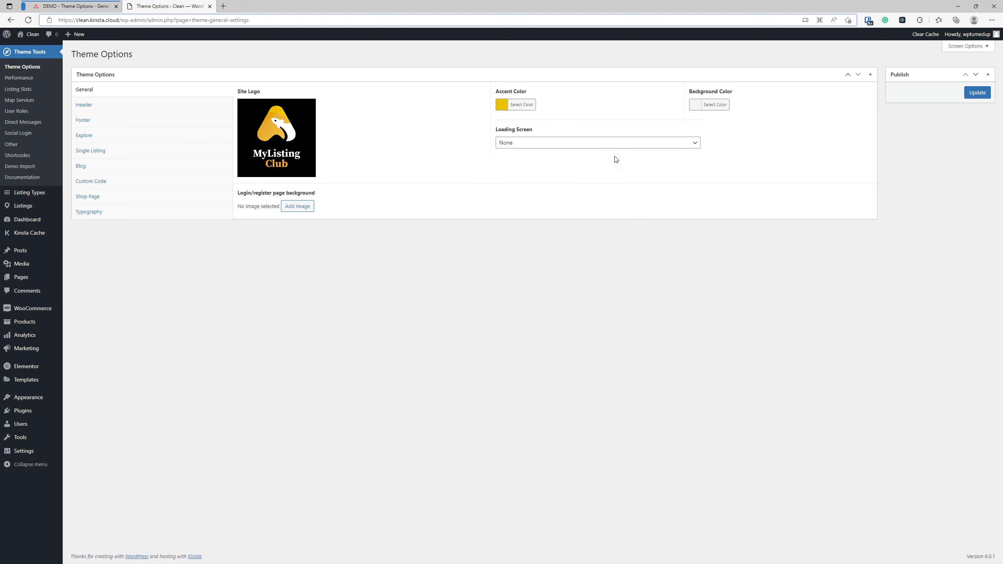
pyautogui.click(714, 105)
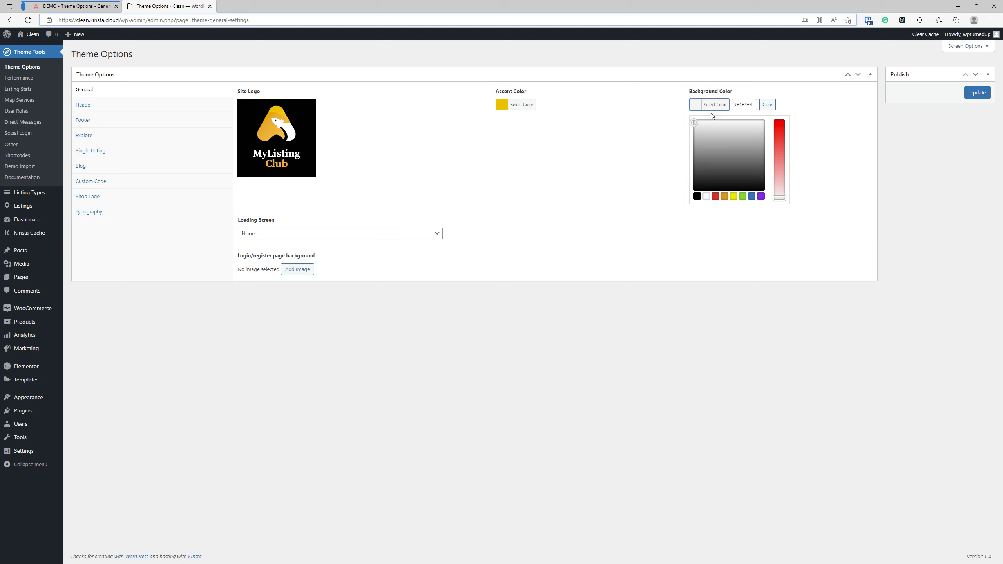
pyautogui.click(706, 197)
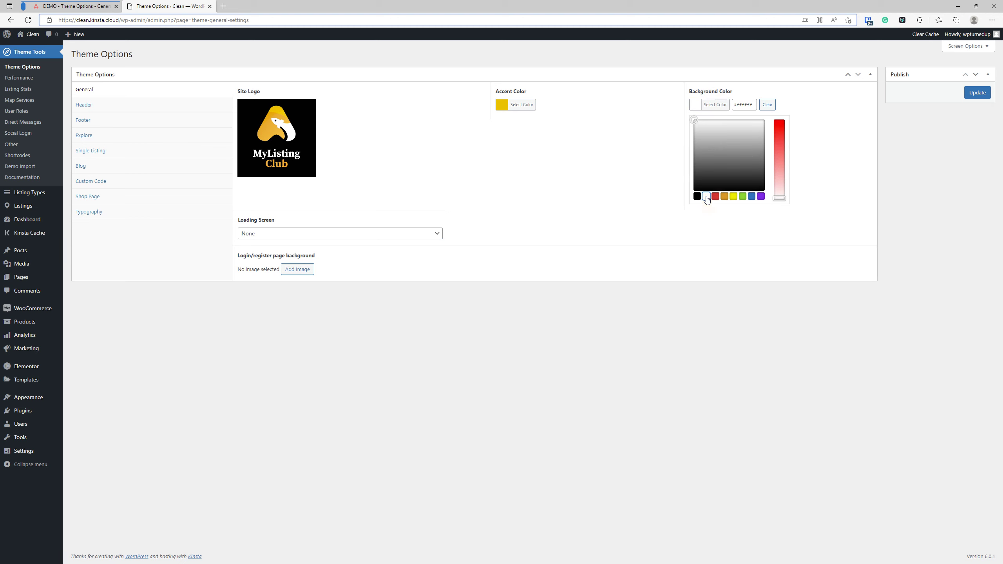
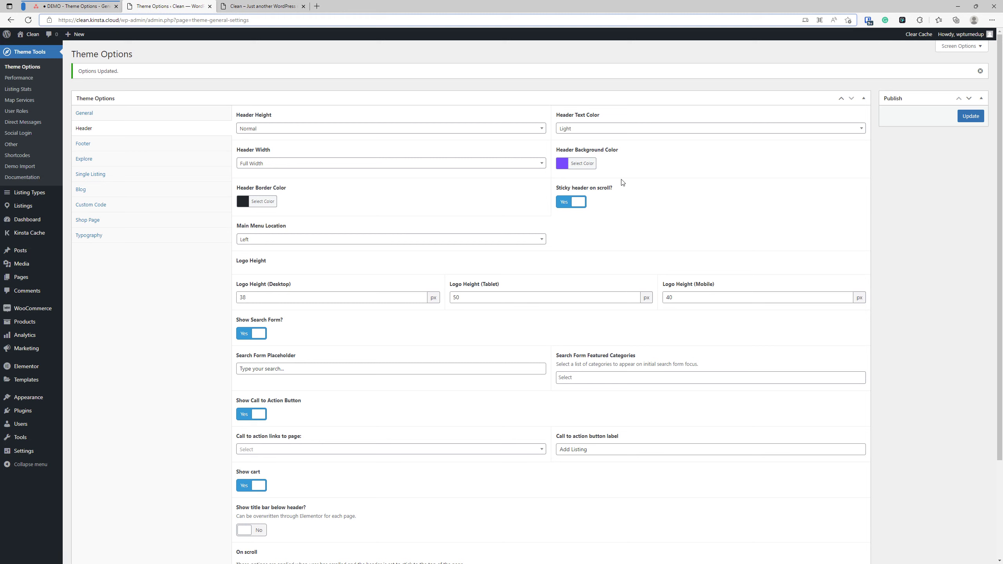
# Set the header height to Extended and save the theme options.
pyautogui.click(297, 130)
pyautogui.click(297, 130)
pyautogui.click(296, 129)
pyautogui.click(285, 165)
pyautogui.click(963, 117)
# Duplicate the site's front-end page in a second tab and compare the header at normal and extended height.
pyautogui.click(268, 6)
pyautogui.rightClick(273, 5)
pyautogui.click(312, 47)
pyautogui.click(135, 179)
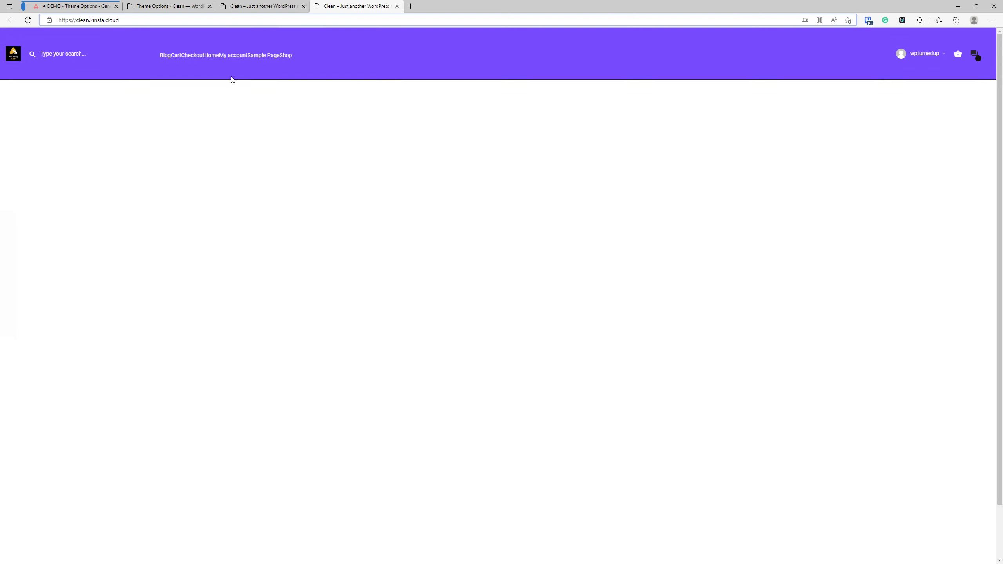
pyautogui.click(259, 4)
pyautogui.click(332, 6)
pyautogui.click(264, 5)
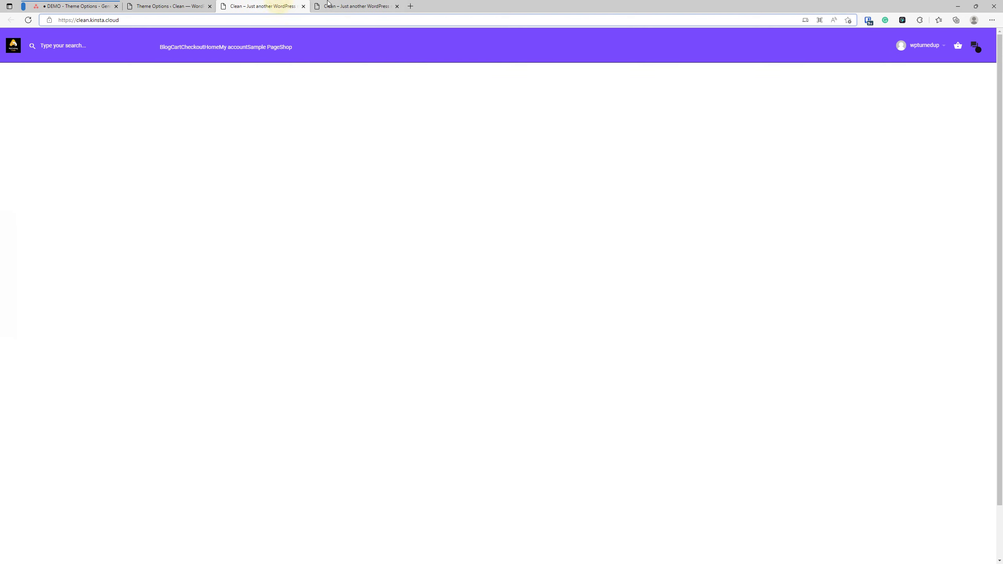
pyautogui.click(328, 6)
pyautogui.click(262, 5)
pyautogui.click(158, 6)
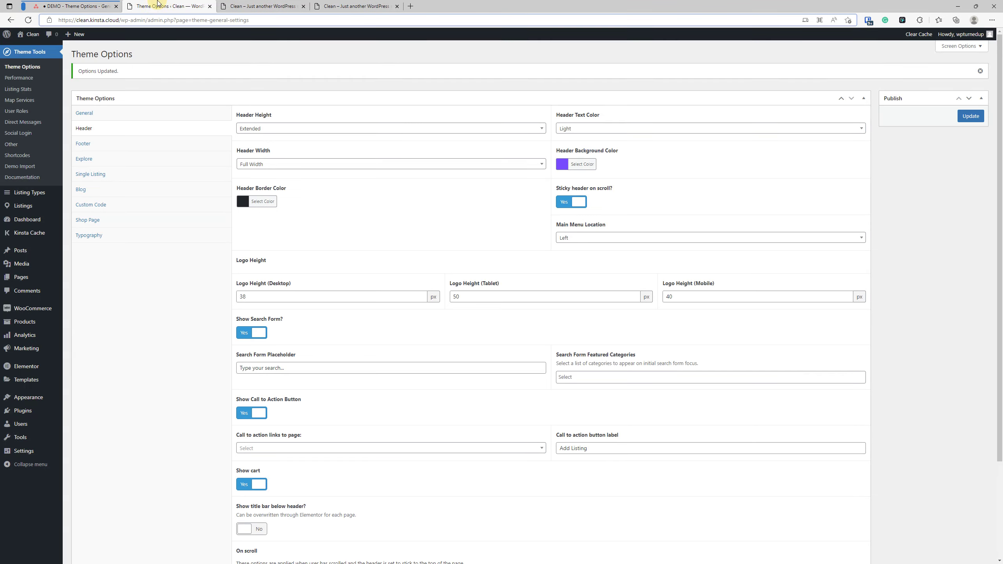
# Set the header height to Normal and compare the two front-end header versions again.
pyautogui.click(271, 128)
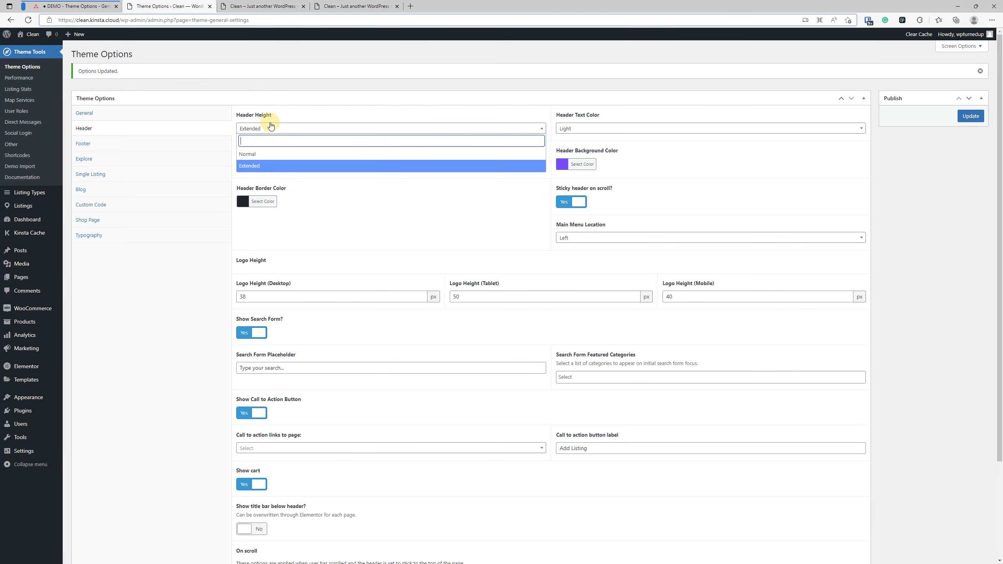
pyautogui.click(263, 155)
pyautogui.click(346, 5)
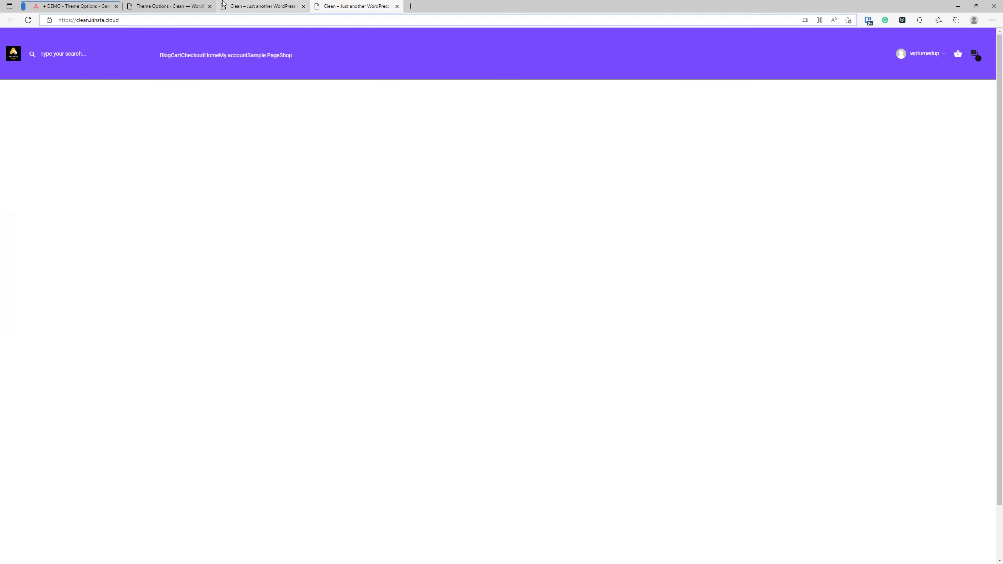
pyautogui.click(258, 6)
pyautogui.click(204, 5)
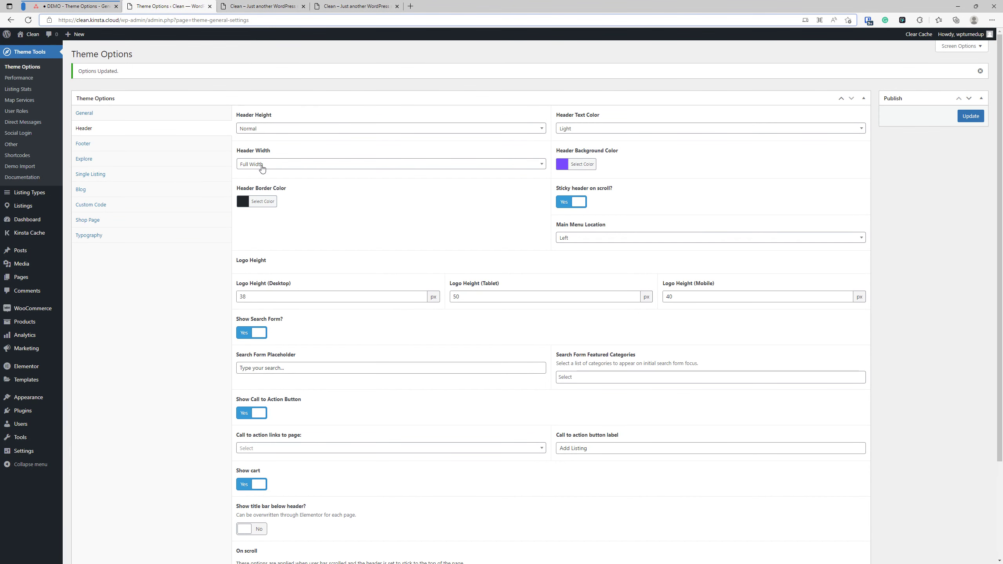
pyautogui.click(332, 5)
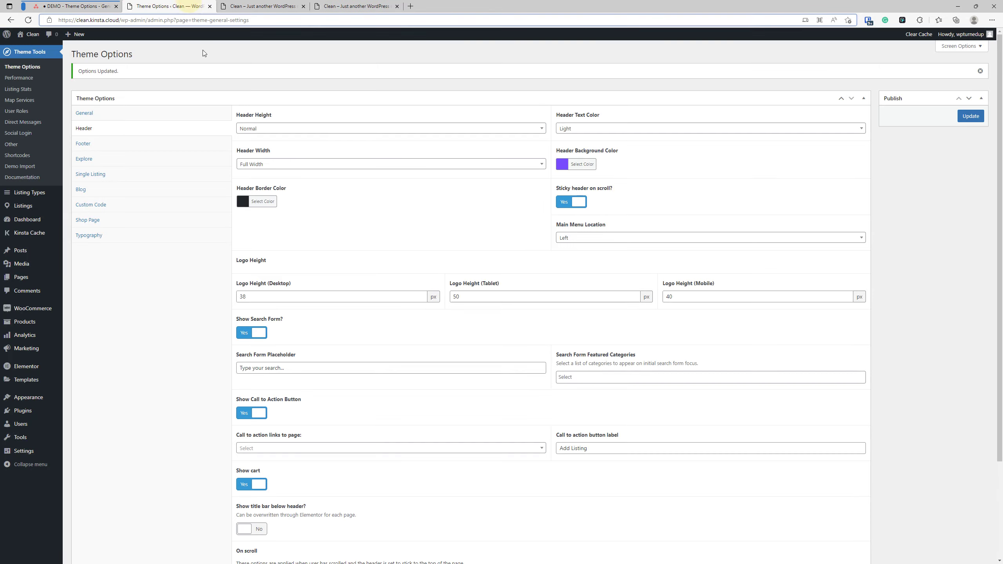
pyautogui.click(167, 6)
# Try a Boxed header width of 1200 px, and return the header width to Full Width.
pyautogui.click(289, 164)
pyautogui.click(263, 201)
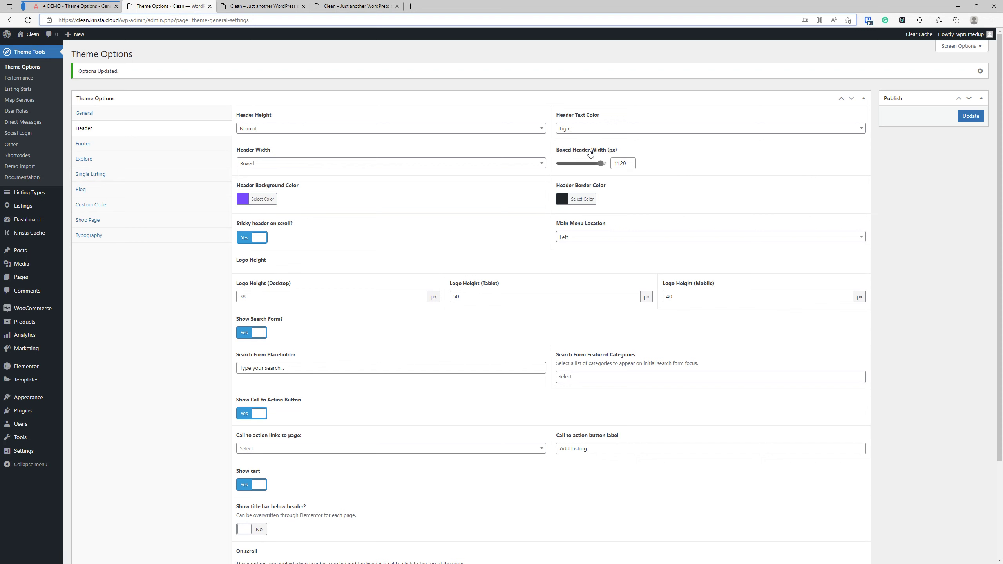
pyautogui.click(623, 161)
pyautogui.click(616, 159)
pyautogui.doubleClick(619, 163)
pyautogui.write('1200')
pyautogui.click(459, 166)
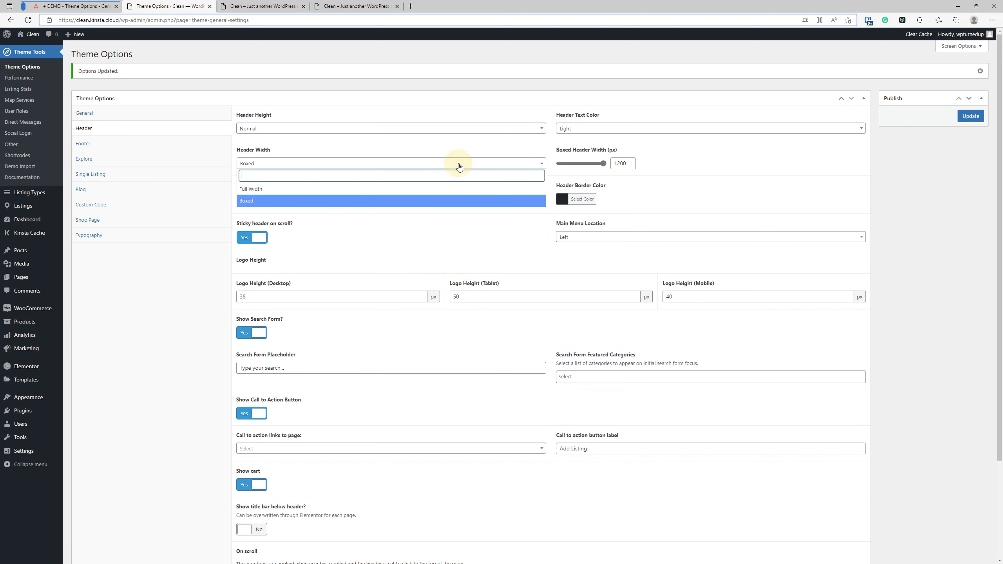
pyautogui.click(341, 189)
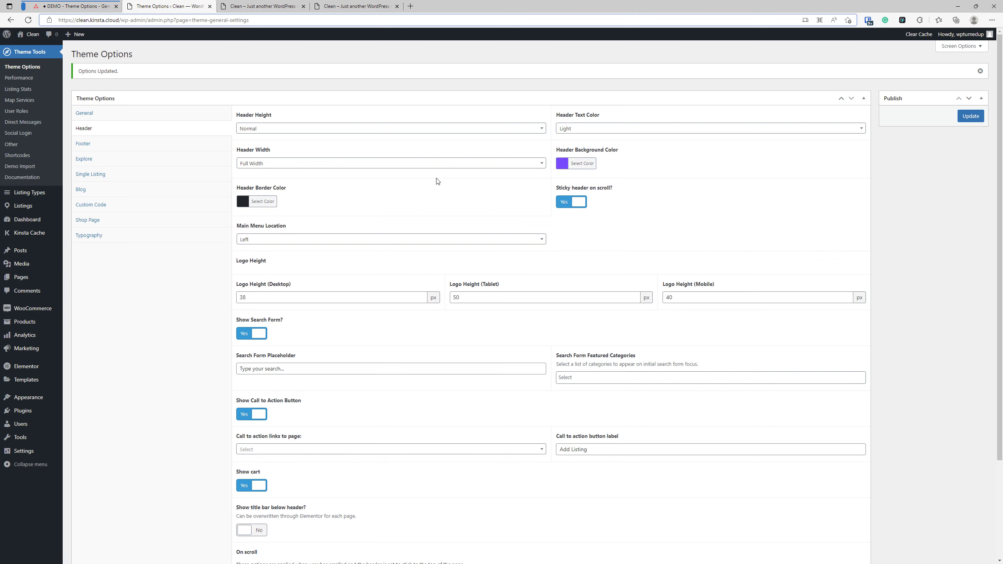
# Set the header background color to #111111 and save the theme options.
pyautogui.click(578, 163)
pyautogui.doubleClick(611, 163)
pyautogui.write('000000')
pyautogui.click(675, 161)
pyautogui.click(982, 115)
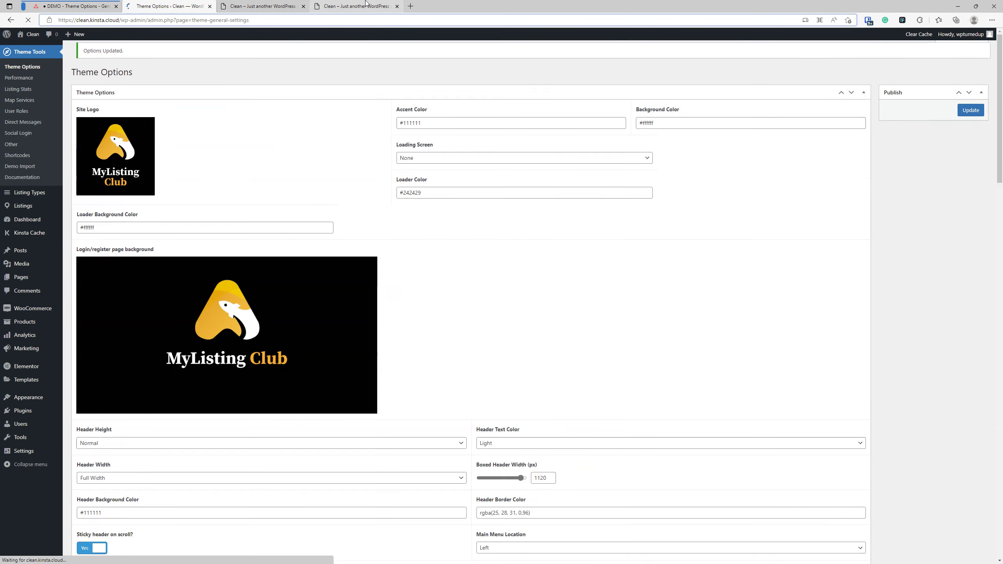
# Close the duplicate front-end page and reload the remaining one to check the header color.
pyautogui.click(373, 5)
pyautogui.hotkey('ctrl', 'w')
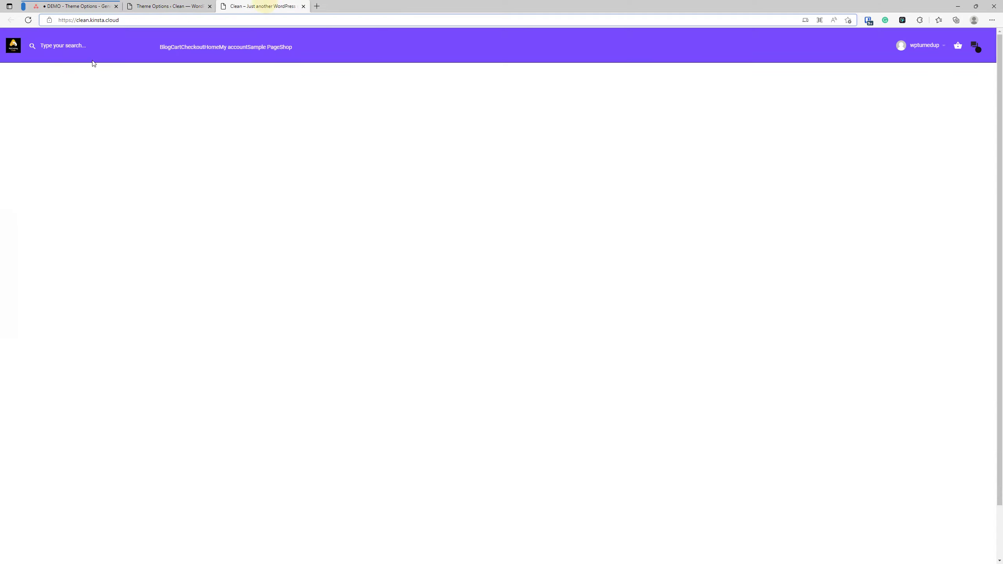
pyautogui.click(33, 21)
pyautogui.hotkey('ctrl', 'shift', 'Tab')
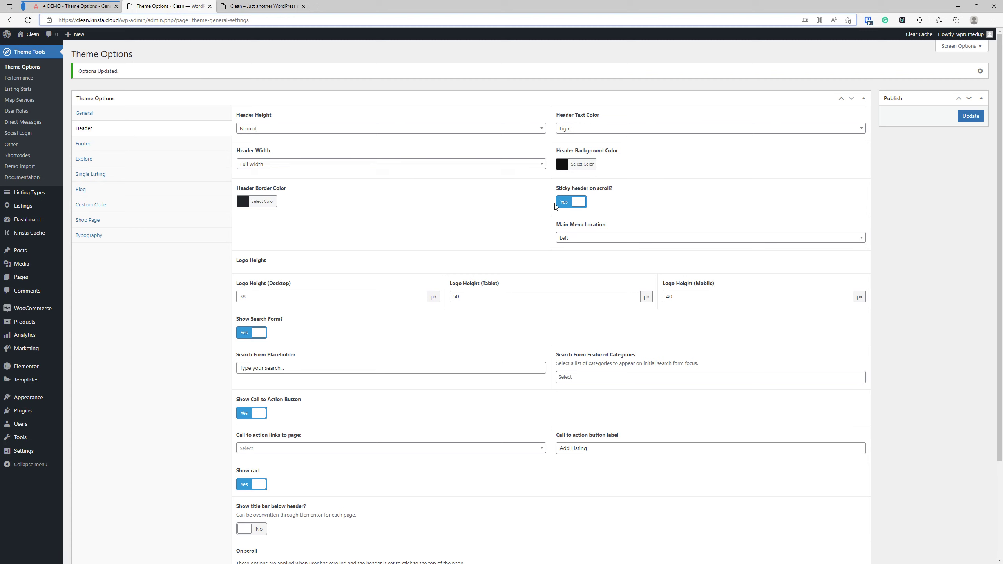
# Examine how the sticky header behaves while scrolling the front-end page, and return to the theme options.
pyautogui.hotkey('ctrl', 'Tab')
pyautogui.scroll(-1, 444, 198)
pyautogui.scroll(1, 279, 99)
pyautogui.scroll(-1, 348, 202)
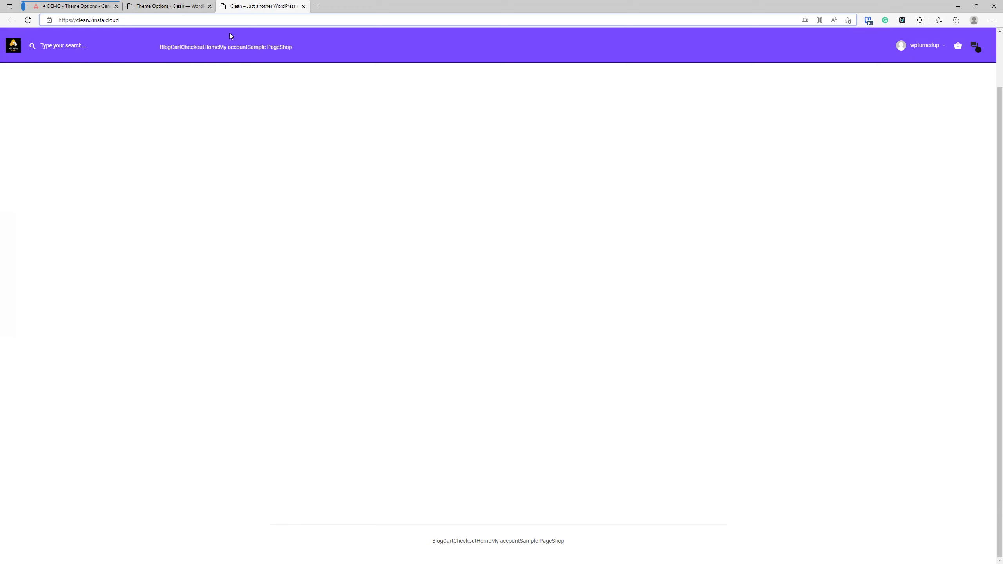
pyautogui.click(197, 6)
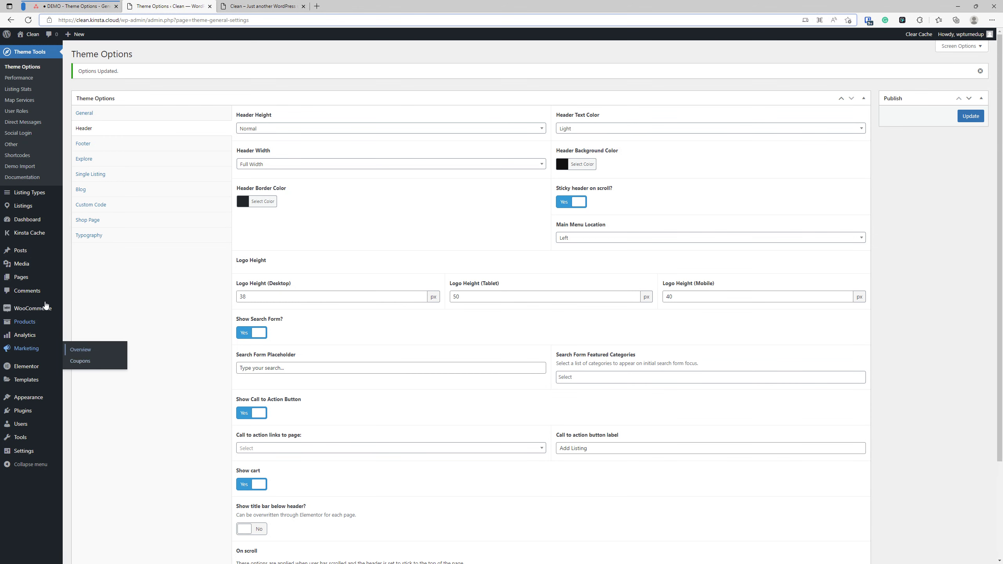
# Open the Pages list and the Home page's editor in new tabs, and edit the Home page with Elementor.
pyautogui.rightClick(22, 278)
pyautogui.click(55, 288)
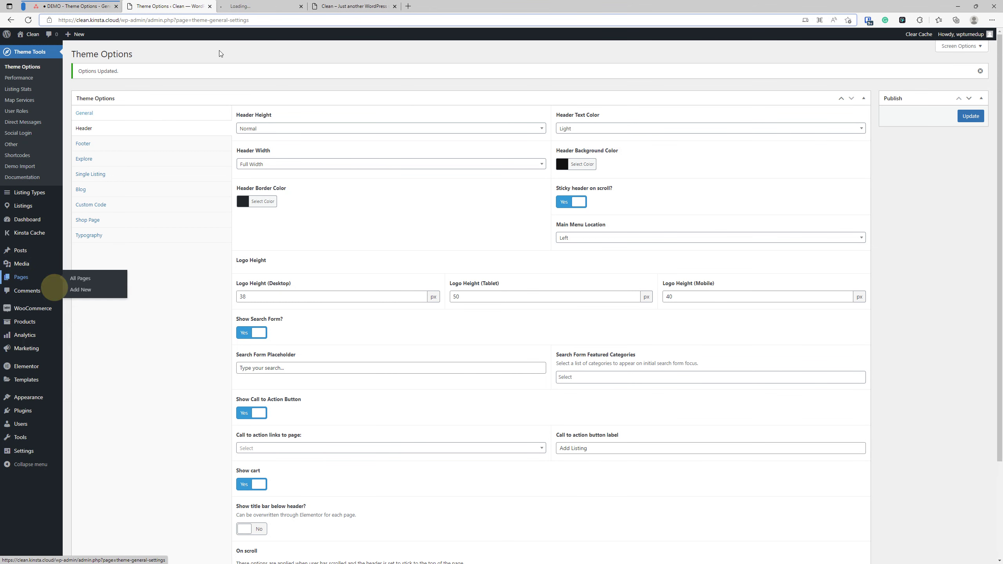
pyautogui.click(258, 5)
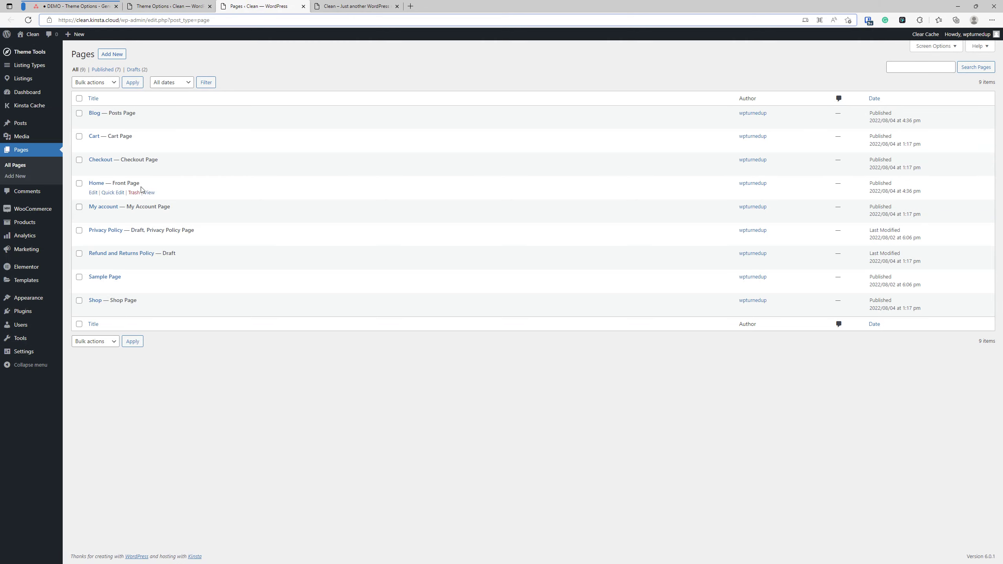
pyautogui.rightClick(94, 192)
pyautogui.click(118, 198)
pyautogui.click(320, 6)
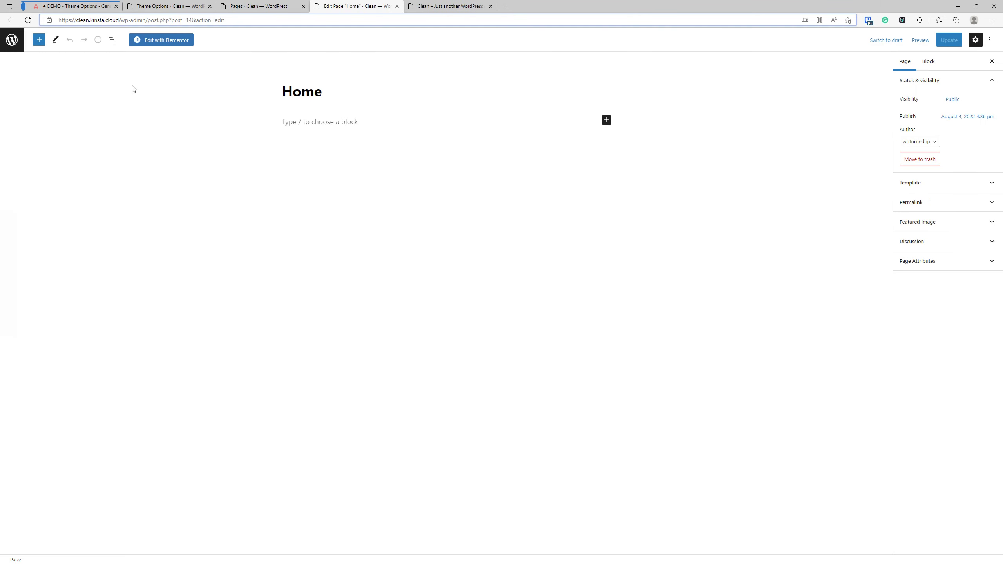
pyautogui.click(165, 41)
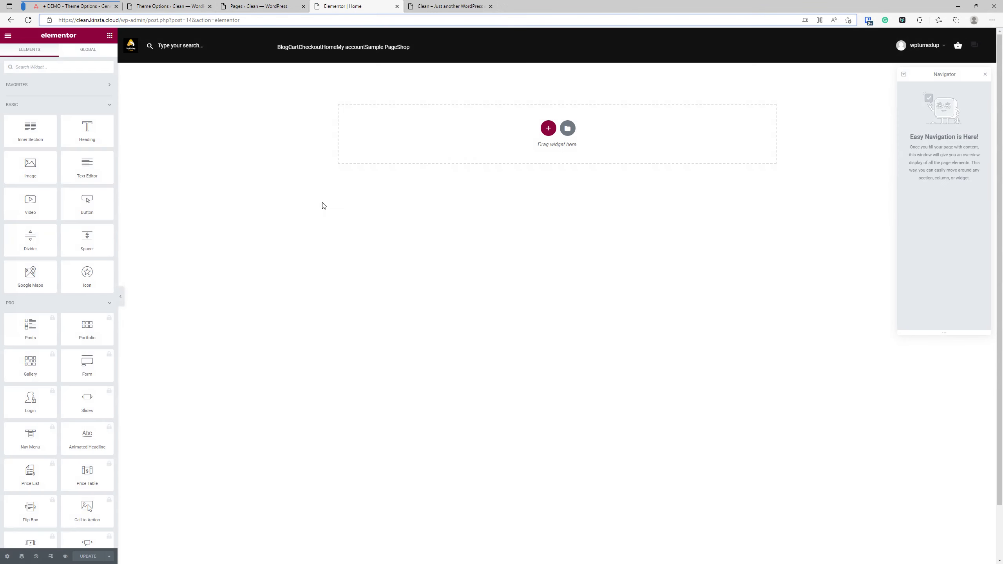
# Add a Heading widget to the Home page with the Secondary global text color and a 200 px font size.
pyautogui.moveTo(88, 131); pyautogui.dragTo(387, 149)
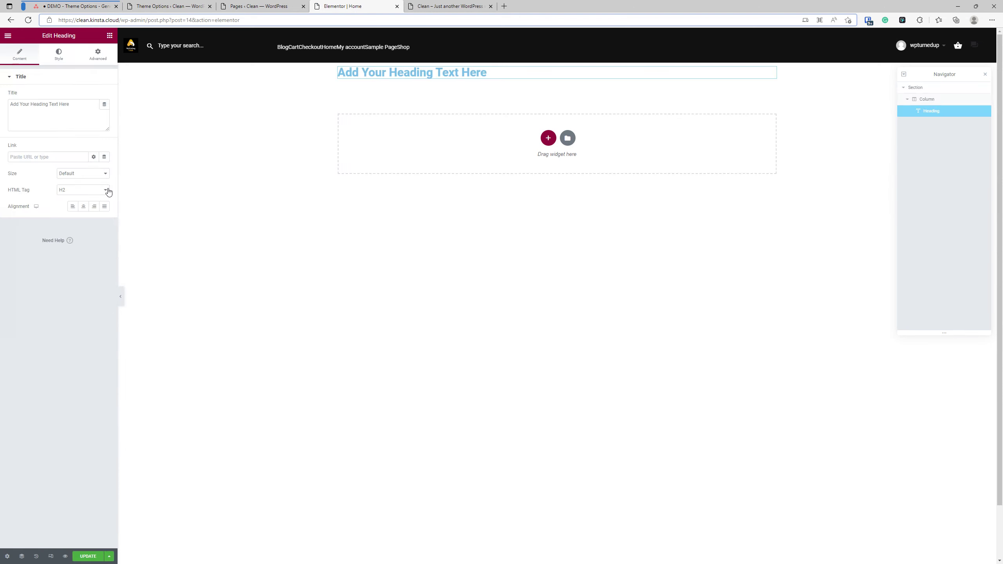
pyautogui.click(56, 63)
pyautogui.click(91, 79)
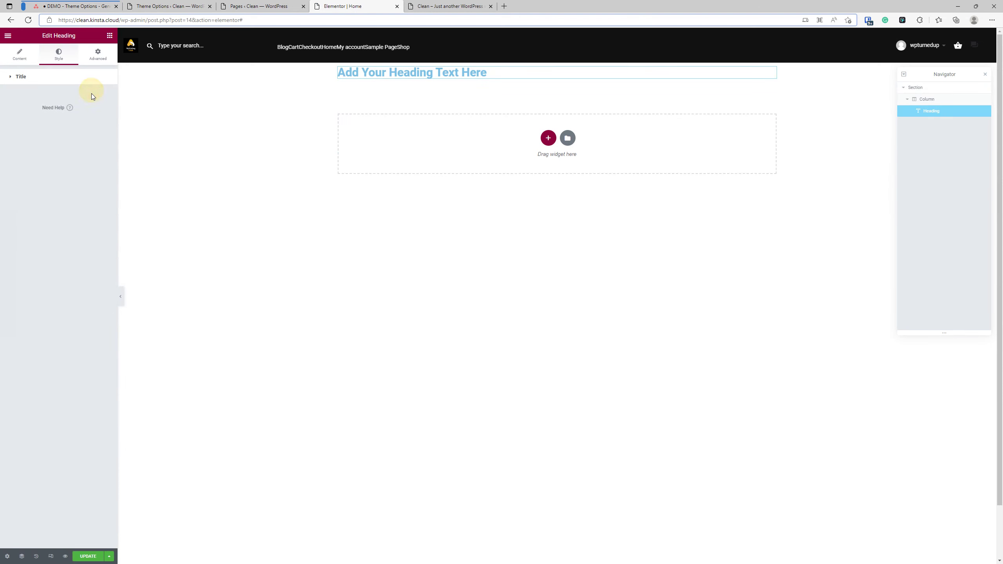
pyautogui.click(75, 79)
pyautogui.click(94, 95)
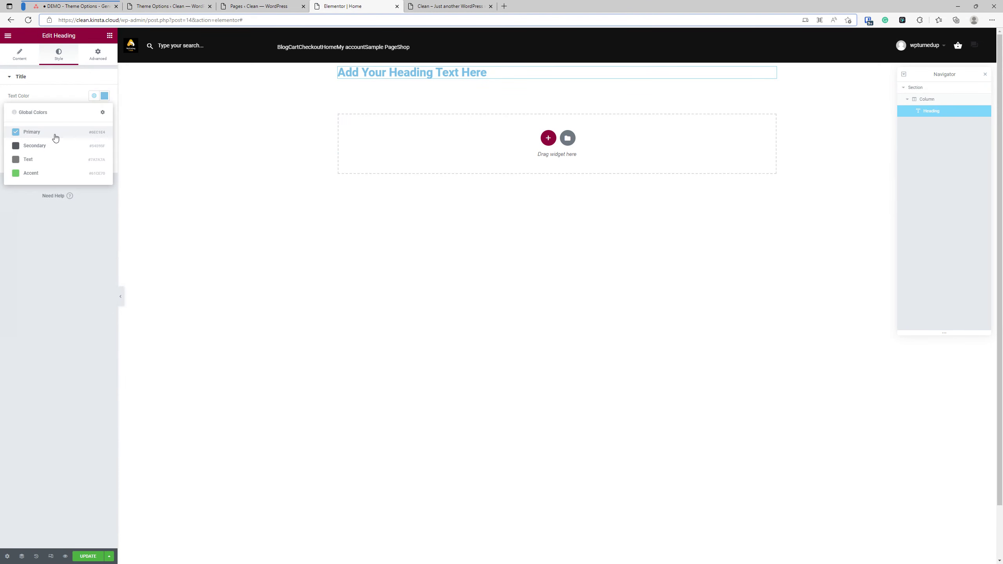
pyautogui.click(46, 146)
pyautogui.click(104, 112)
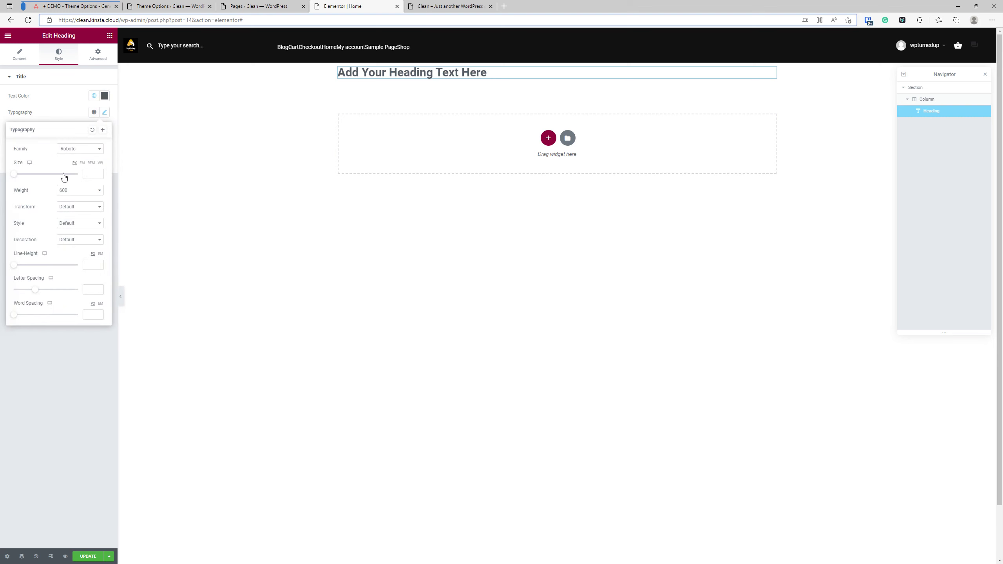
pyautogui.moveTo(13, 174); pyautogui.dragTo(82, 180)
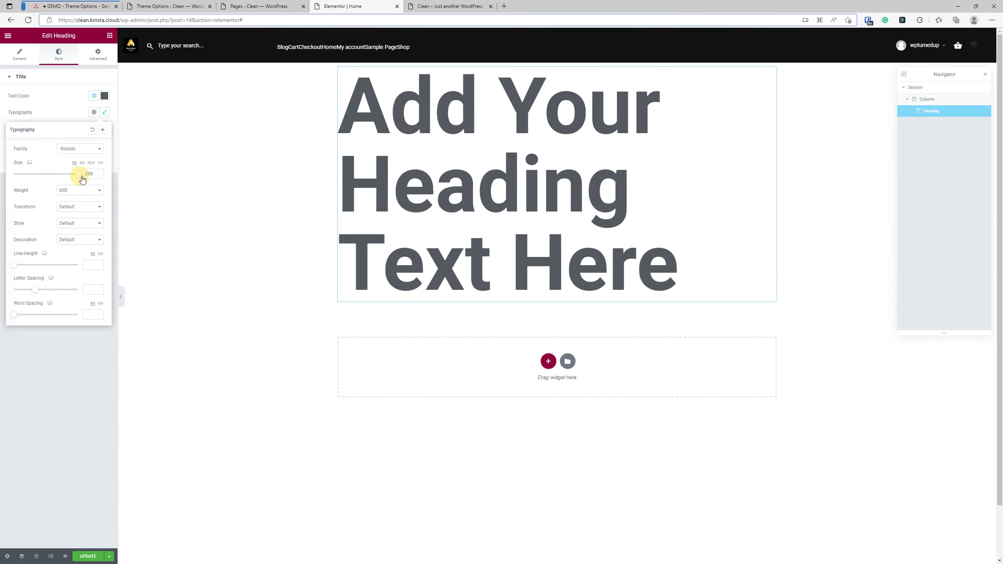
# Duplicate the heading twice to lengthen the Home page, and update the page.
pyautogui.rightClick(387, 187)
pyautogui.click(414, 206)
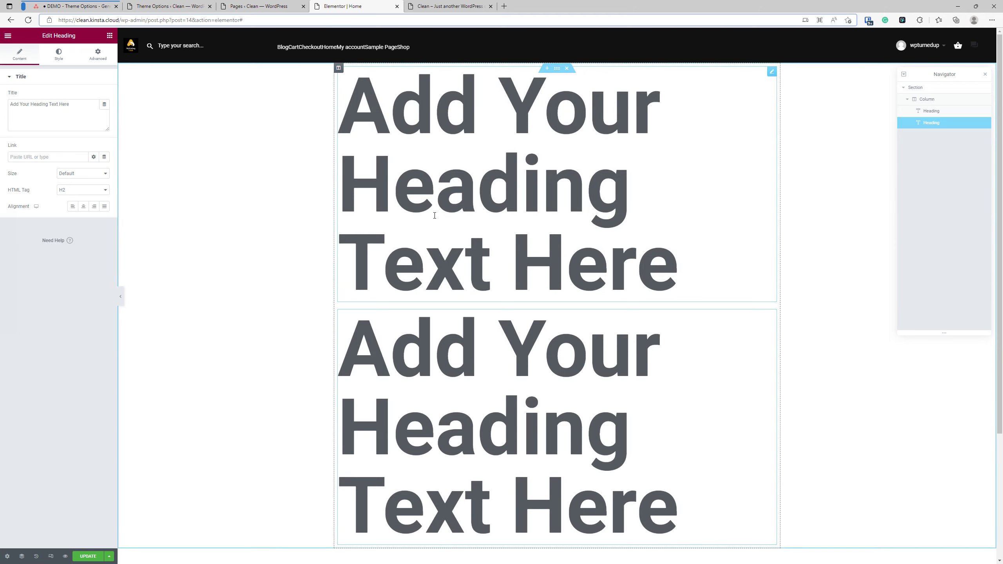
pyautogui.rightClick(435, 215)
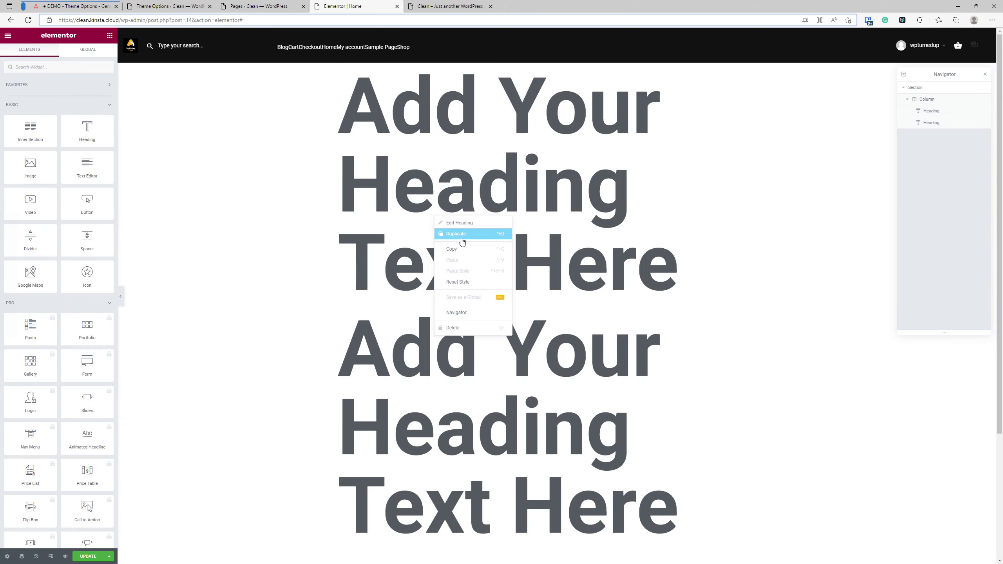
pyautogui.click(462, 234)
pyautogui.click(87, 556)
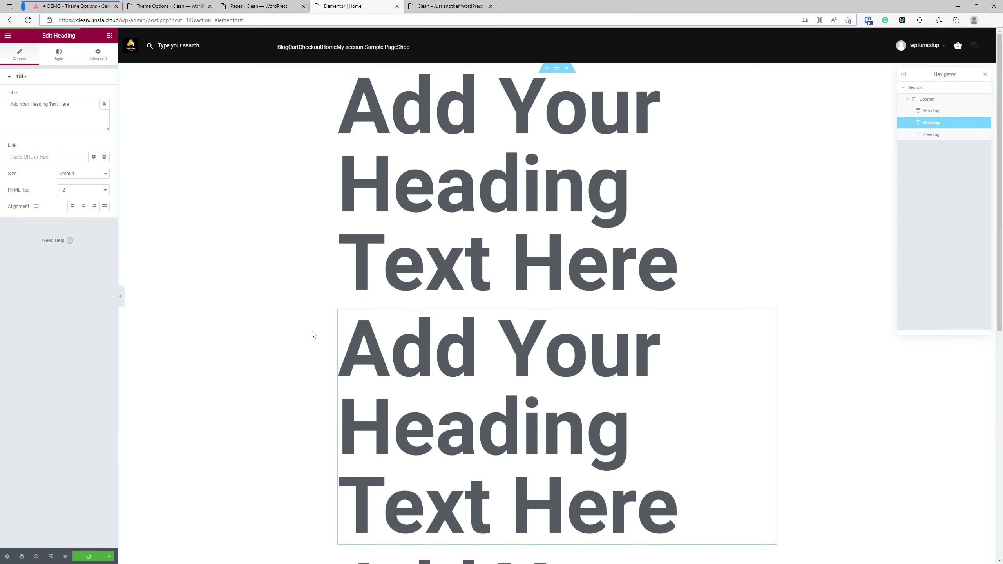
# Reload the front-end page and examine the sticky header while scrolling through the headings.
pyautogui.click(430, 5)
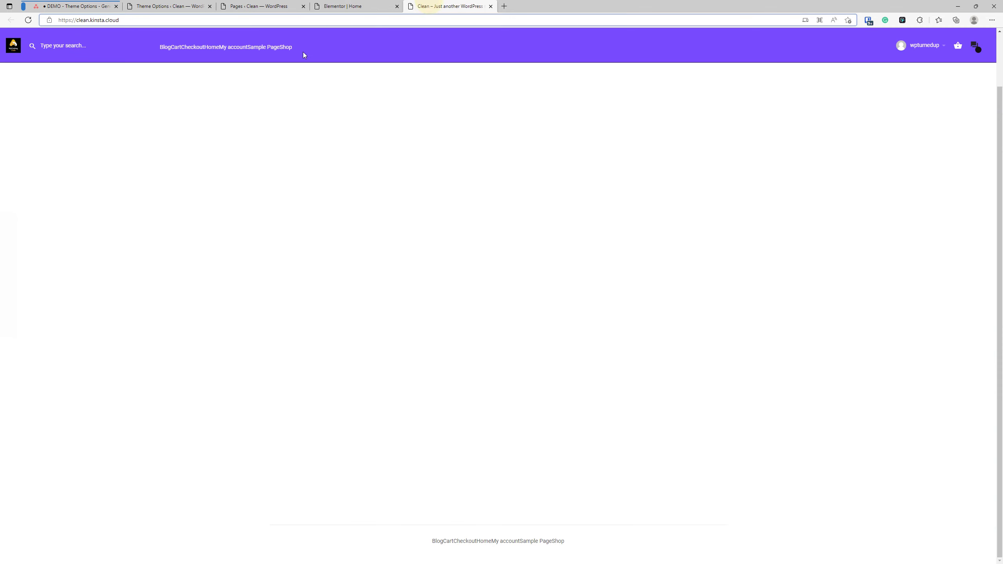
pyautogui.click(28, 19)
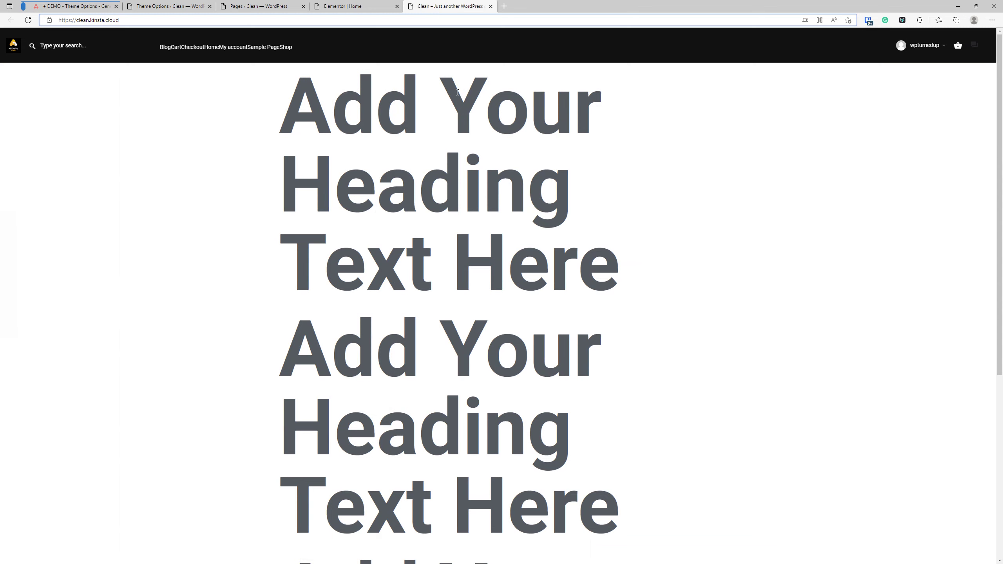
pyautogui.scroll(-5, 254, 165)
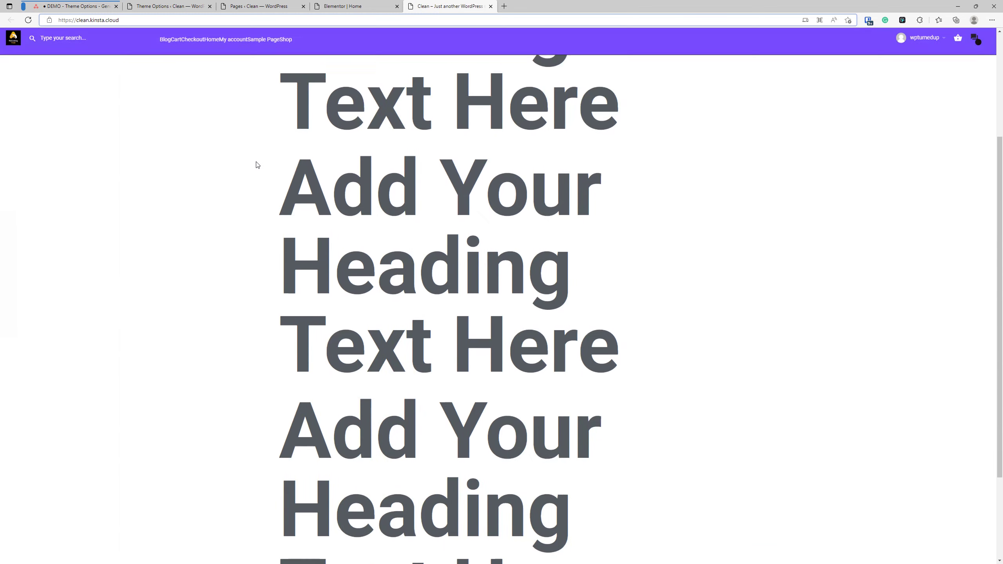
pyautogui.scroll(-1, 258, 165)
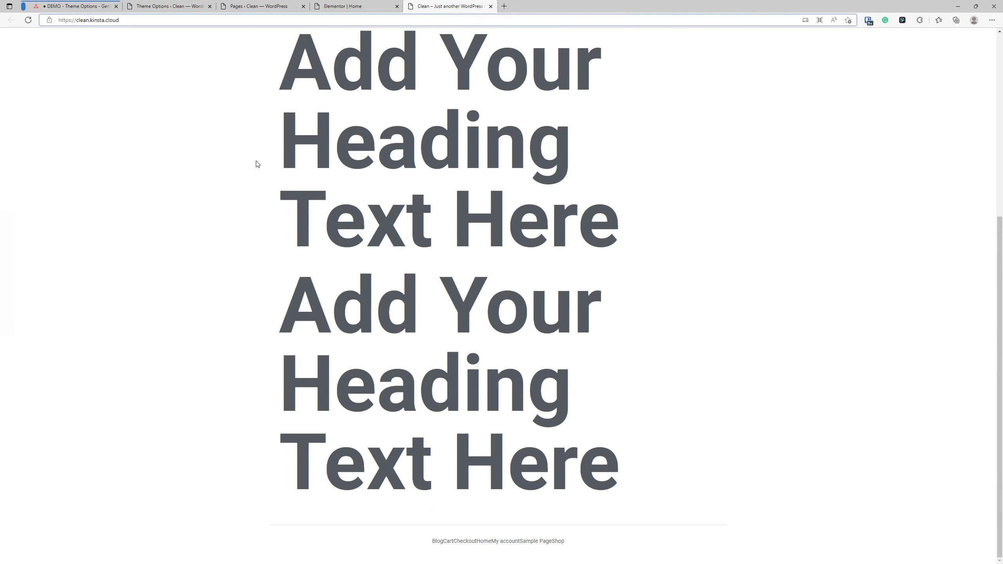
pyautogui.scroll(1, 258, 164)
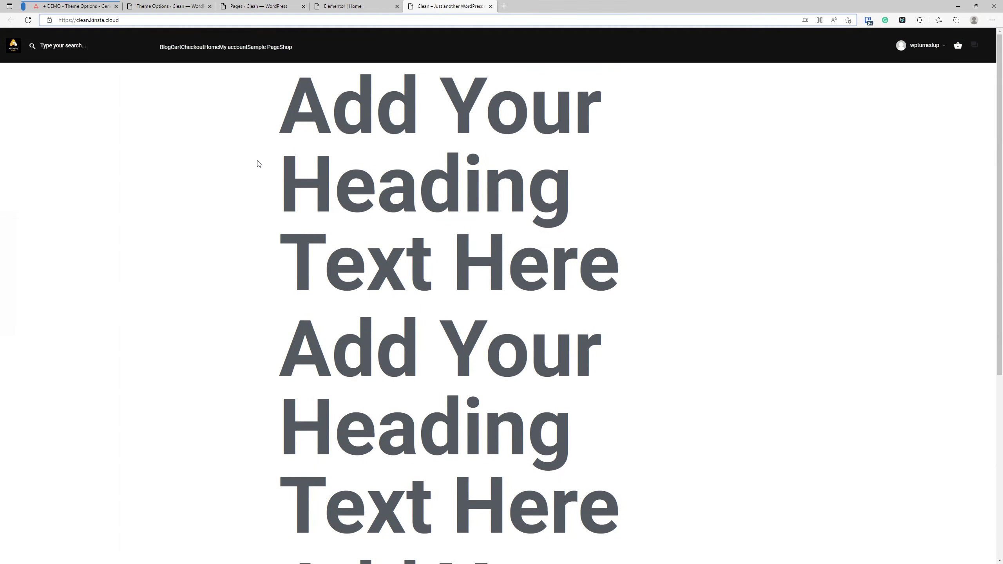
# Compare the Header settings in the theme options with the menu placement on the front-end page.
pyautogui.click(183, 4)
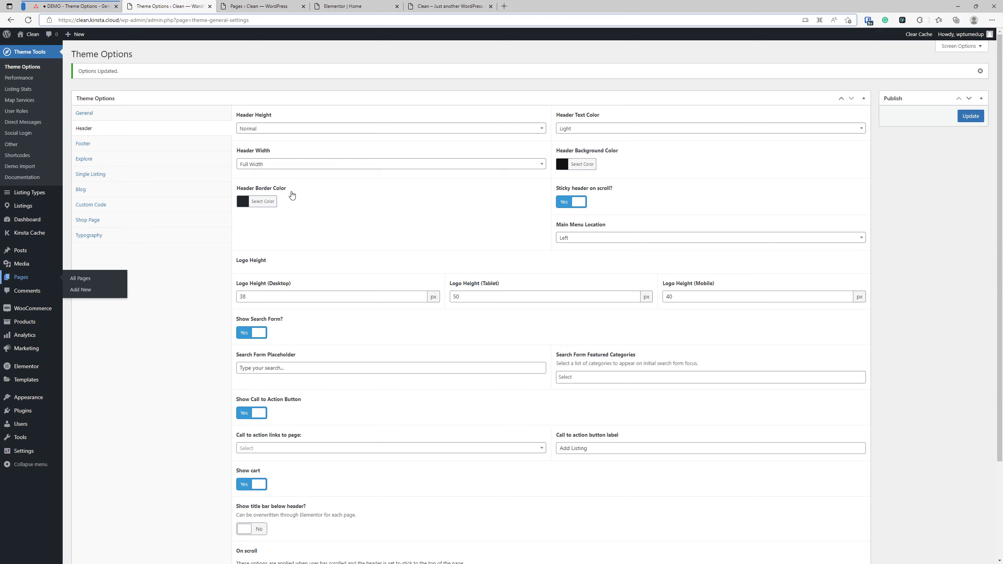
pyautogui.click(465, 5)
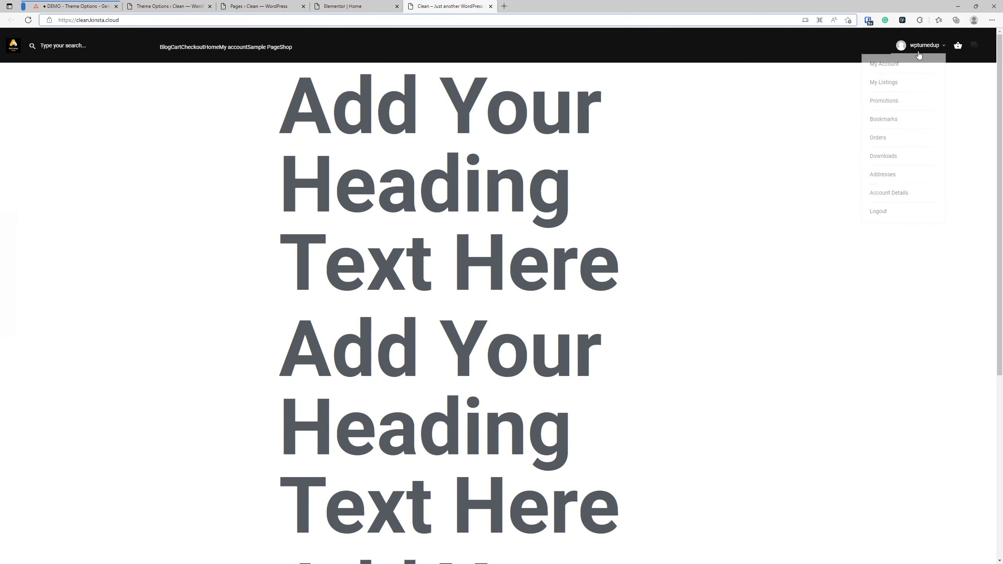
pyautogui.click(162, 6)
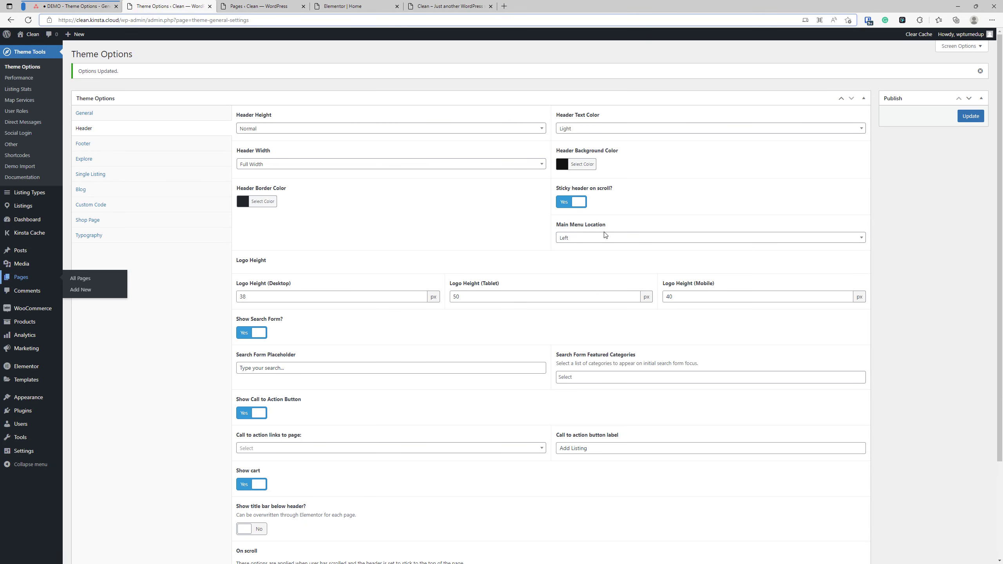
pyautogui.click(425, 6)
pyautogui.moveTo(302, 49); pyautogui.dragTo(247, 85)
pyautogui.click(180, 202)
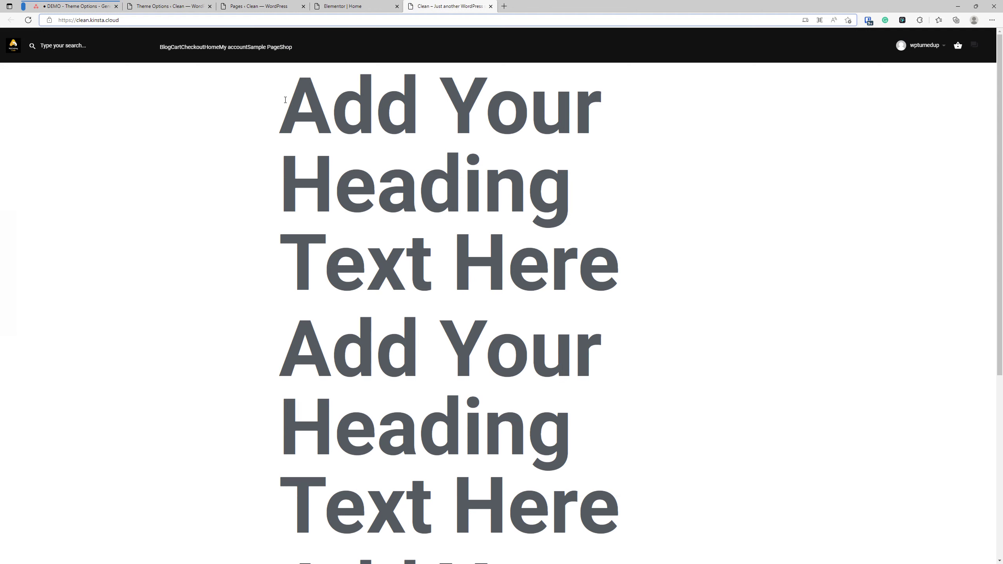
pyautogui.click(196, 5)
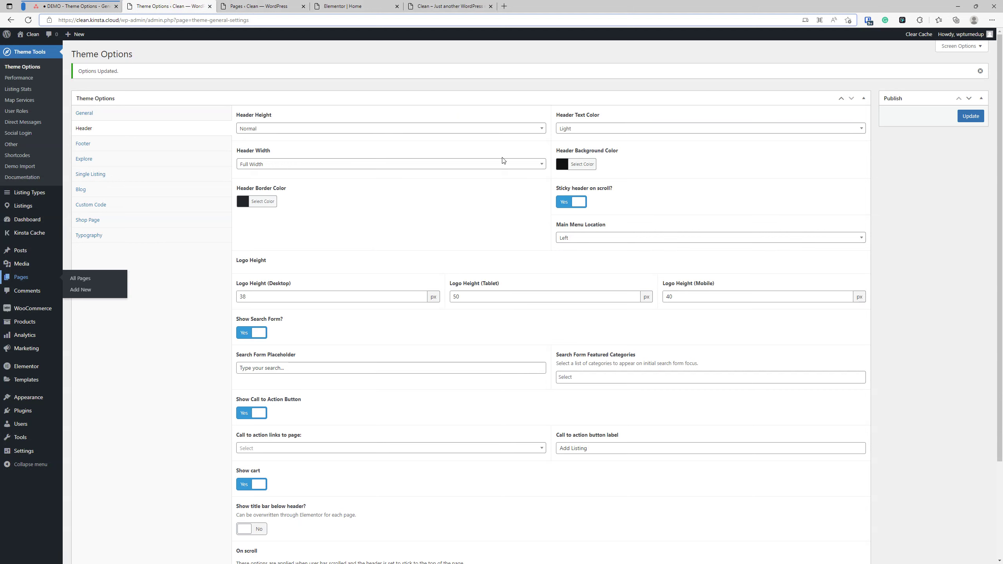
# Set the Main Menu Location to Right, trying Center in between, and save the theme options.
pyautogui.click(576, 238)
pyautogui.click(570, 288)
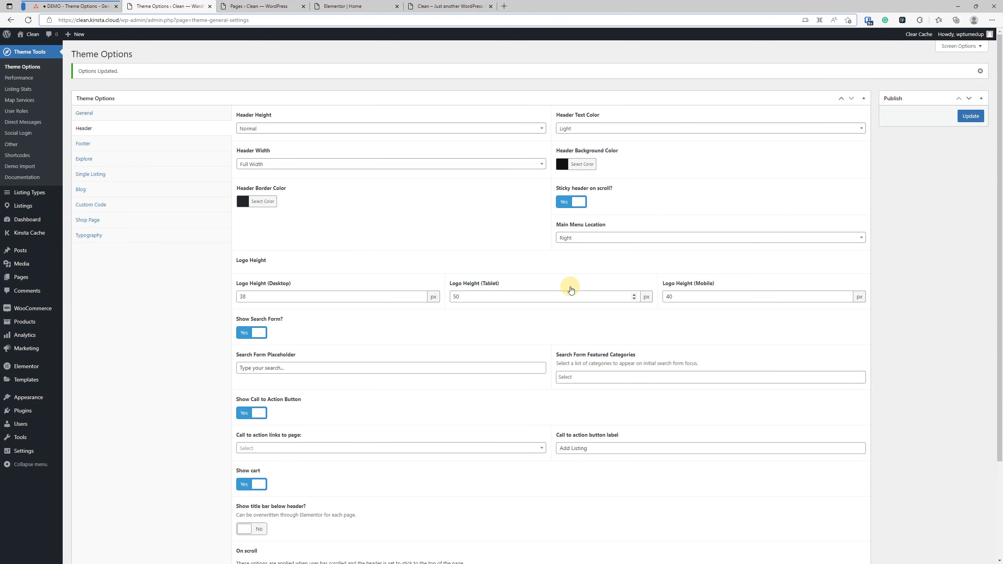
pyautogui.click(621, 238)
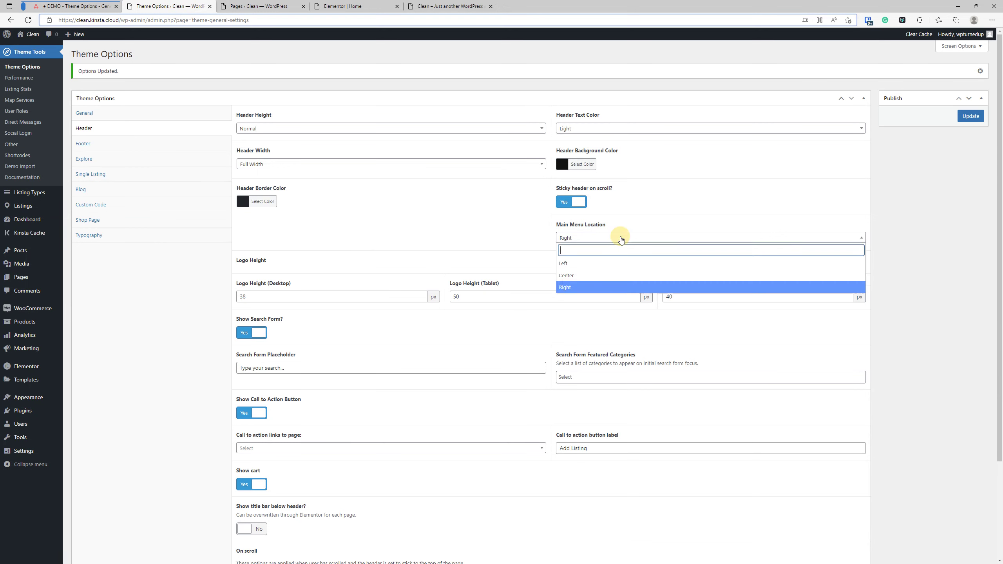
pyautogui.click(580, 275)
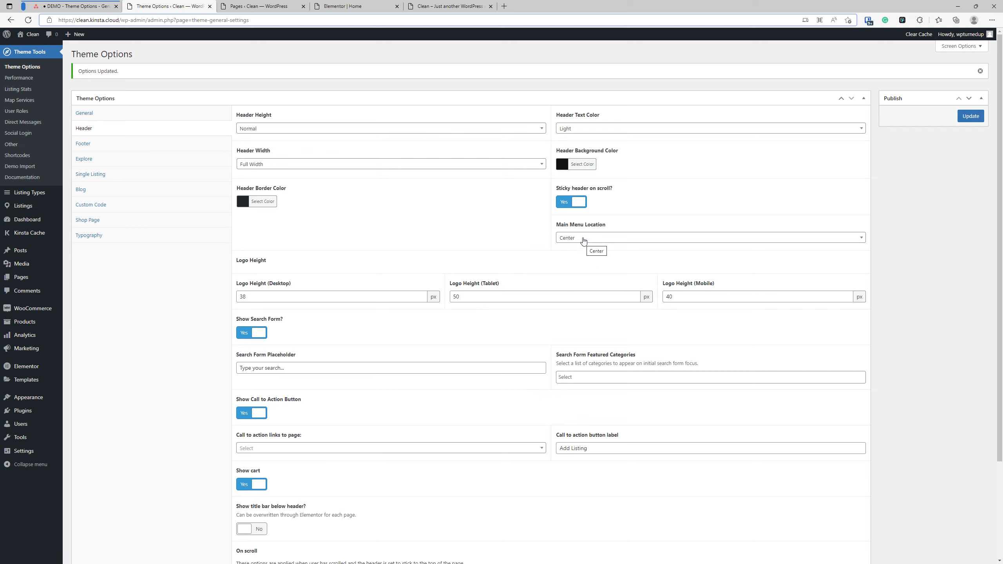
pyautogui.click(584, 241)
pyautogui.click(584, 285)
pyautogui.scroll(-2, 450, 255)
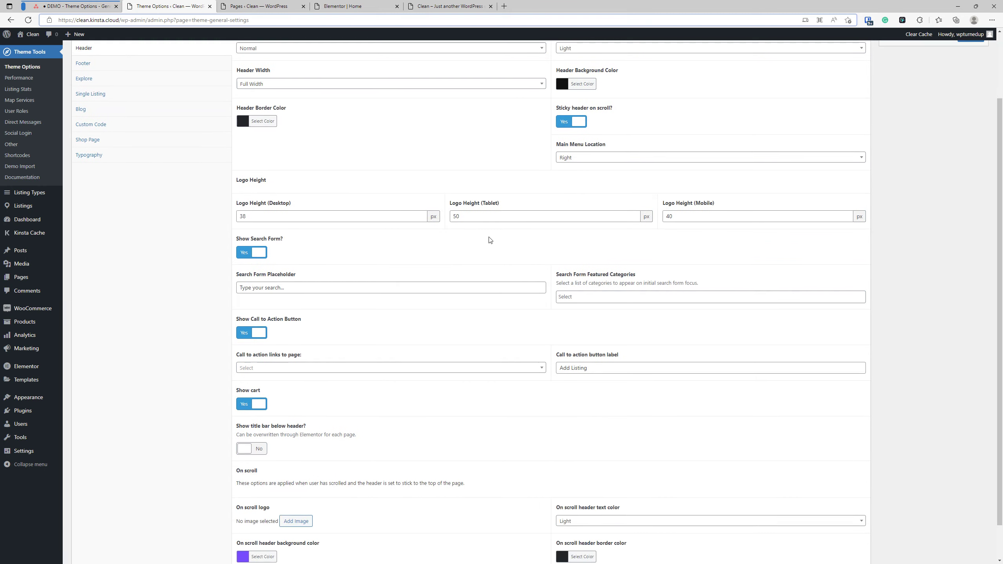
pyautogui.scroll(2, 422, 261)
pyautogui.click(971, 116)
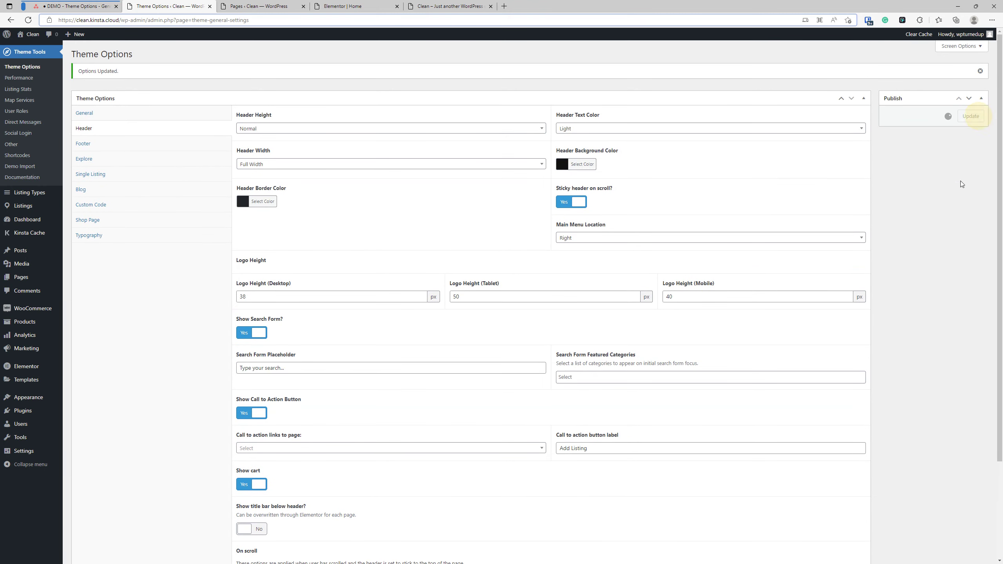
# Reload the front-end page and check the main menu's position beside the user account menu.
pyautogui.click(438, 6)
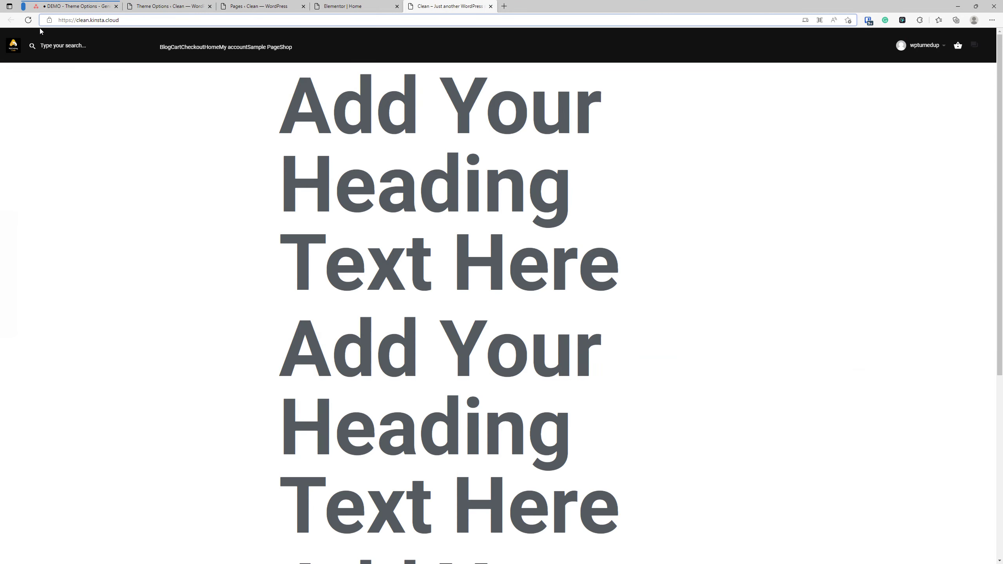
pyautogui.click(27, 21)
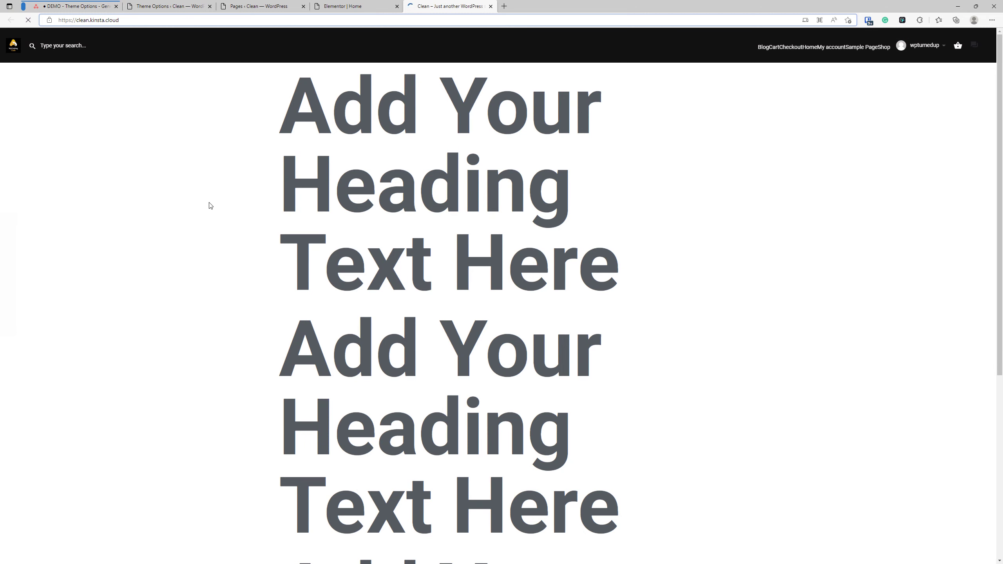
pyautogui.click(910, 48)
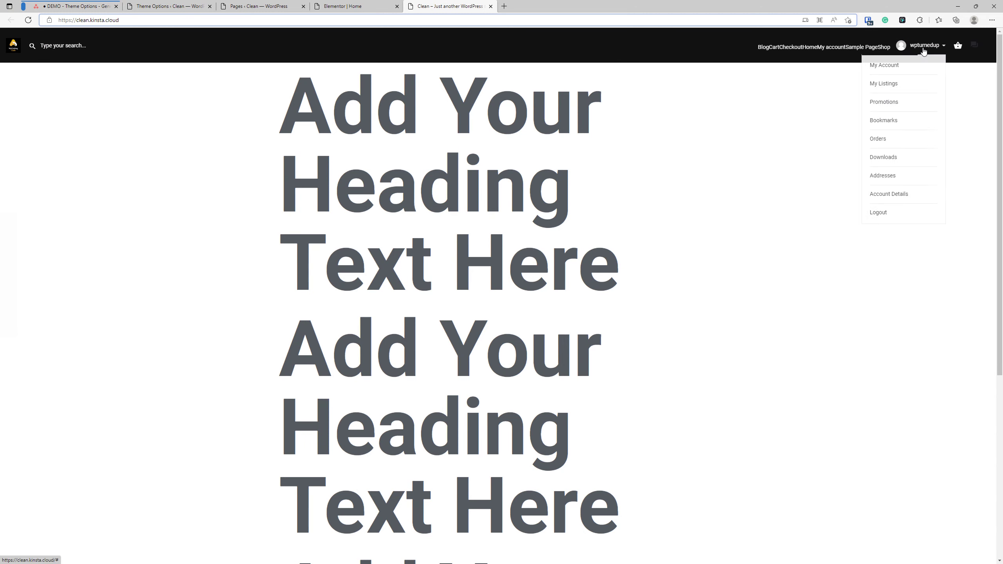
pyautogui.moveTo(854, 66)
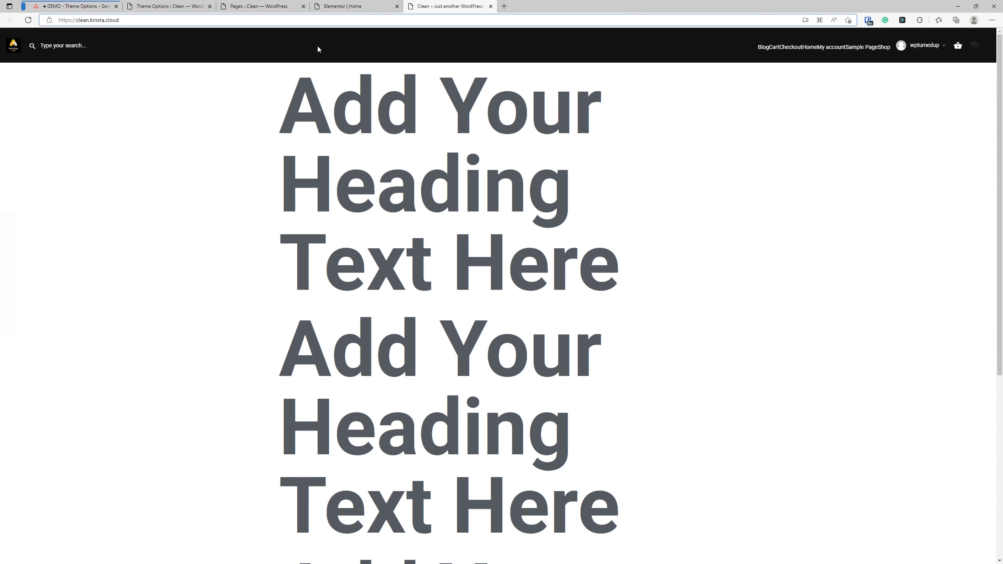
# Open the WordPress Menus page in a new tab from the theme options and switch to it.
pyautogui.click(169, 6)
pyautogui.moveTo(24, 402)
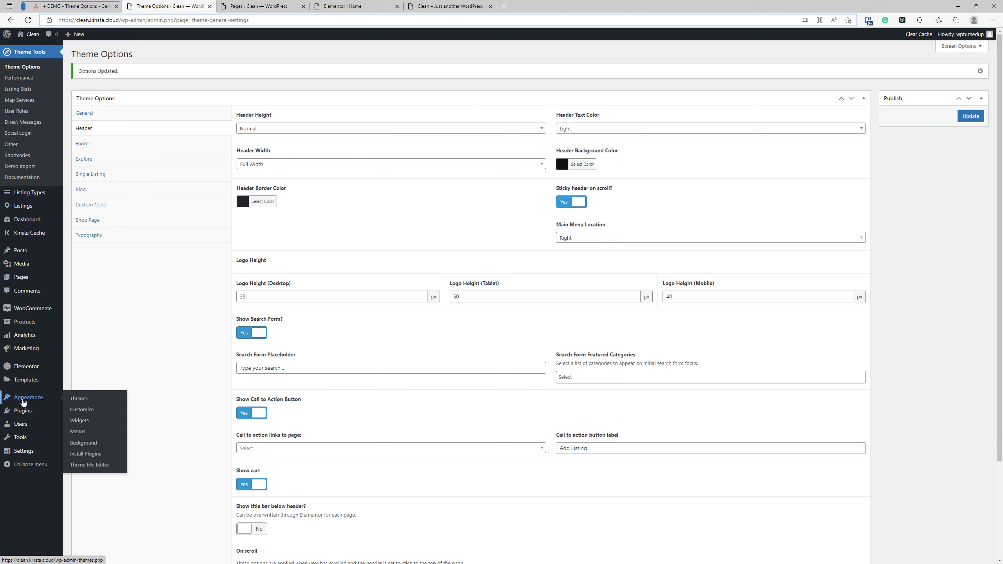
pyautogui.rightClick(79, 431)
pyautogui.click(113, 262)
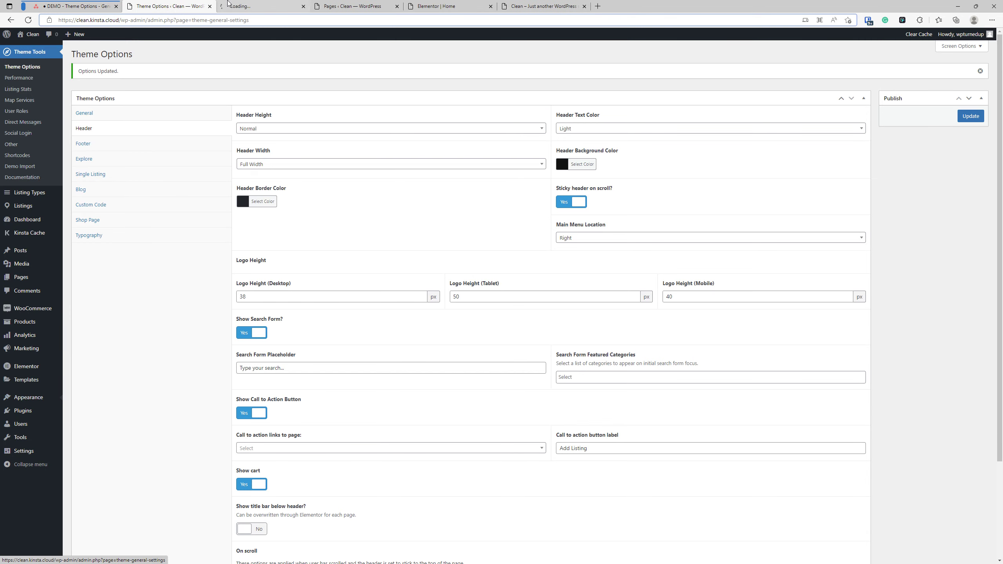
pyautogui.click(242, 6)
# Create a menu named Primary with Primary Menu as its display location.
pyautogui.click(263, 145)
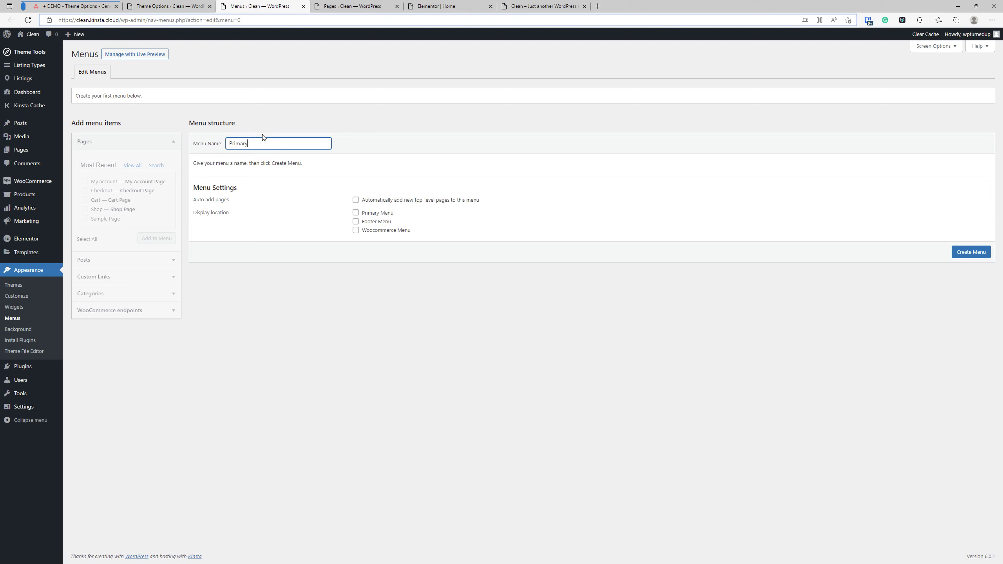
pyautogui.click(355, 213)
pyautogui.click(964, 251)
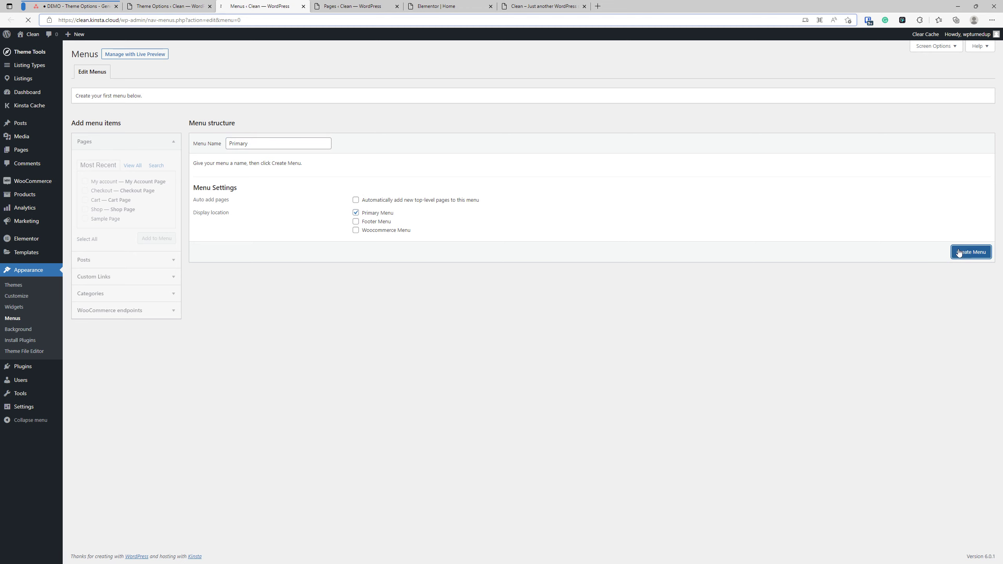
# Reload the front-end page and check the header with the new Primary menu assigned.
pyautogui.hotkey('ctrl', '9')
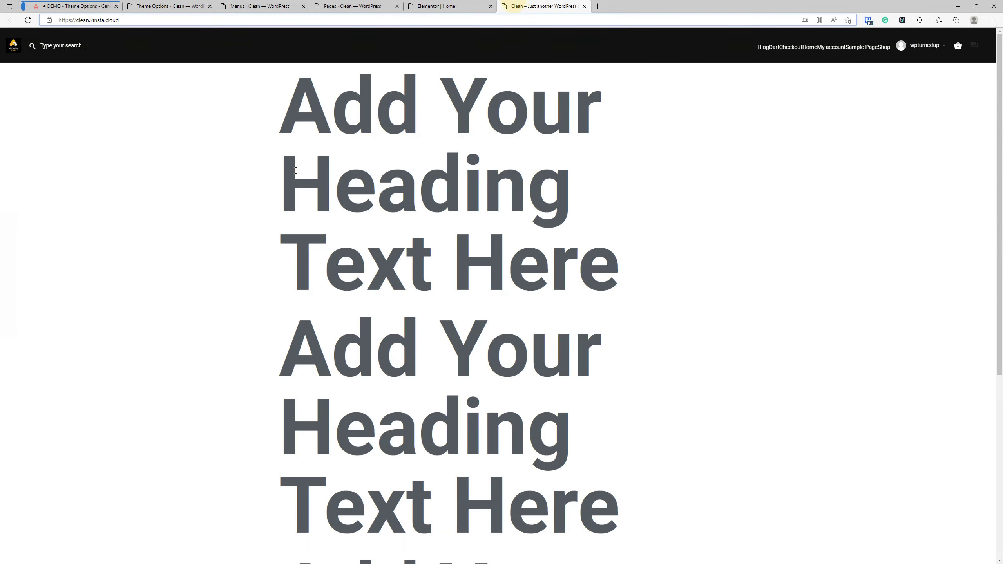
pyautogui.click(28, 20)
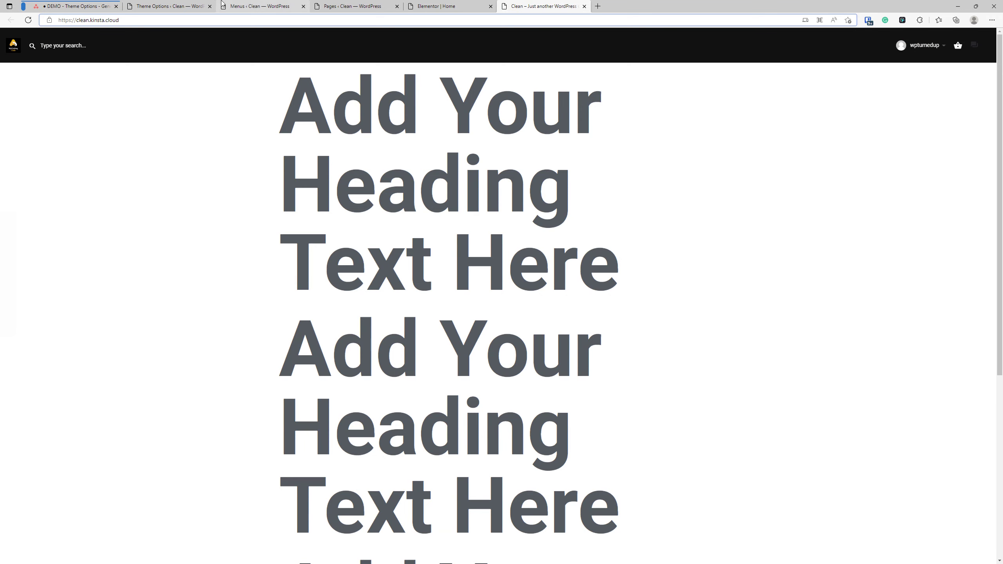
pyautogui.click(237, 3)
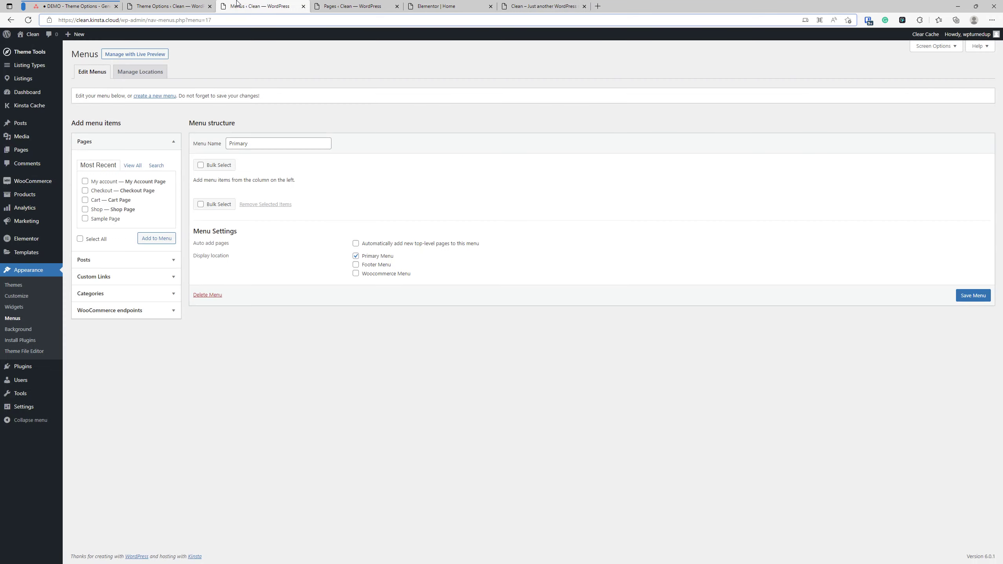
# Close the WordPress Menus page and return to the Theme Options page.
pyautogui.click(304, 6)
pyautogui.click(324, 4)
pyautogui.click(448, 6)
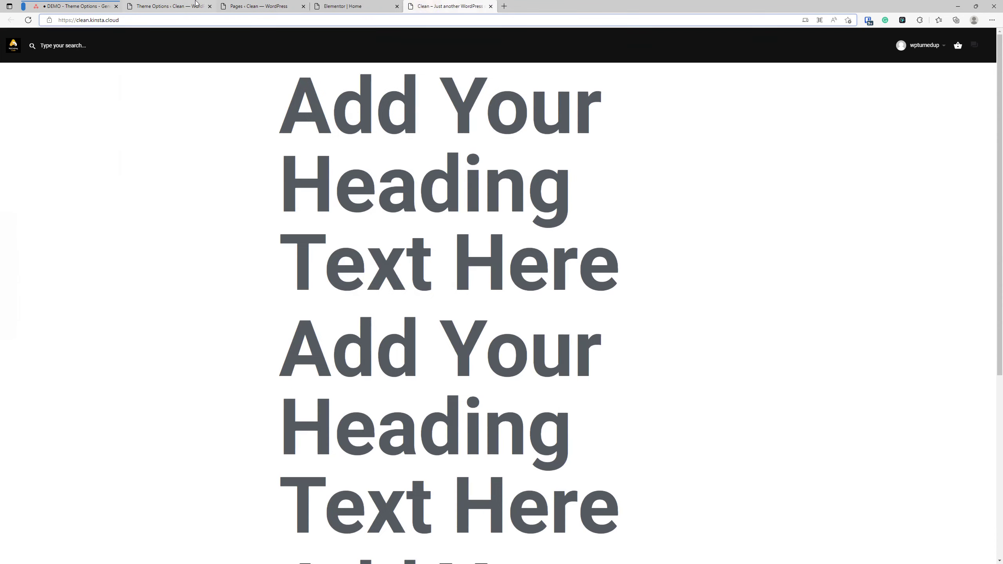
pyautogui.click(178, 3)
# Set Logo Height (Desktop) to 80 px, save the theme options and check the logo on the front-end page.
pyautogui.scroll(-2, 529, 233)
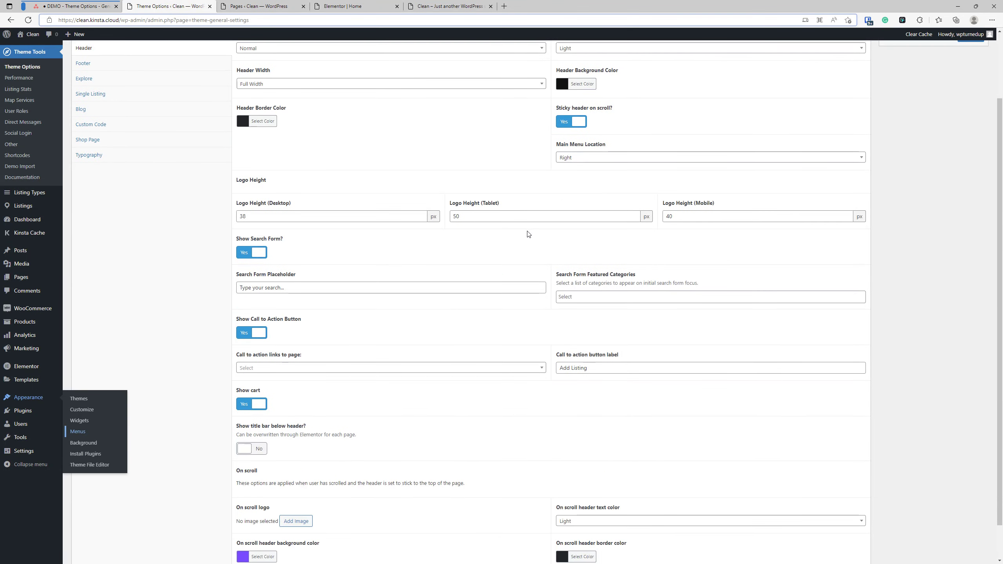
pyautogui.doubleClick(261, 216)
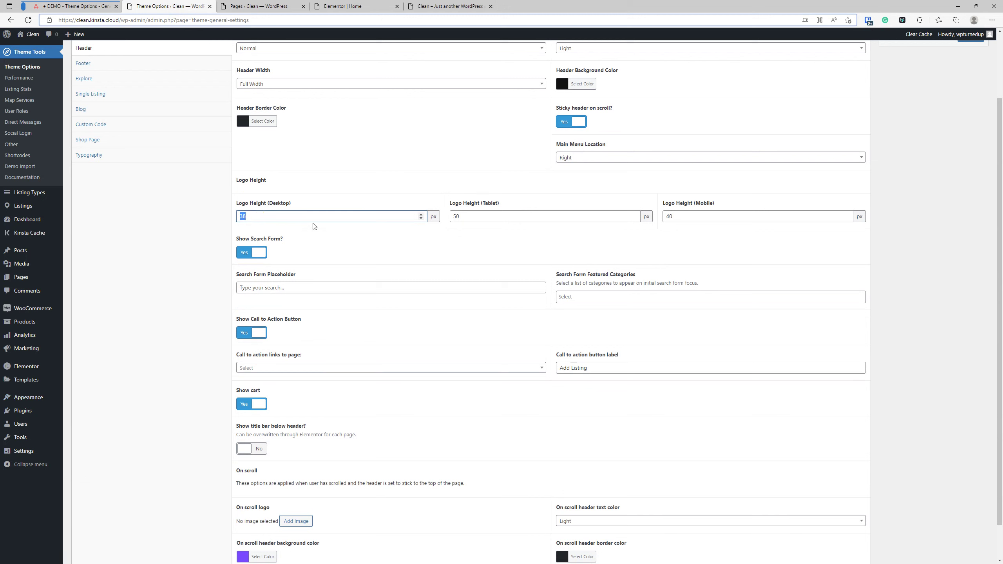
pyautogui.doubleClick(324, 217)
pyautogui.moveTo(332, 218); pyautogui.dragTo(244, 213)
pyautogui.doubleClick(251, 213)
pyautogui.write('80')
pyautogui.press('Return')
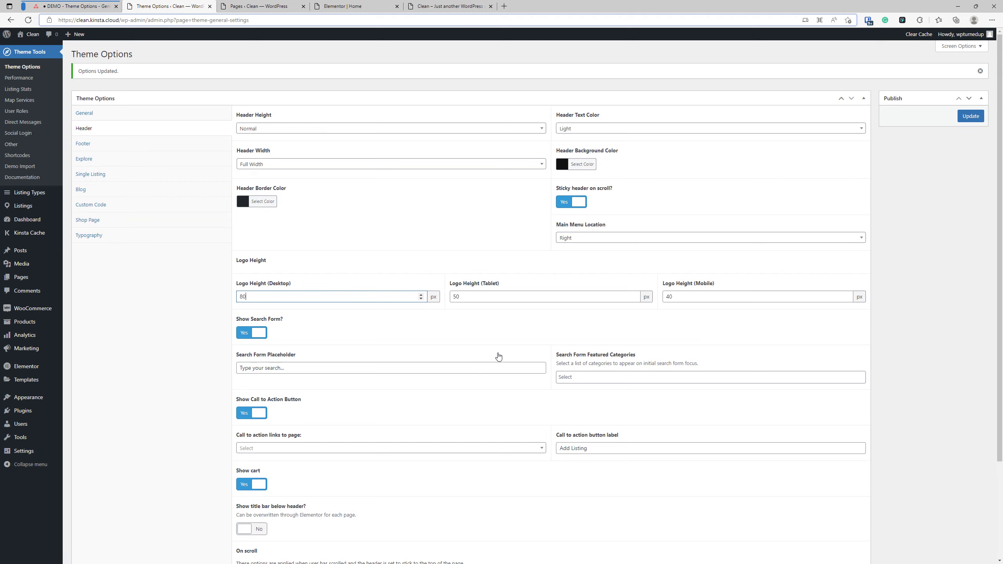
pyautogui.click(966, 118)
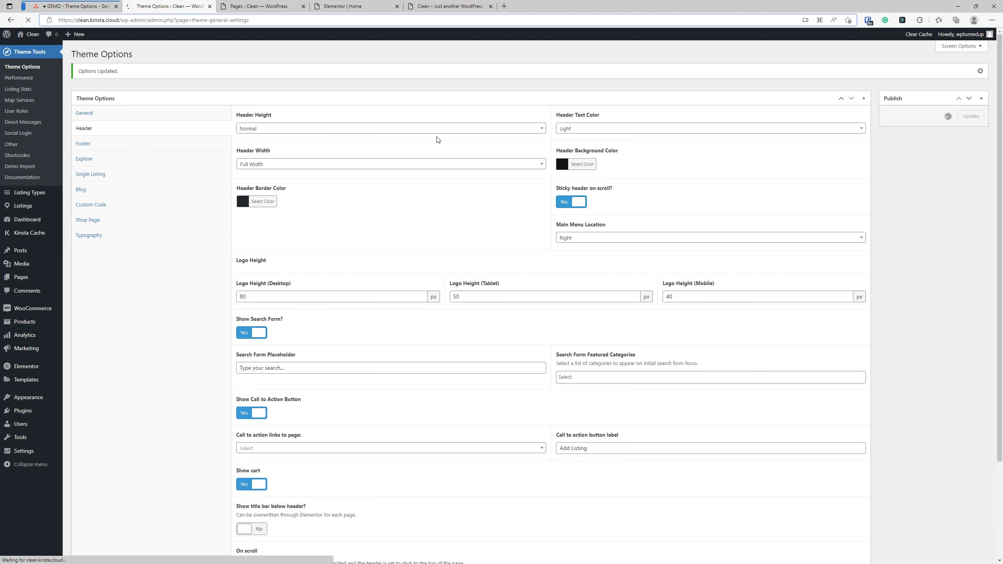
pyautogui.hotkey('ctrl', '5')
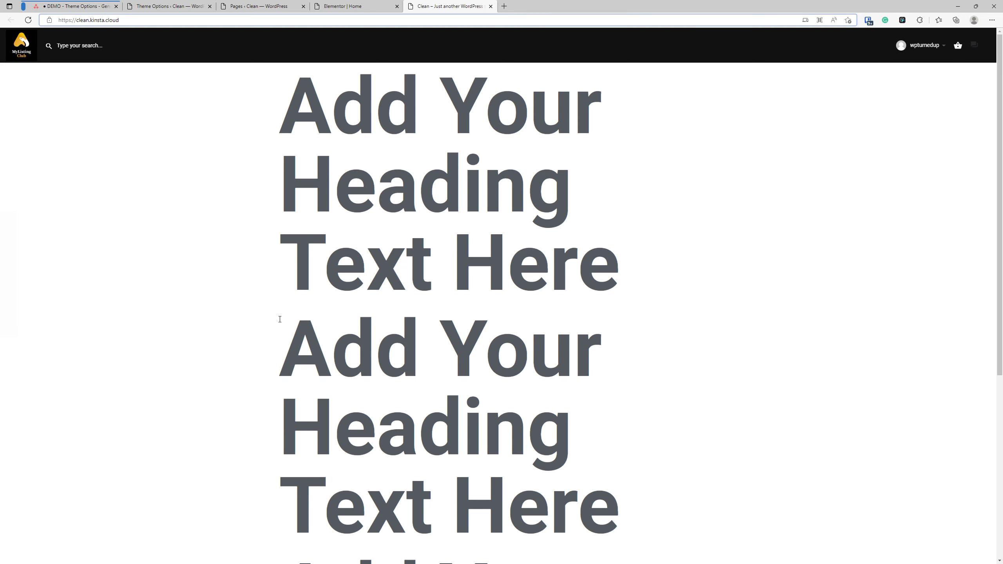
# Try to save the theme options with Logo Height (Desktop) set to 200 px.
pyautogui.click(155, 6)
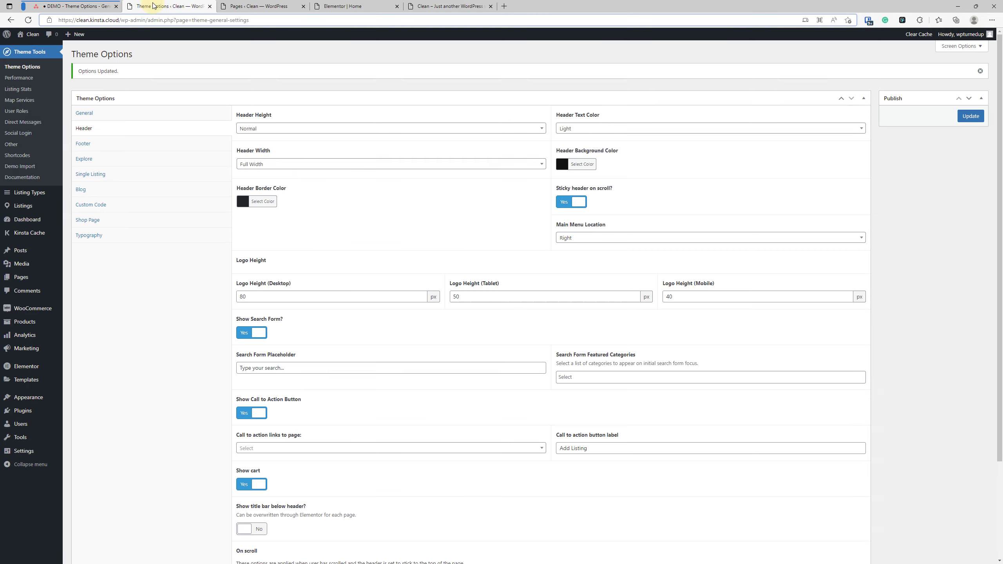
pyautogui.moveTo(277, 296); pyautogui.dragTo(195, 293)
pyautogui.write('200')
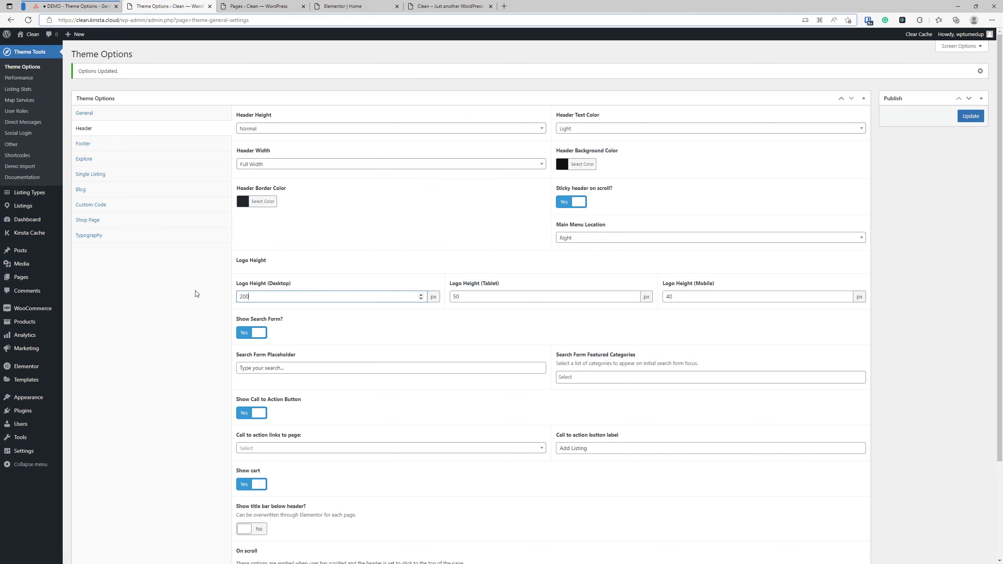
pyautogui.click(971, 116)
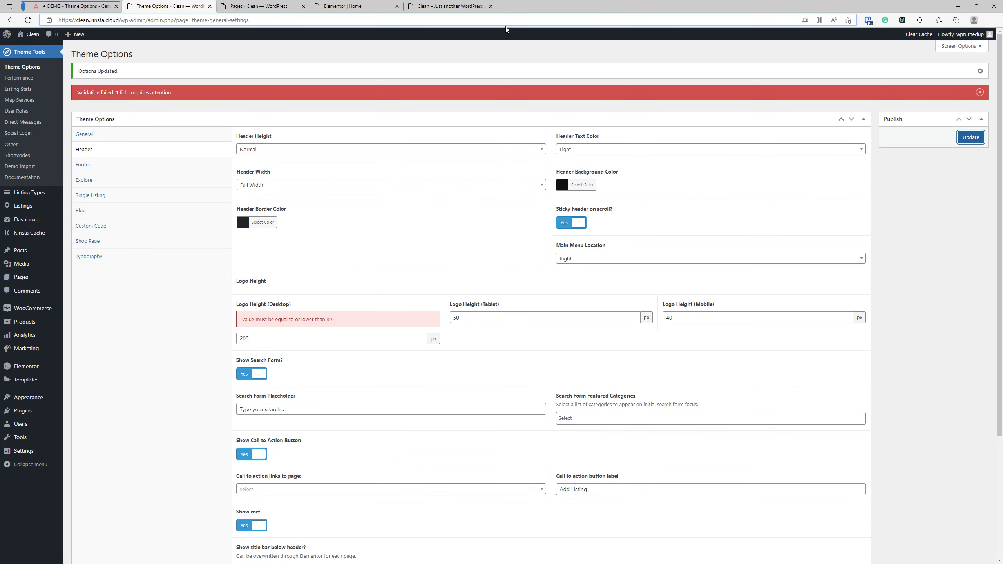
# Return Logo Height (Desktop) to 80 px and save the theme options.
pyautogui.moveTo(324, 339); pyautogui.dragTo(226, 332)
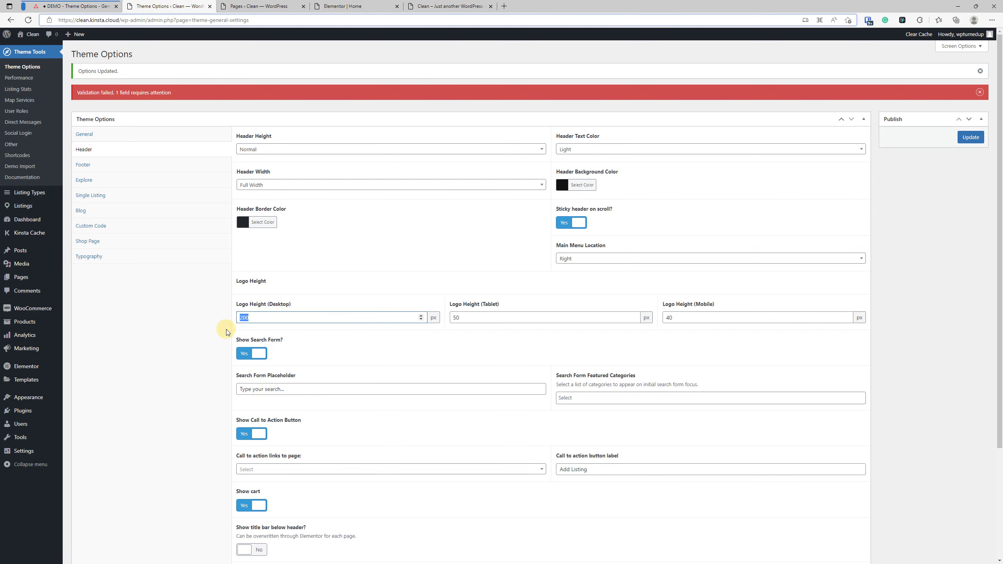
pyautogui.write('80')
pyautogui.click(968, 138)
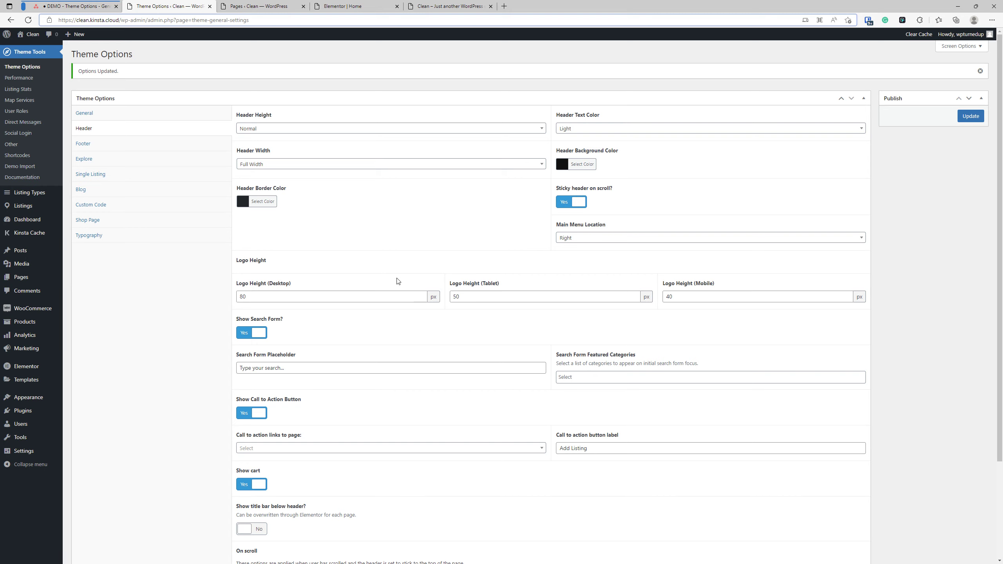
# Examine the search form placeholder and featured categories options alongside the header search field on the front-end page.
pyautogui.scroll(-2, 459, 300)
pyautogui.scroll(-2, 459, 299)
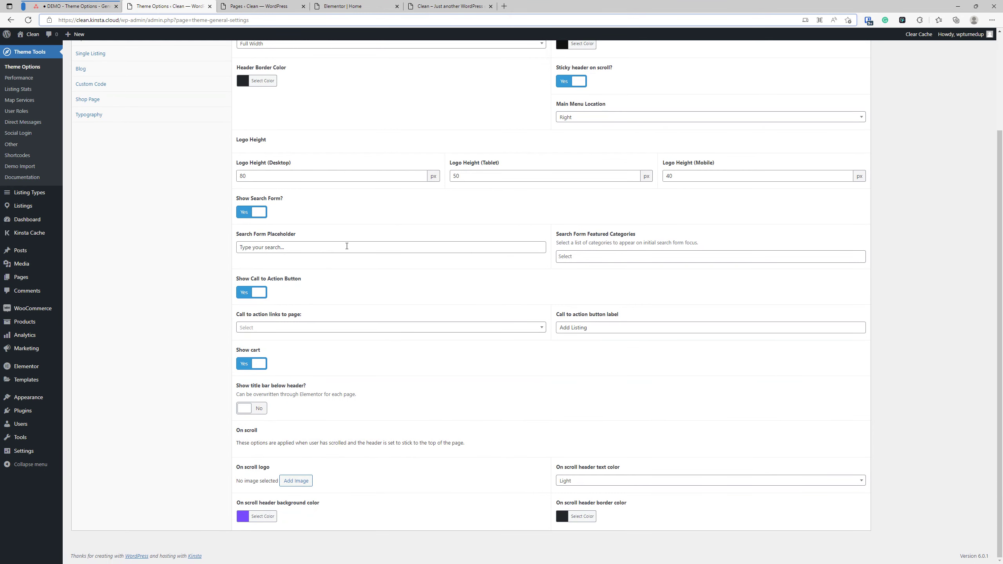
pyautogui.click(466, 5)
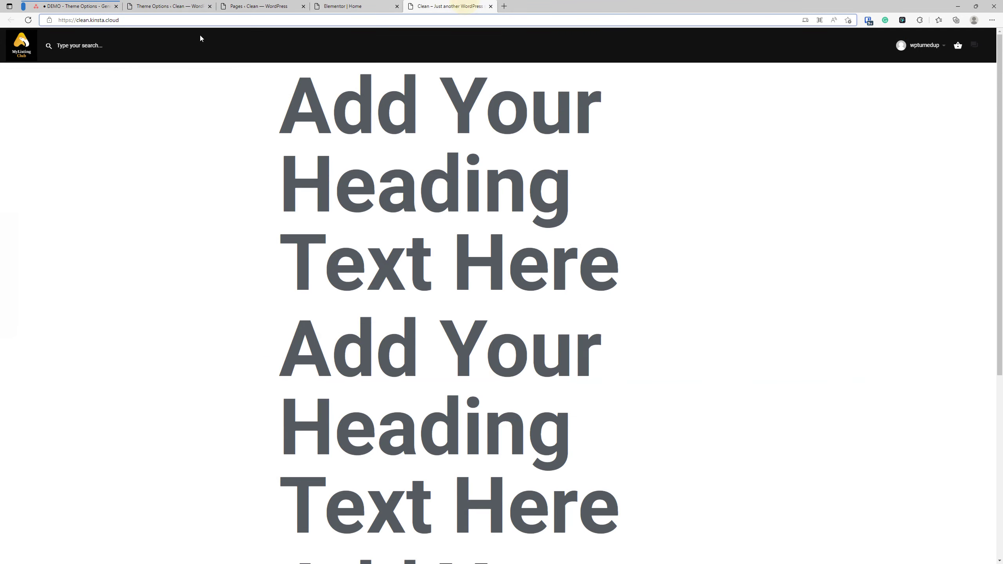
pyautogui.click(85, 49)
pyautogui.click(170, 6)
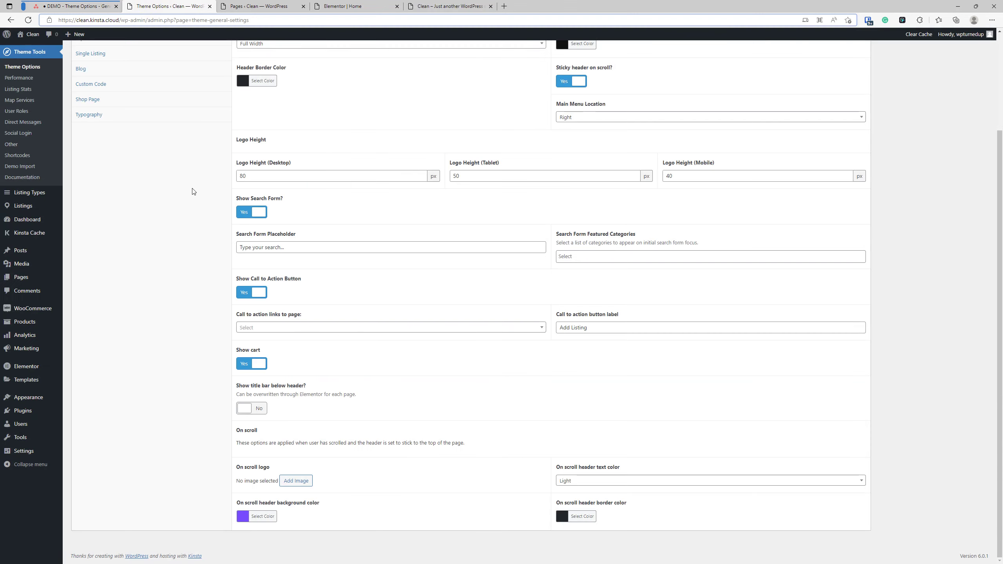
pyautogui.moveTo(290, 249); pyautogui.dragTo(224, 249)
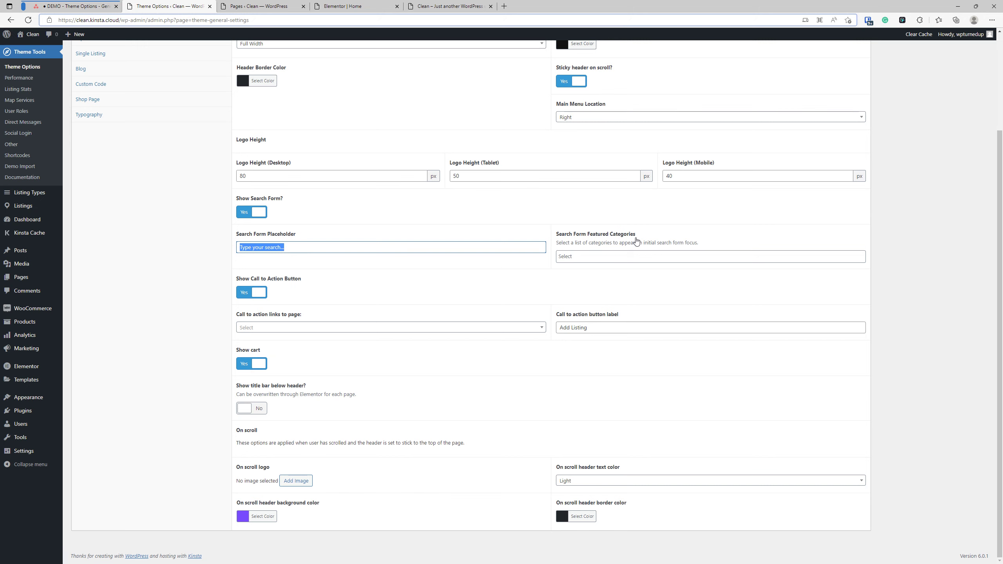
pyautogui.click(432, 8)
pyautogui.click(122, 125)
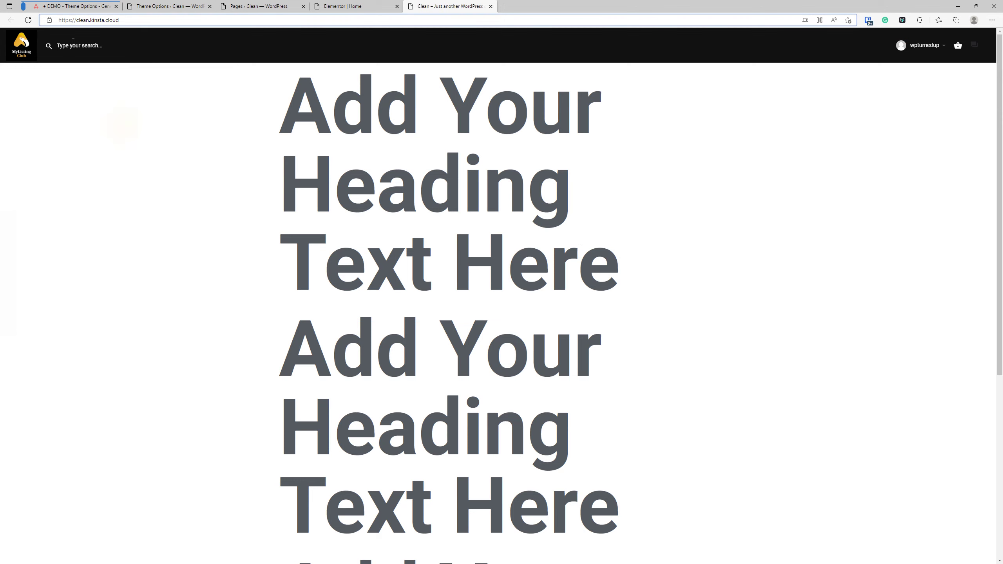
pyautogui.click(100, 49)
pyautogui.click(90, 48)
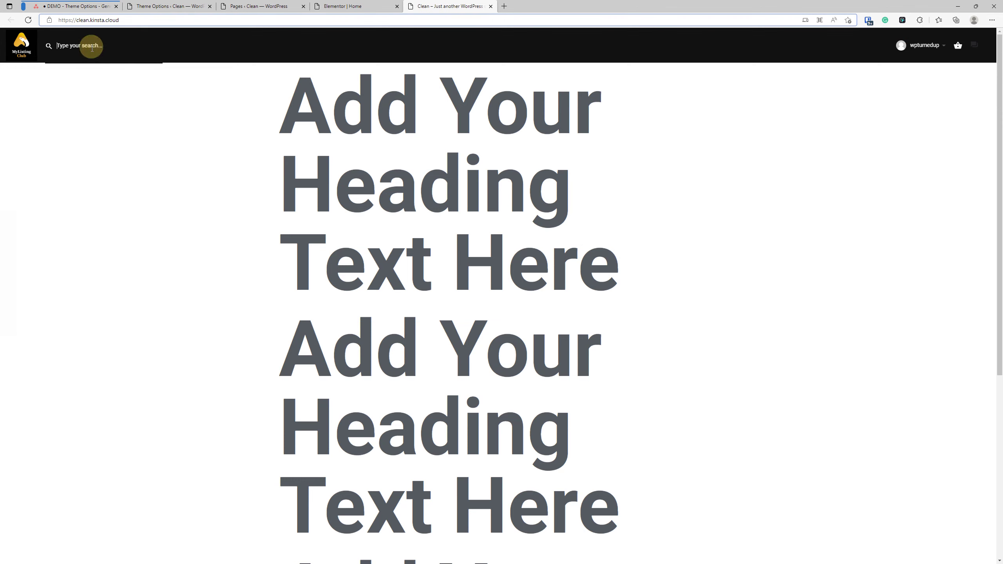
pyautogui.click(90, 48)
pyautogui.click(87, 49)
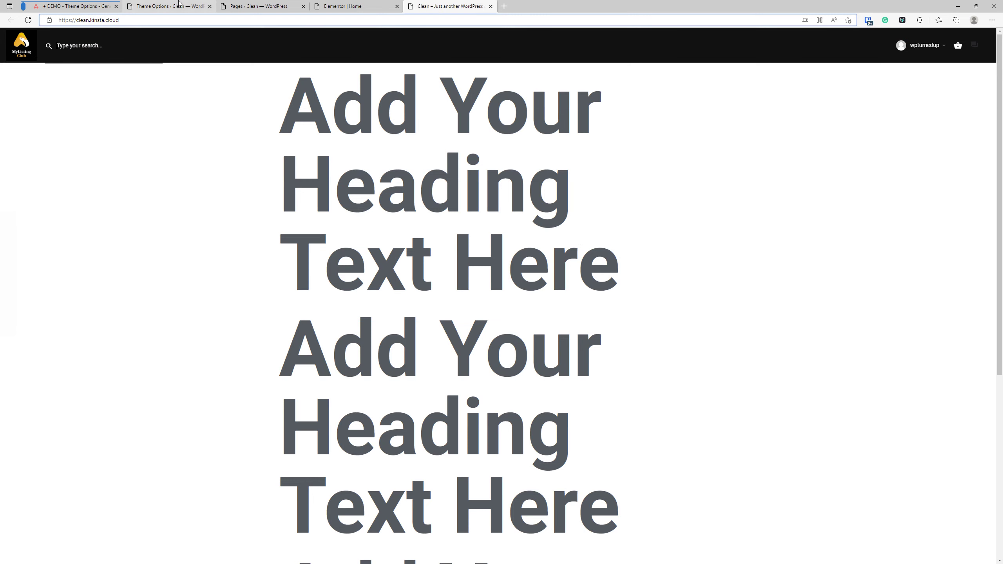
# Open the Listings categories from the Pages screen and add a category named Category 1.
pyautogui.click(240, 4)
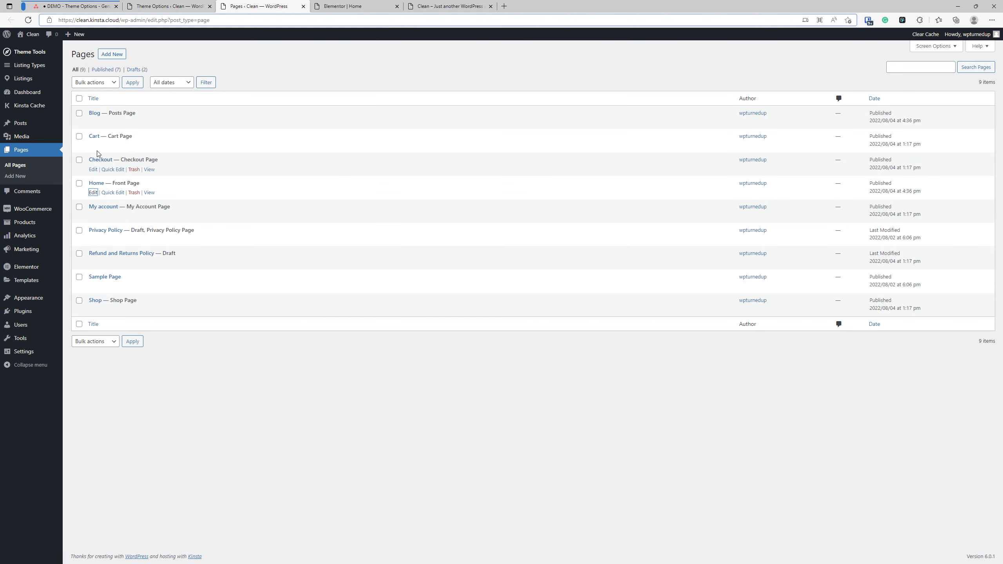
pyautogui.moveTo(33, 85)
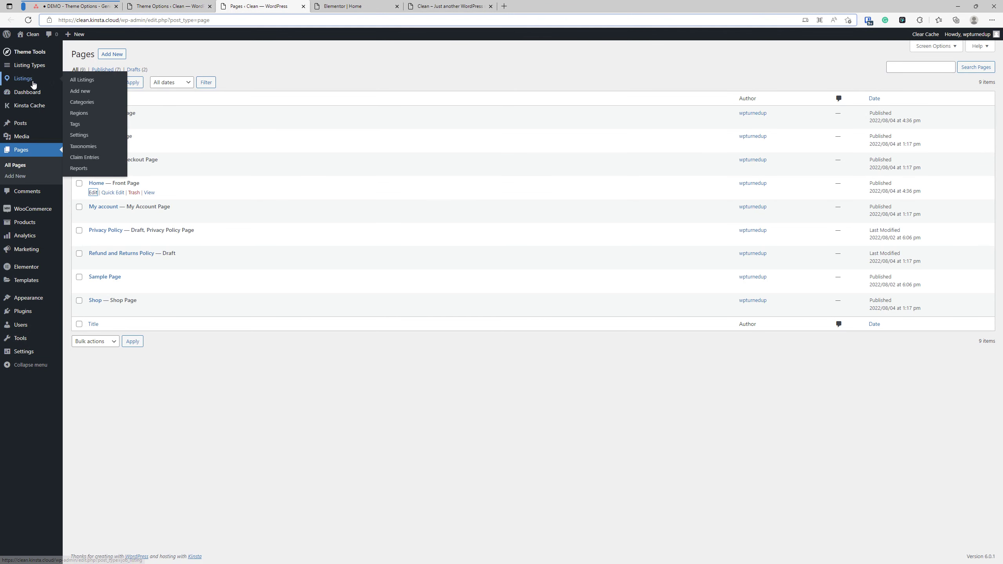
pyautogui.click(75, 102)
pyautogui.click(190, 91)
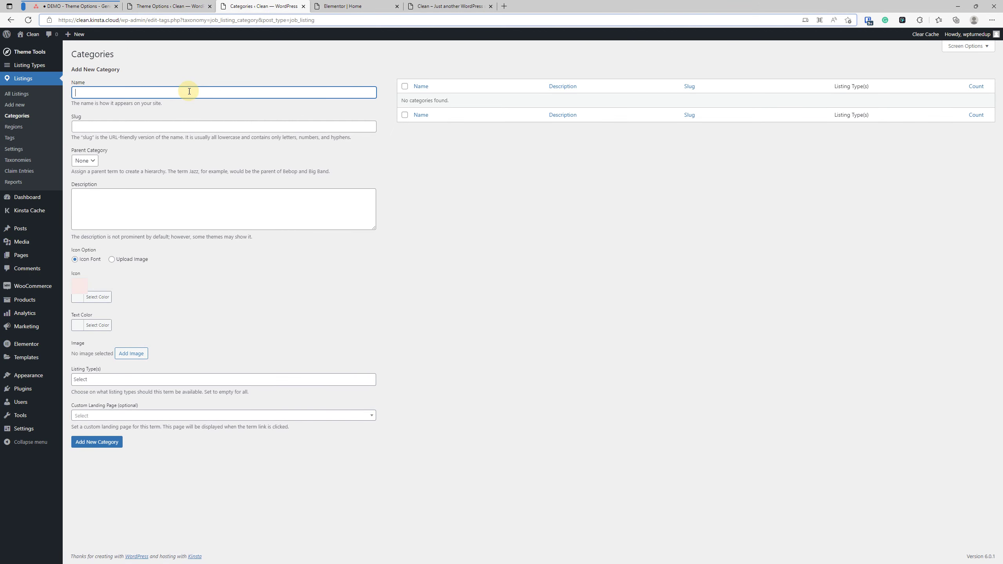
pyautogui.write('Category 1')
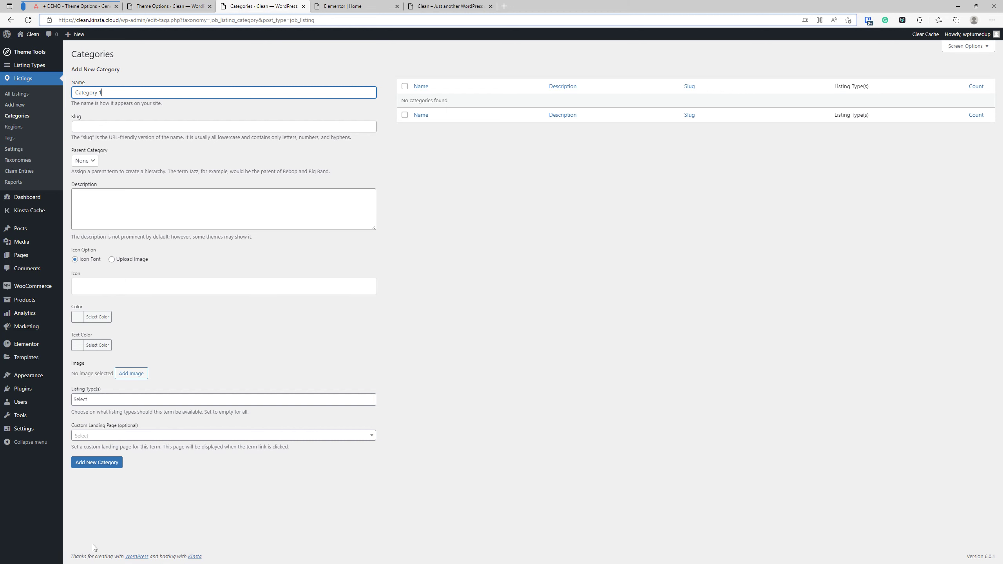
pyautogui.click(101, 463)
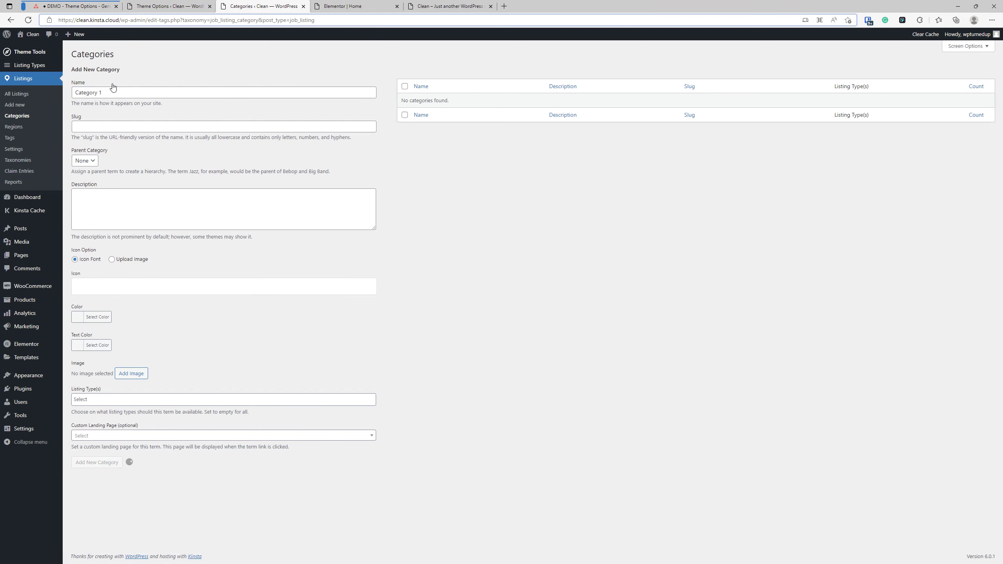
# Add a second listing category named Category 2.
pyautogui.click(114, 116)
pyautogui.write('Cate')
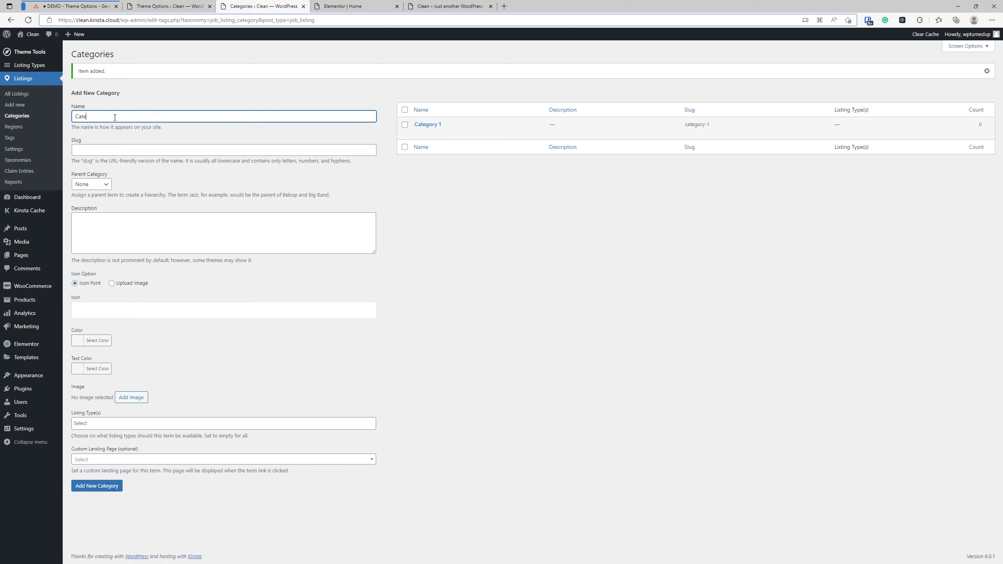
pyautogui.write('gory 2')
pyautogui.press('Return')
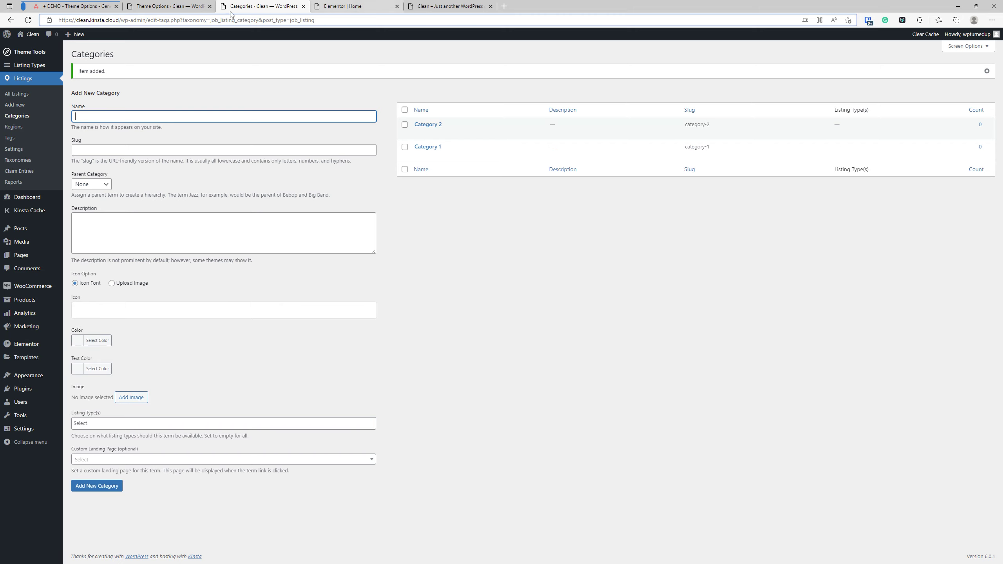
# Refresh the theme options by saving, set Search Form Featured Categories to Category 1 and Category 2, and save again.
pyautogui.click(169, 6)
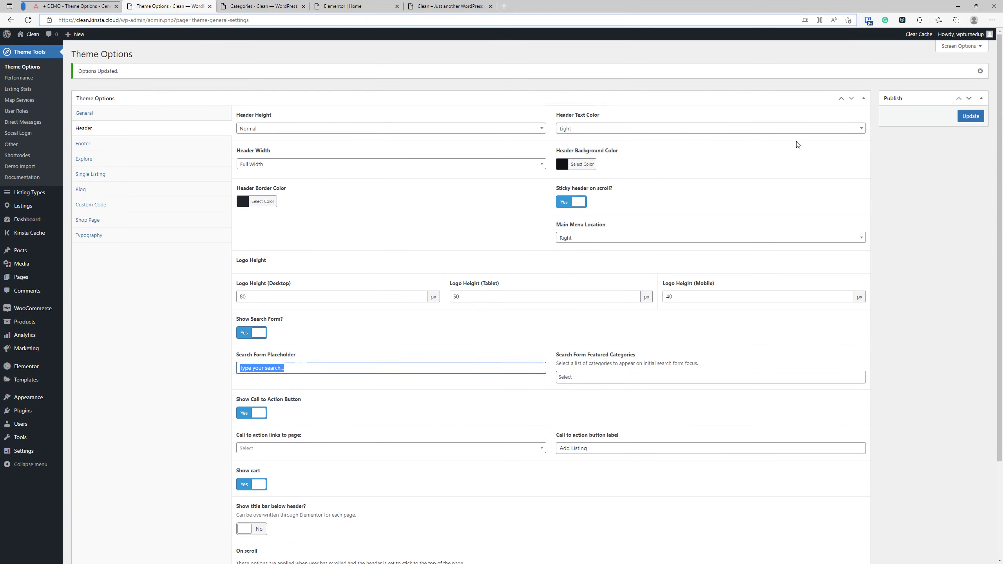
pyautogui.click(971, 115)
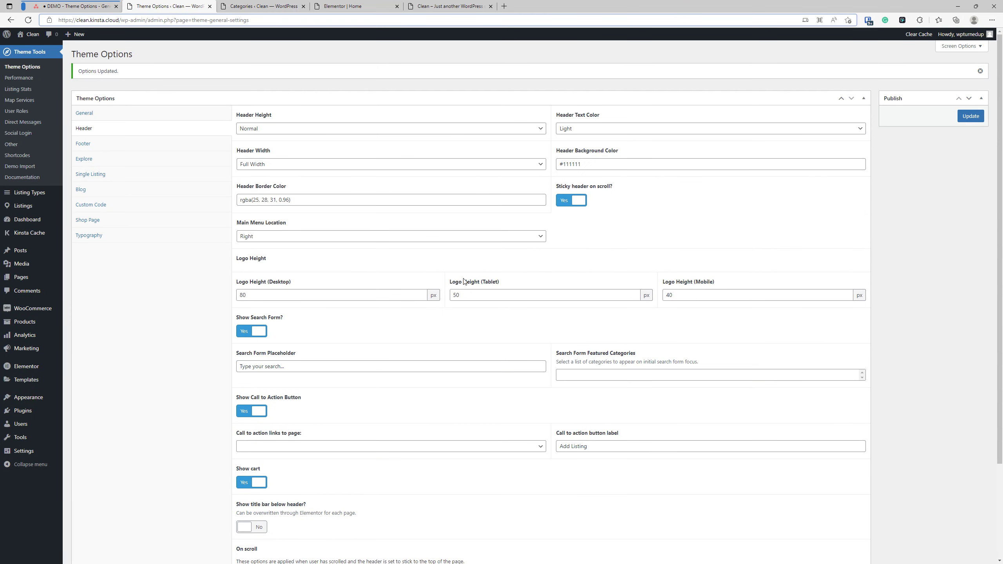
pyautogui.scroll(-3, 489, 260)
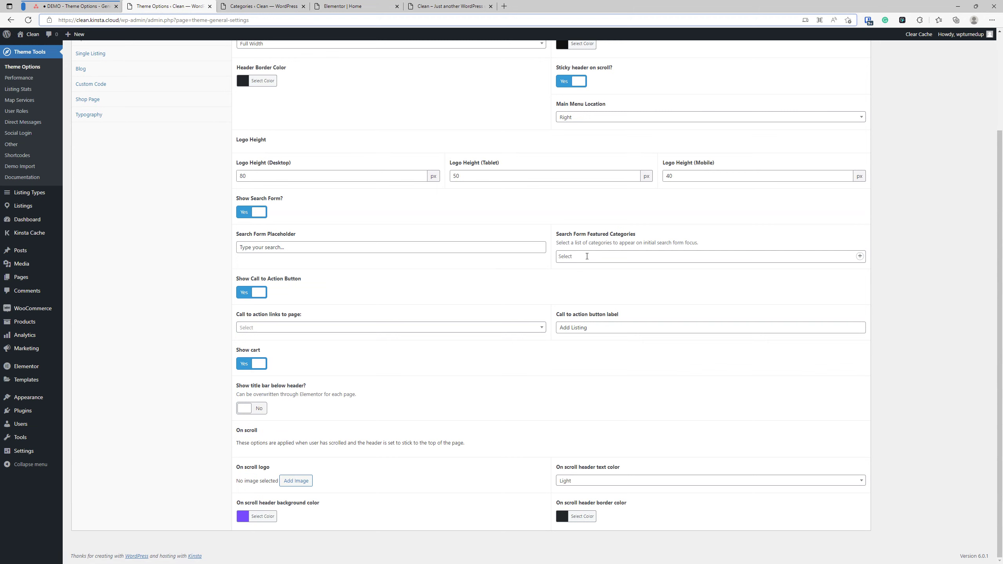
pyautogui.click(586, 256)
pyautogui.click(587, 268)
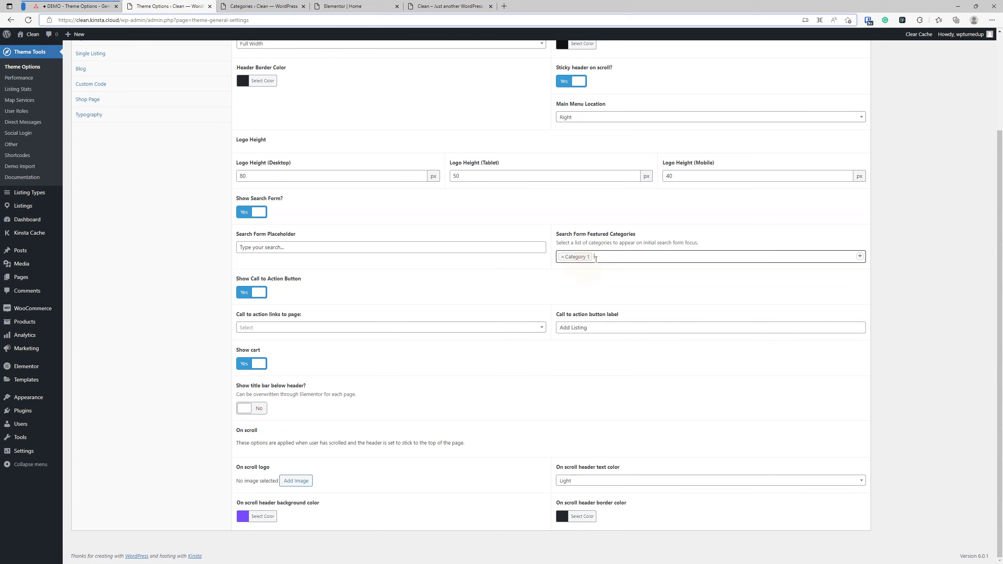
pyautogui.click(607, 258)
pyautogui.click(592, 281)
pyautogui.scroll(3, 962, 143)
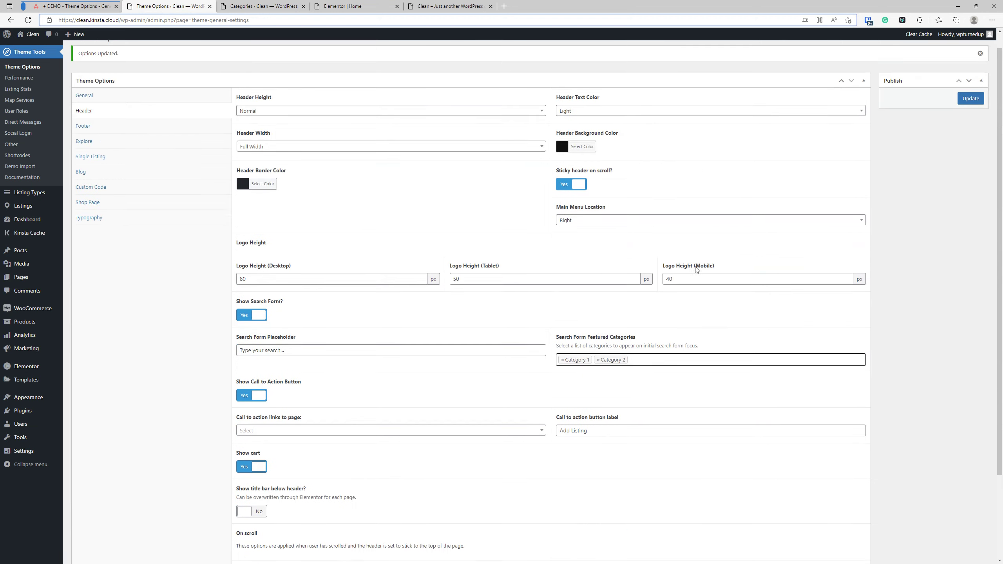
pyautogui.click(971, 116)
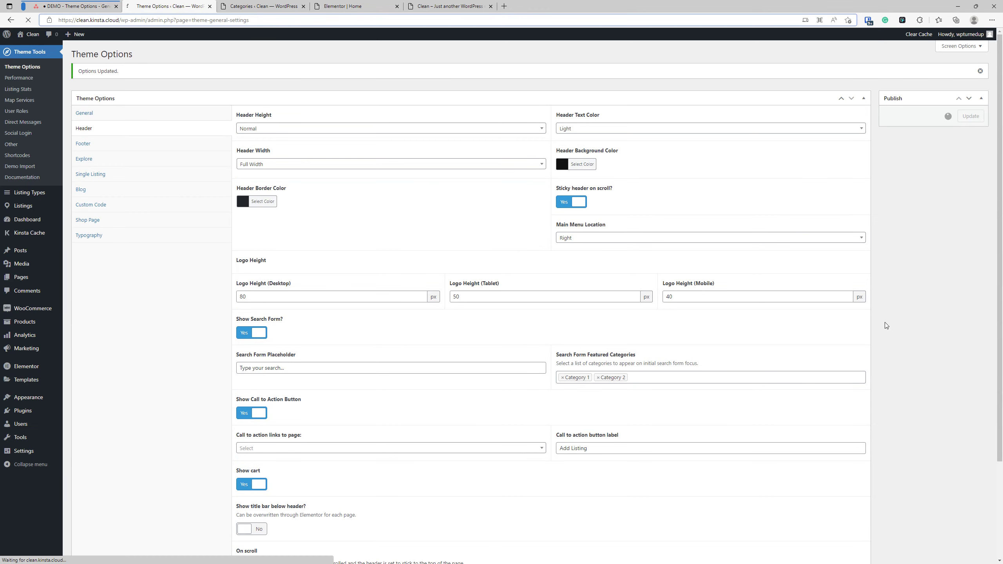
# Reload the front-end page and open the header search field to check the featured categories.
pyautogui.click(461, 8)
pyautogui.click(28, 20)
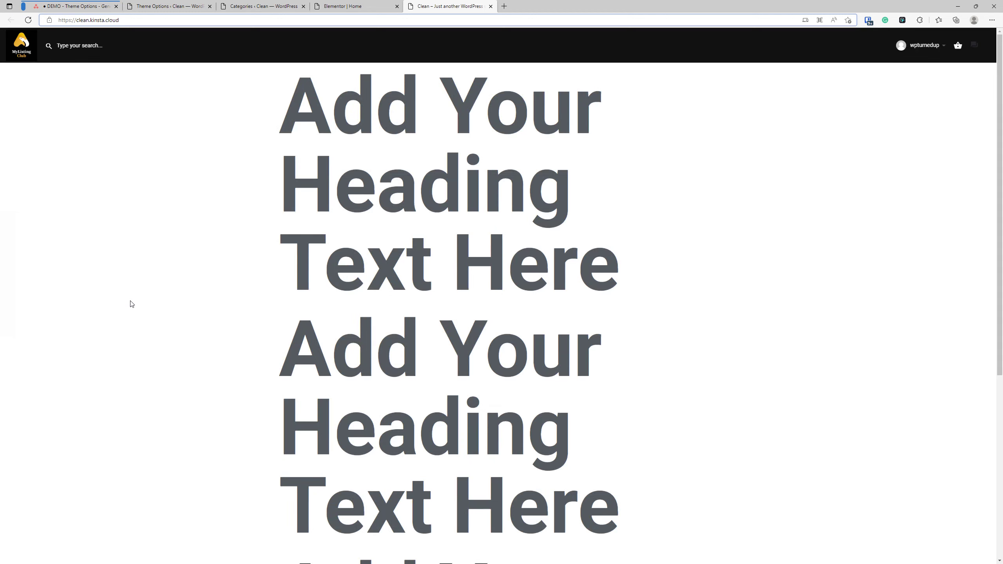
pyautogui.click(85, 45)
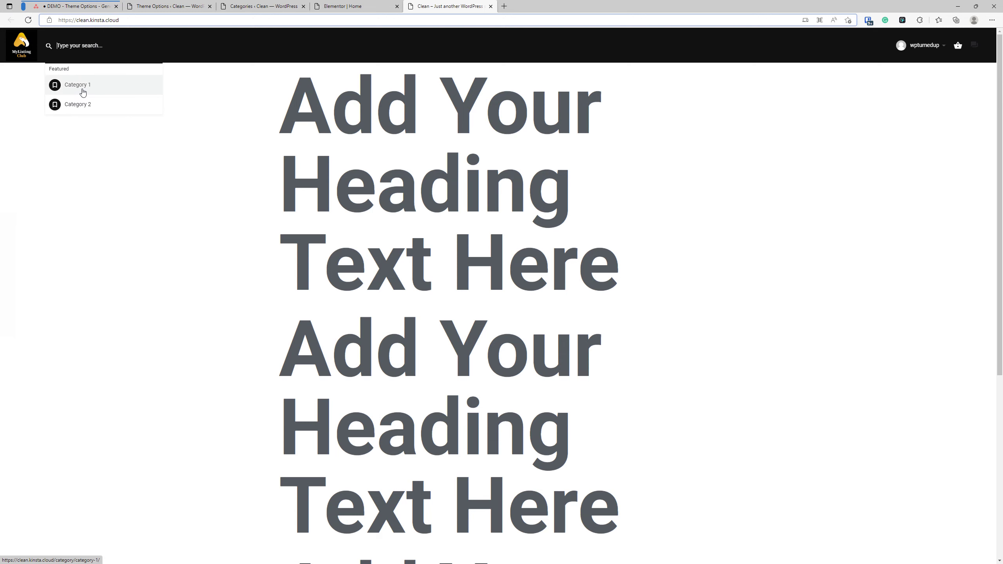
# Compare the call to action button options in the theme options with the header on the front-end page.
pyautogui.click(152, 5)
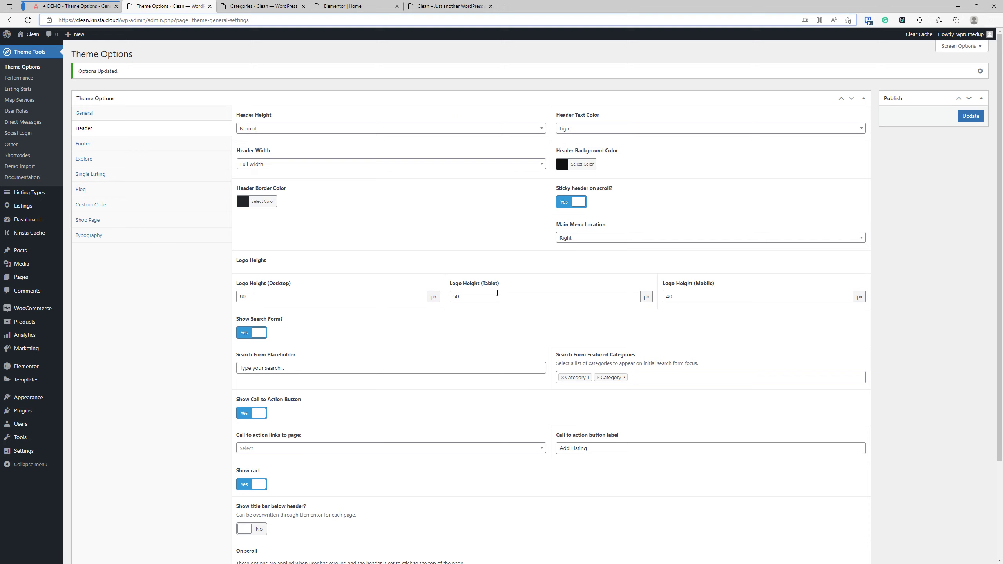
pyautogui.scroll(-3, 423, 270)
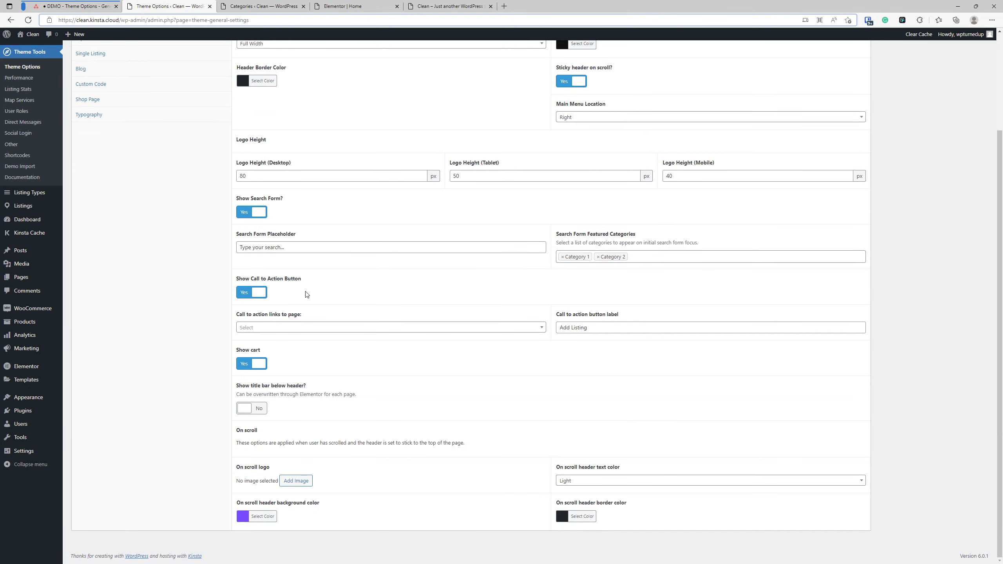
pyautogui.click(422, 5)
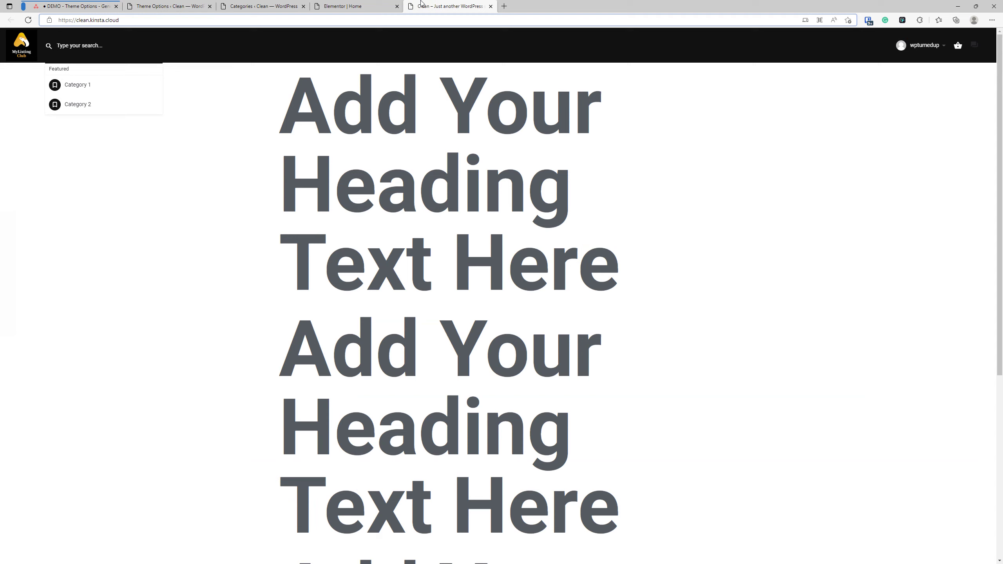
pyautogui.click(267, 339)
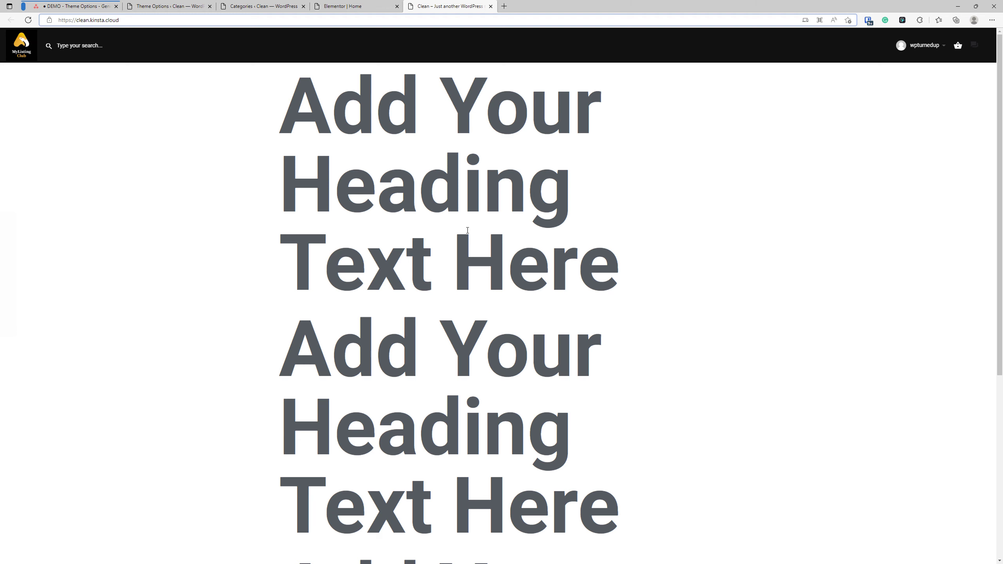
pyautogui.scroll(-2, 804, 214)
pyautogui.scroll(2, 806, 215)
pyautogui.click(181, 5)
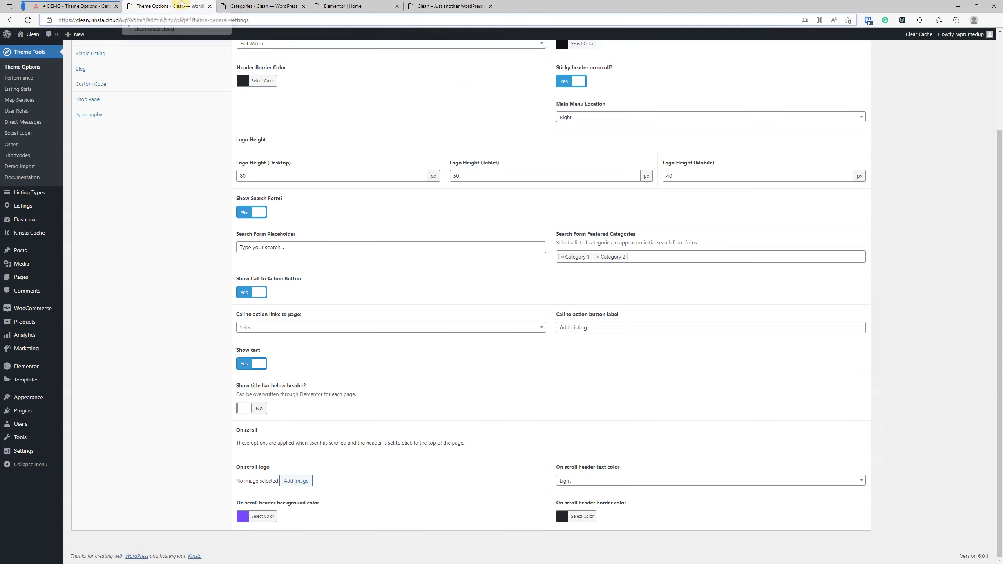
# Create a new page titled Add Listing from the Pages screen and open it for editing with Elementor.
pyautogui.moveTo(249, 3); pyautogui.dragTo(174, 5)
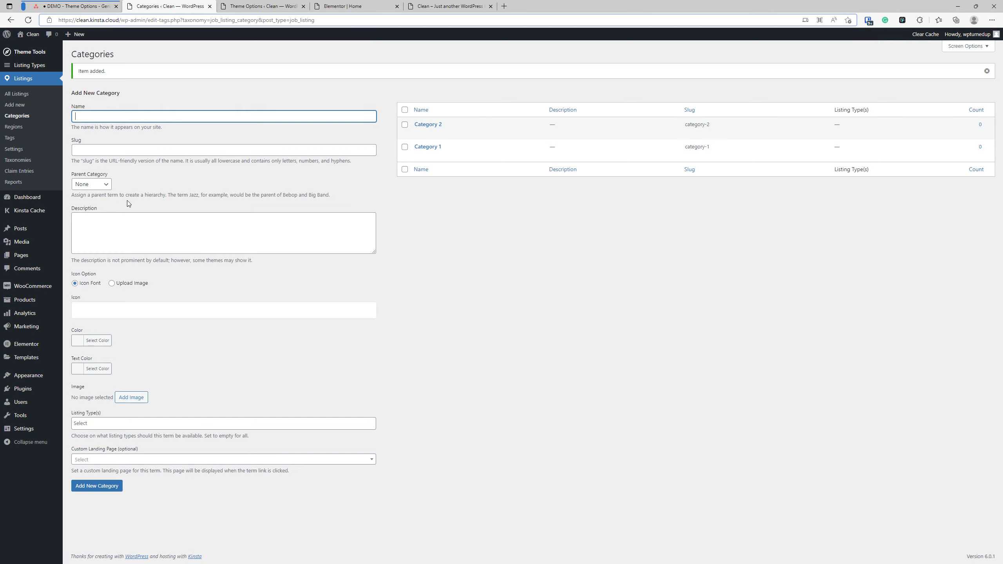
pyautogui.click(27, 256)
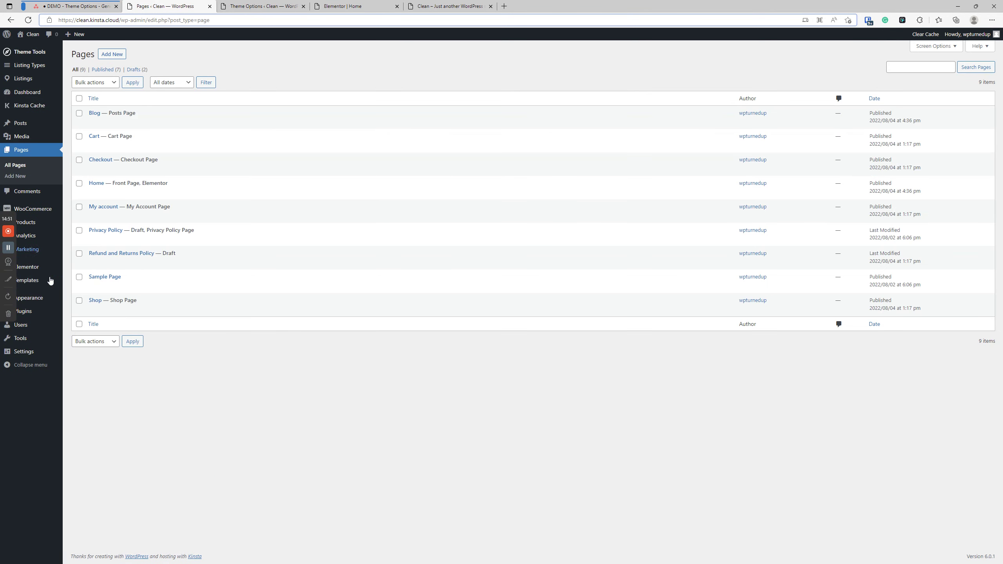
pyautogui.rightClick(116, 56)
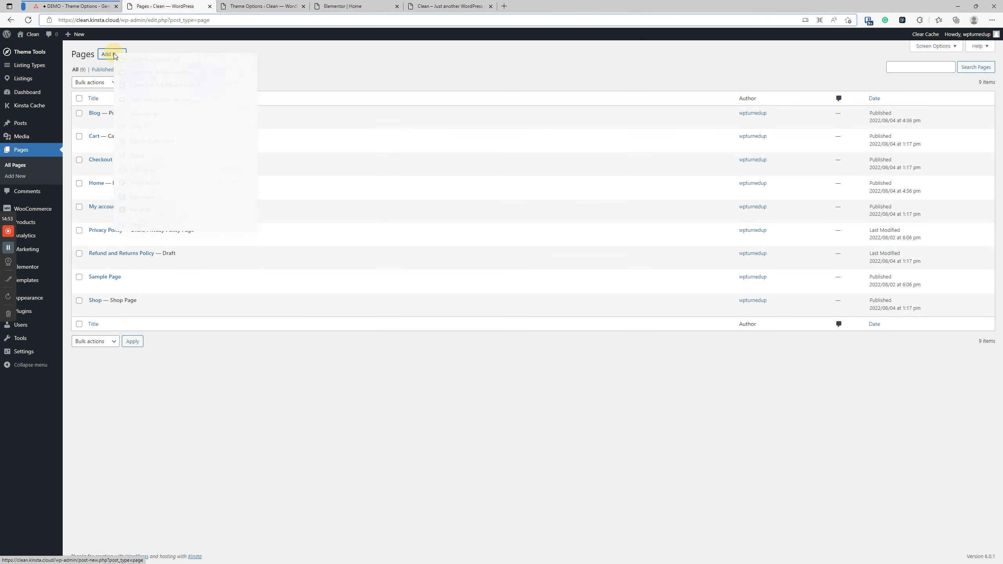
pyautogui.click(144, 60)
pyautogui.click(257, 5)
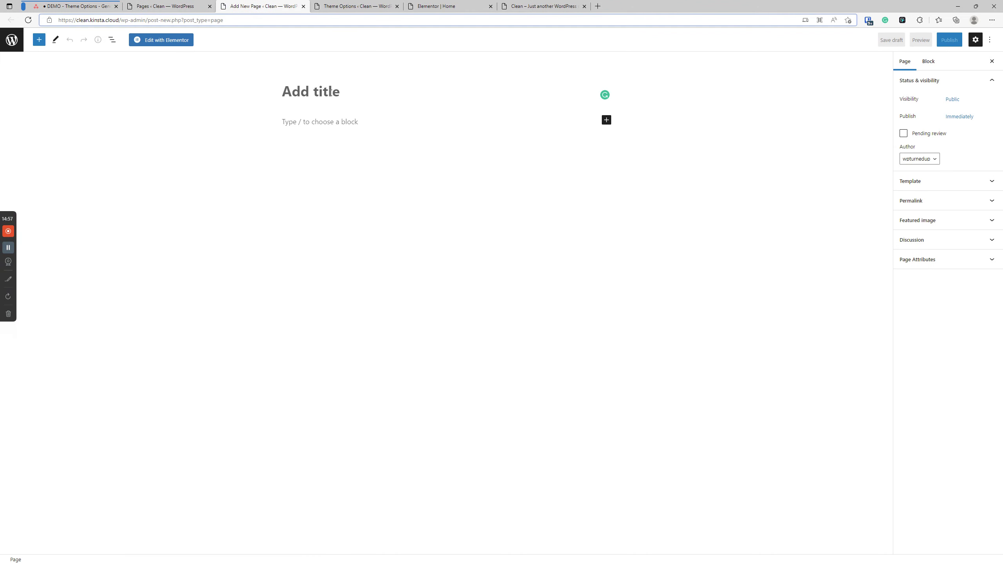
pyautogui.write('Add Listing')
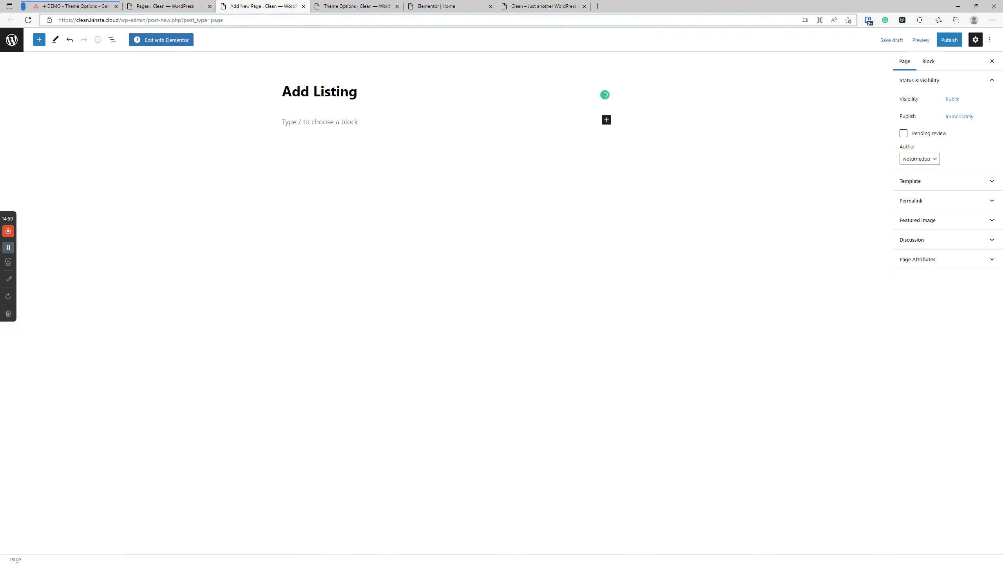
pyautogui.click(182, 41)
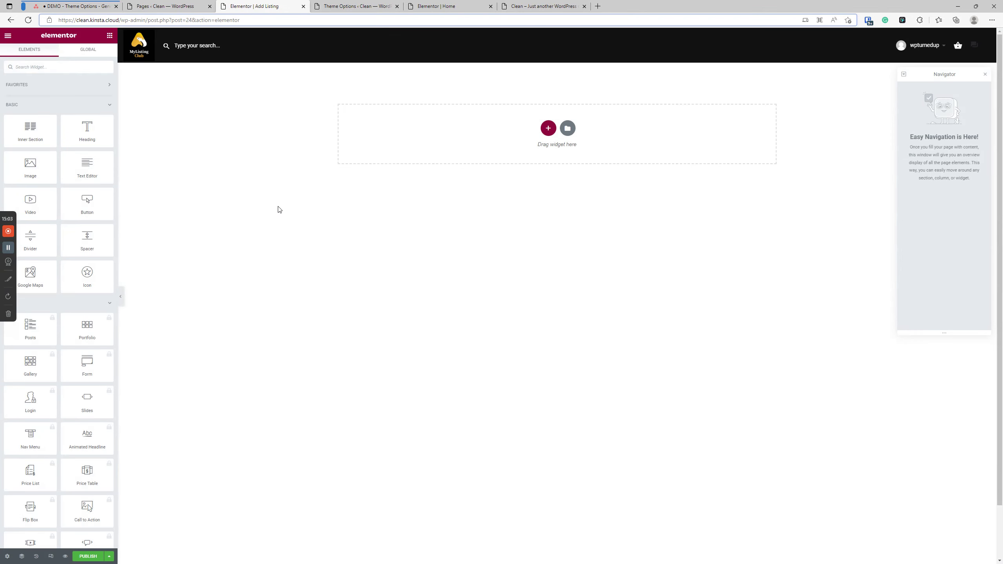
# Find the 27 > Add Listing Form widget and place it on the Add Listing page.
pyautogui.click(43, 67)
pyautogui.write('add')
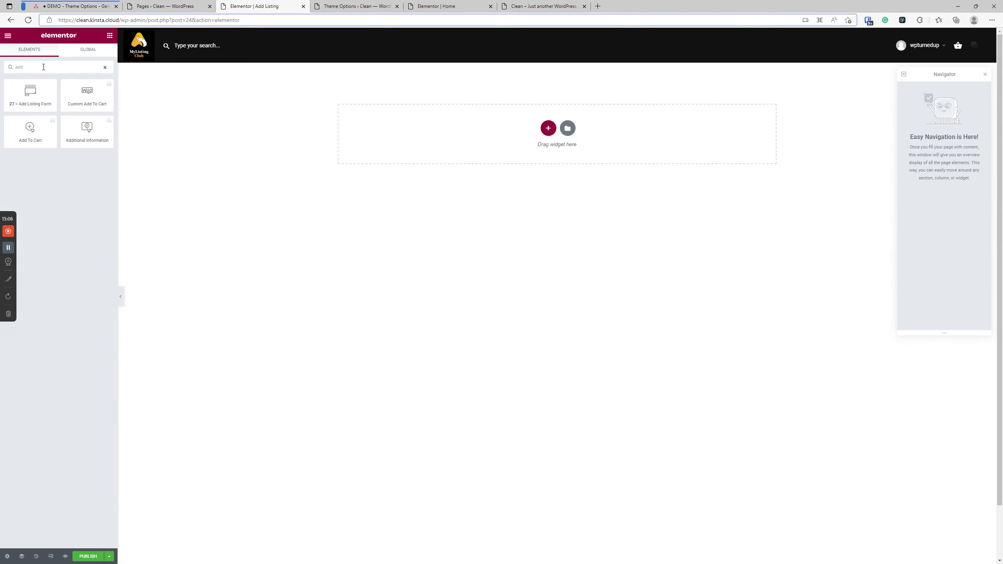
pyautogui.moveTo(32, 91); pyautogui.dragTo(410, 130)
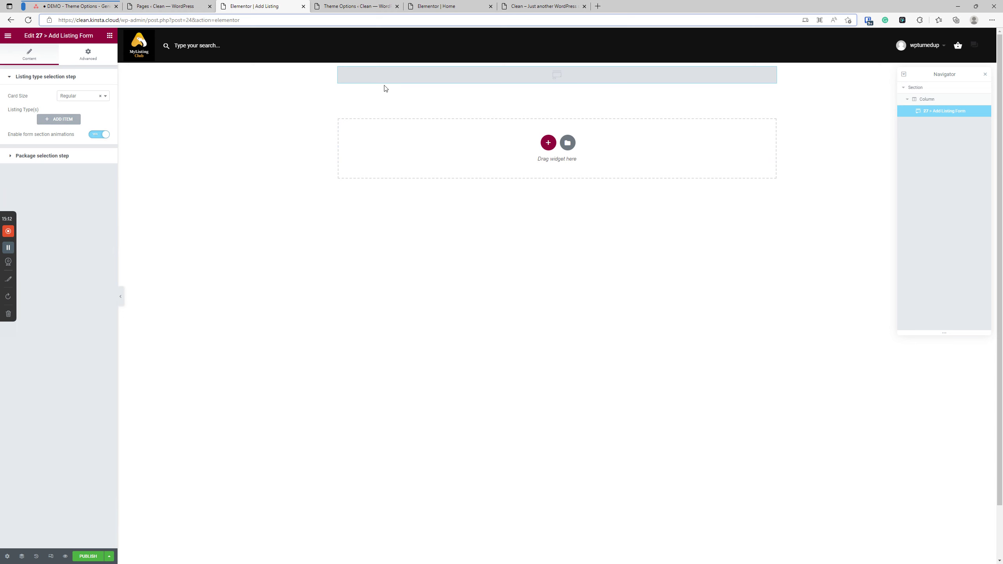
# Create a new listing type titled Listing Type 1 in a separate tab and publish it.
pyautogui.click(166, 6)
pyautogui.moveTo(38, 69)
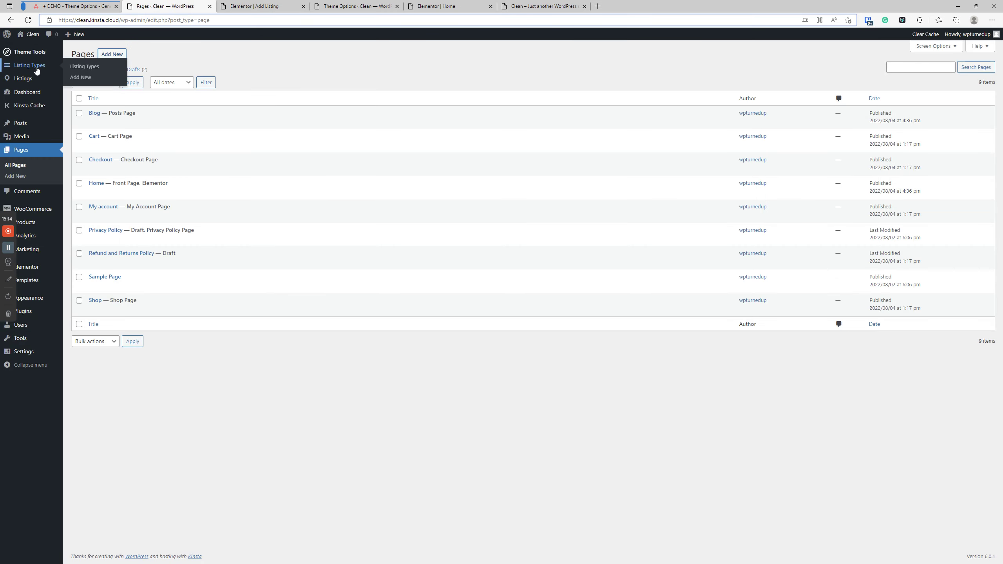
pyautogui.rightClick(80, 78)
pyautogui.click(103, 84)
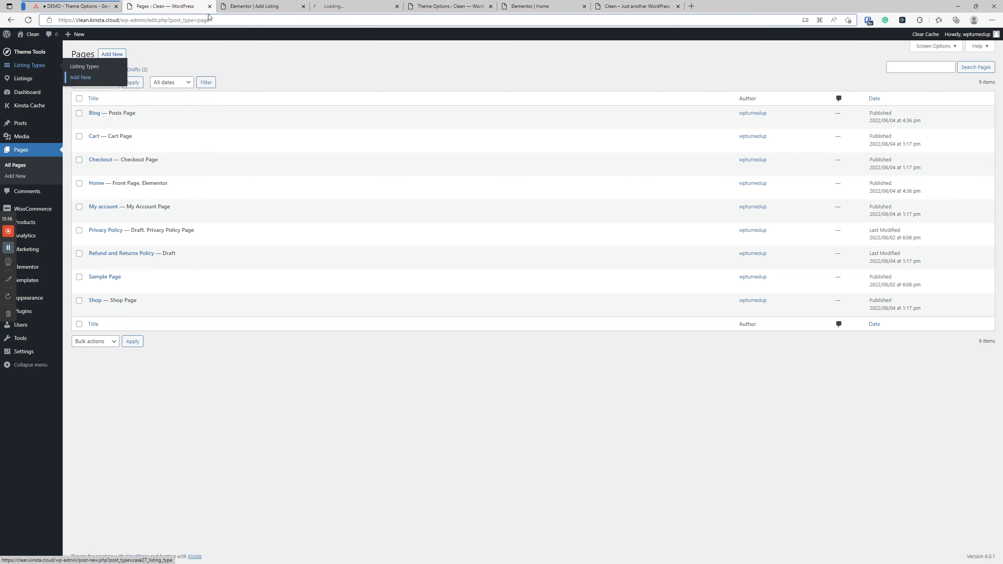
pyautogui.click(338, 5)
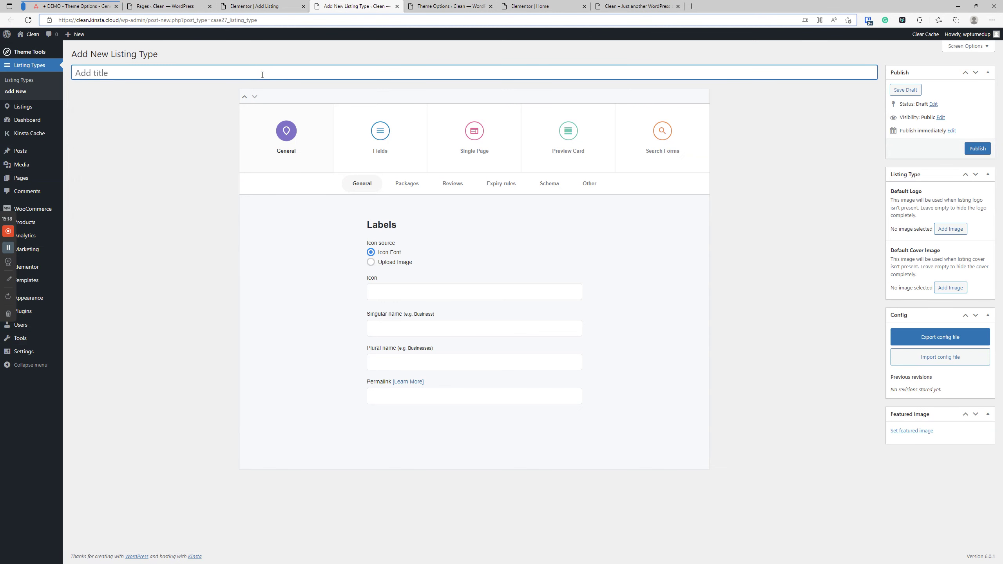
pyautogui.write('Listing Type 1')
pyautogui.click(977, 148)
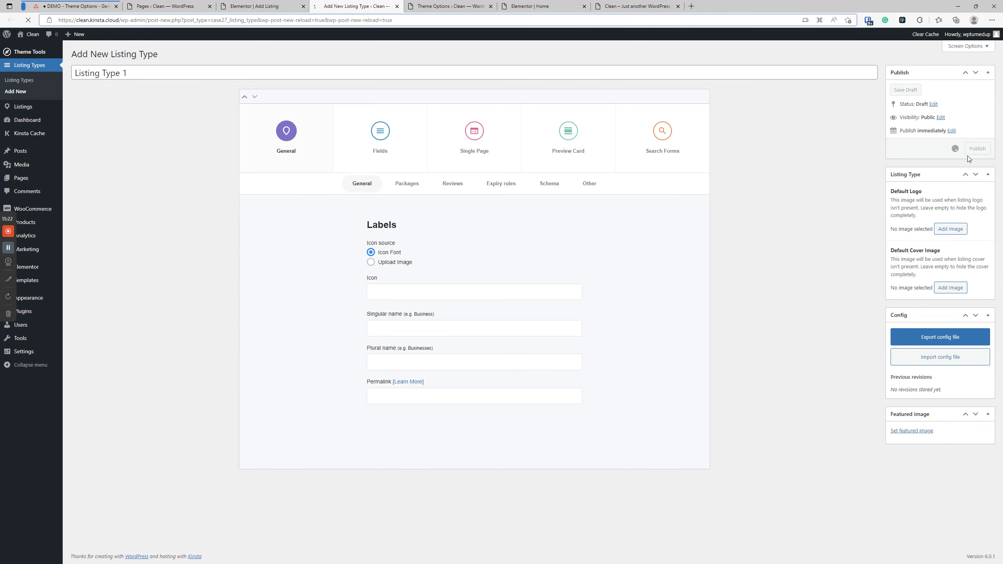
# Save the Add Listing page as a draft and reload its Elementor editor.
pyautogui.click(260, 6)
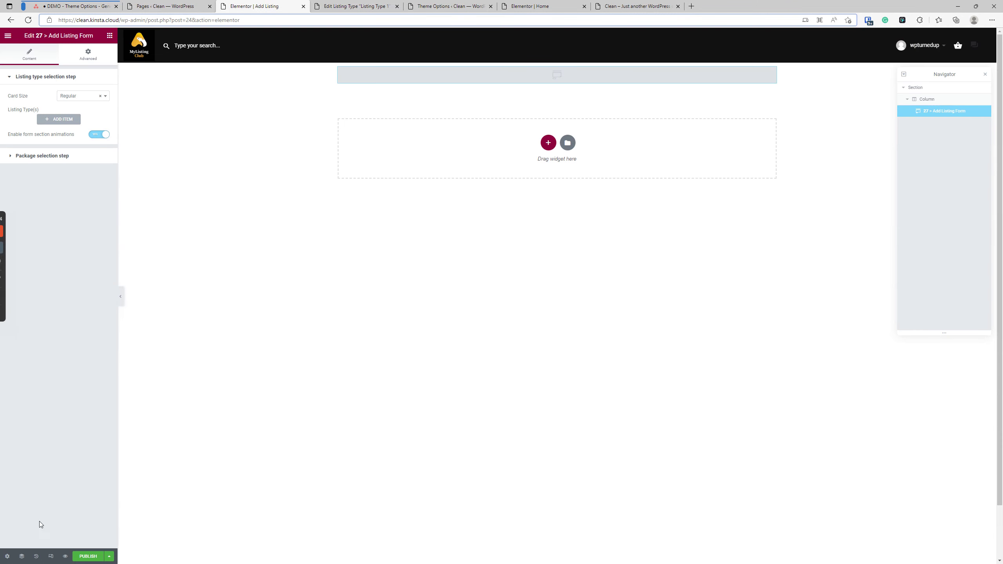
pyautogui.click(109, 556)
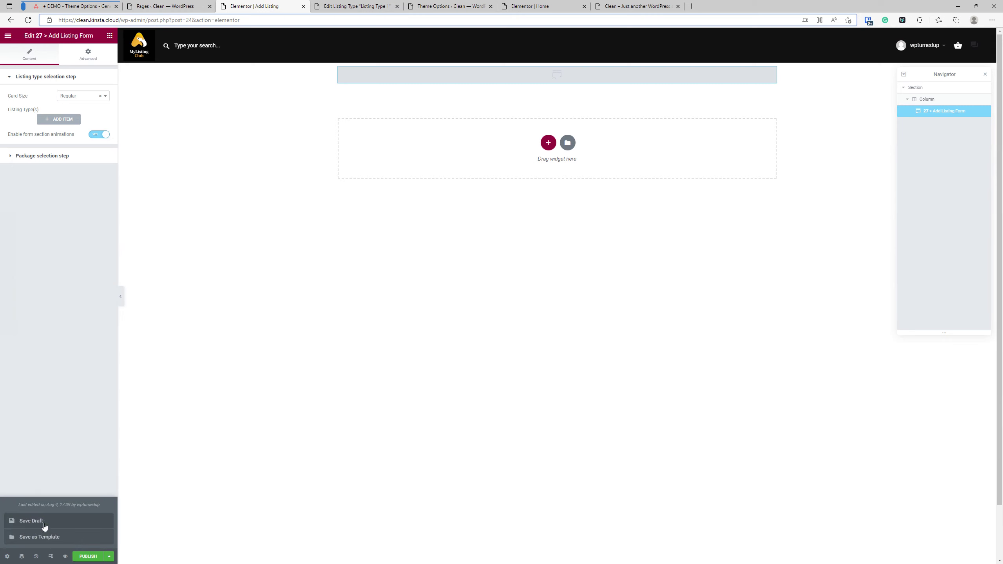
pyautogui.click(30, 20)
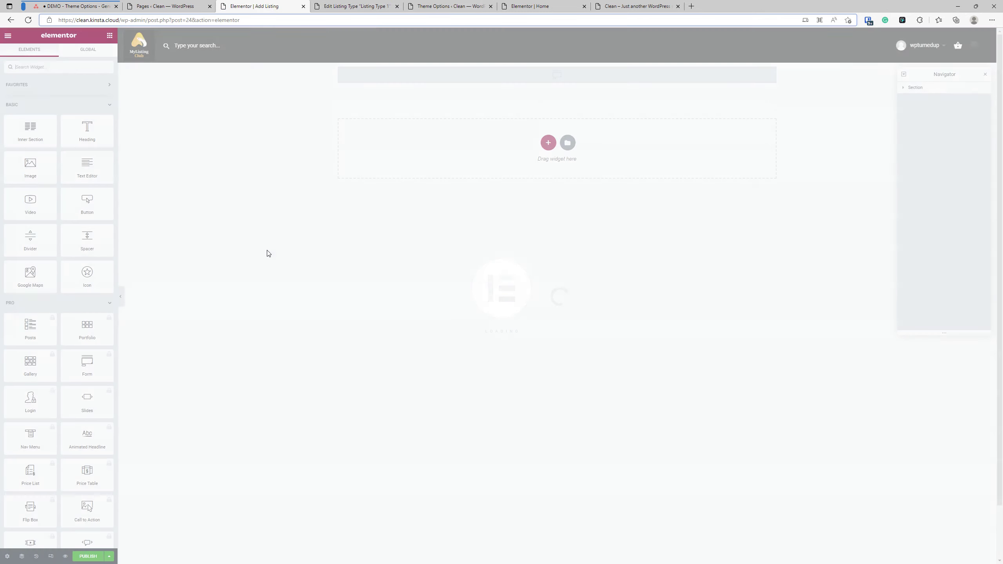
# Add Listing Type 1 to the Add Listing Form widget's listing types and publish the page.
pyautogui.click(420, 79)
pyautogui.click(54, 118)
pyautogui.click(45, 151)
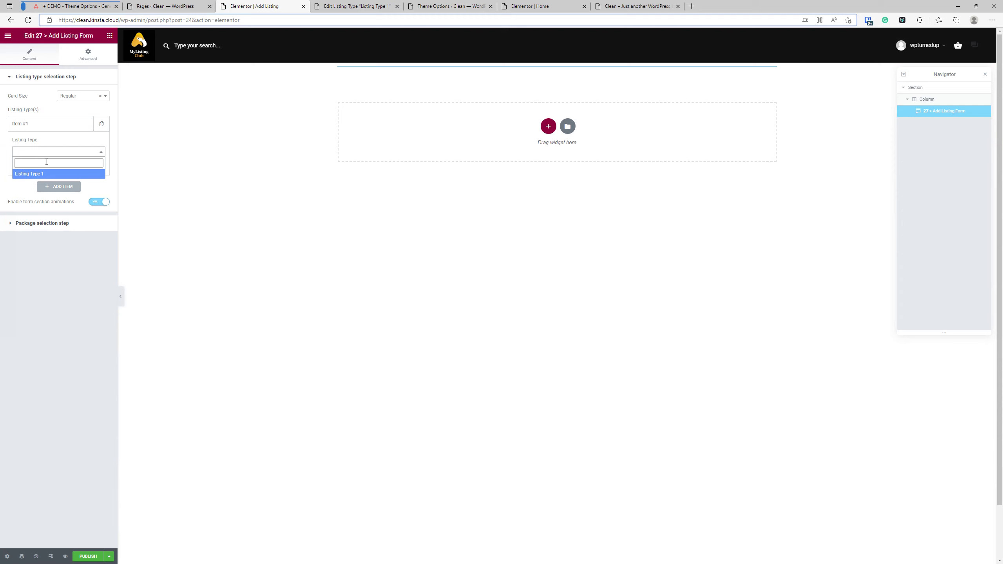
pyautogui.click(44, 173)
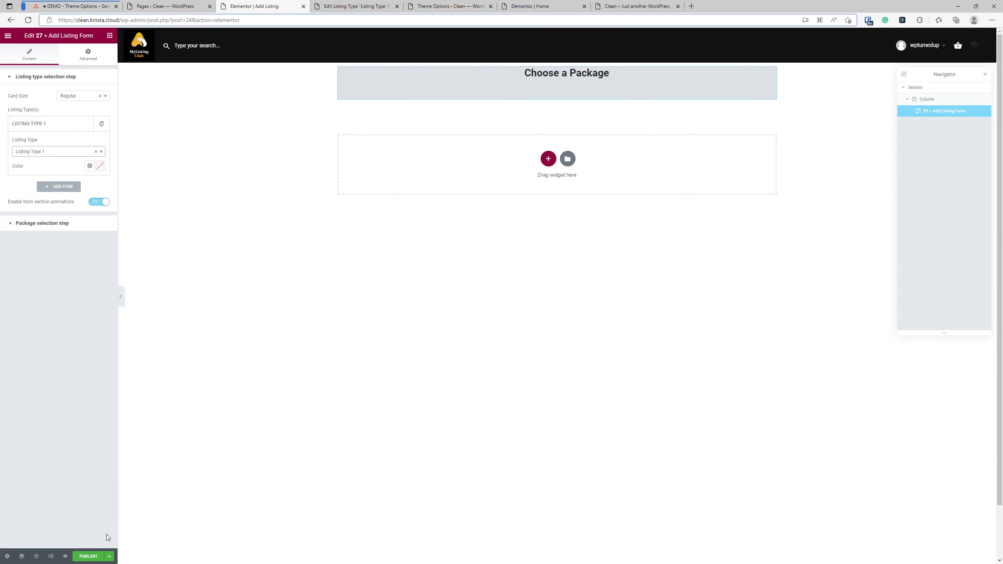
pyautogui.click(95, 557)
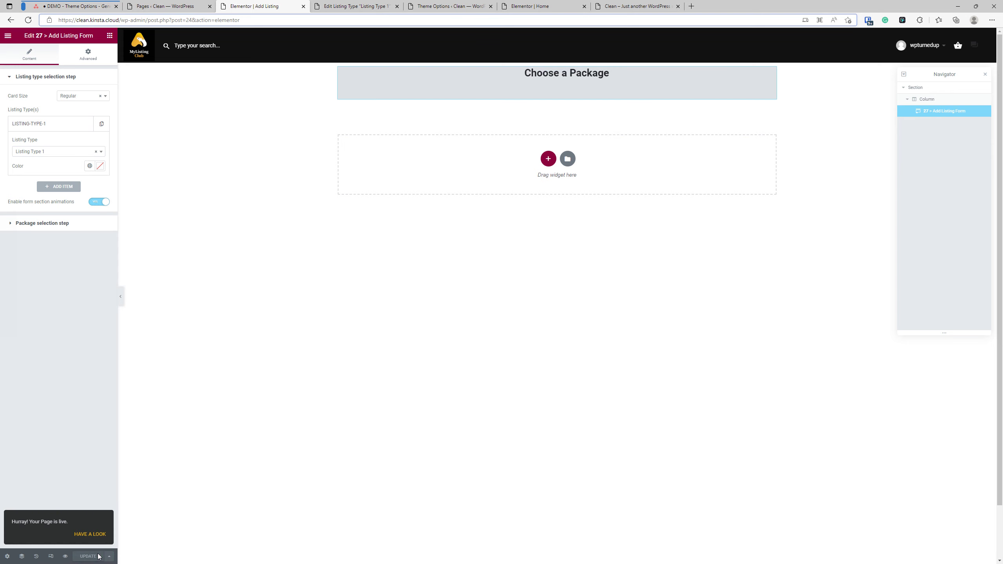
pyautogui.click(219, 385)
# Link the header's call to action button to the Add Listing page in the theme options.
pyautogui.click(634, 6)
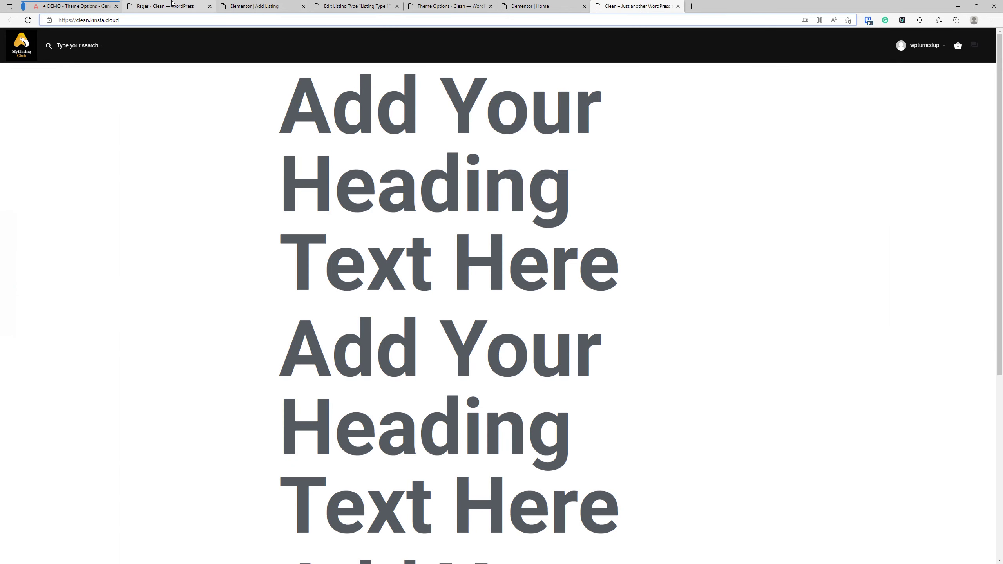
pyautogui.moveTo(451, 6); pyautogui.dragTo(174, 5)
pyautogui.scroll(3, 965, 81)
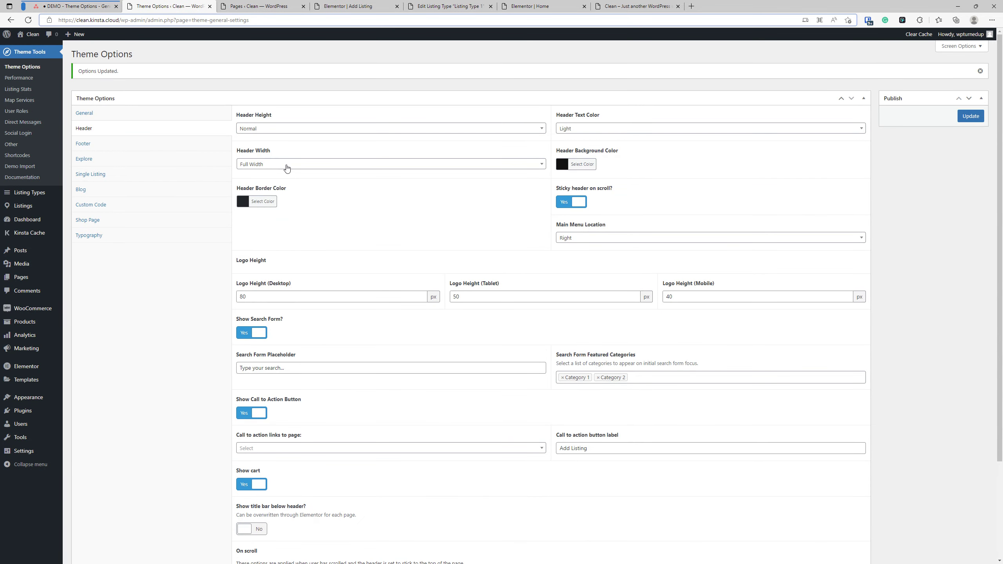
pyautogui.scroll(-3, 300, 171)
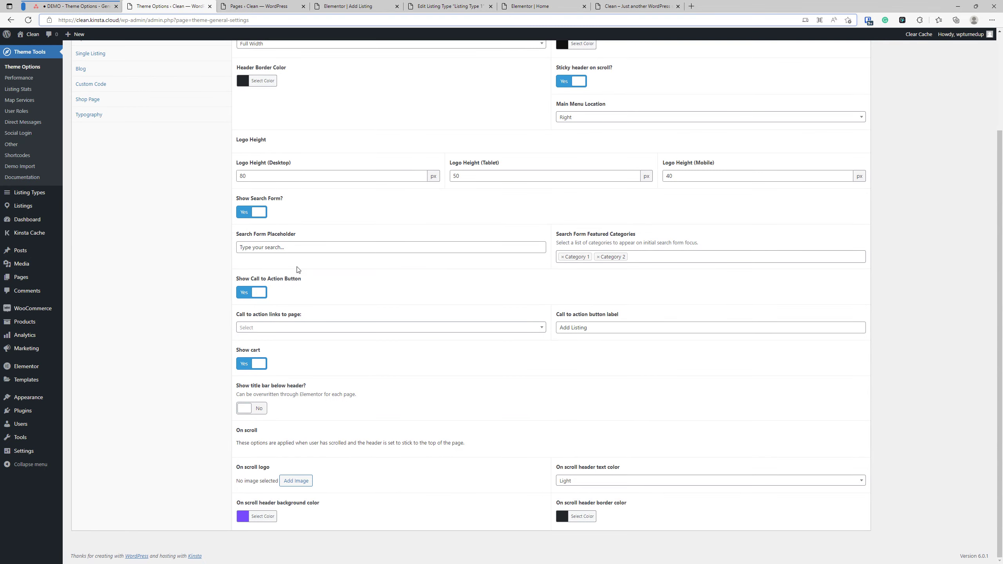
pyautogui.scroll(3, 270, 272)
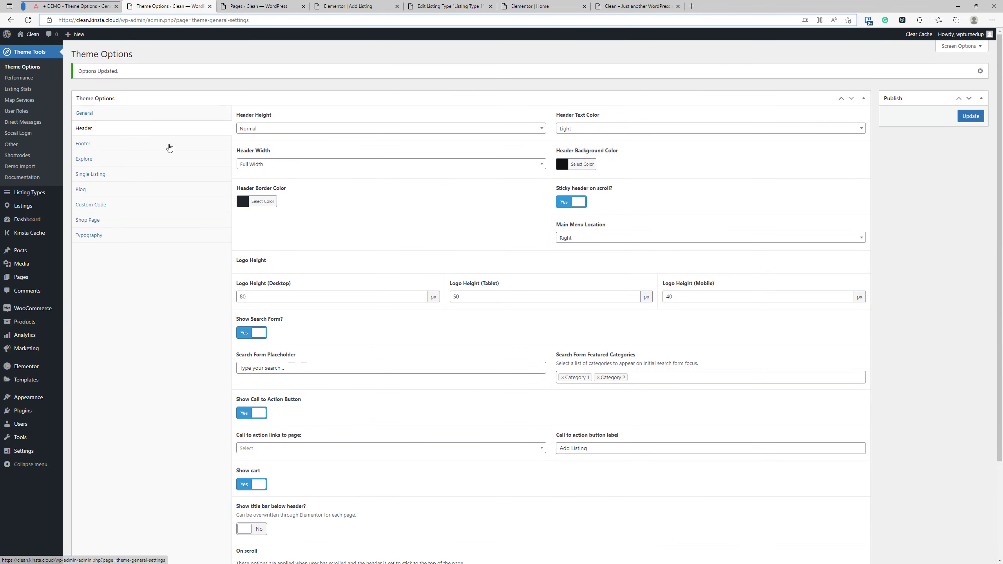
pyautogui.scroll(-3, 304, 232)
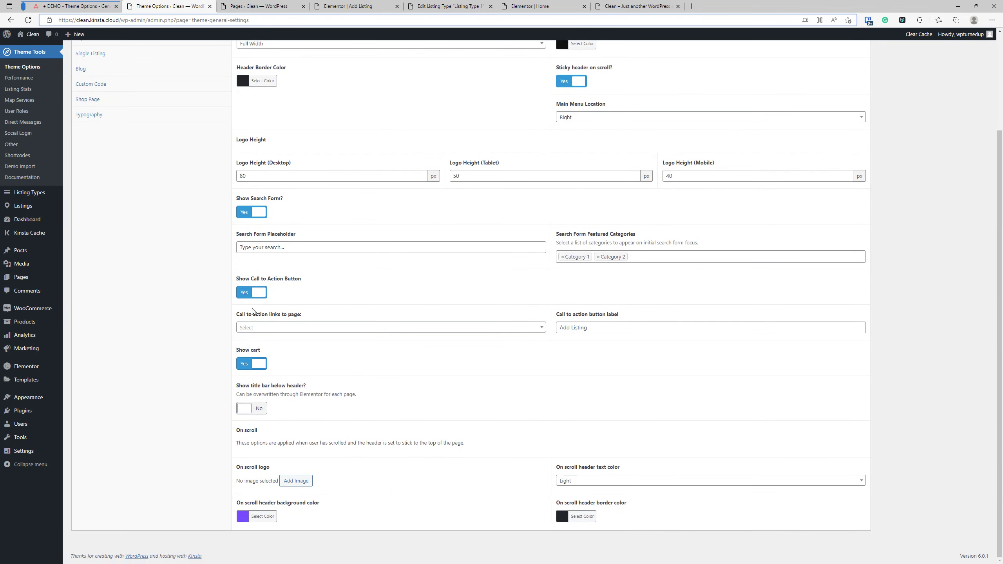
pyautogui.click(296, 329)
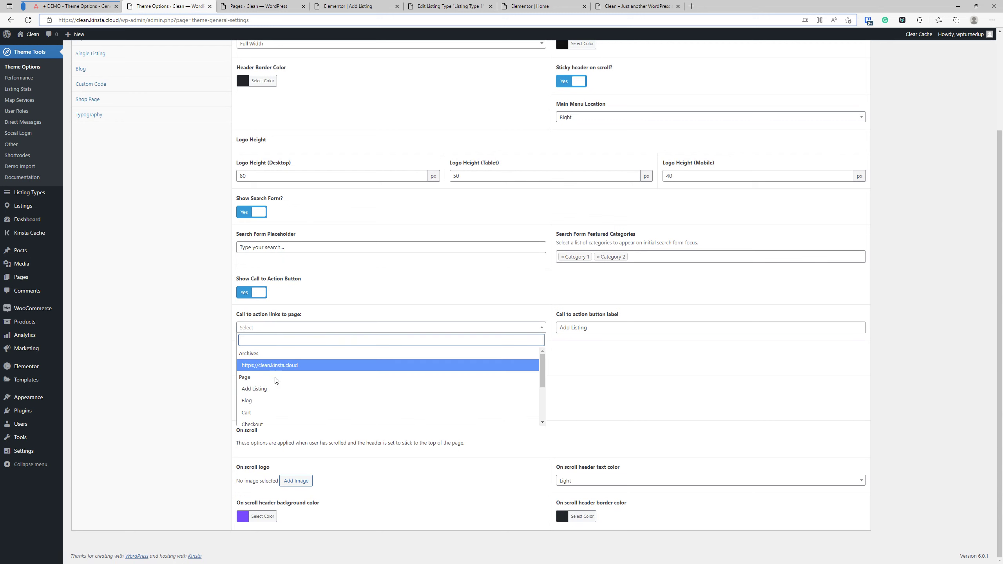
pyautogui.click(273, 389)
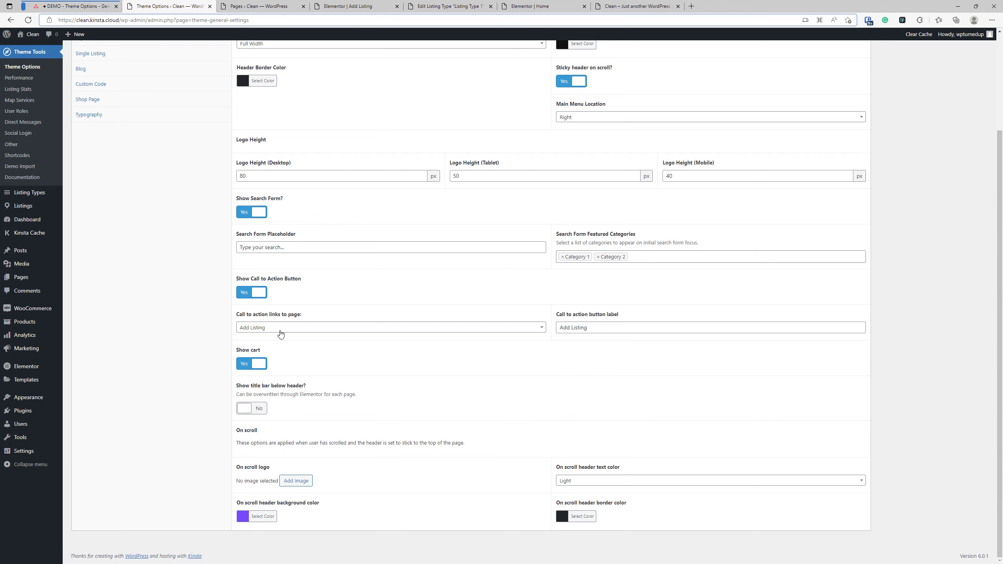
# Save the theme options and reload the front-end page to check the call to action button in the header.
pyautogui.tripleClick(598, 327)
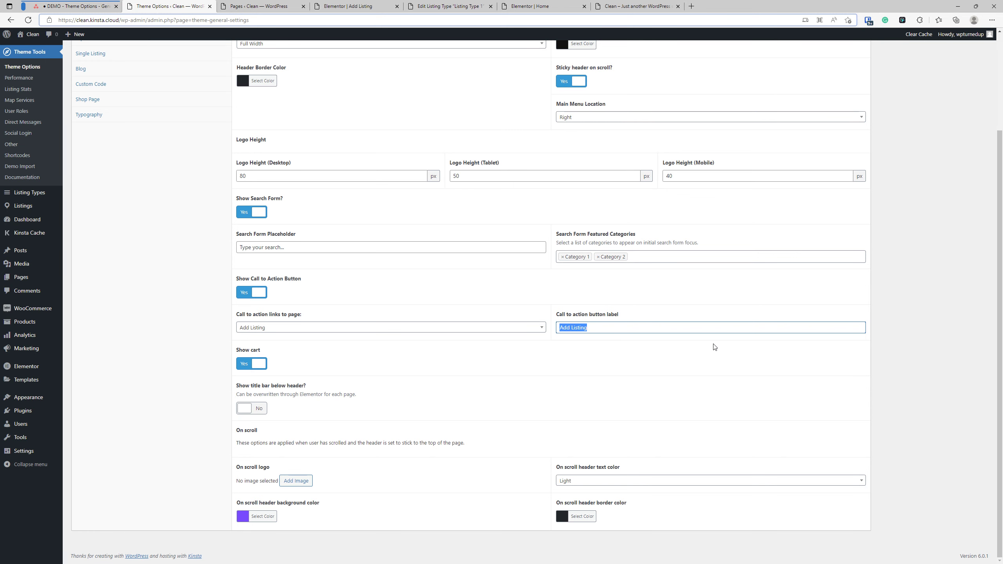
pyautogui.scroll(3, 715, 347)
pyautogui.click(971, 116)
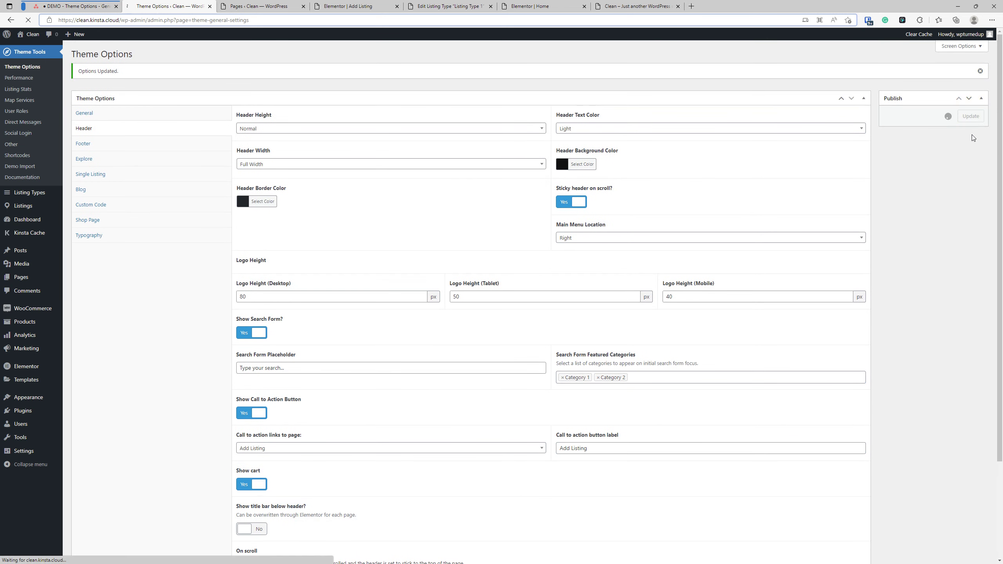
pyautogui.click(637, 6)
pyautogui.click(30, 21)
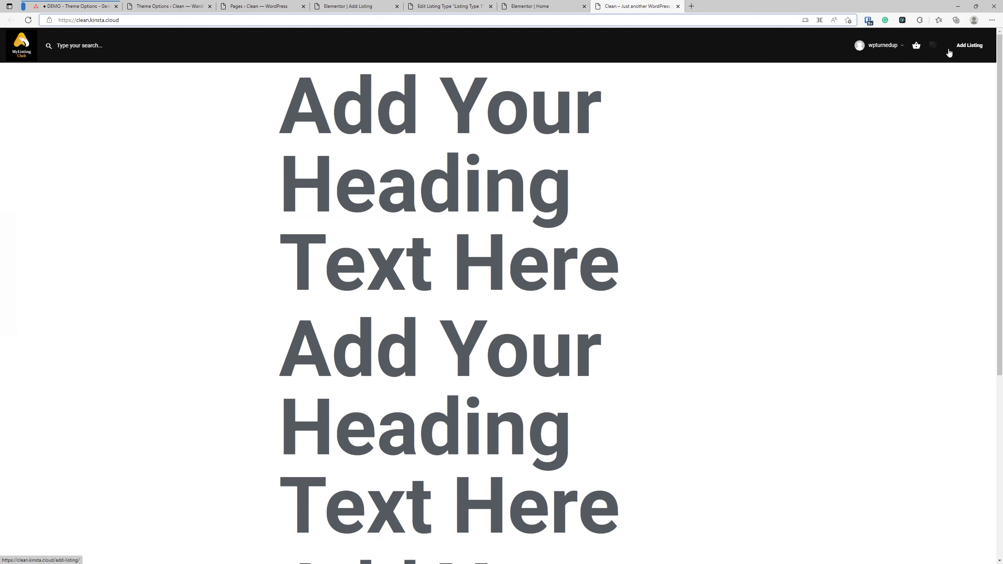
# Turn on the title bar below the header, save the theme options and check it on the front-end page.
pyautogui.click(204, 7)
pyautogui.scroll(-4, 403, 128)
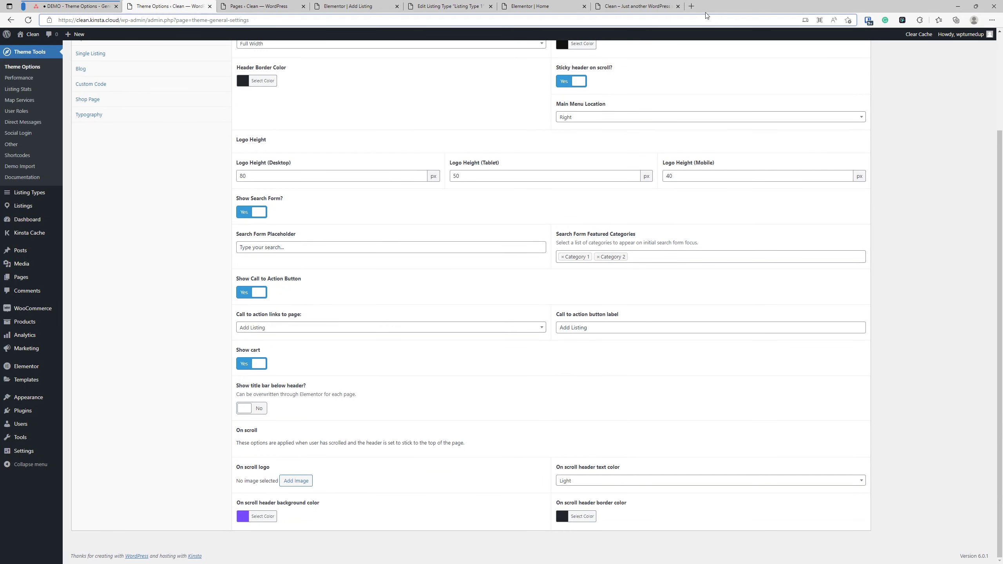
pyautogui.click(648, 6)
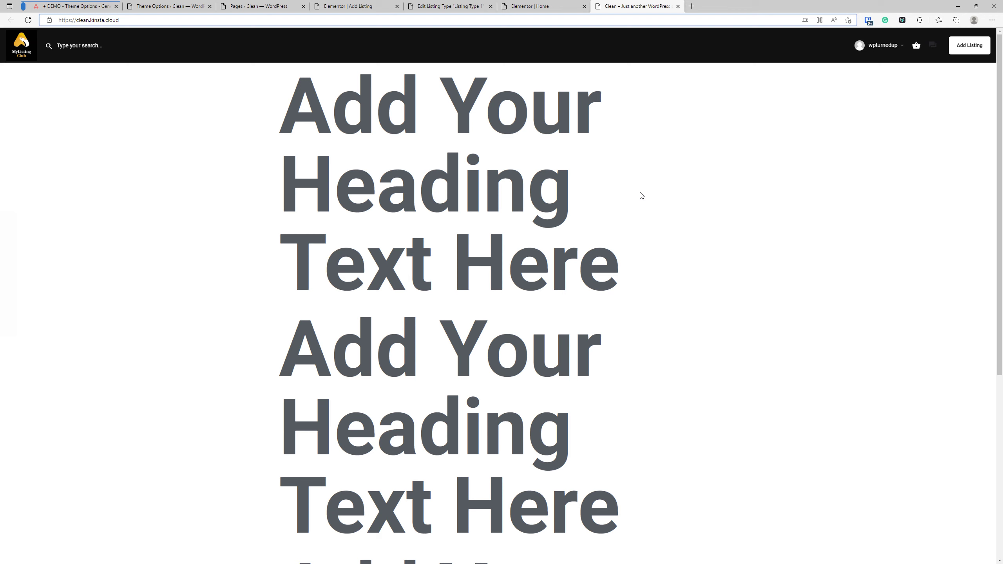
pyautogui.click(162, 5)
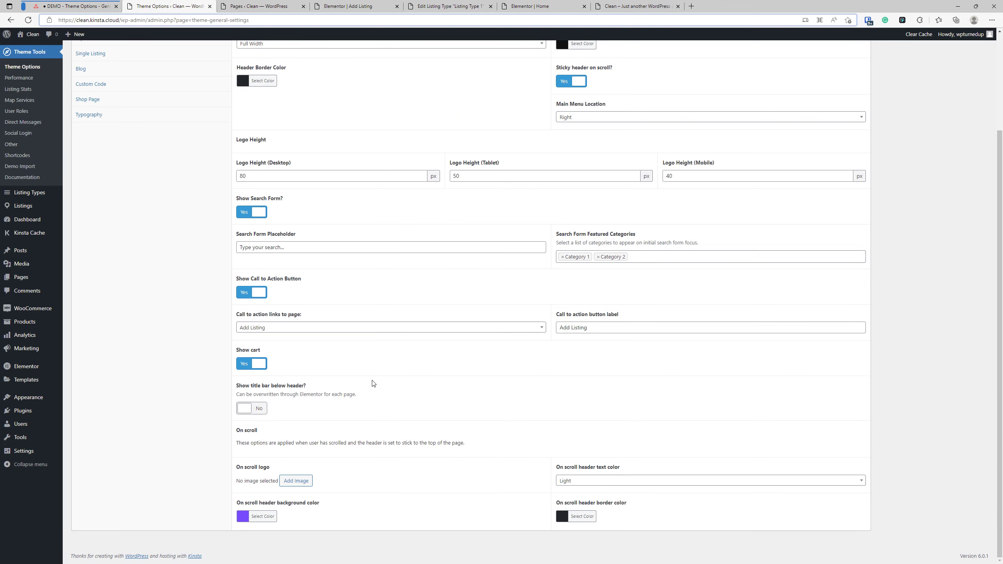
pyautogui.click(253, 409)
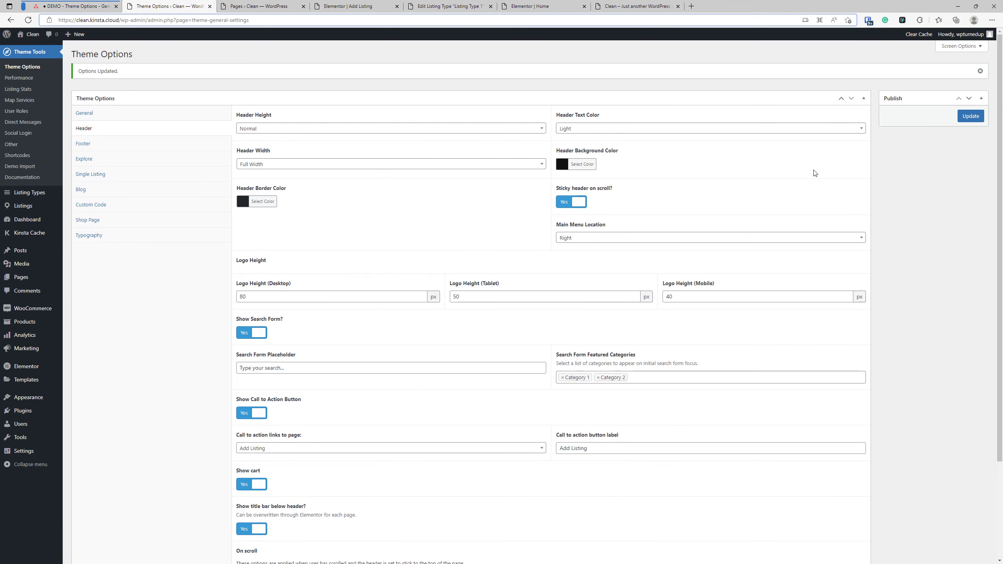
pyautogui.click(639, 5)
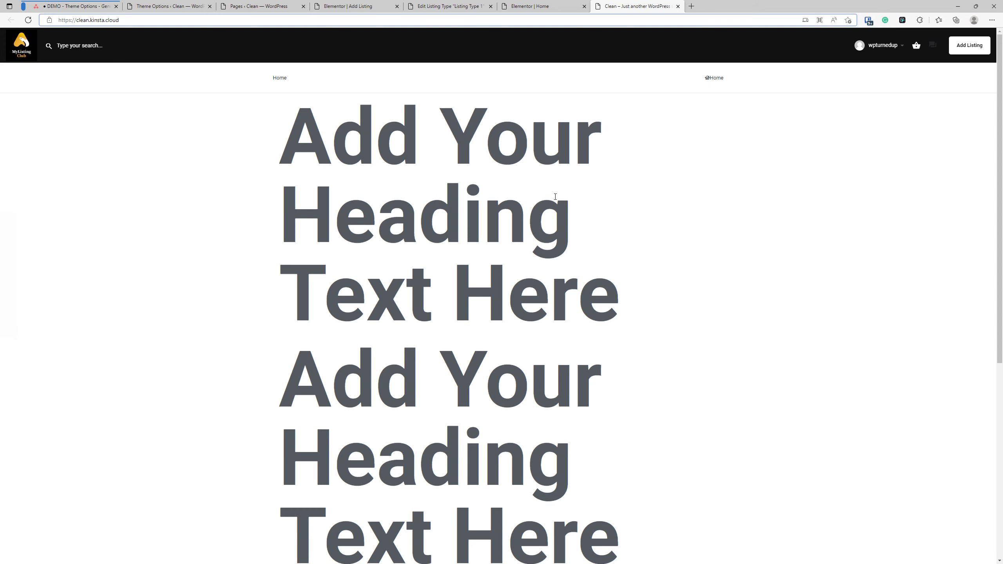
pyautogui.scroll(-3, 553, 196)
pyautogui.scroll(3, 549, 197)
pyautogui.scroll(-4, 597, 167)
pyautogui.scroll(4, 601, 162)
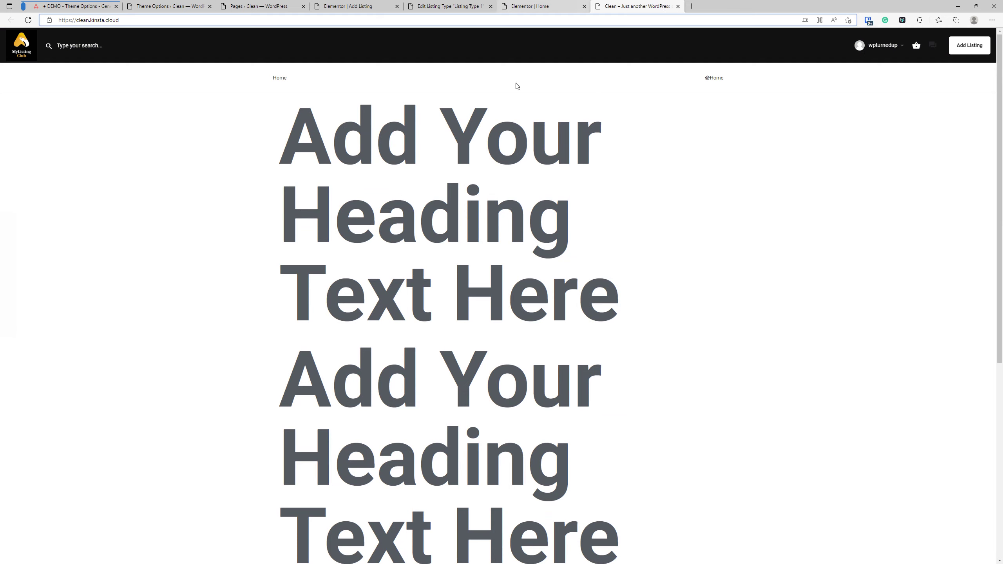
# Turn the title bar below the header back off and check how the front-end header looks on scroll.
pyautogui.click(170, 6)
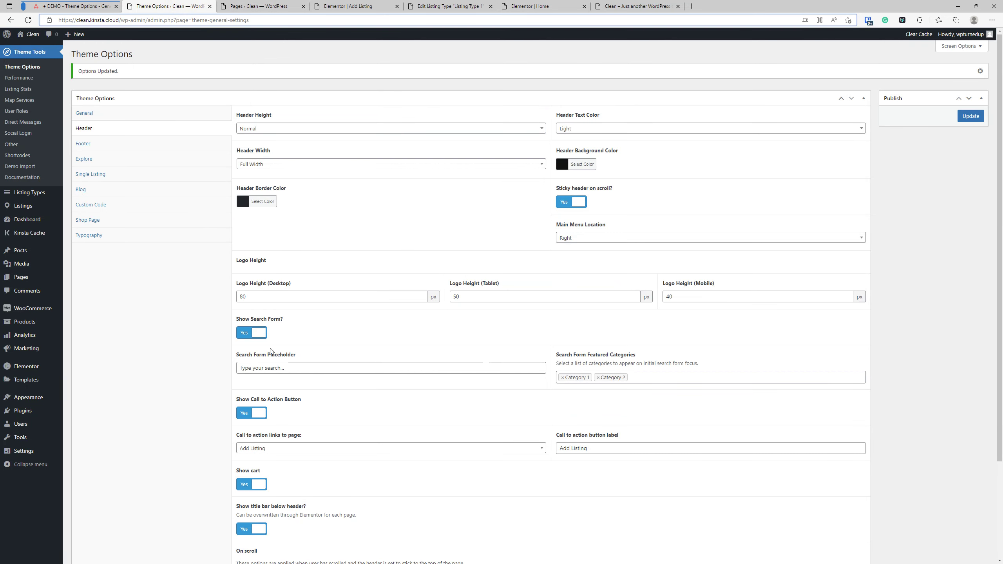
pyautogui.scroll(-3, 298, 291)
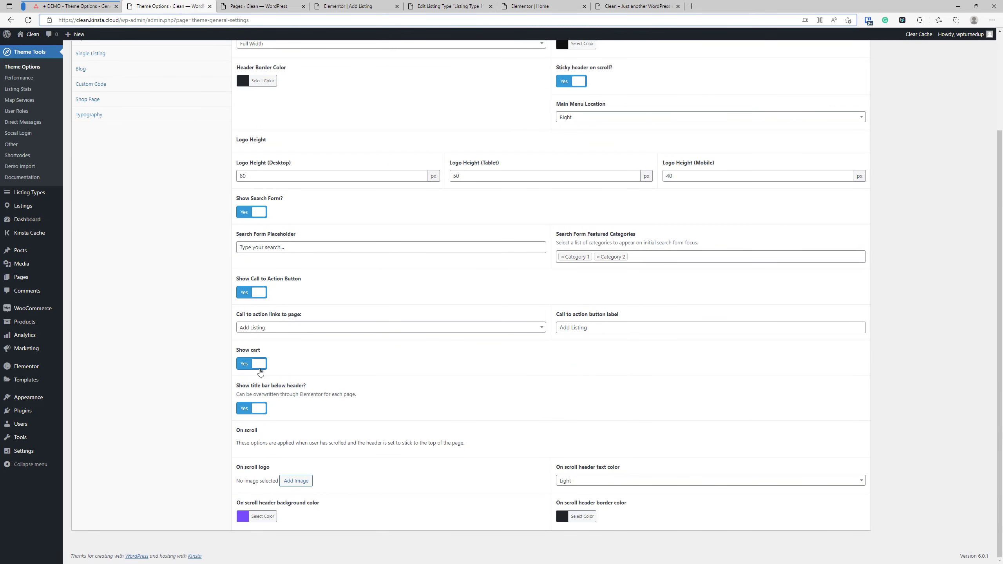
pyautogui.click(249, 410)
pyautogui.click(636, 6)
pyautogui.scroll(-10, 422, 136)
pyautogui.scroll(5, 422, 136)
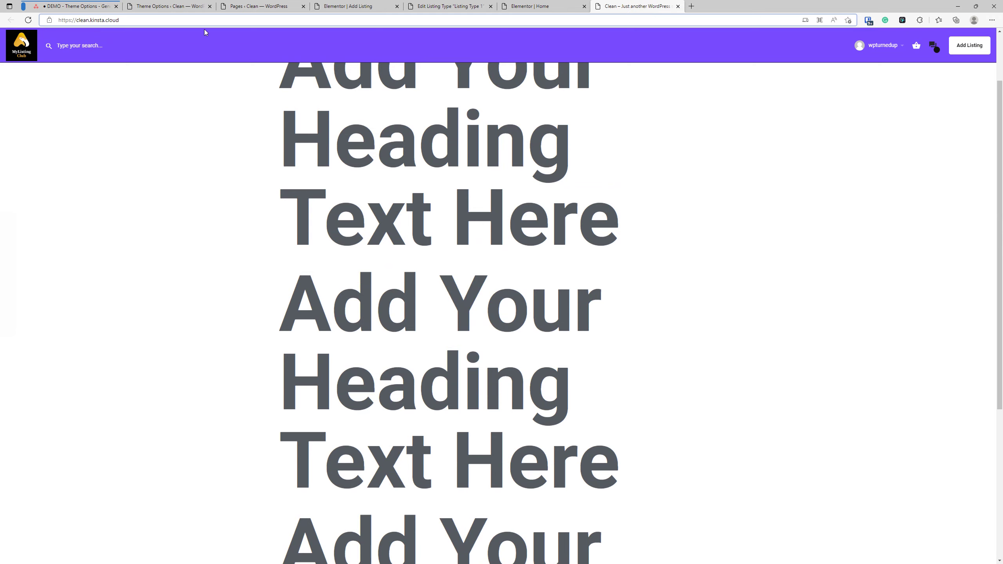
# Set the on scroll header background color to #111 in the theme's Header options.
pyautogui.click(150, 6)
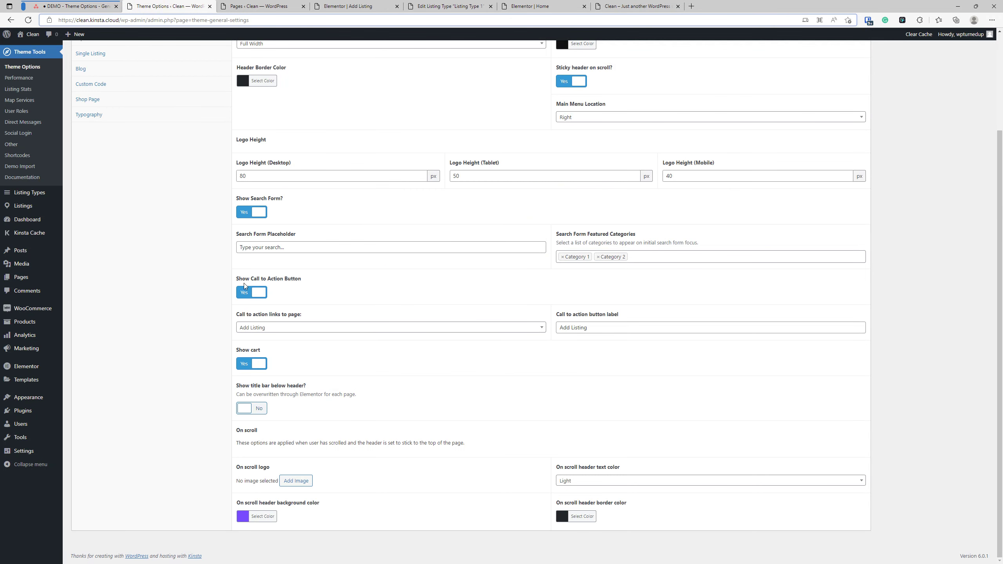
pyautogui.click(261, 515)
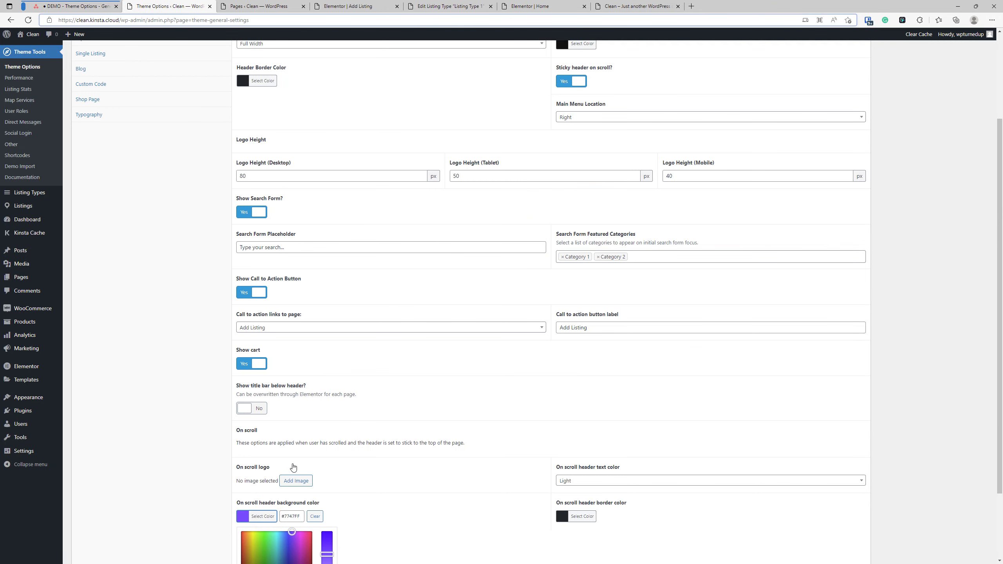
pyautogui.scroll(-3, 292, 489)
pyautogui.doubleClick(293, 430)
pyautogui.write('111')
pyautogui.click(378, 428)
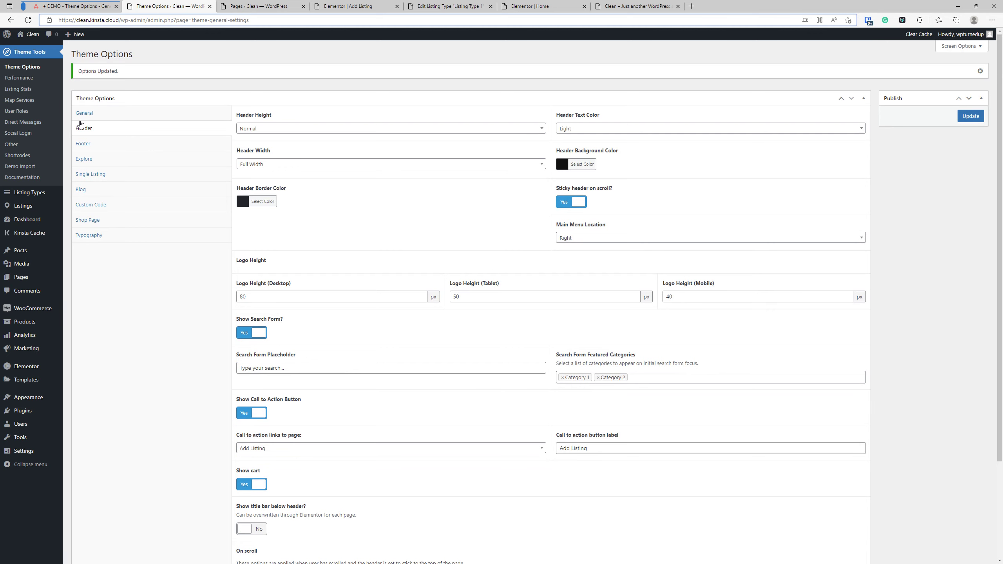
# Save the theme options after reviewing the on scroll settings and check the sticky header's color on the front-end page.
pyautogui.scroll(-3, 322, 340)
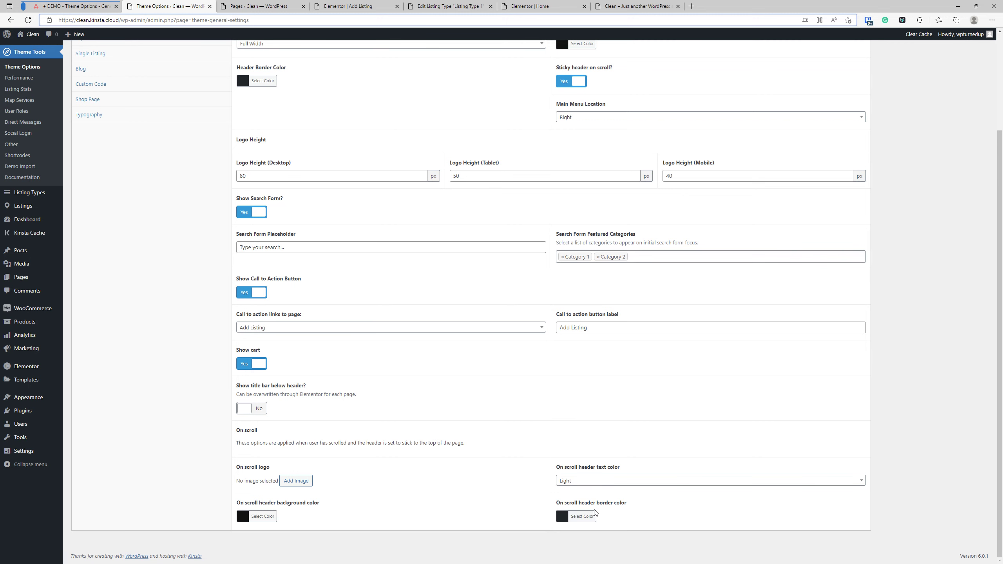
pyautogui.scroll(5, 596, 513)
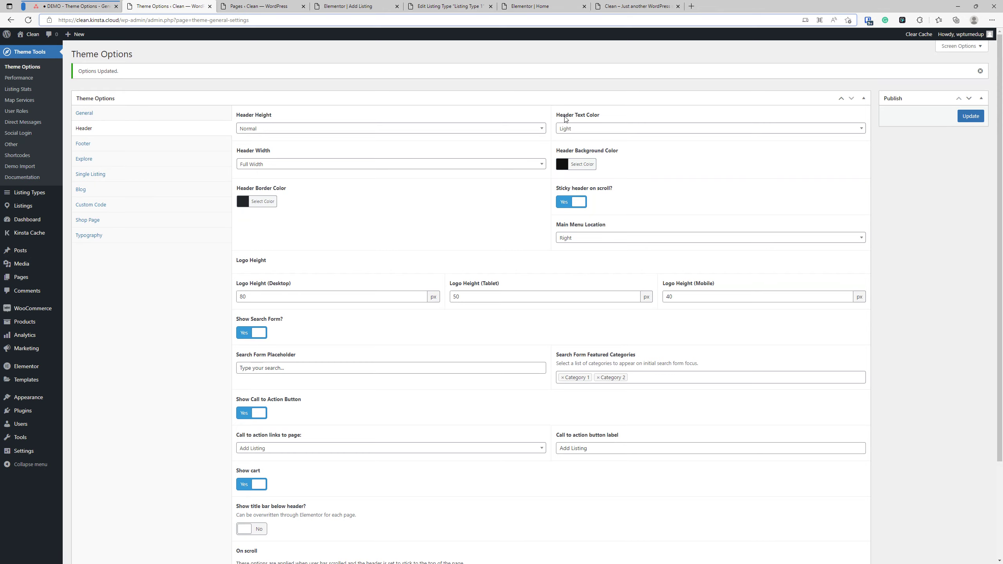
pyautogui.scroll(-3, 603, 185)
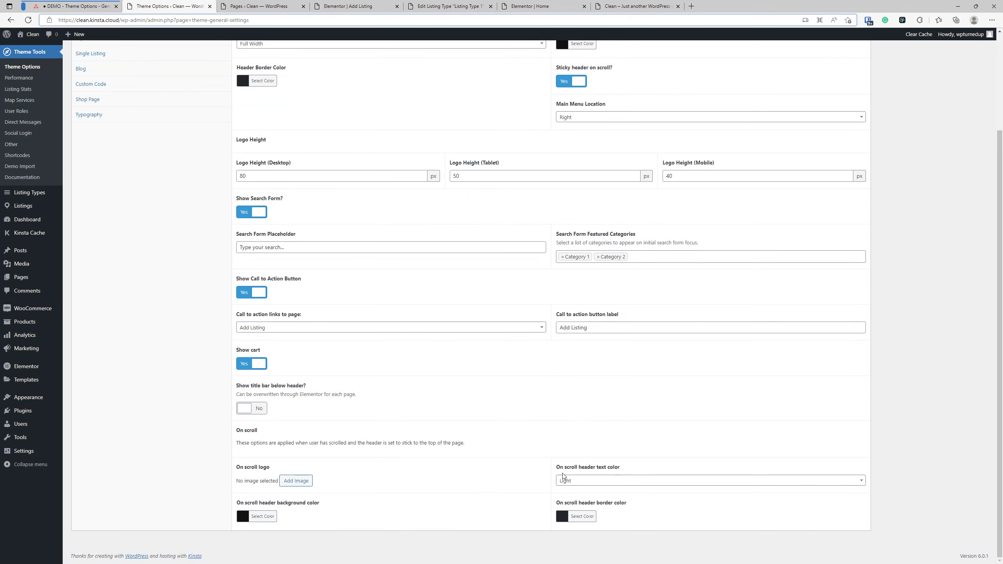
pyautogui.scroll(3, 636, 428)
pyautogui.click(970, 115)
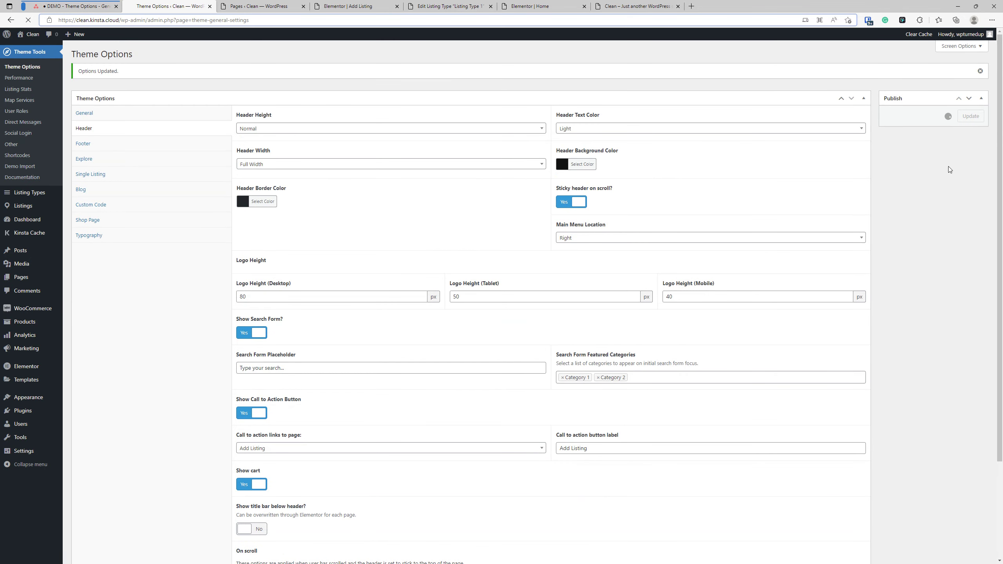
pyautogui.click(634, 6)
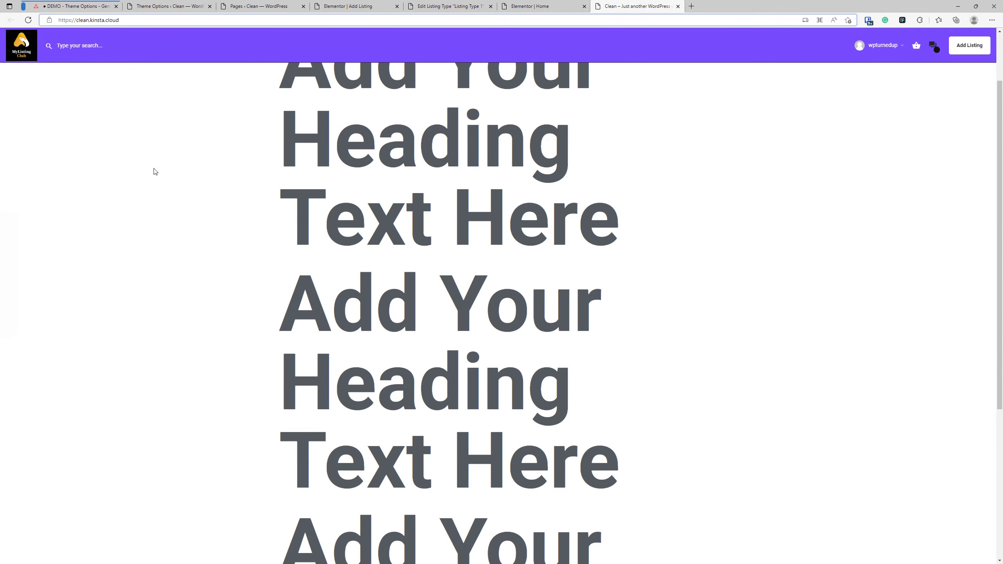
pyautogui.scroll(1, 190, 158)
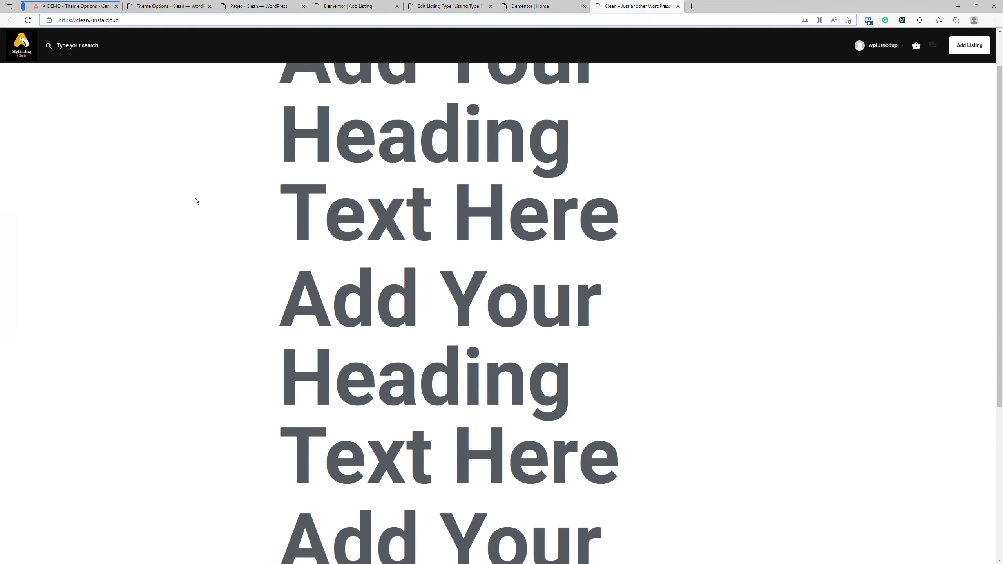
pyautogui.scroll(-5, 187, 182)
pyautogui.scroll(5, 188, 178)
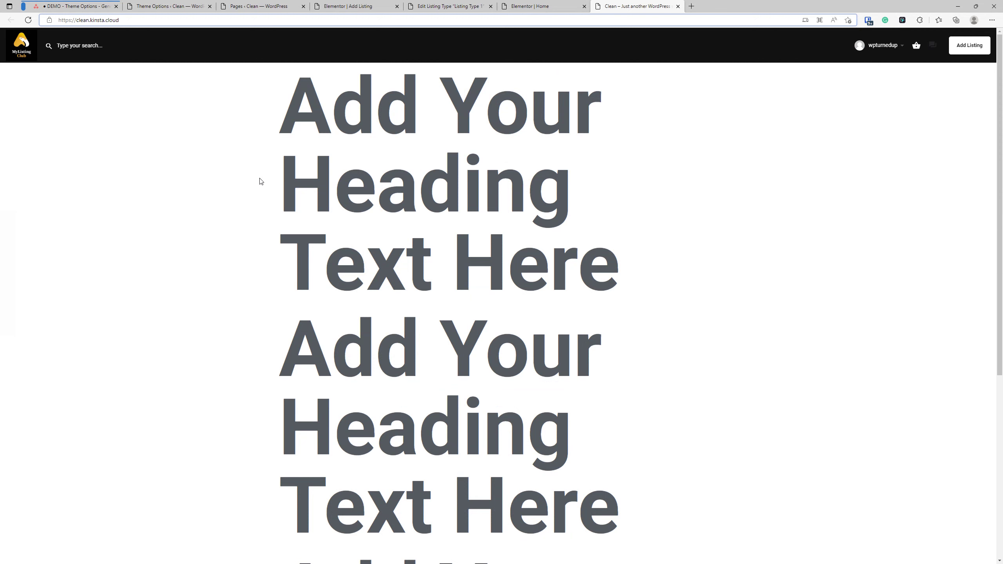
# Open the theme's Footer options and examine the footer menu at the end of the front-end page.
pyautogui.click(172, 6)
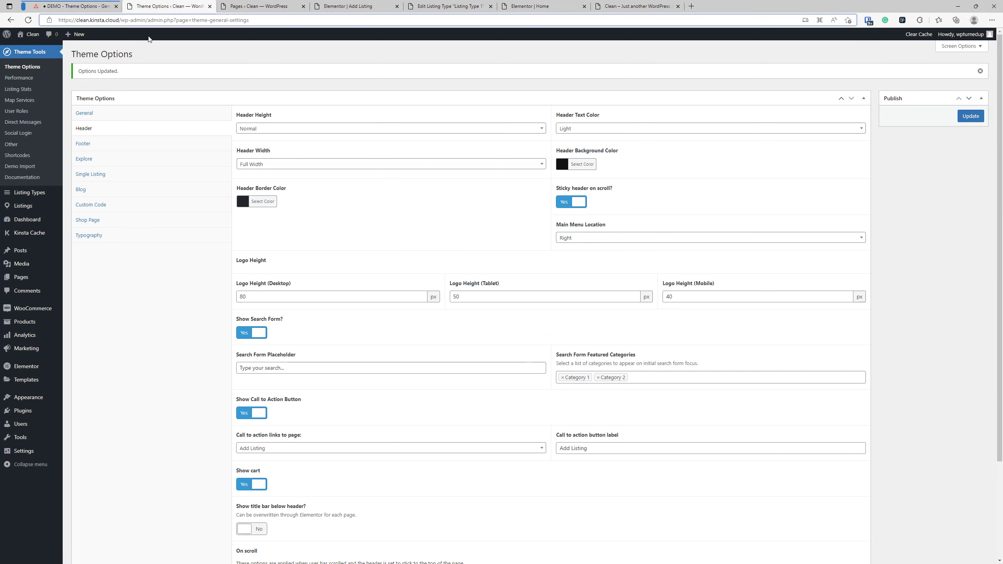
pyautogui.click(96, 143)
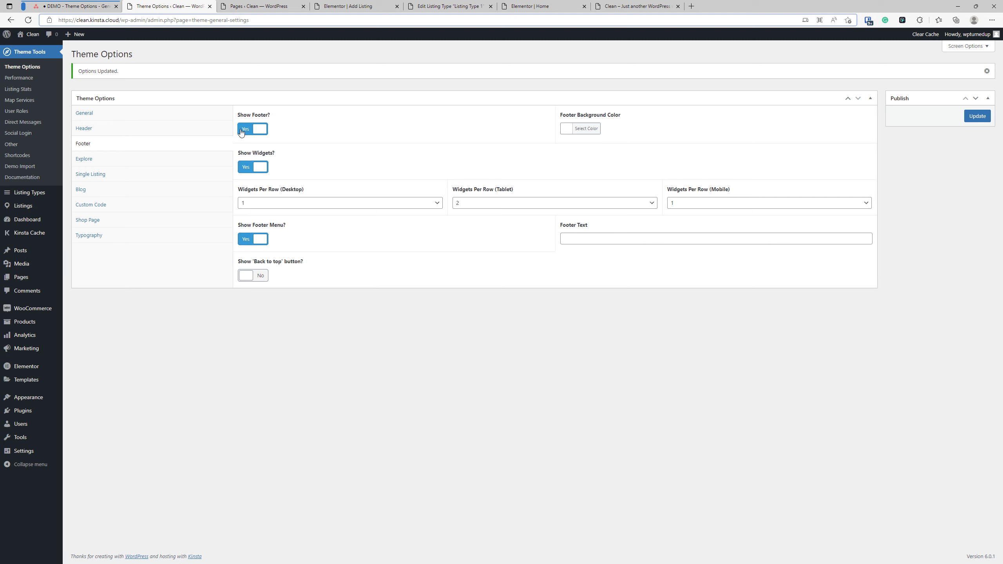
pyautogui.click(635, 4)
pyautogui.scroll(-2, 585, 515)
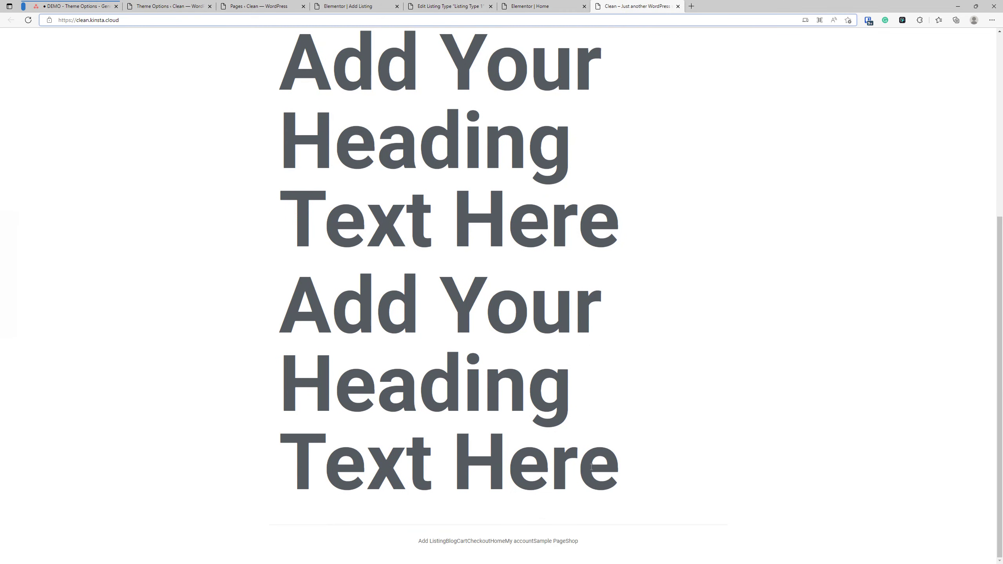
pyautogui.moveTo(739, 545); pyautogui.dragTo(386, 540)
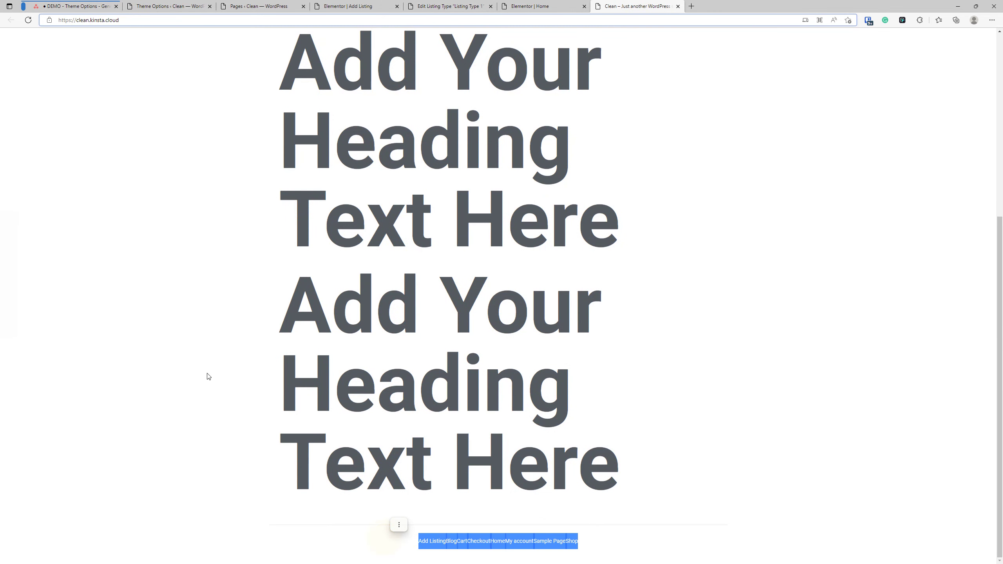
pyautogui.click(196, 361)
# Turn off Show Footer, save the theme options and reload the front-end page to check the footer area.
pyautogui.click(172, 5)
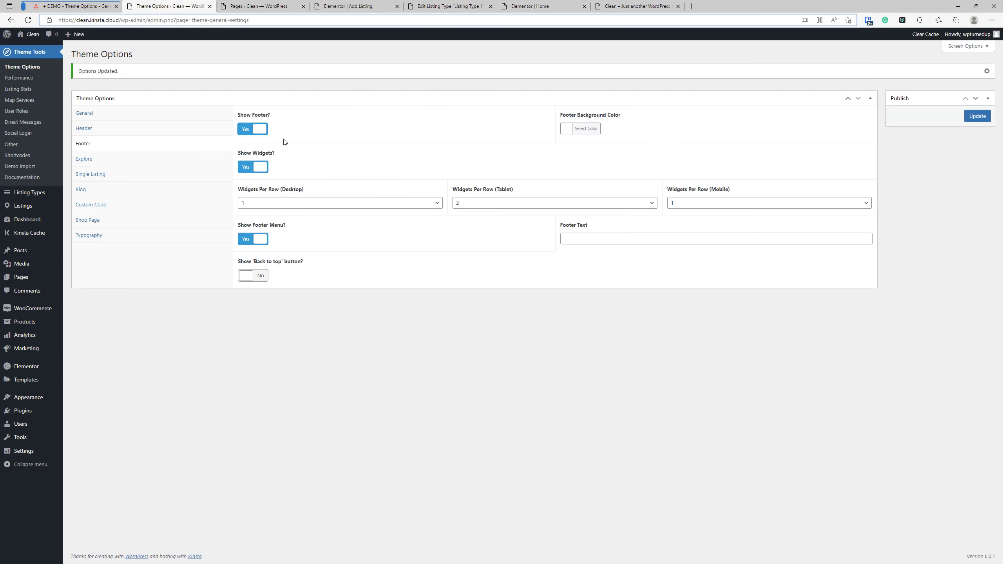
pyautogui.click(250, 131)
pyautogui.click(977, 116)
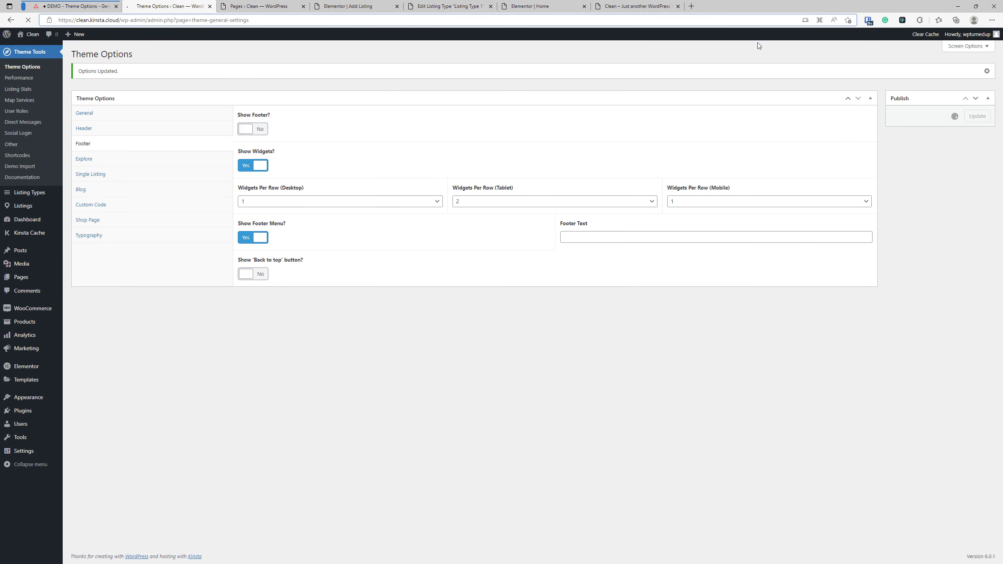
pyautogui.click(639, 6)
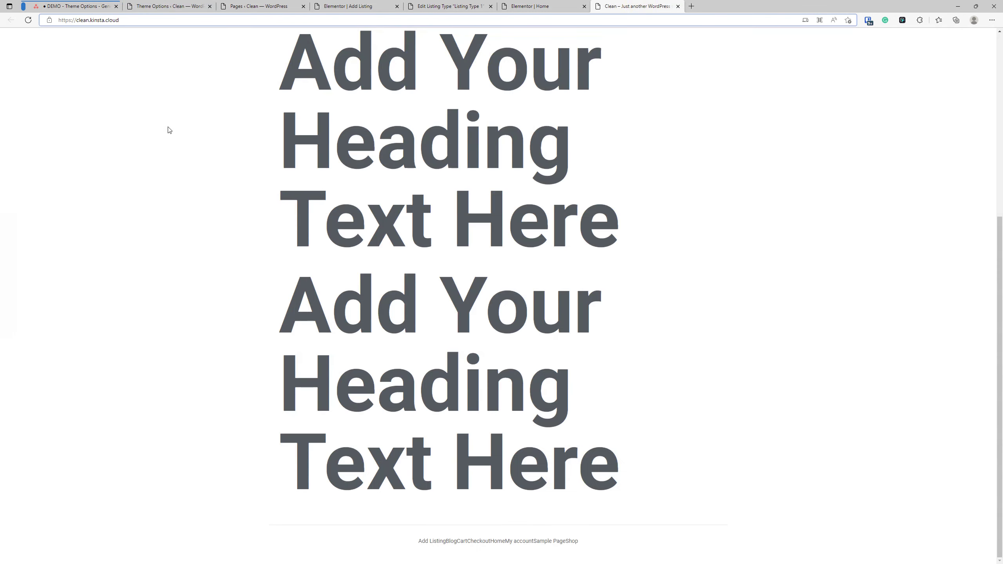
pyautogui.click(28, 20)
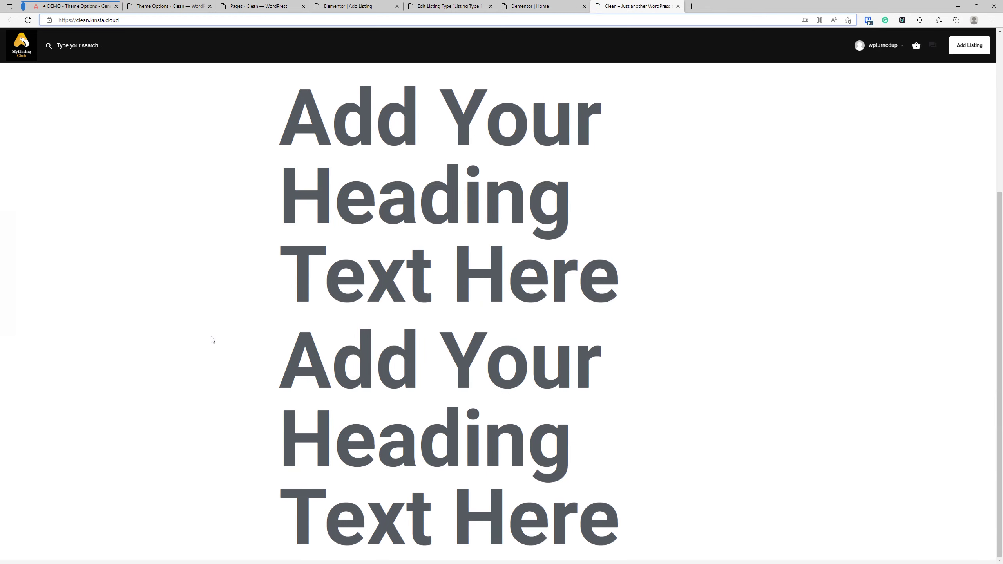
# Turn Show Footer back on in the Footer options and save the theme options.
pyautogui.click(170, 6)
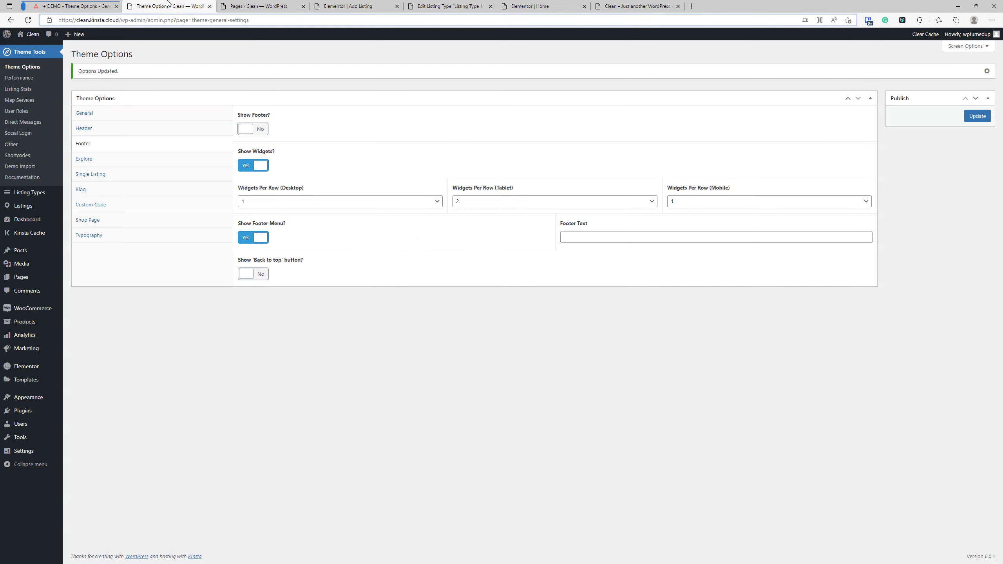
pyautogui.click(249, 129)
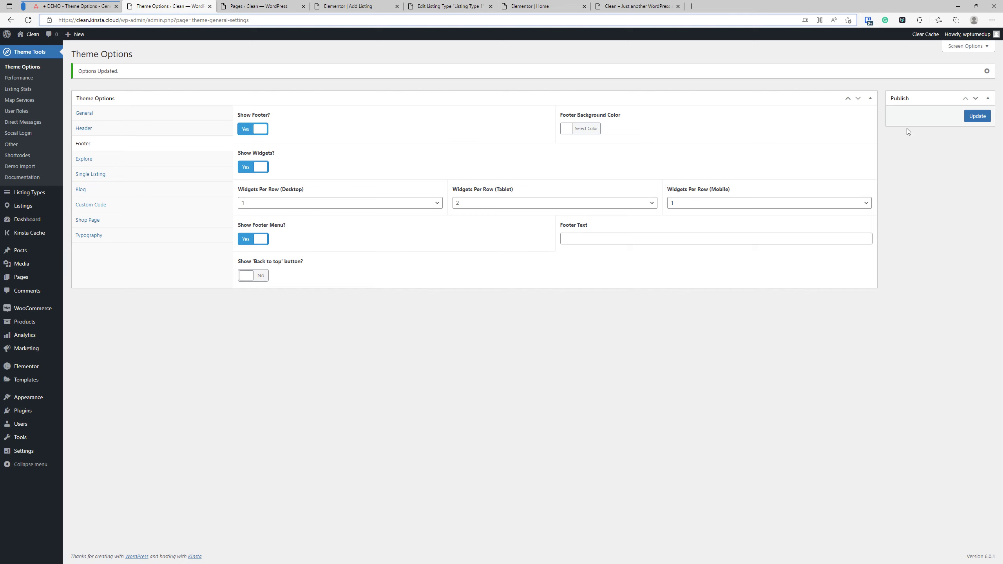
pyautogui.click(978, 119)
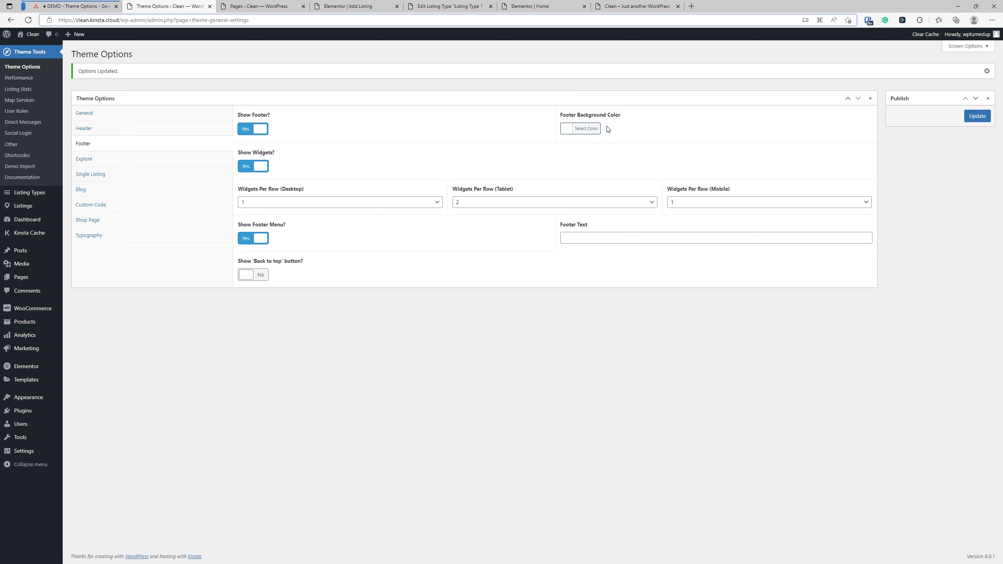
# Set the footer background color to #111111.
pyautogui.click(587, 129)
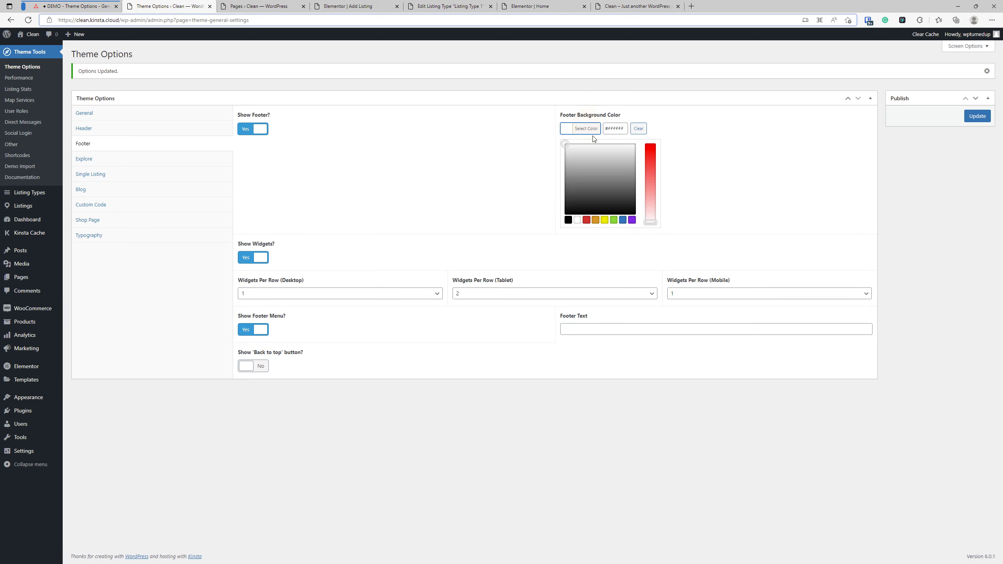
pyautogui.doubleClick(616, 128)
pyautogui.write('000000')
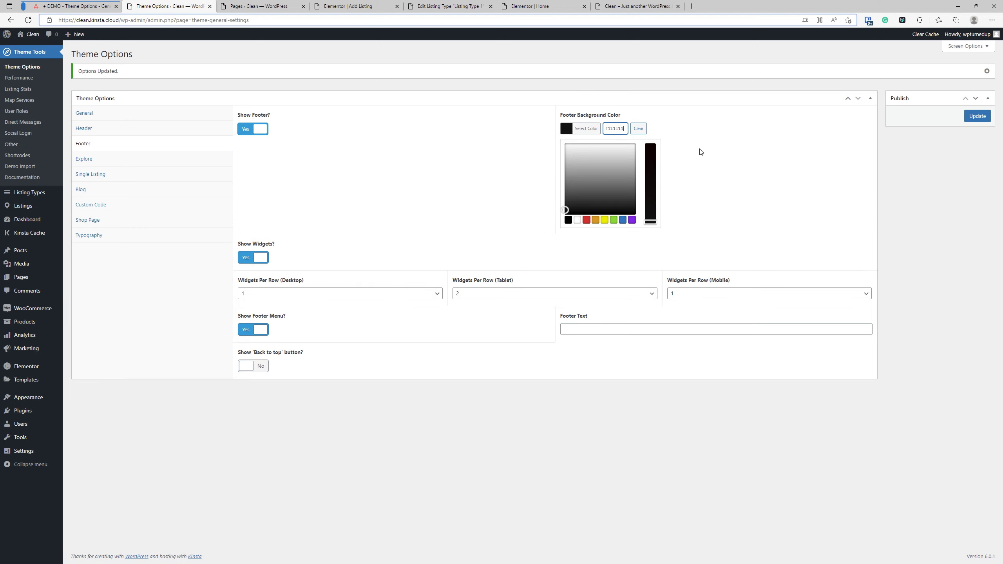
pyautogui.click(698, 152)
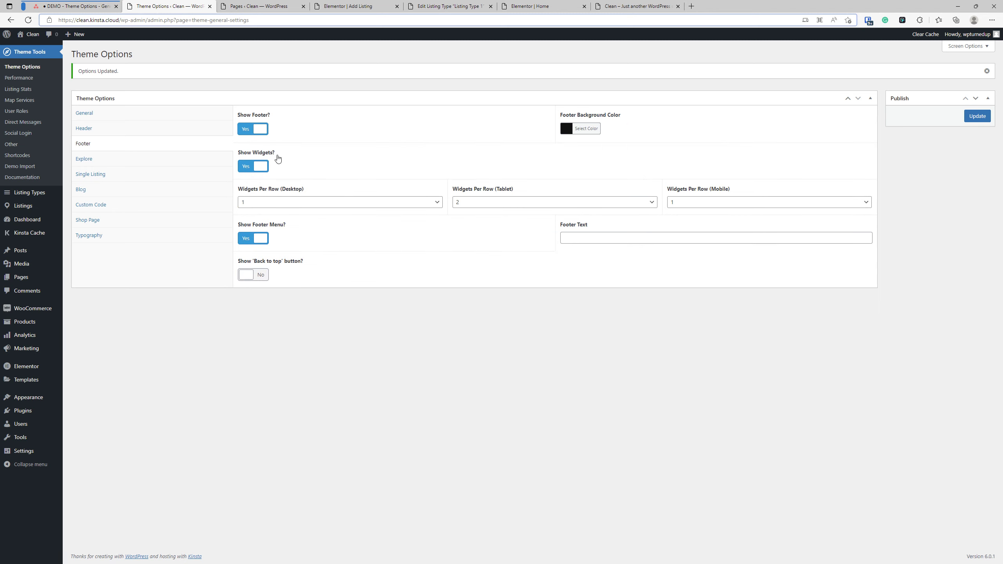
# Open the WordPress Widgets page in a new browser tab placed just before the Theme Options one.
pyautogui.moveTo(40, 398)
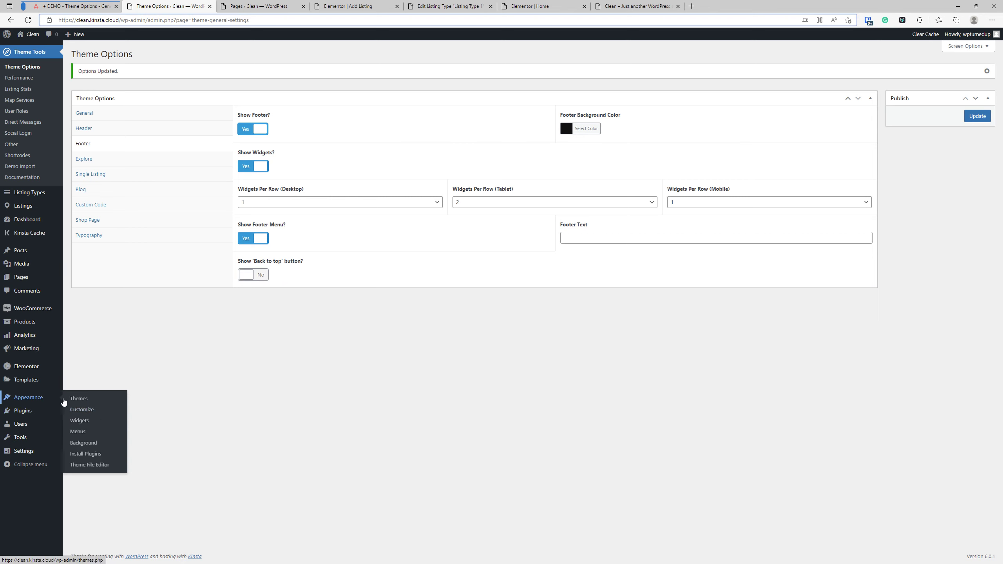
pyautogui.rightClick(84, 421)
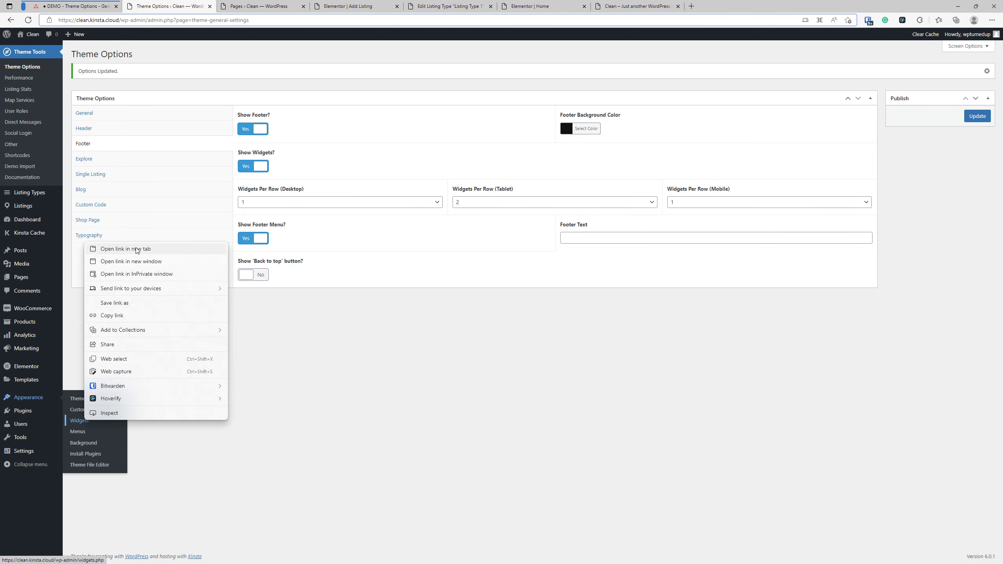
pyautogui.click(133, 249)
pyautogui.moveTo(256, 6); pyautogui.dragTo(176, 6)
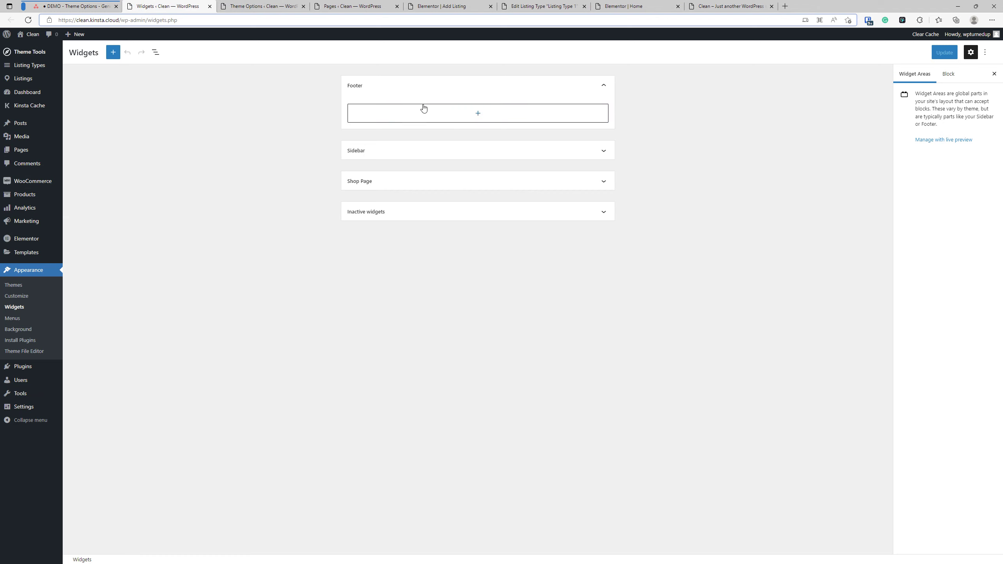
# Add a Columns block with the 33 / 33 / 33 variation to the Footer widget area.
pyautogui.click(443, 114)
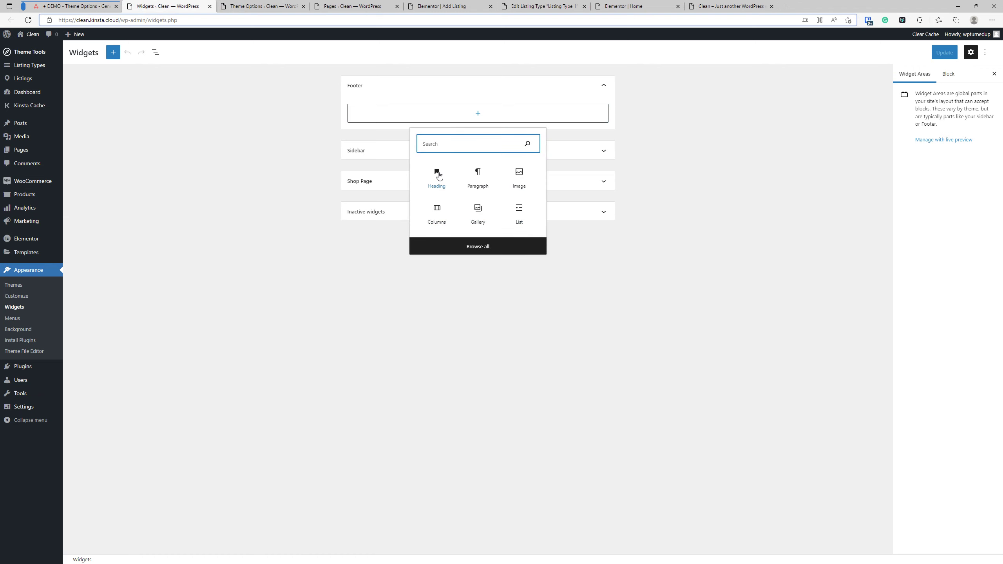
pyautogui.click(436, 214)
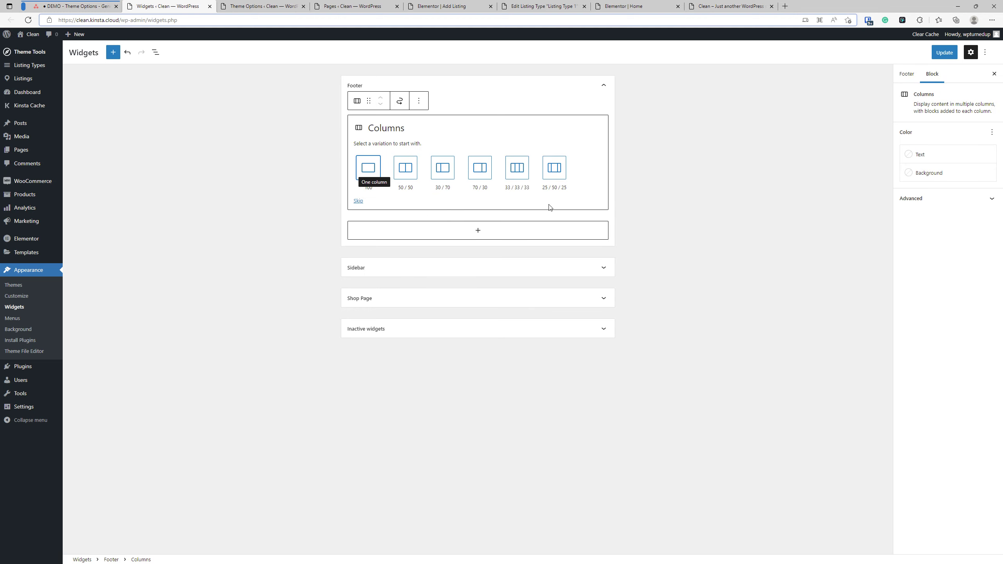
pyautogui.click(522, 177)
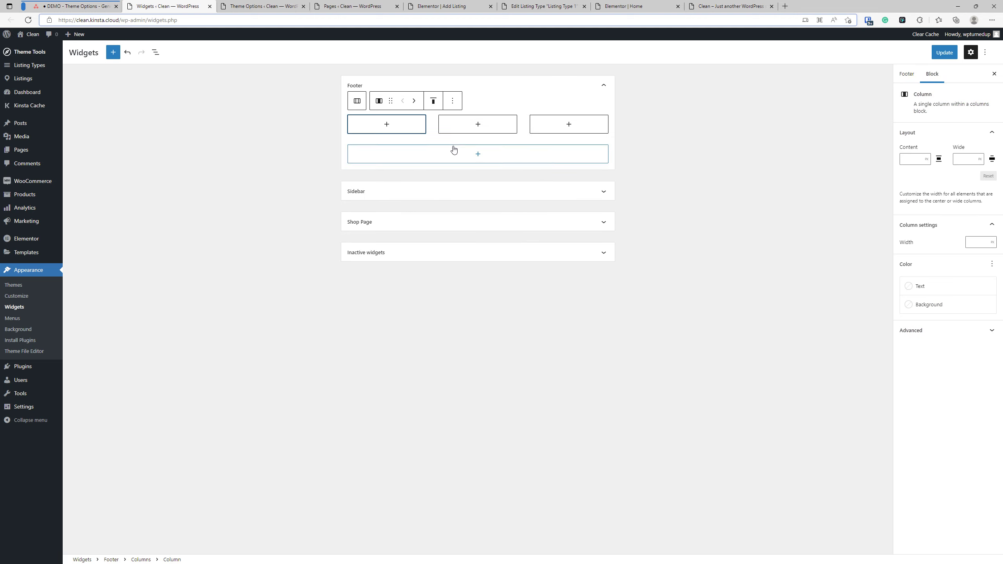
# Add a Heading block reading "Column 1" to the first footer column.
pyautogui.click(382, 129)
pyautogui.click(345, 182)
pyautogui.click(370, 129)
pyautogui.write('c')
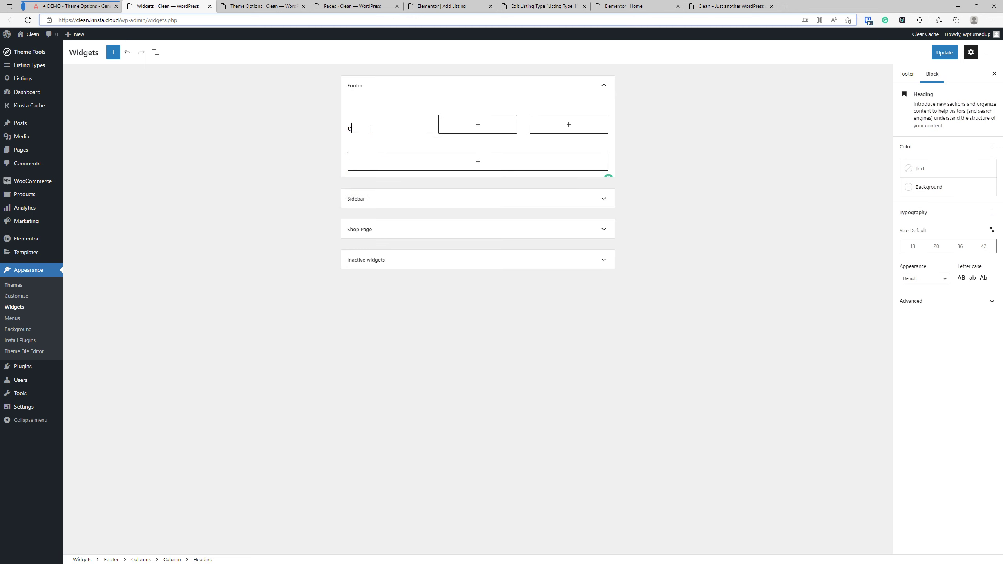
pyautogui.press('BackSpace')
pyautogui.write('Column 1')
# Add Heading blocks reading "Column 2" and "Column 3" to the second and third footer columns.
pyautogui.click(478, 126)
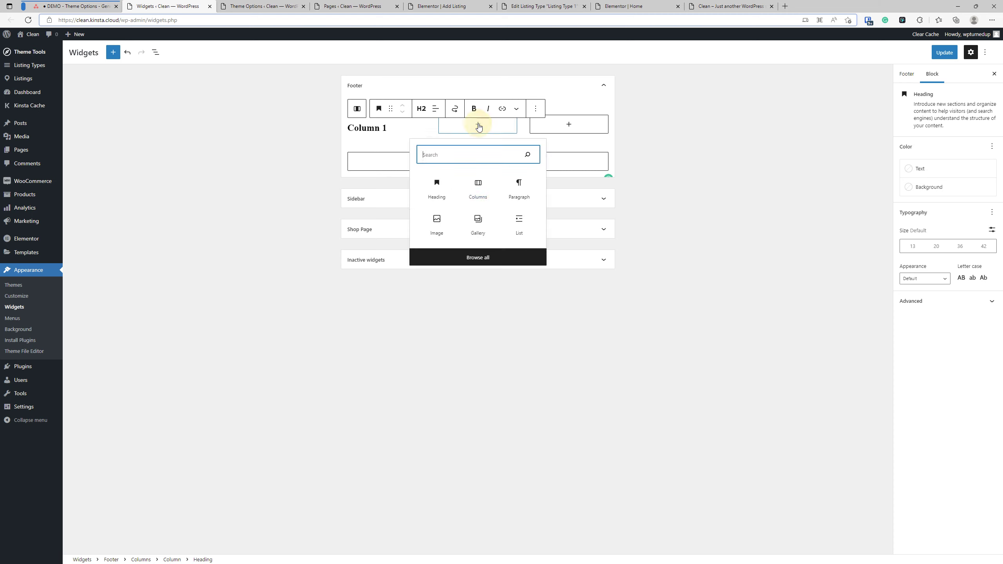
pyautogui.click(443, 193)
pyautogui.write('C')
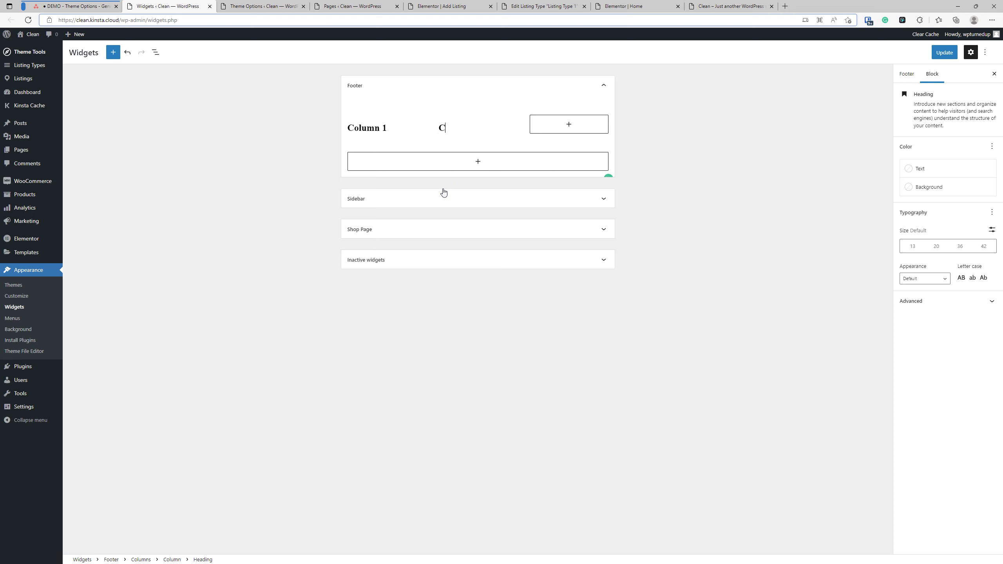
pyautogui.write('olumn 2')
pyautogui.click(569, 125)
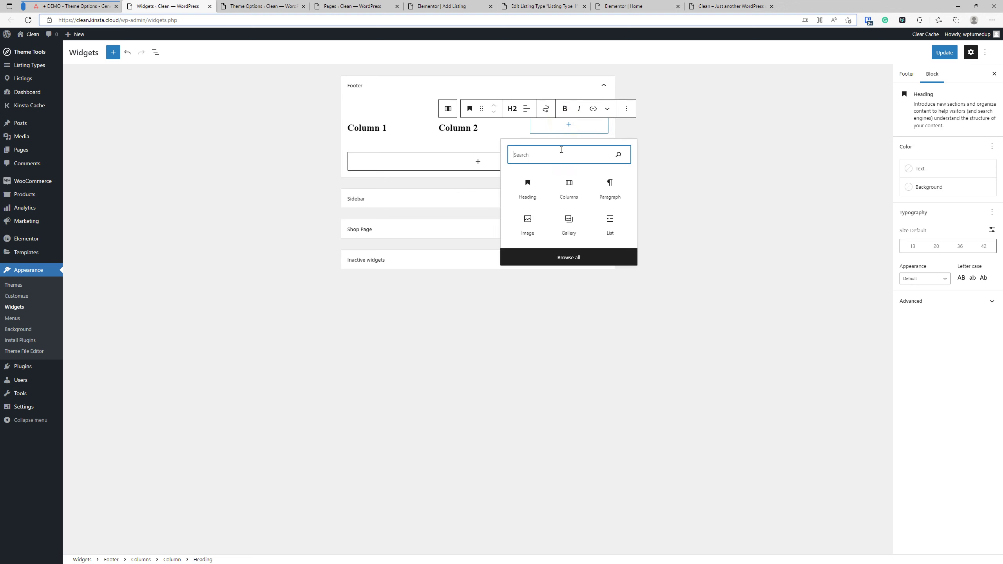
pyautogui.click(528, 186)
pyautogui.write('Col')
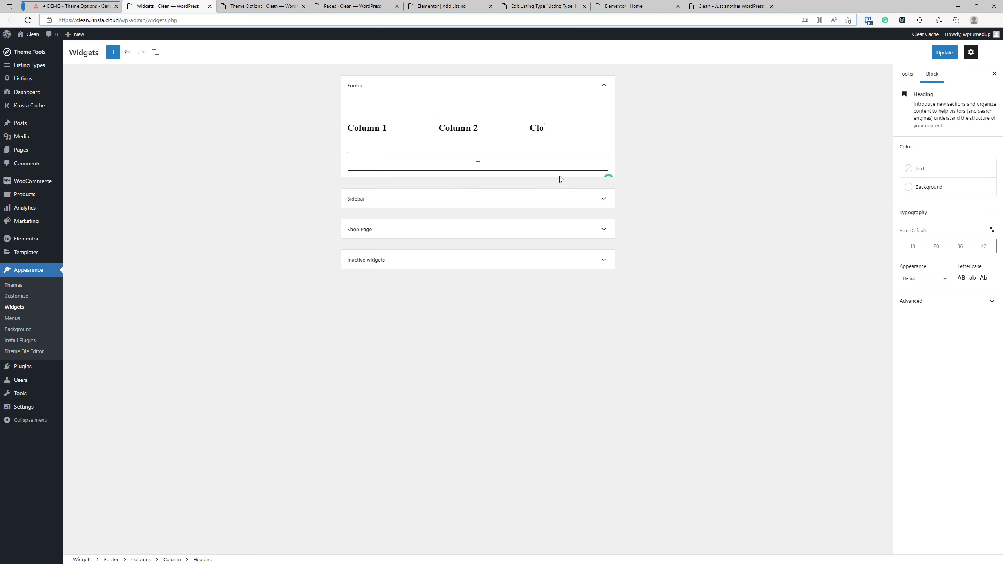
pyautogui.write('umn 3')
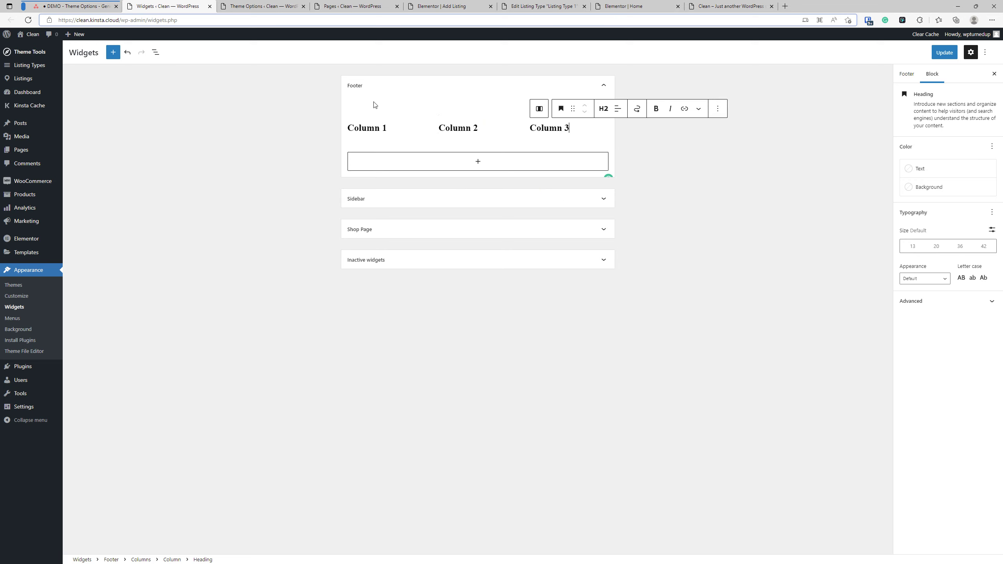
# Save the footer widgets and update the theme options.
pyautogui.click(937, 58)
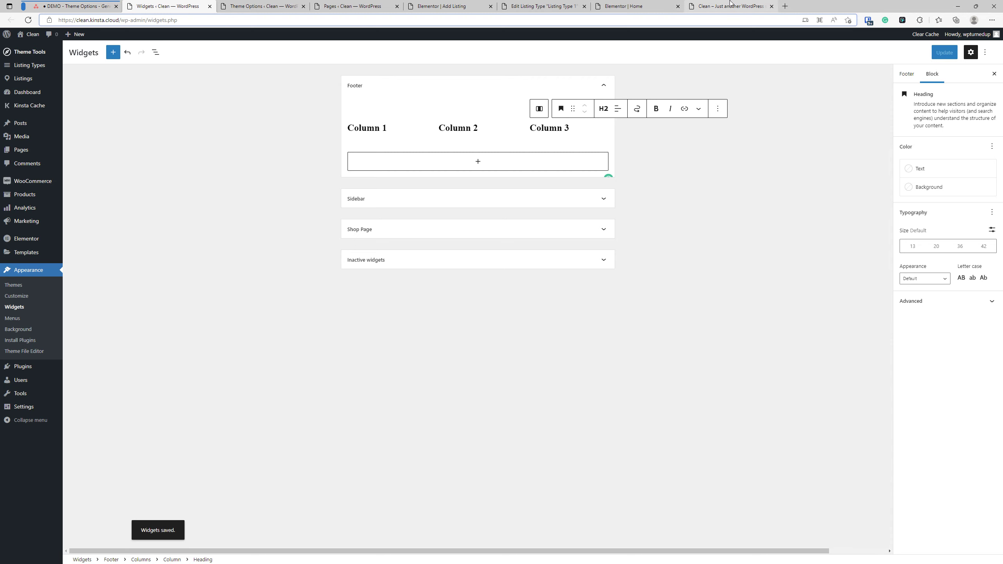
pyautogui.click(259, 4)
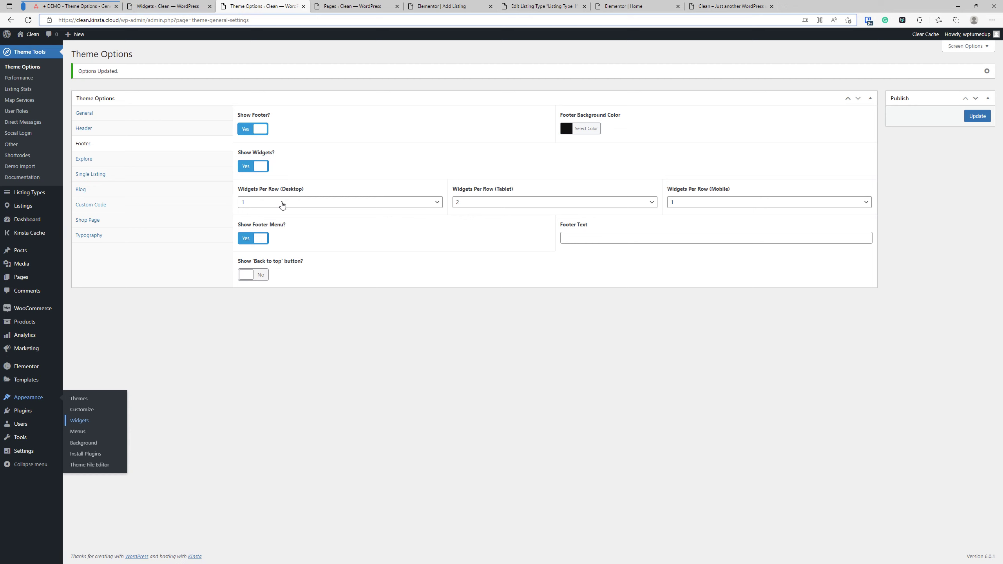
pyautogui.click(183, 7)
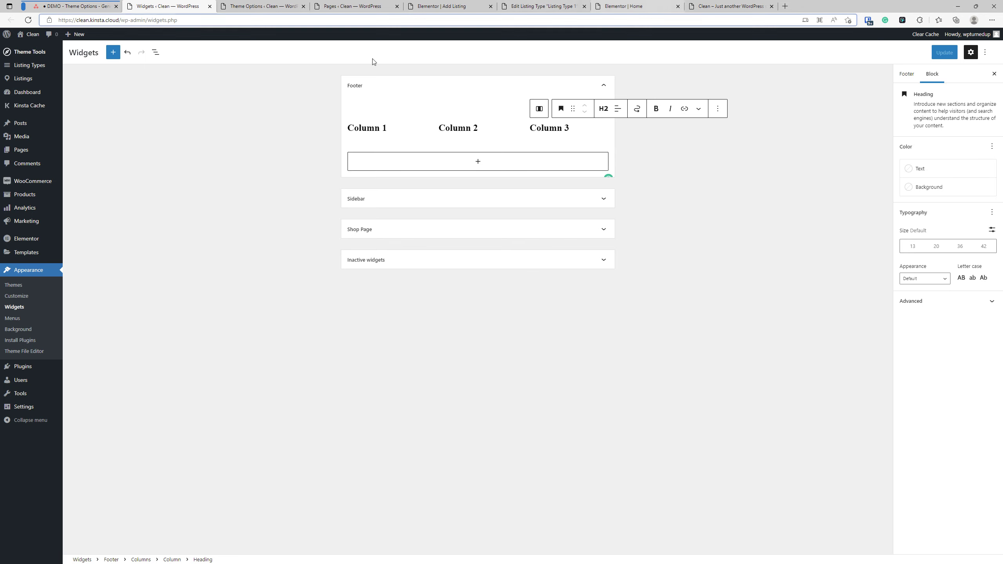
pyautogui.click(253, 6)
pyautogui.click(989, 116)
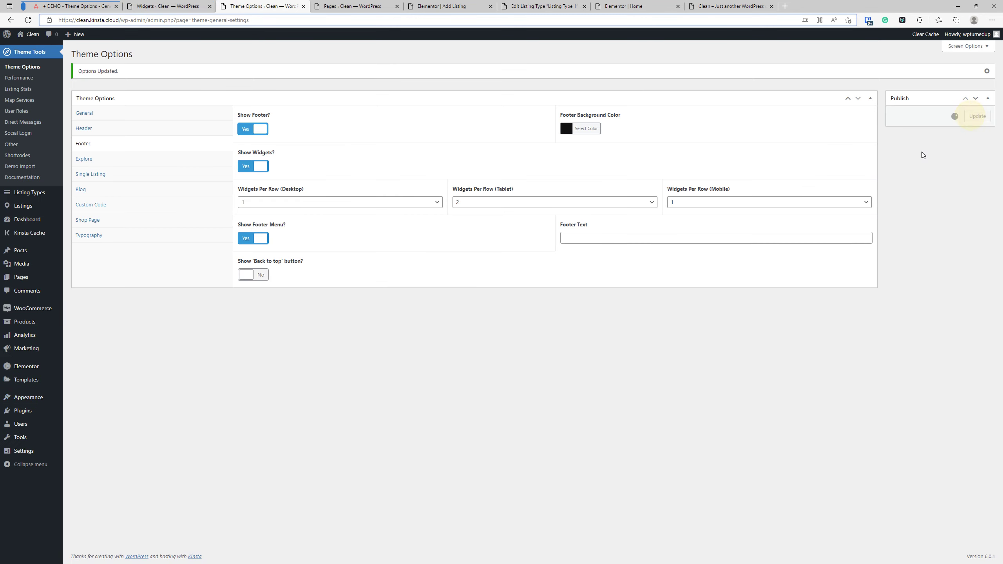
# Reload the front-end page and examine the widget columns and menu in its footer.
pyautogui.click(703, 6)
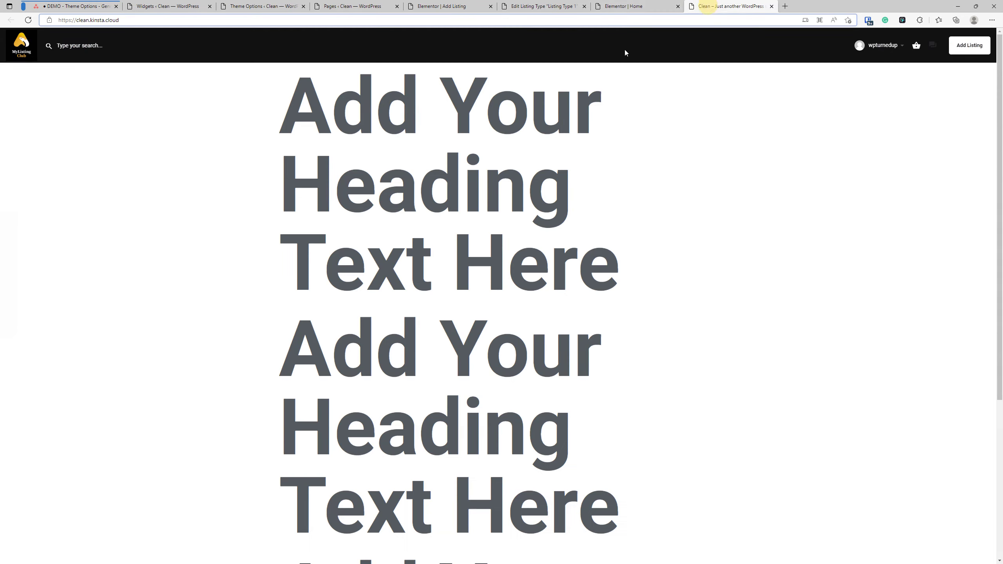
pyautogui.click(28, 20)
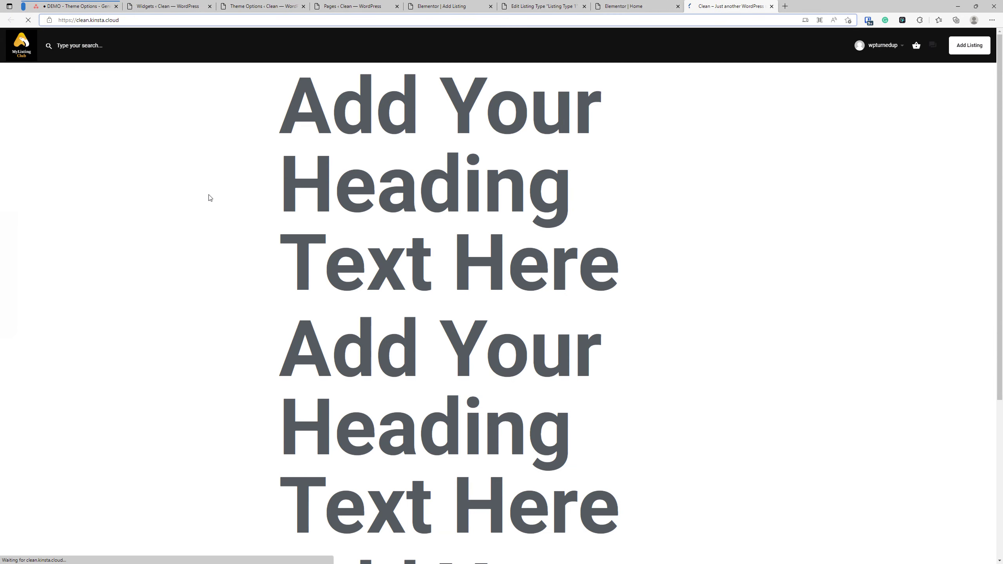
pyautogui.scroll(-3, 320, 388)
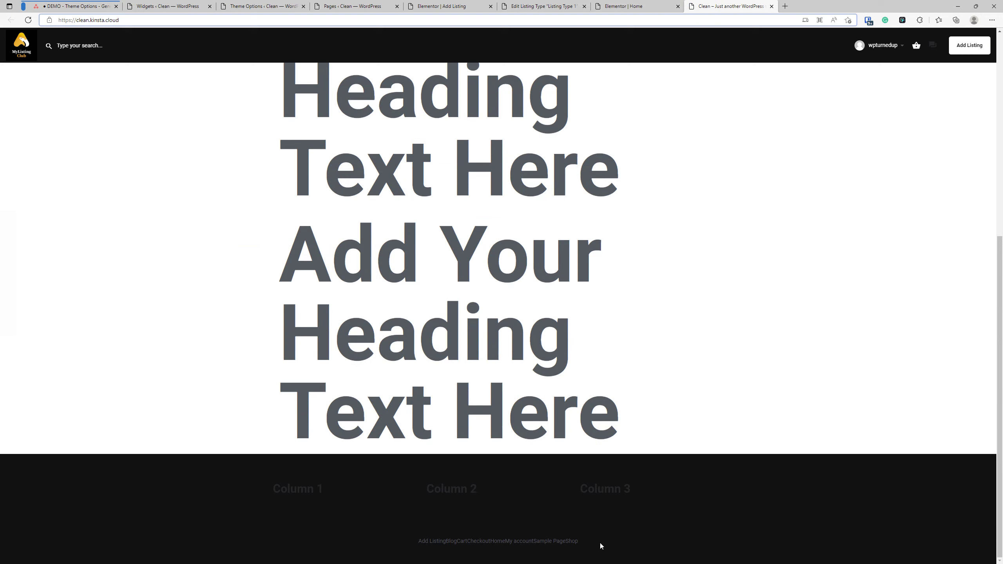
pyautogui.moveTo(600, 543); pyautogui.dragTo(410, 549)
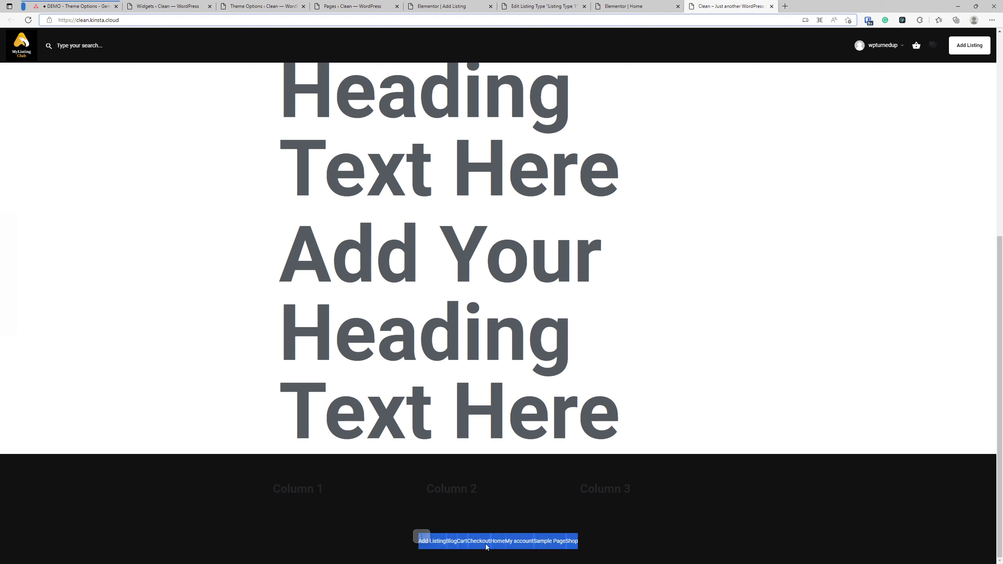
pyautogui.click(659, 509)
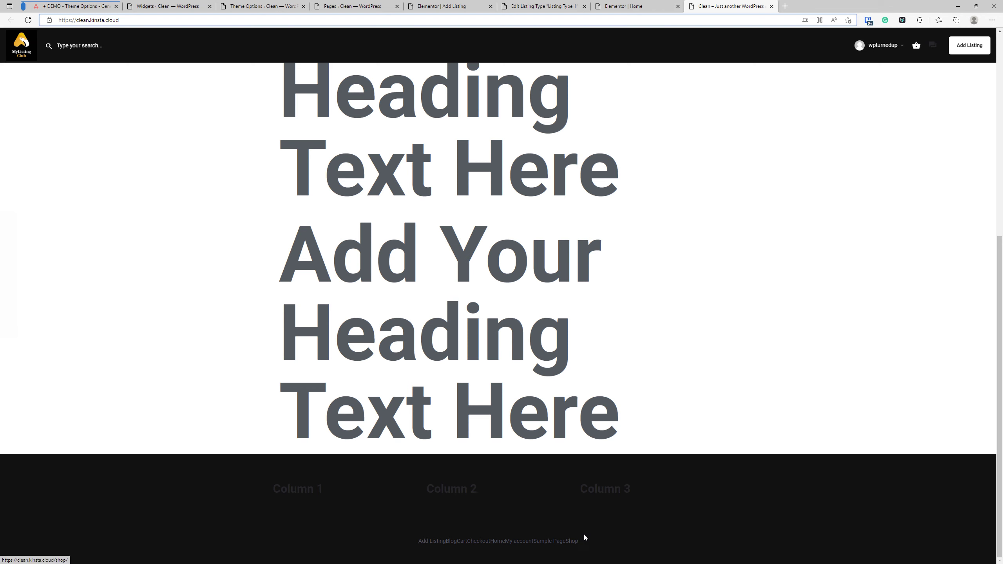
# Inspect the footer's "Column 3" heading in the developer tools and set the heading color rule to #ffffff on the live page.
pyautogui.rightClick(603, 492)
pyautogui.moveTo(654, 490); pyautogui.dragTo(574, 493)
pyautogui.rightClick(592, 493)
pyautogui.click(628, 509)
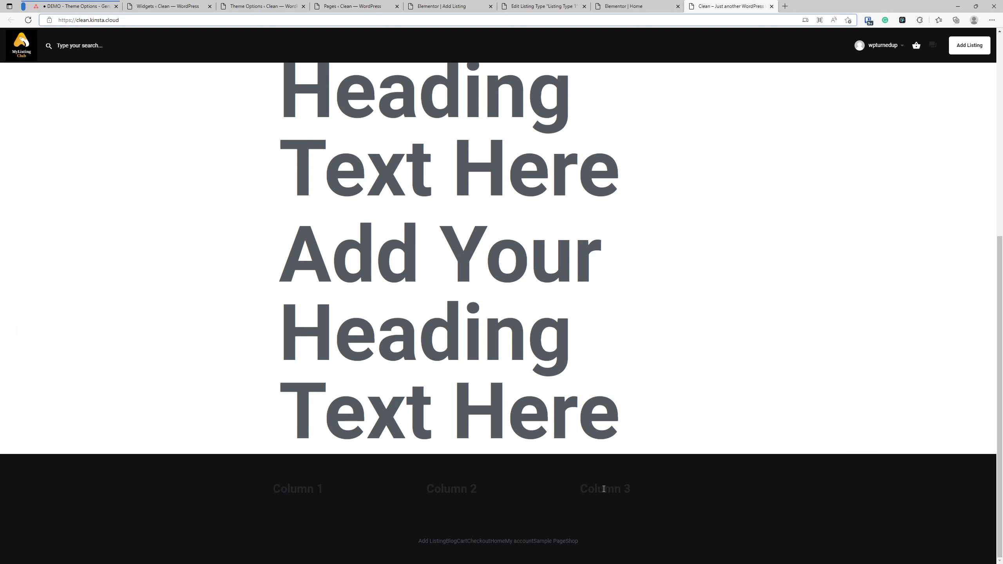
pyautogui.rightClick(605, 490)
pyautogui.click(628, 478)
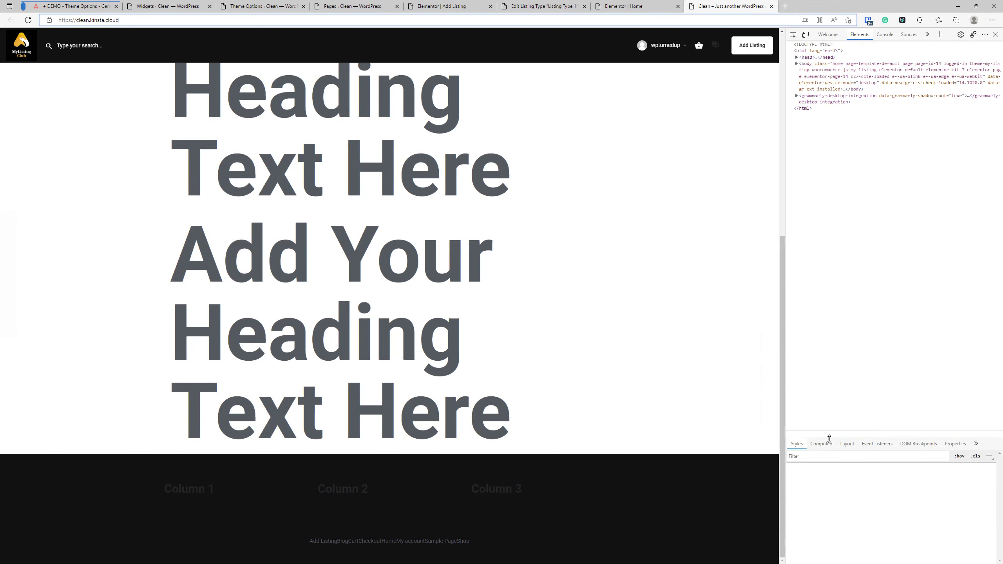
pyautogui.click(815, 518)
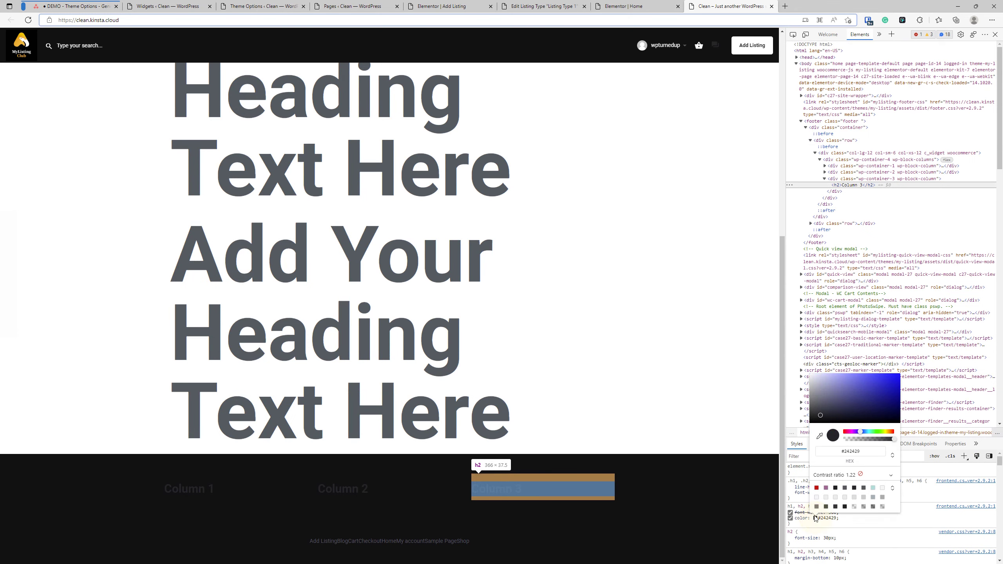
pyautogui.moveTo(837, 416); pyautogui.dragTo(805, 369)
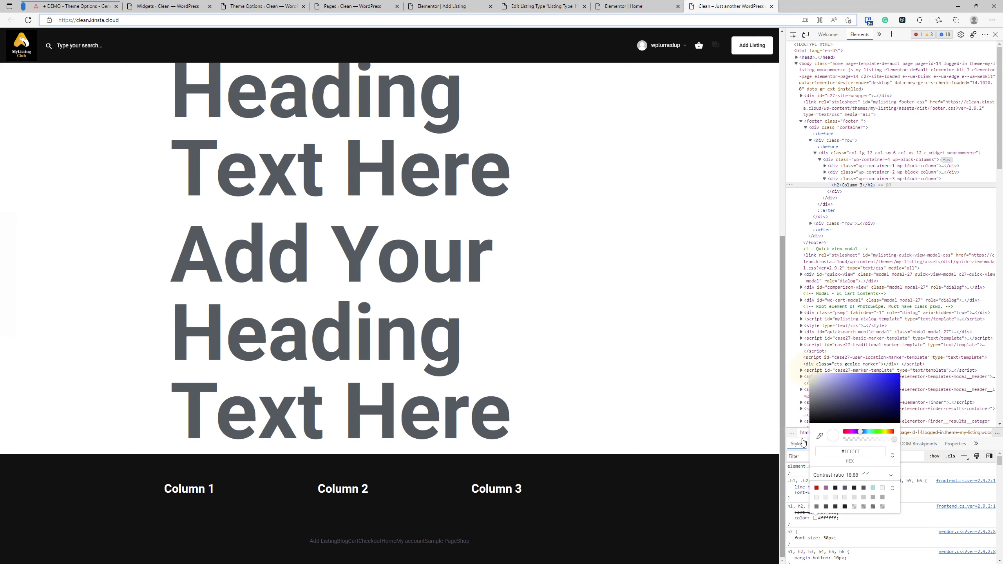
pyautogui.click(911, 493)
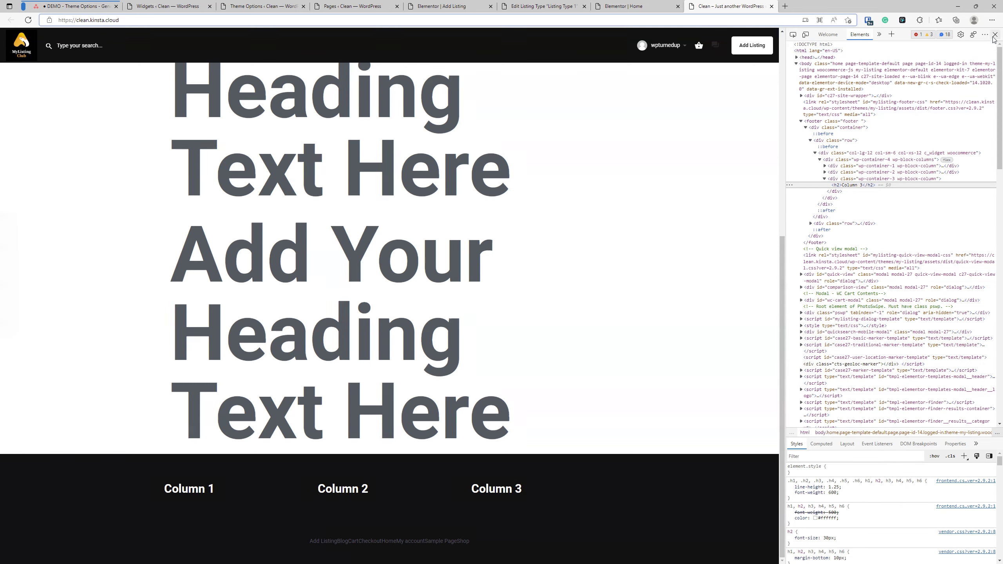
pyautogui.click(996, 35)
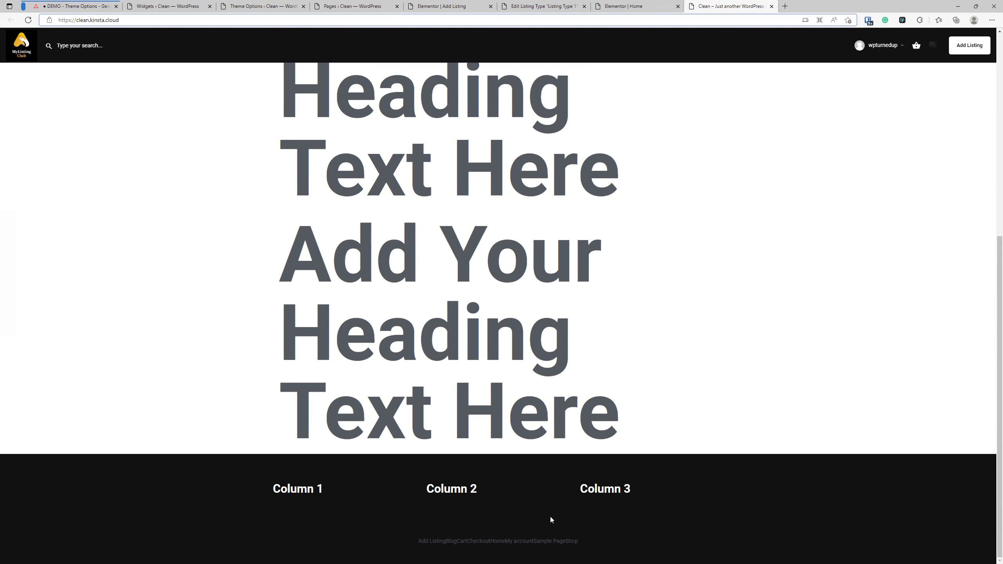
# Review the footer widgets and Footer theme options, and open the WordPress Menus page in place of the Widgets page.
pyautogui.click(173, 4)
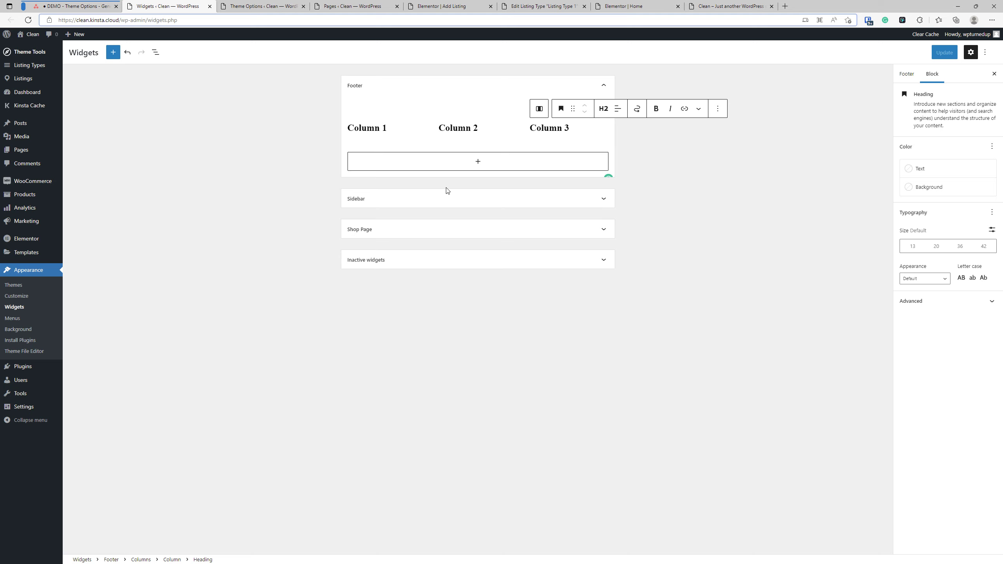
pyautogui.click(249, 4)
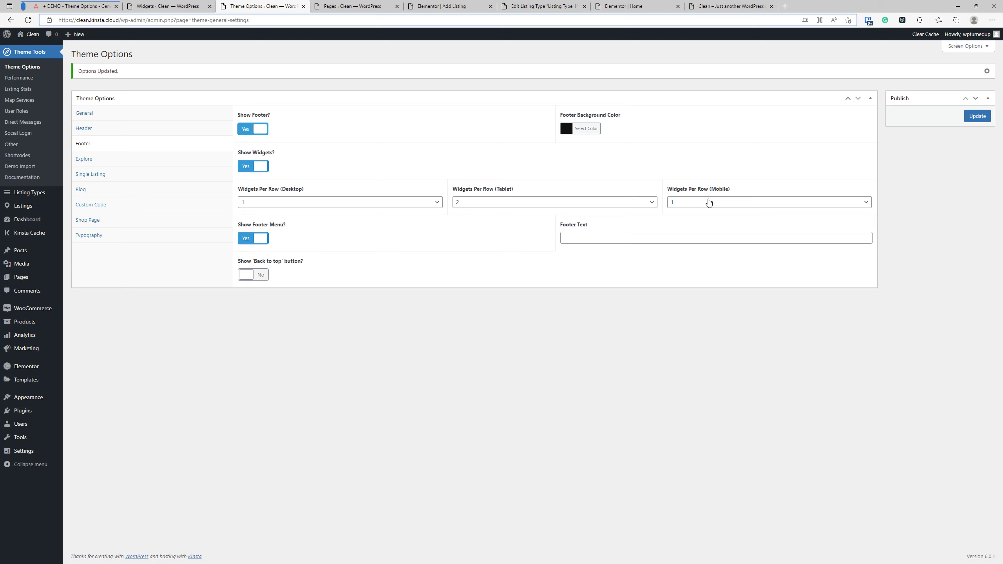
pyautogui.moveTo(33, 309)
pyautogui.click(167, 6)
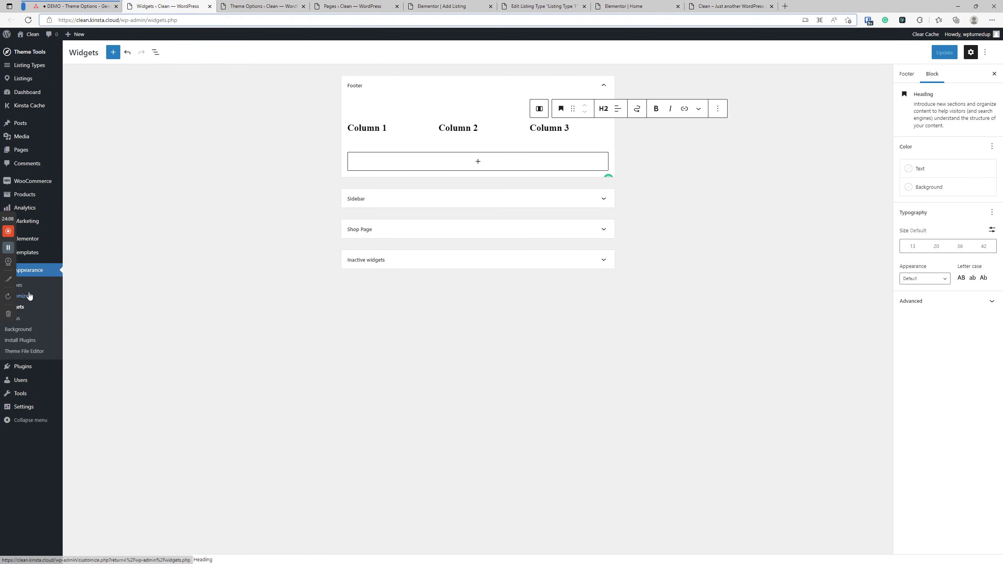
pyautogui.click(22, 322)
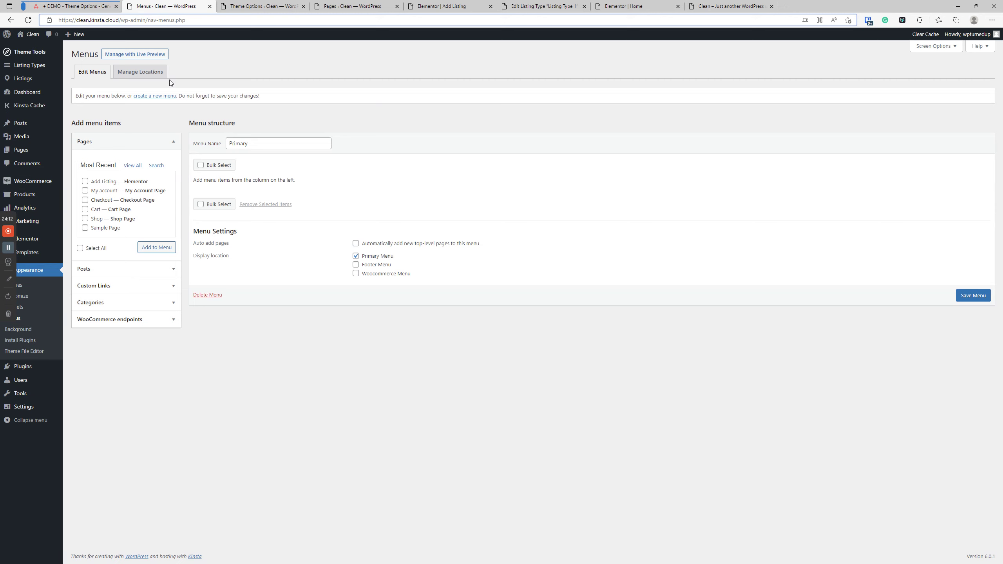
# Create a menu named Footer, assign it to the Footer Menu display location and save it.
pyautogui.click(154, 96)
pyautogui.click(250, 150)
pyautogui.press('Return')
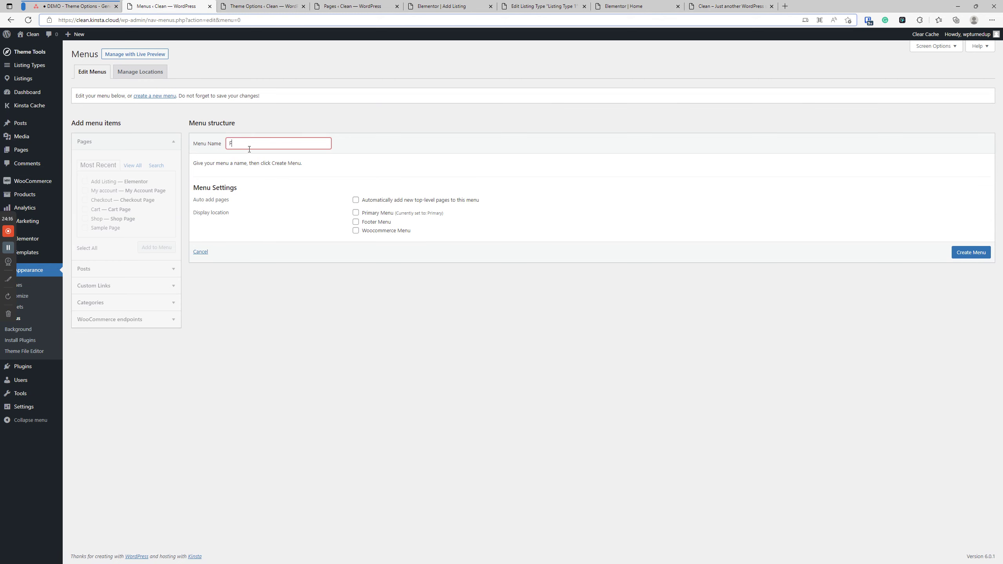
pyautogui.click(356, 223)
pyautogui.click(981, 253)
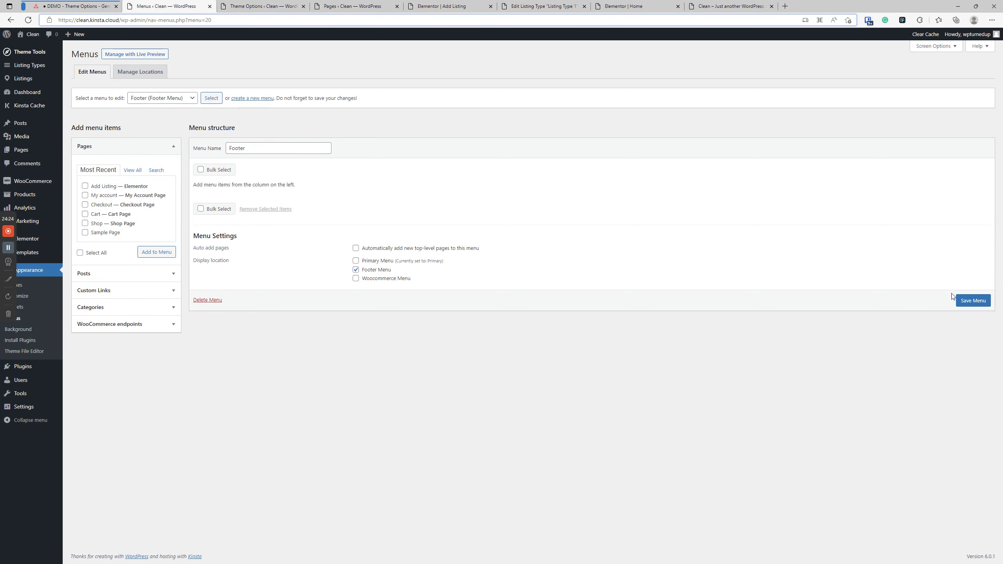
pyautogui.click(974, 301)
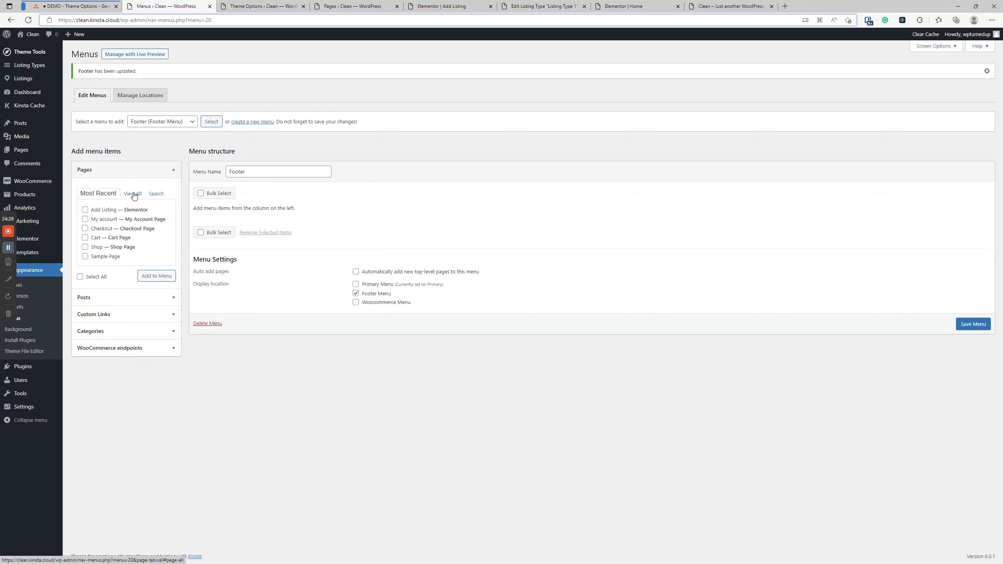
# Add the Home, Blog and Shop pages to the Footer menu and save the menu.
pyautogui.click(133, 194)
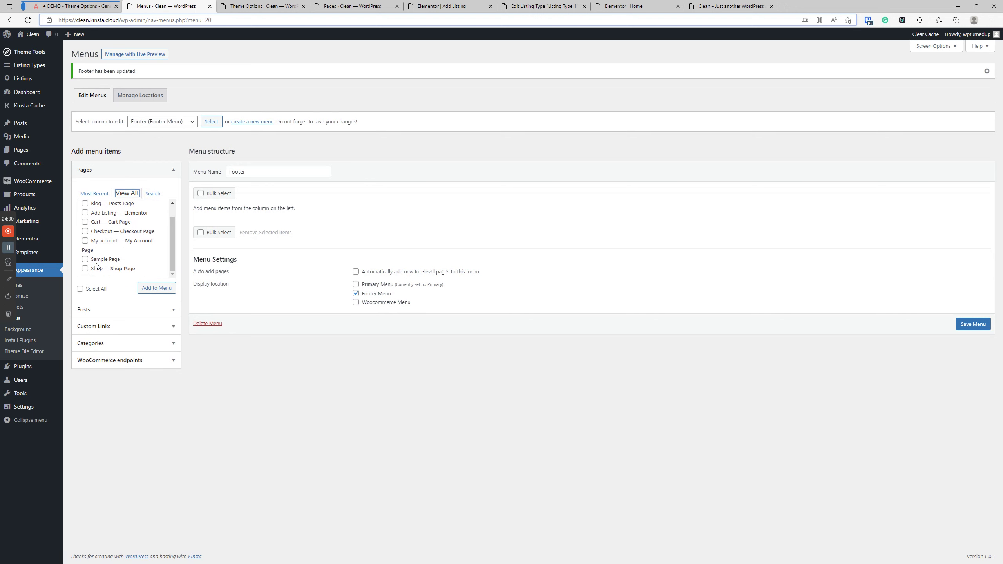
pyautogui.click(85, 203)
pyautogui.scroll(1, 106, 243)
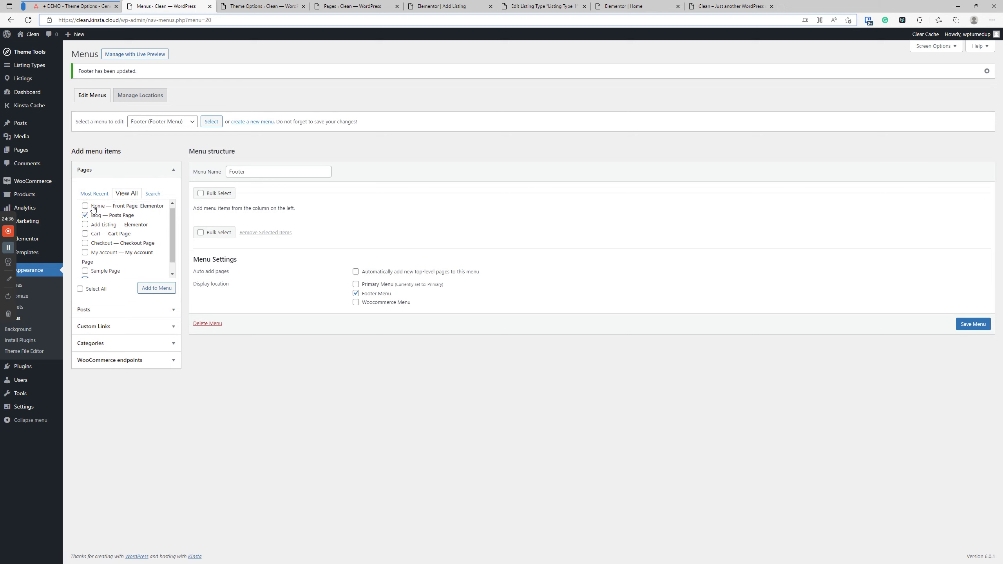
pyautogui.click(97, 208)
pyautogui.click(153, 288)
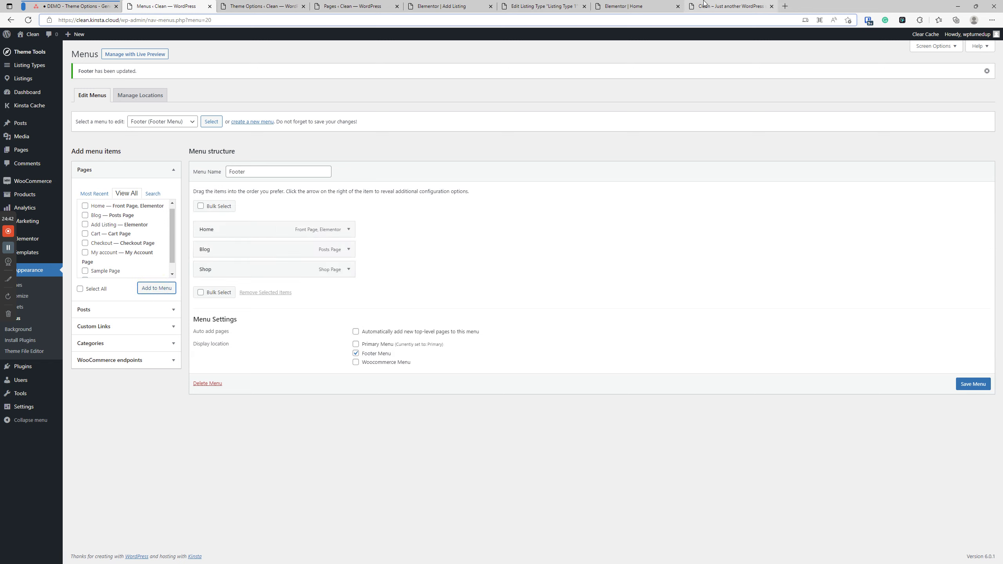
pyautogui.click(974, 383)
# Reload the front-end page and examine the menu links at the end of its footer.
pyautogui.click(702, 7)
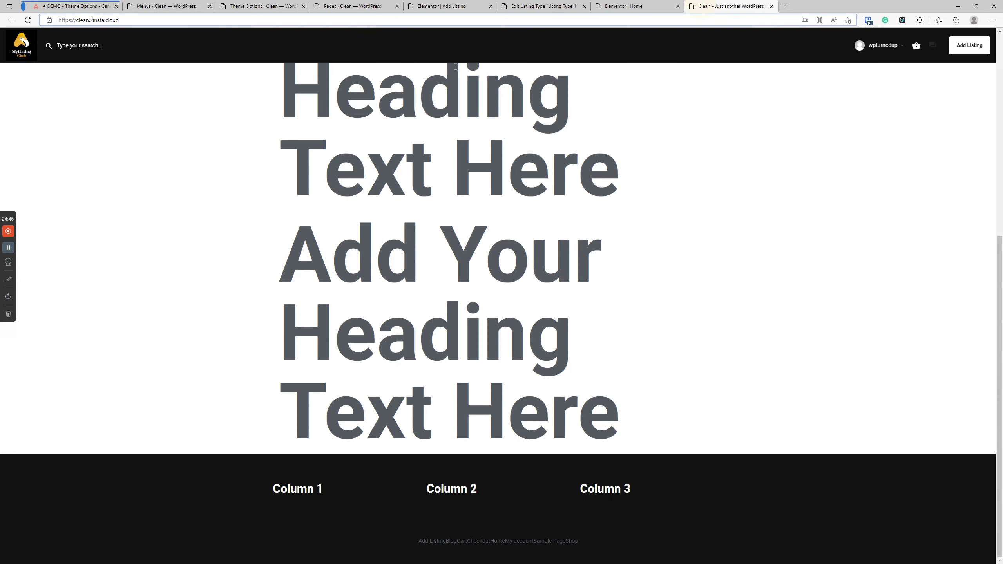
pyautogui.click(29, 20)
pyautogui.scroll(-1, 285, 256)
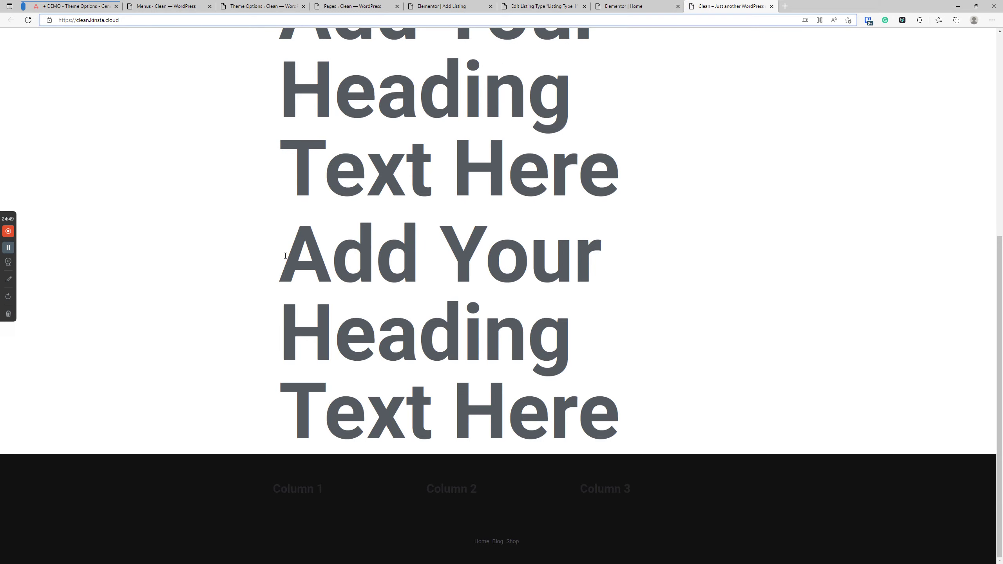
pyautogui.moveTo(545, 543); pyautogui.dragTo(459, 542)
pyautogui.click(578, 534)
pyautogui.moveTo(547, 549); pyautogui.dragTo(450, 544)
pyautogui.click(607, 519)
# Turn off Show Footer Menu in the Footer theme options, update them, and check the footer on the reloaded front-end page.
pyautogui.click(243, 6)
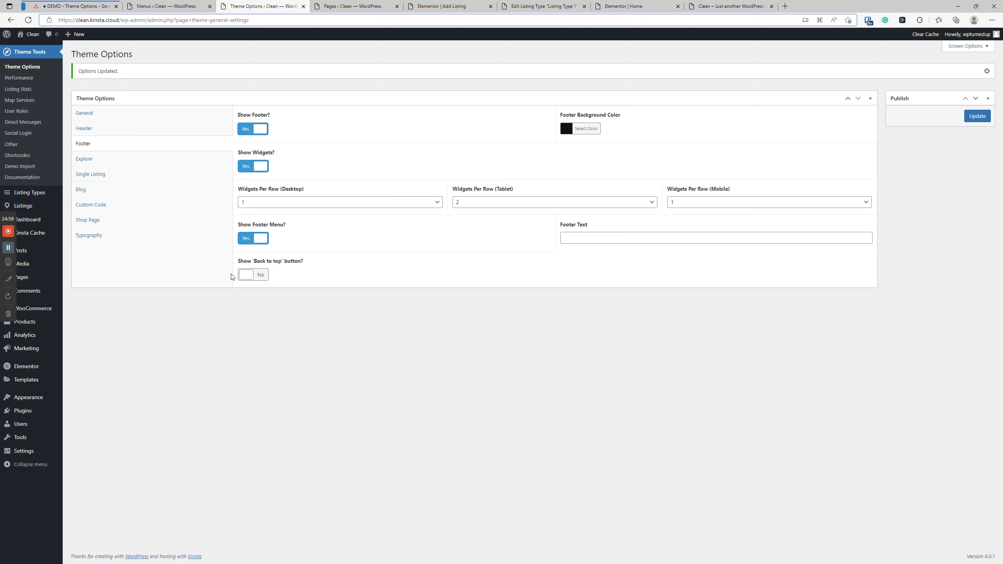
pyautogui.click(241, 240)
pyautogui.click(973, 120)
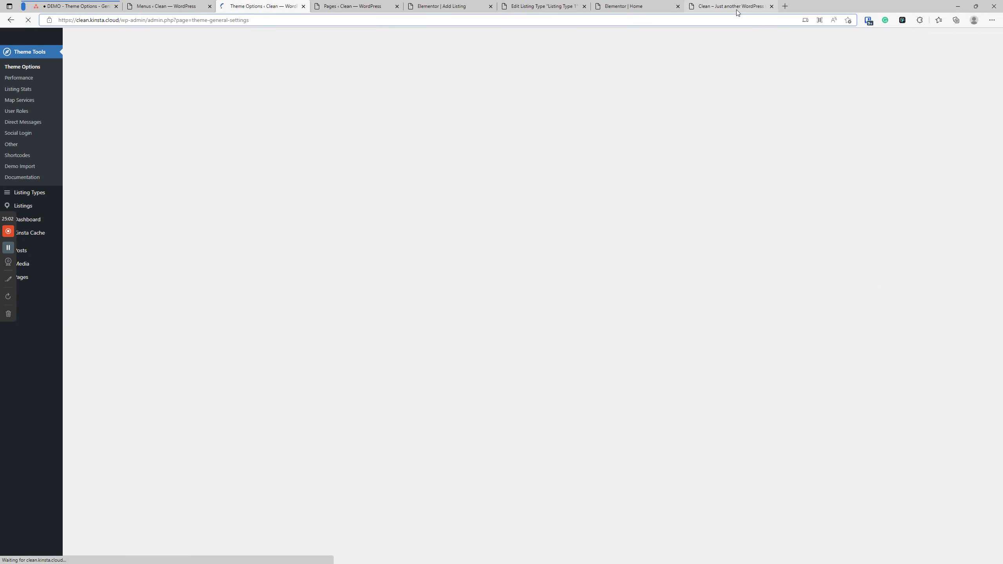
pyautogui.click(731, 6)
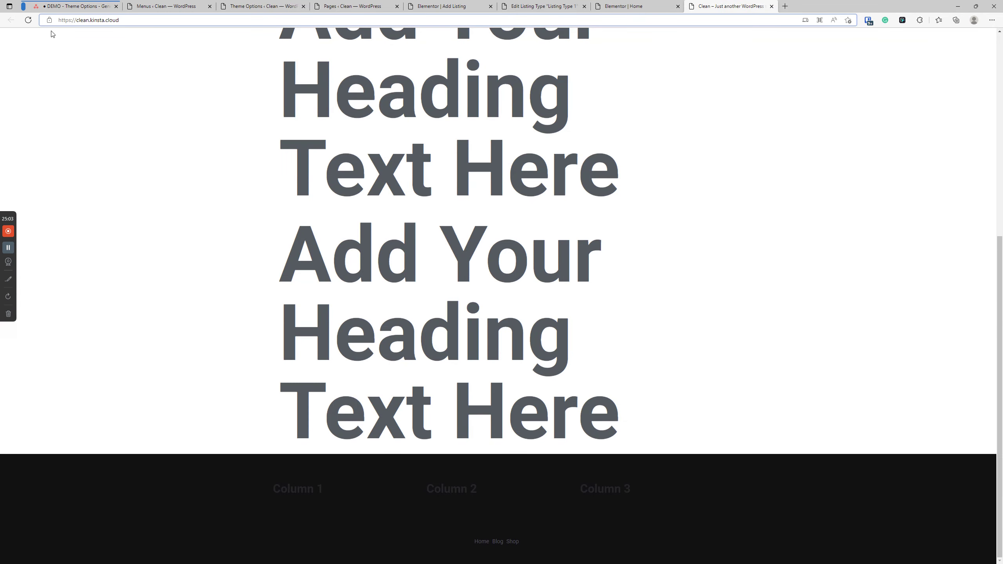
pyautogui.click(29, 20)
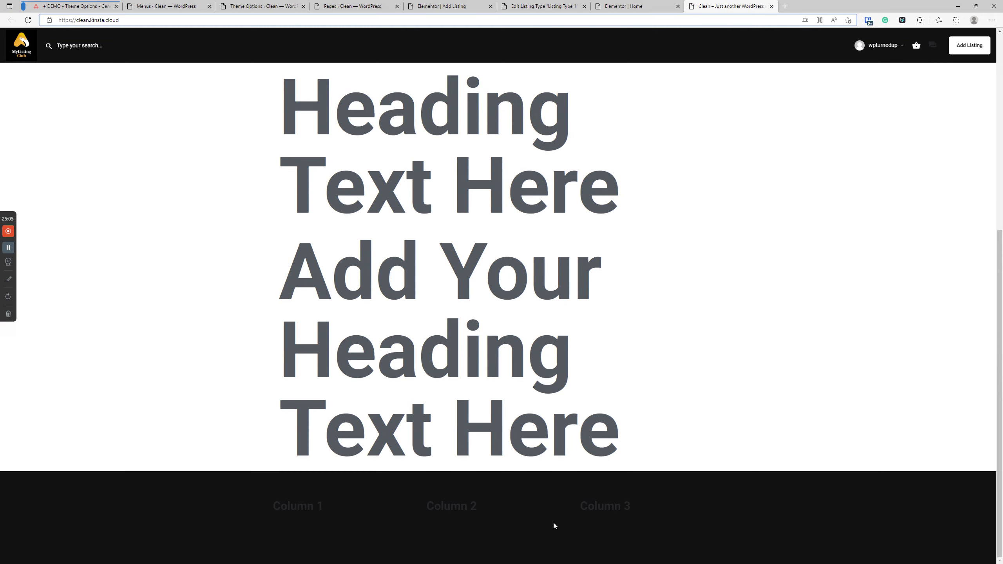
pyautogui.moveTo(555, 525); pyautogui.dragTo(240, 529)
pyautogui.click(167, 346)
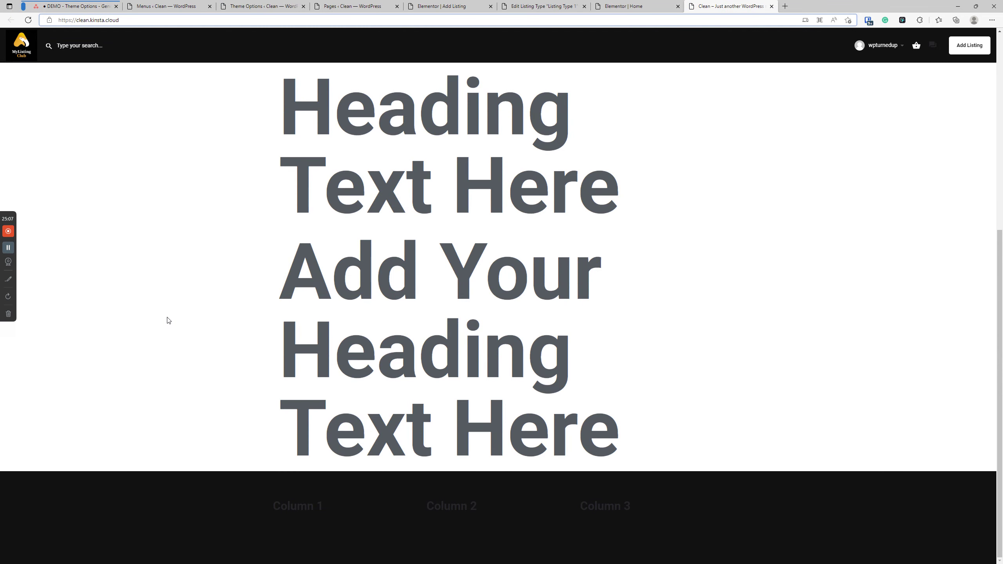
# Turn Show Footer Menu back on, set the Footer Text to "Copyright - Yo Yo" and update the theme options.
pyautogui.click(129, 4)
pyautogui.click(243, 6)
pyautogui.click(263, 238)
pyautogui.click(577, 236)
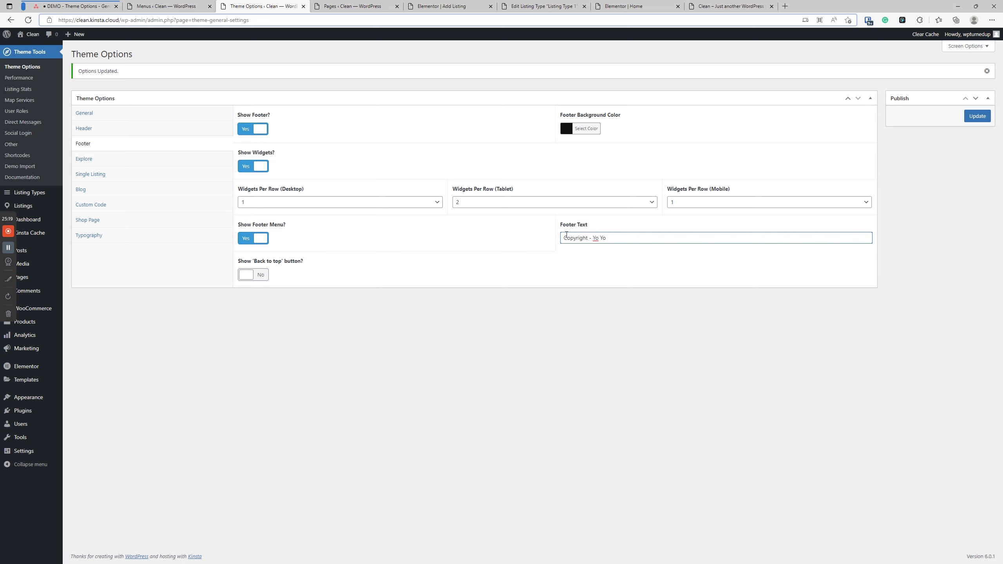
pyautogui.click(977, 116)
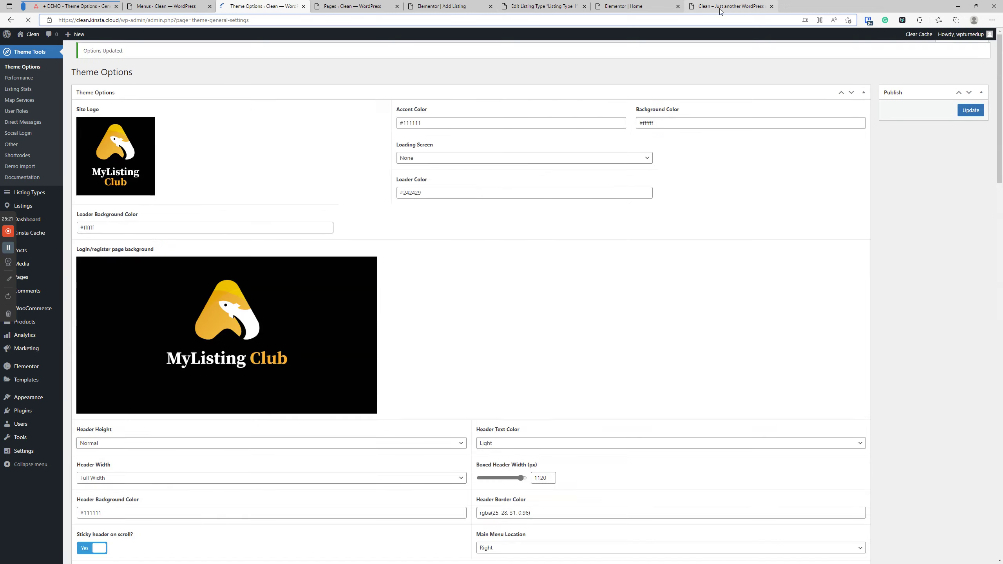
# Reload the front-end page and highlight the copyright text below the footer menu to read it.
pyautogui.click(729, 6)
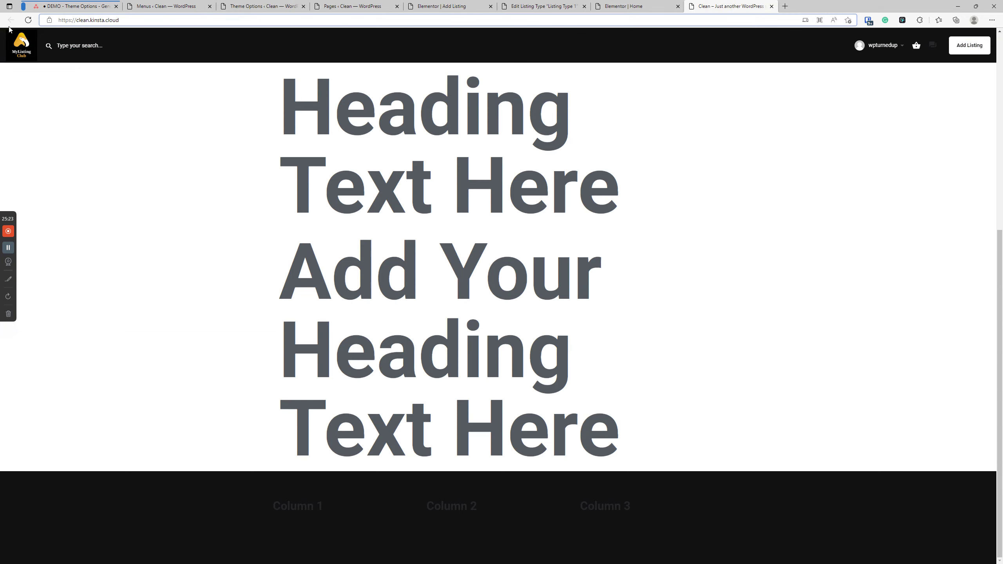
pyautogui.scroll(-1, 226, 157)
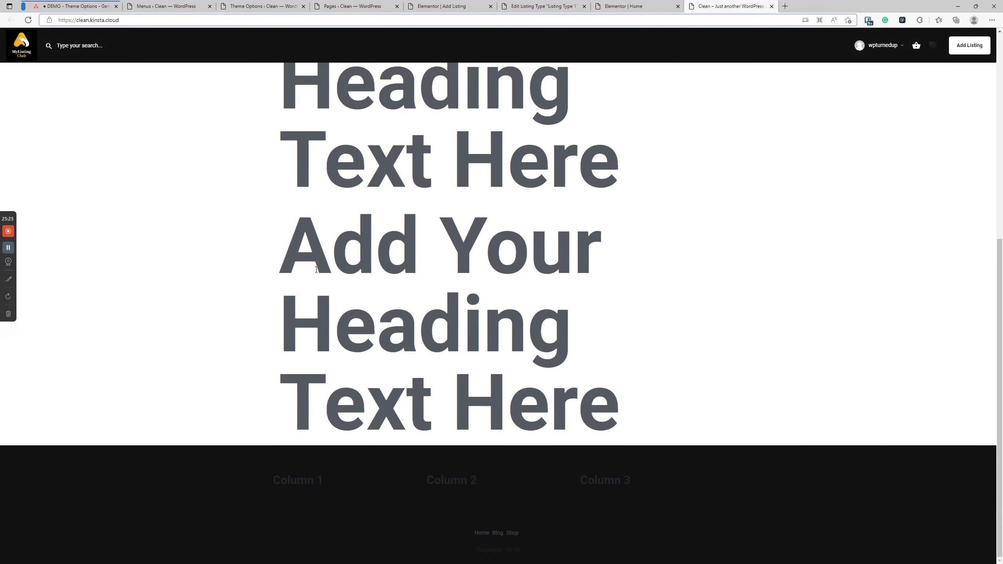
pyautogui.moveTo(541, 548); pyautogui.dragTo(458, 550)
pyautogui.click(585, 528)
pyautogui.moveTo(525, 550); pyautogui.dragTo(454, 552)
pyautogui.click(574, 526)
pyautogui.click(565, 531)
pyautogui.moveTo(529, 551); pyautogui.dragTo(430, 547)
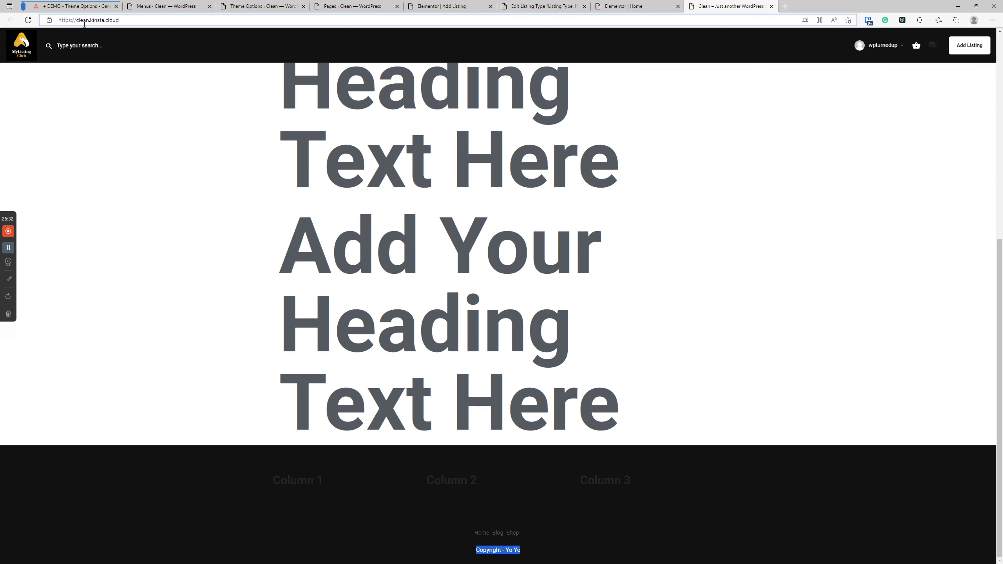
# In the Footer theme options, turn on the 'Back to top' button and turn off the footer, its widgets and its menu.
pyautogui.click(268, 6)
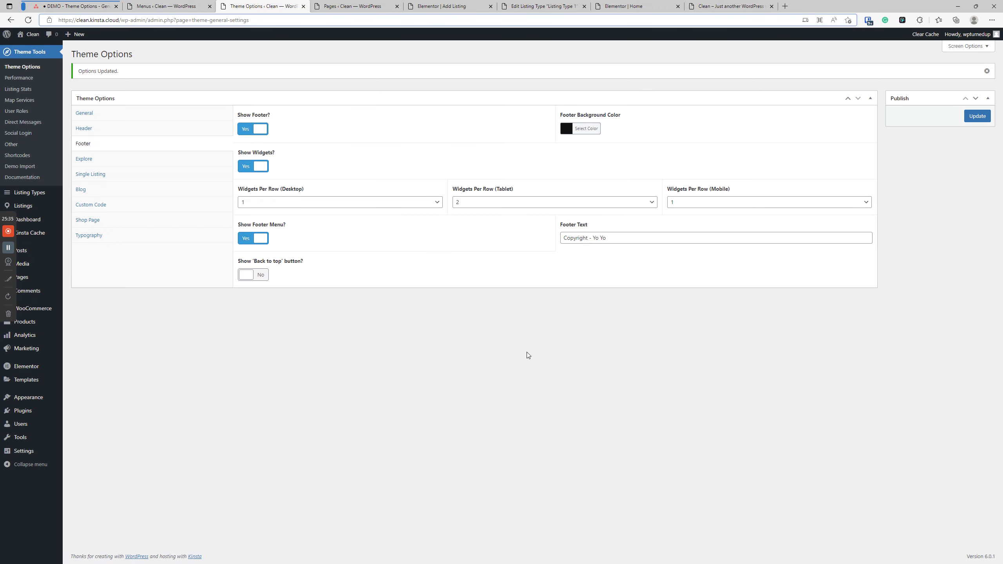
pyautogui.click(259, 275)
pyautogui.click(261, 129)
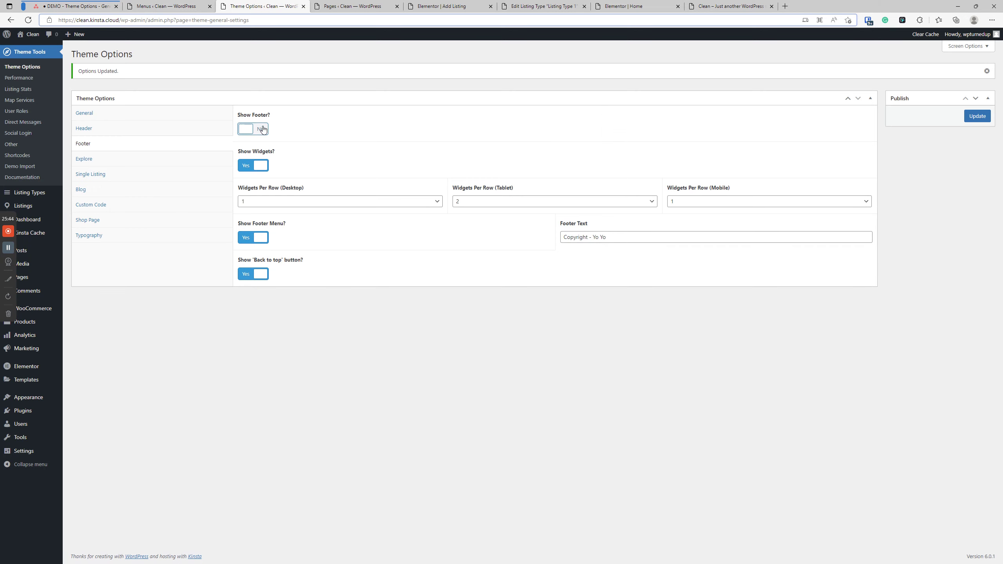
pyautogui.click(245, 165)
pyautogui.click(247, 202)
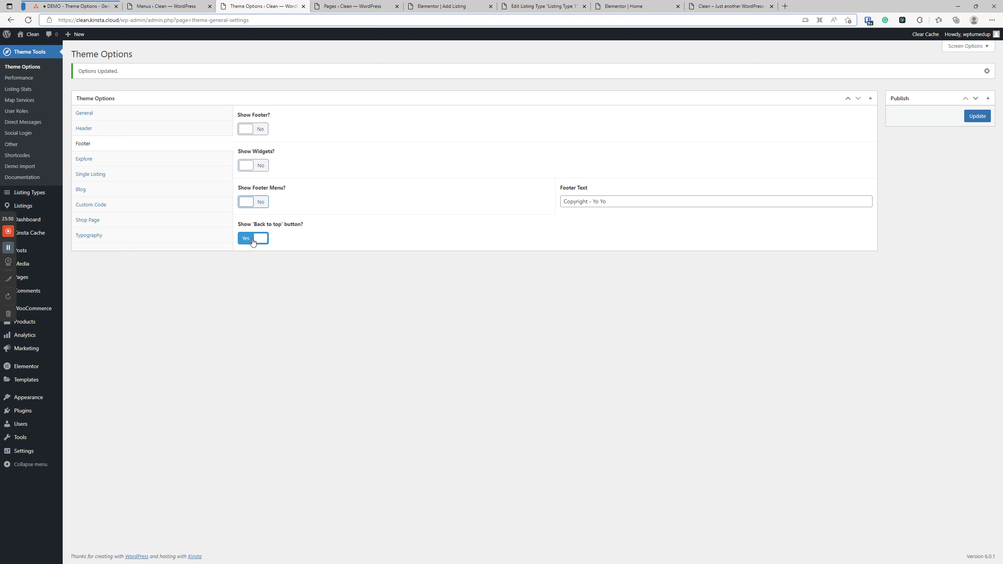
# Clear the Footer Text and update the theme options.
pyautogui.moveTo(305, 225); pyautogui.dragTo(239, 224)
pyautogui.moveTo(620, 202); pyautogui.dragTo(489, 208)
pyautogui.press('BackSpace')
pyautogui.click(980, 119)
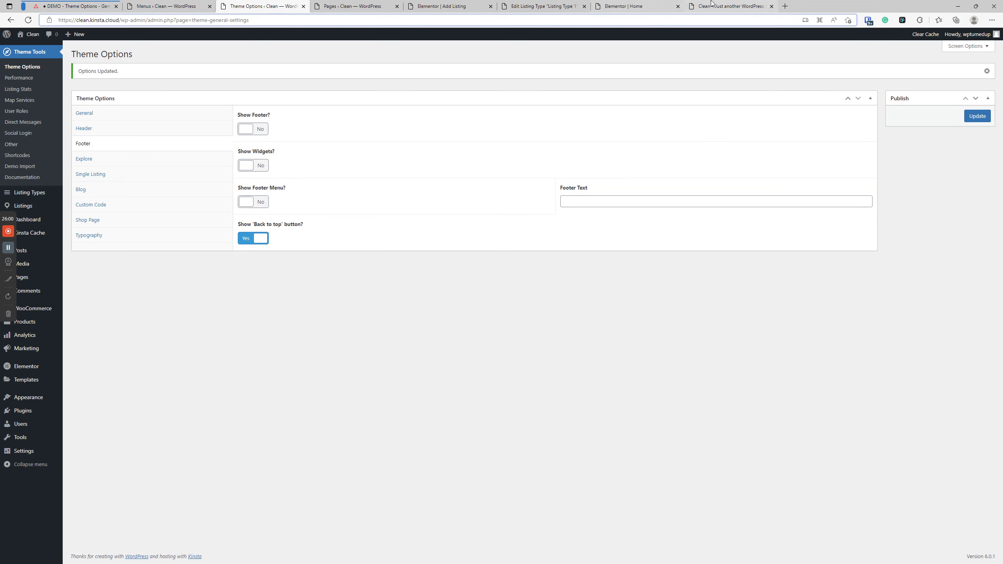
# Reload the front-end page and look through its full length for the footer and the 'Back to top' button.
pyautogui.click(731, 6)
pyautogui.scroll(6, 92, 89)
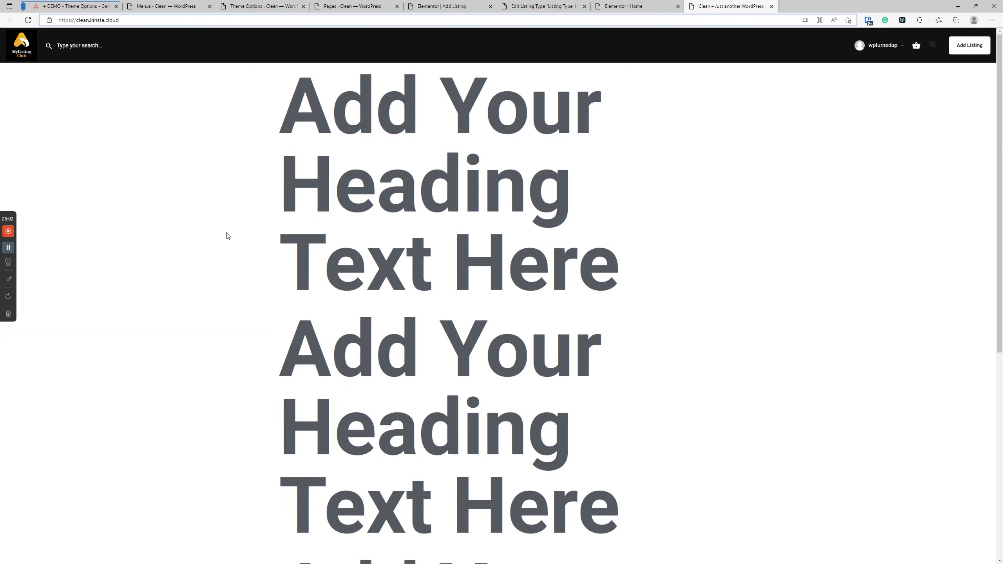
pyautogui.click(28, 20)
pyautogui.scroll(-5, 271, 229)
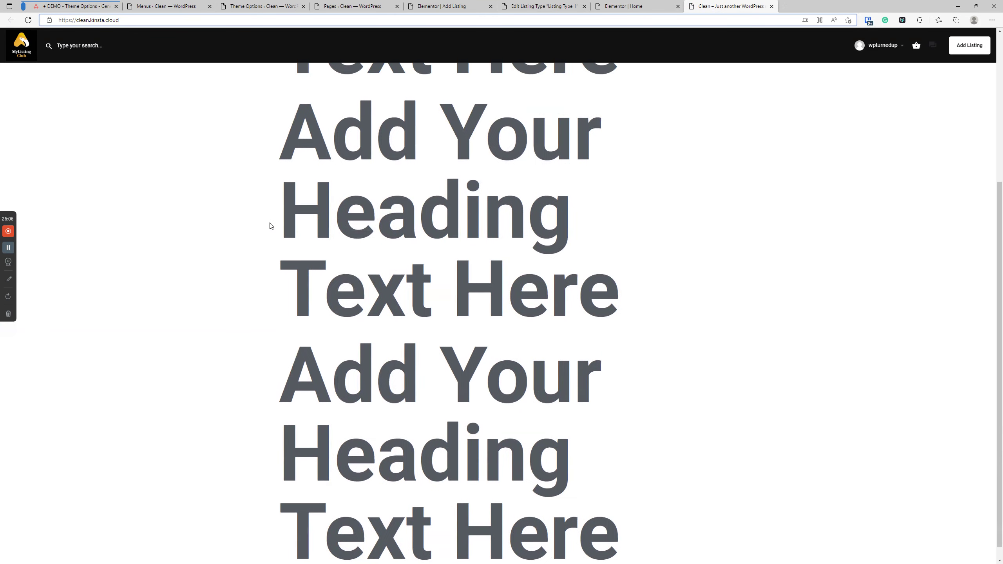
pyautogui.scroll(1, 266, 251)
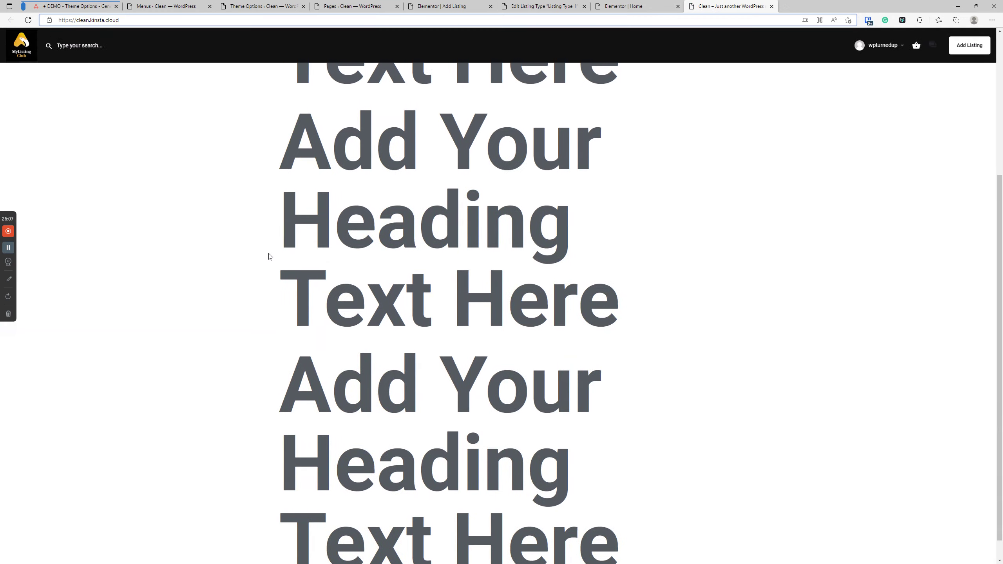
pyautogui.scroll(-1, 269, 253)
pyautogui.scroll(5, 493, 358)
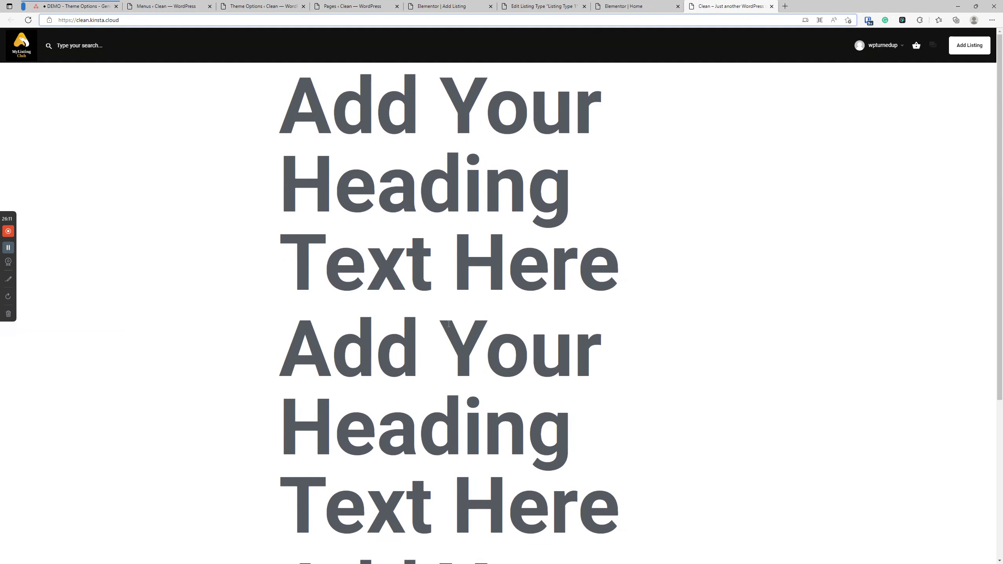
pyautogui.scroll(-5, 495, 351)
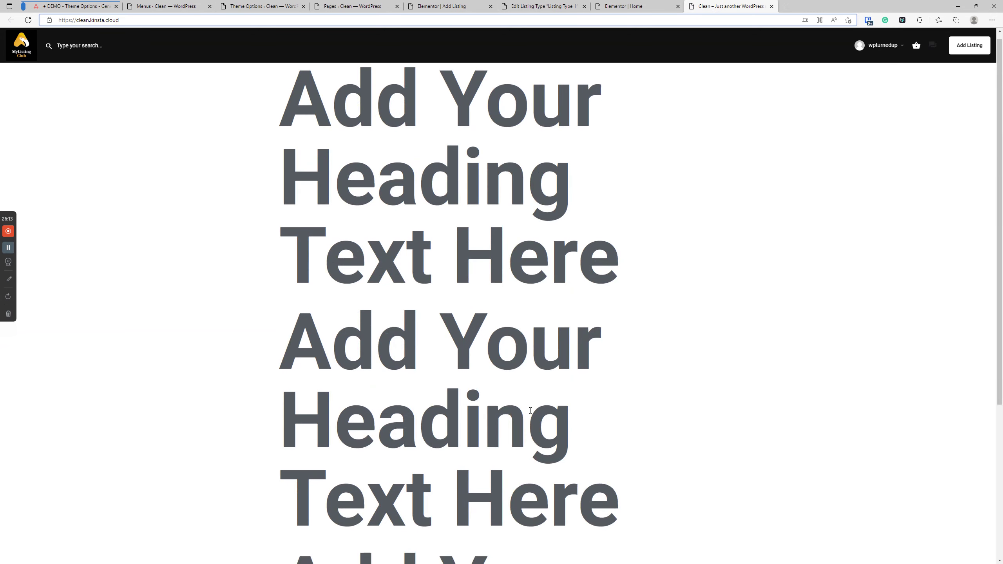
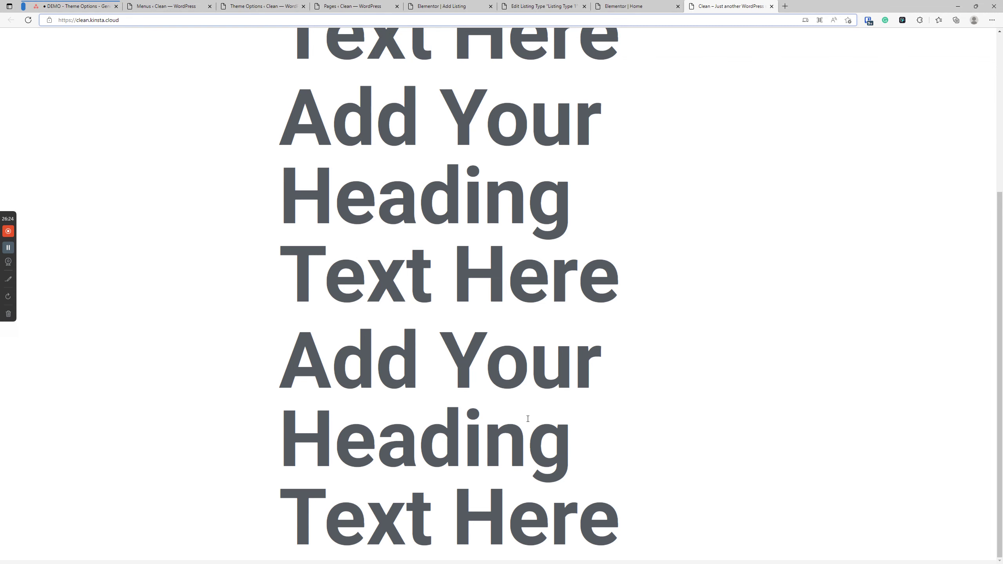
pyautogui.scroll(5, 533, 404)
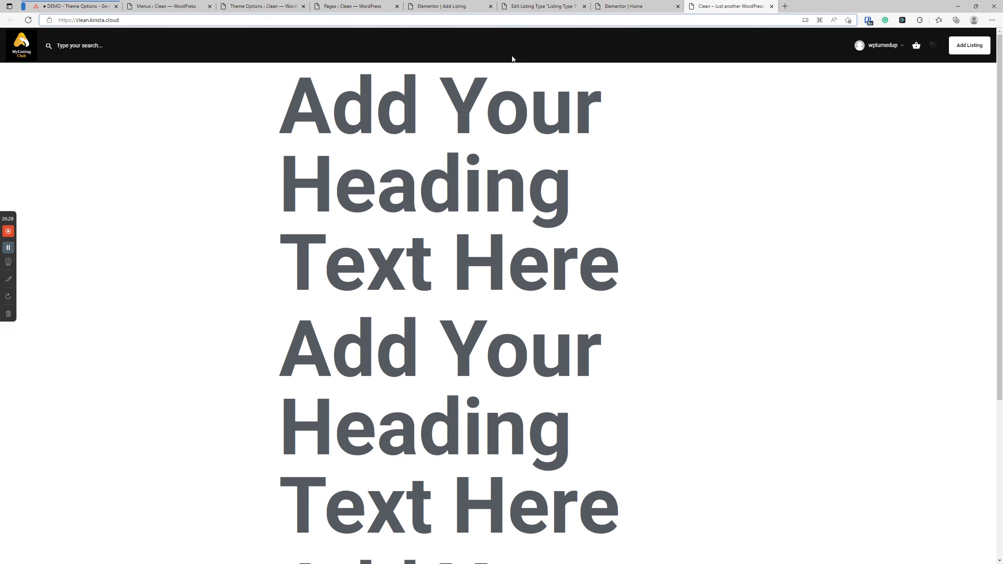
# Duplicate the last heading three times on the Home page in the Elementor editor and save the page.
pyautogui.click(620, 6)
pyautogui.scroll(-10, 474, 259)
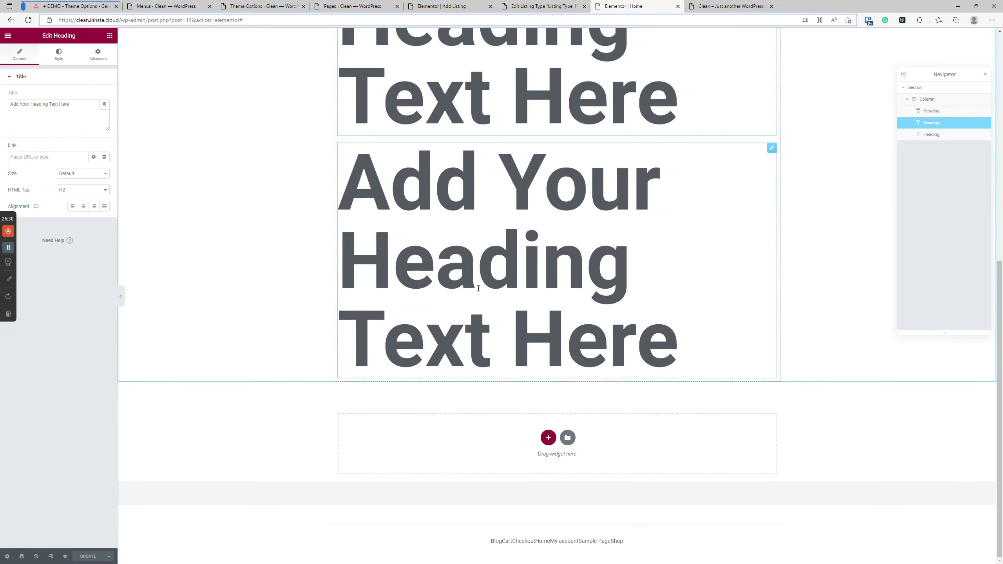
pyautogui.rightClick(475, 260)
pyautogui.click(497, 276)
pyautogui.rightClick(487, 237)
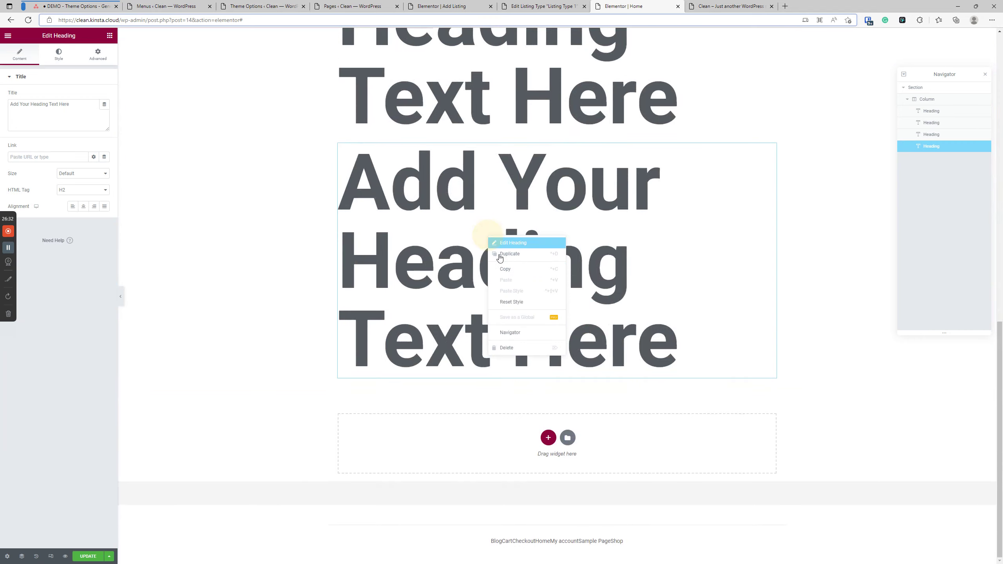
pyautogui.click(498, 253)
pyautogui.rightClick(489, 237)
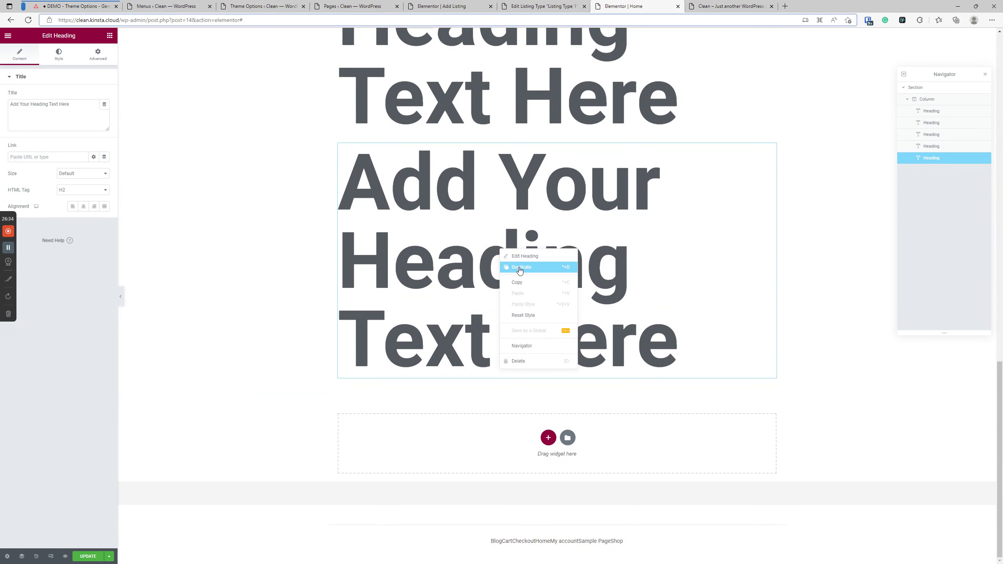
pyautogui.click(514, 270)
pyautogui.hotkey('ctrl', 's')
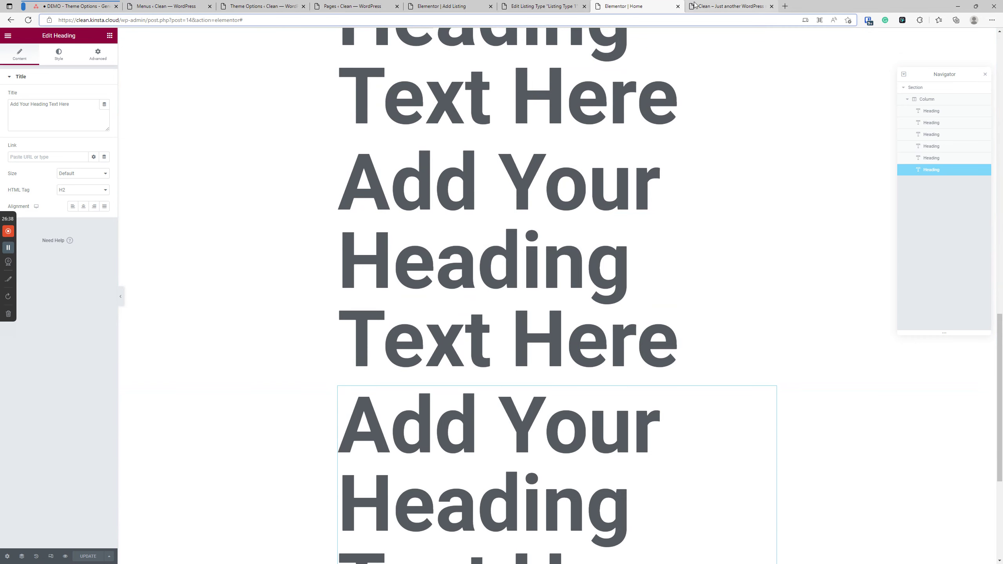
# Reload the lengthened front-end page and test its 'Back to top' button from the end of the page.
pyautogui.click(710, 6)
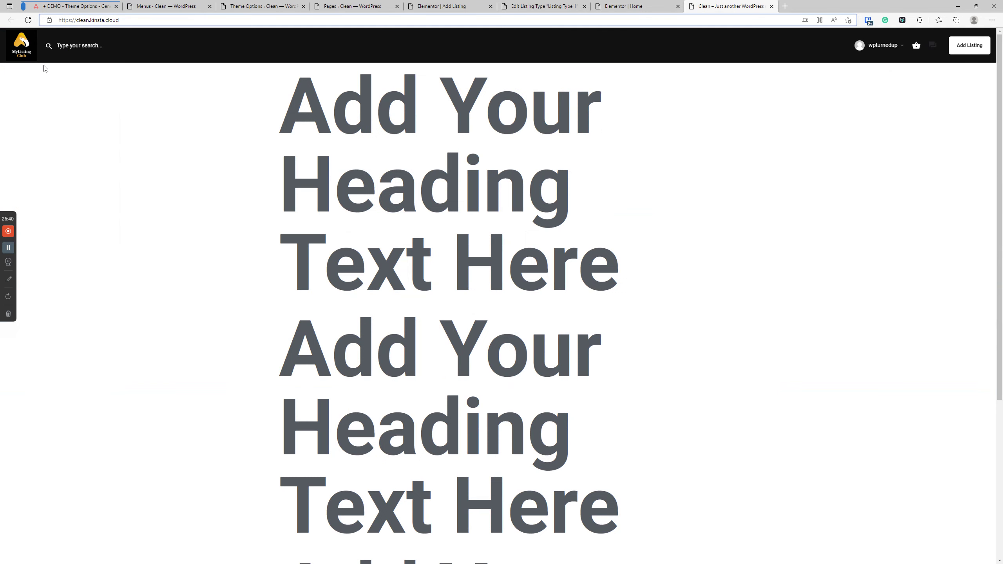
pyautogui.click(28, 21)
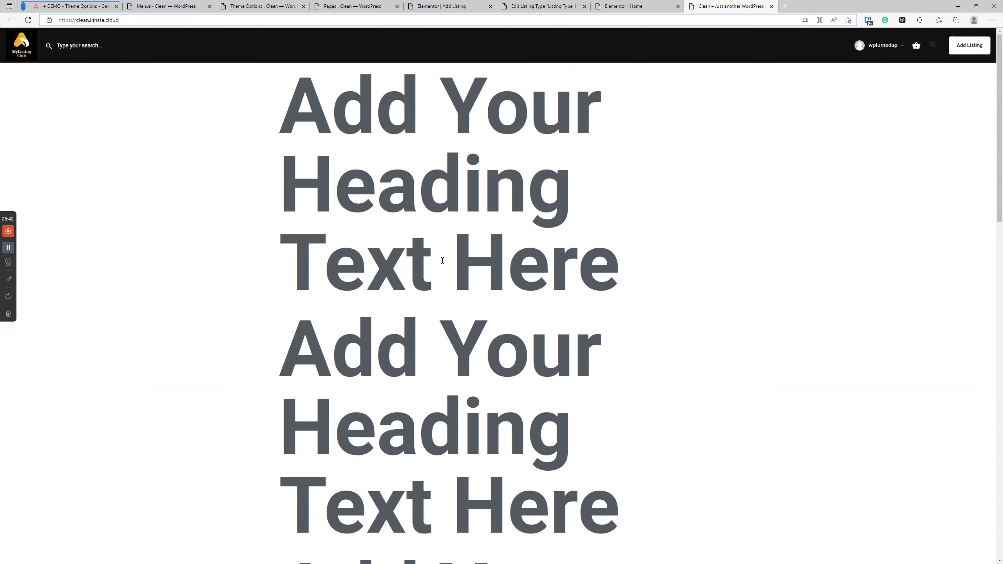
pyautogui.scroll(-10, 443, 260)
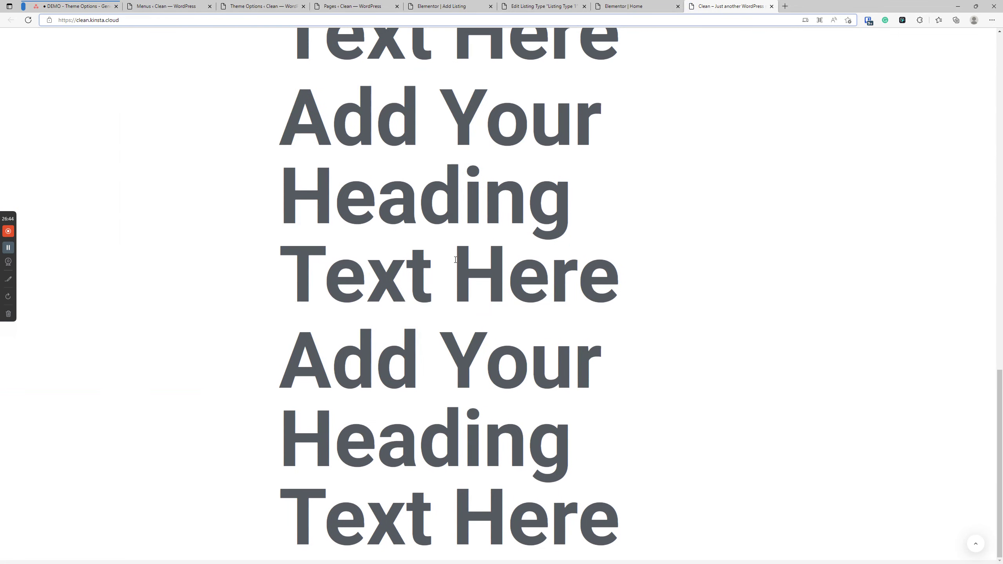
pyautogui.click(977, 543)
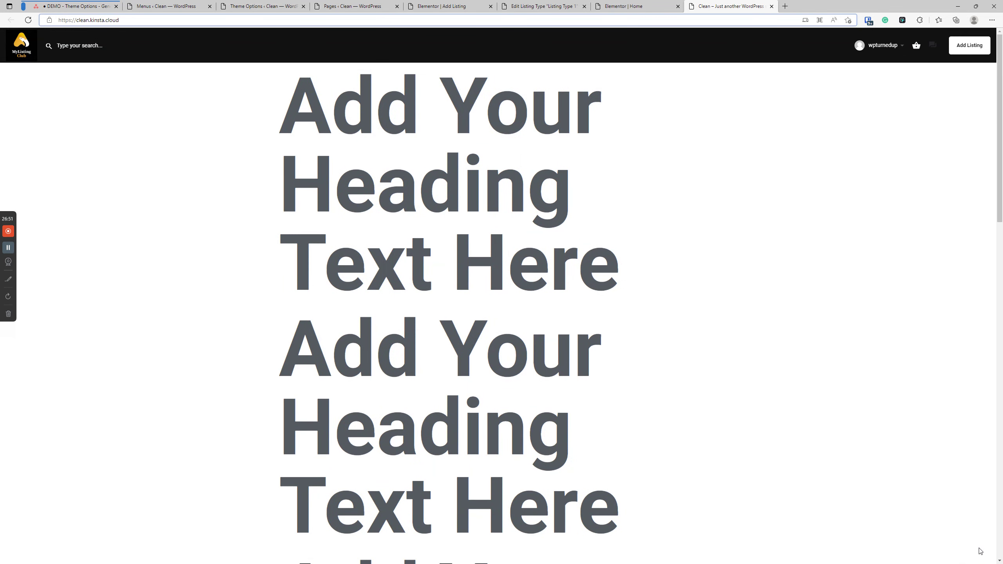
pyautogui.scroll(-15, 876, 462)
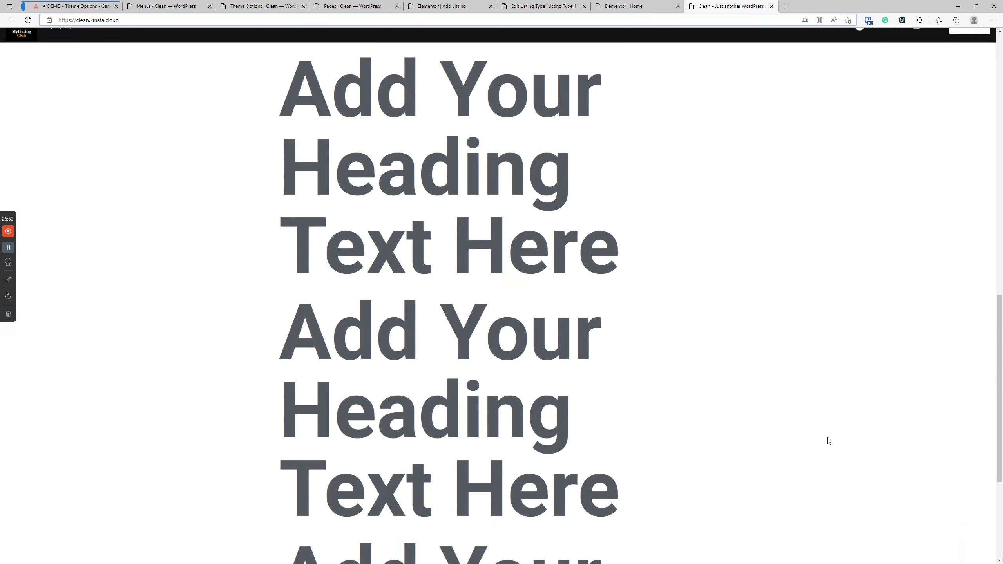
# Scroll up and down the front-end page to check when the 'Back to top' button is shown.
pyautogui.scroll(15, 795, 492)
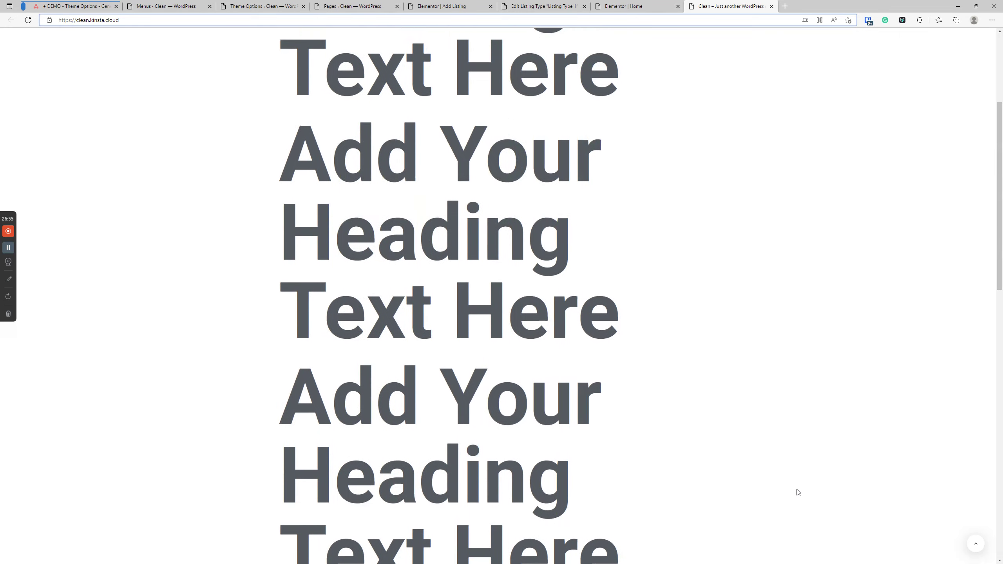
pyautogui.scroll(-5, 826, 521)
pyautogui.scroll(6, 683, 464)
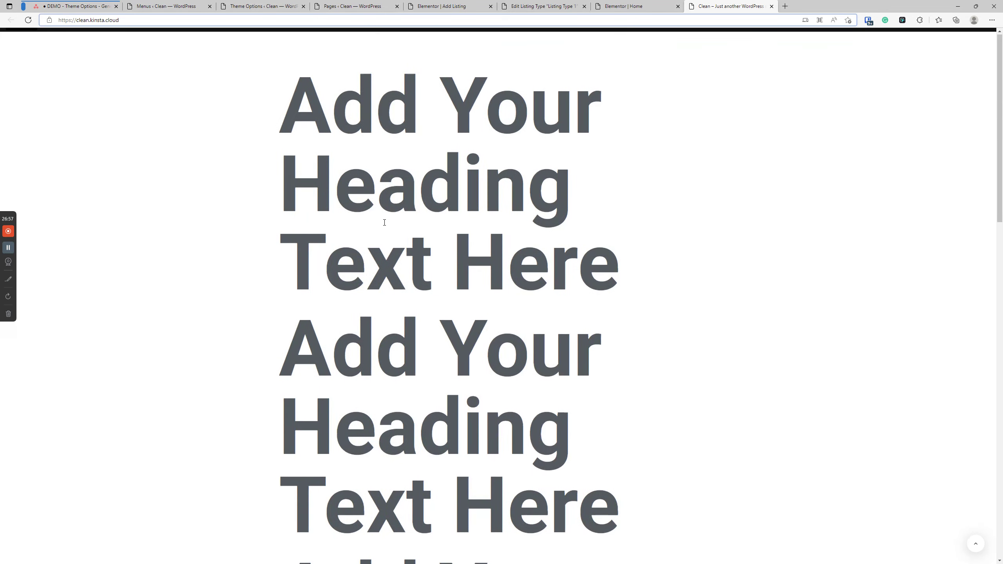
# Review the theme's Explore options and check what the header search offers on the front end.
pyautogui.click(249, 6)
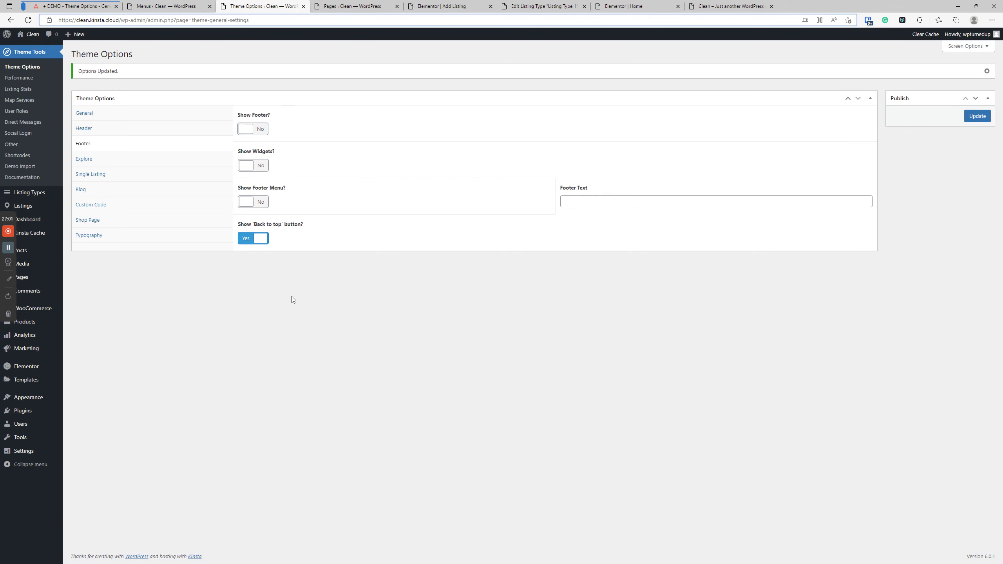
pyautogui.click(139, 160)
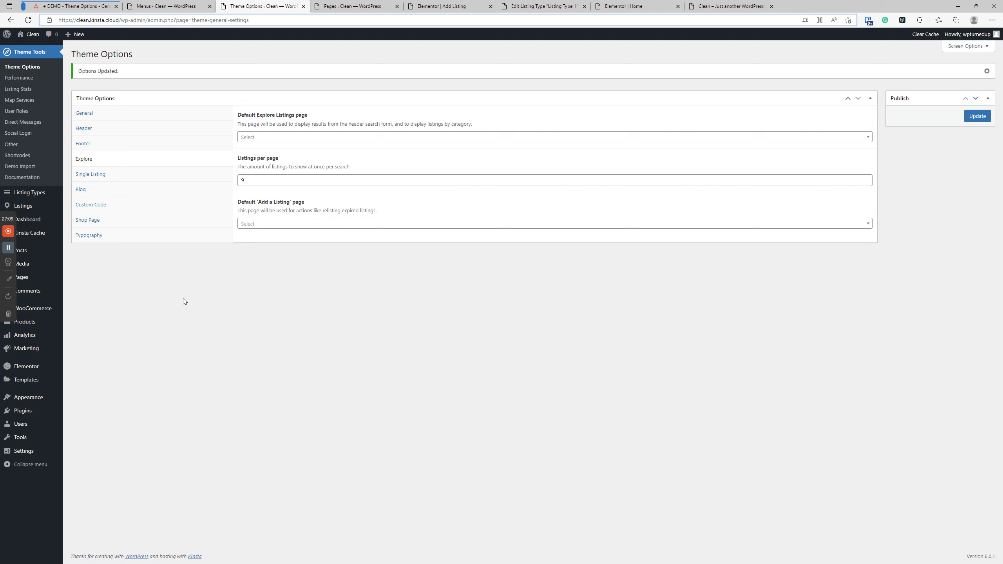
pyautogui.tripleClick(376, 123)
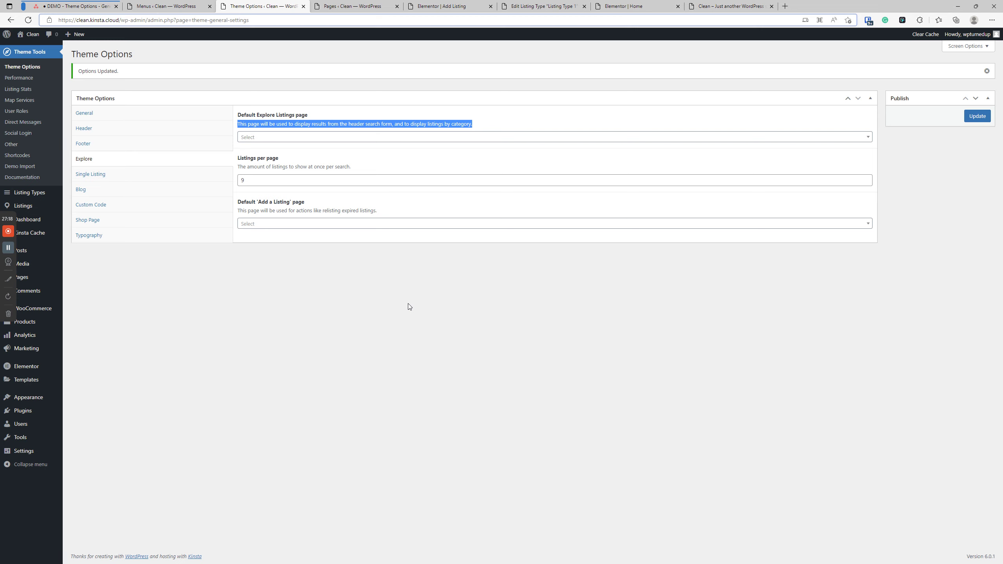
pyautogui.click(731, 6)
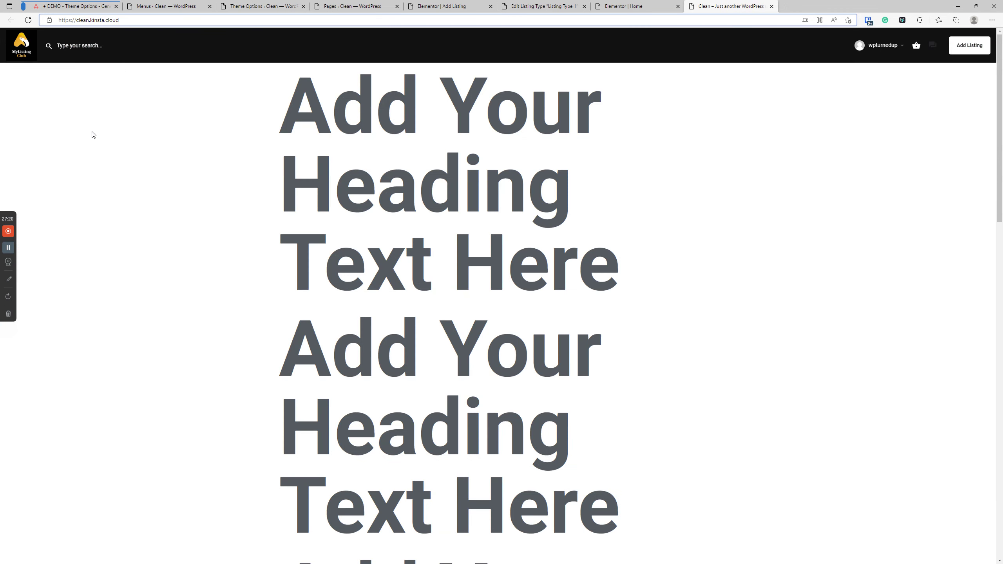
pyautogui.click(83, 45)
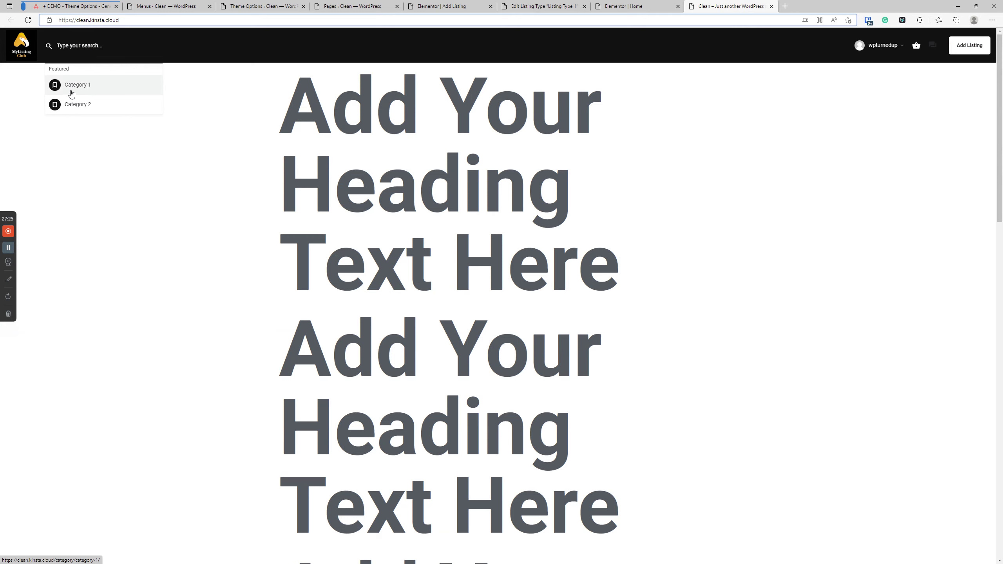
pyautogui.click(252, 4)
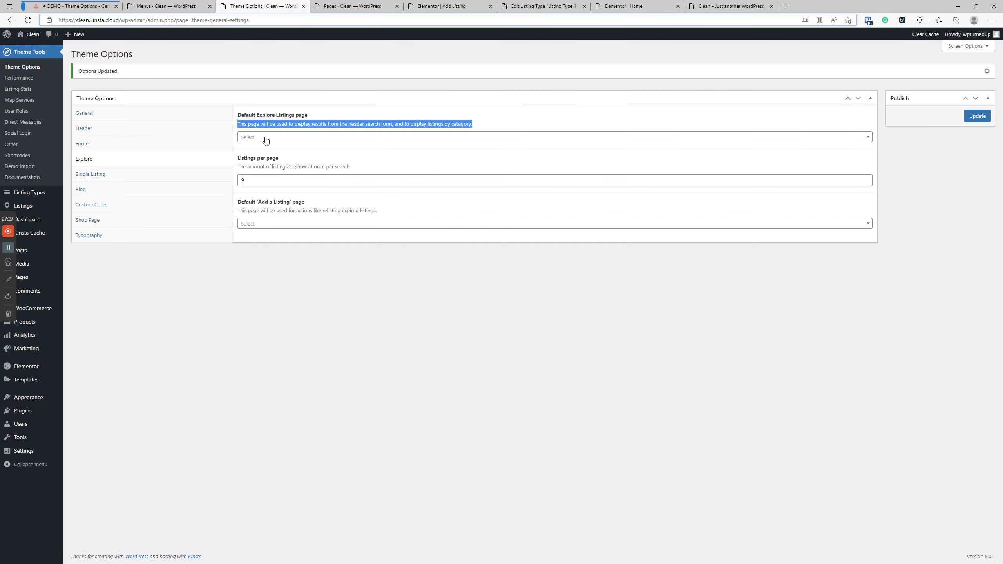
pyautogui.click(304, 316)
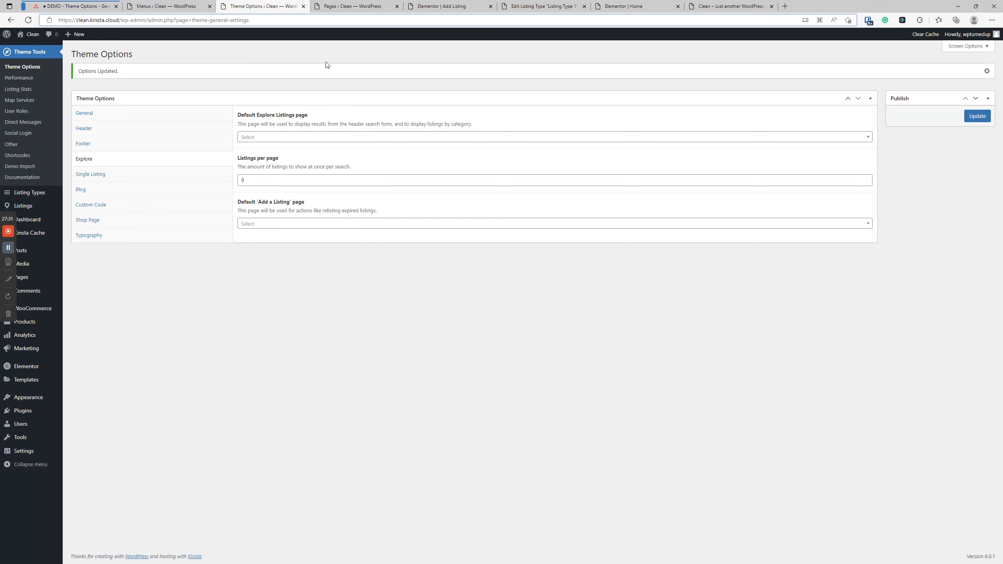
# Create a new page titled 'Explore' and open it for editing with Elementor.
pyautogui.click(380, 6)
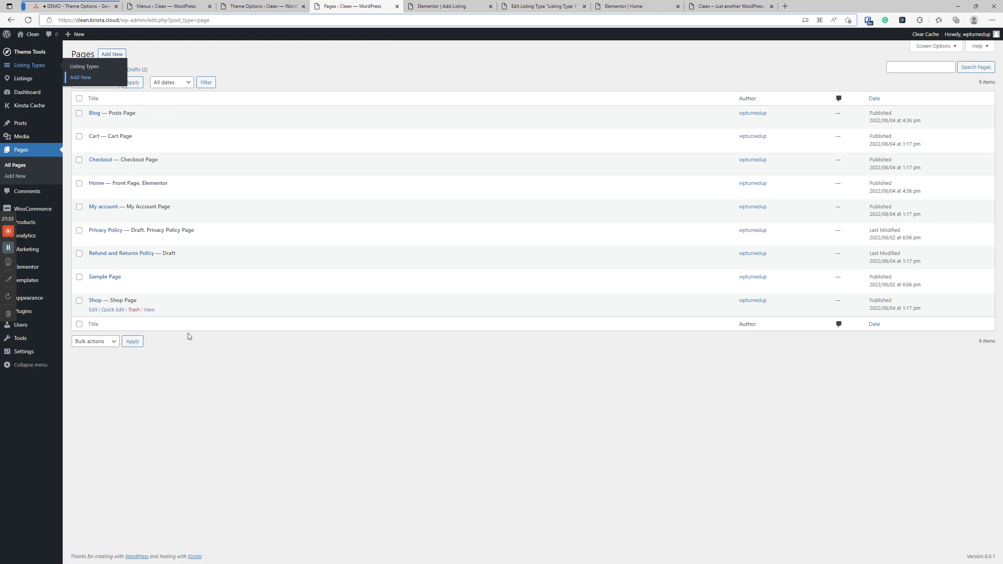
pyautogui.click(112, 54)
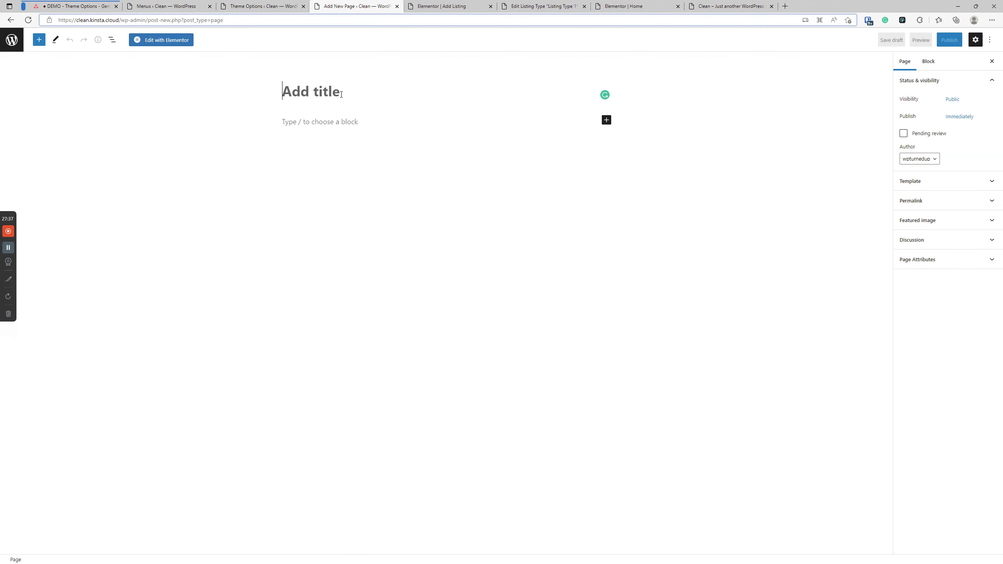
pyautogui.write('Explore')
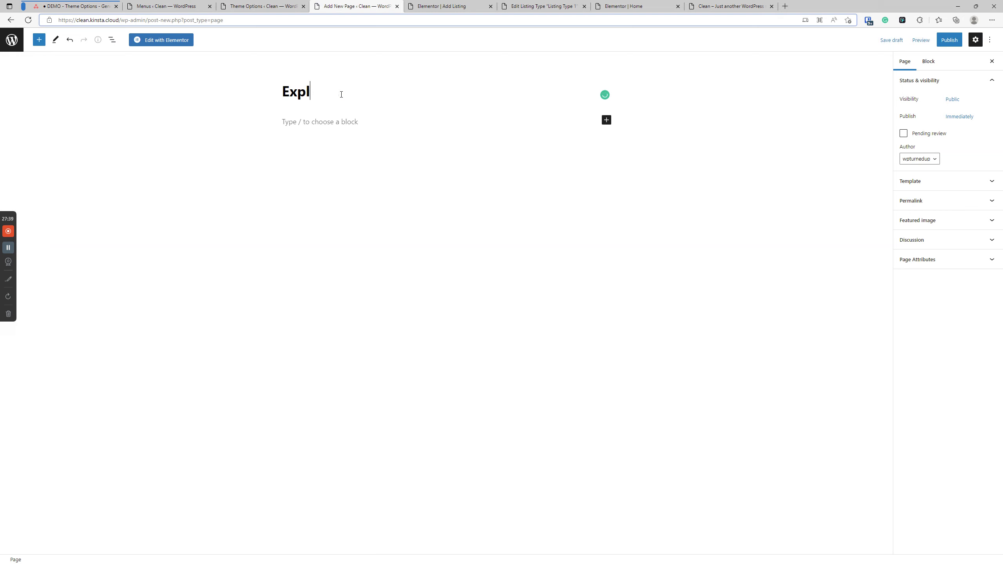
pyautogui.click(162, 45)
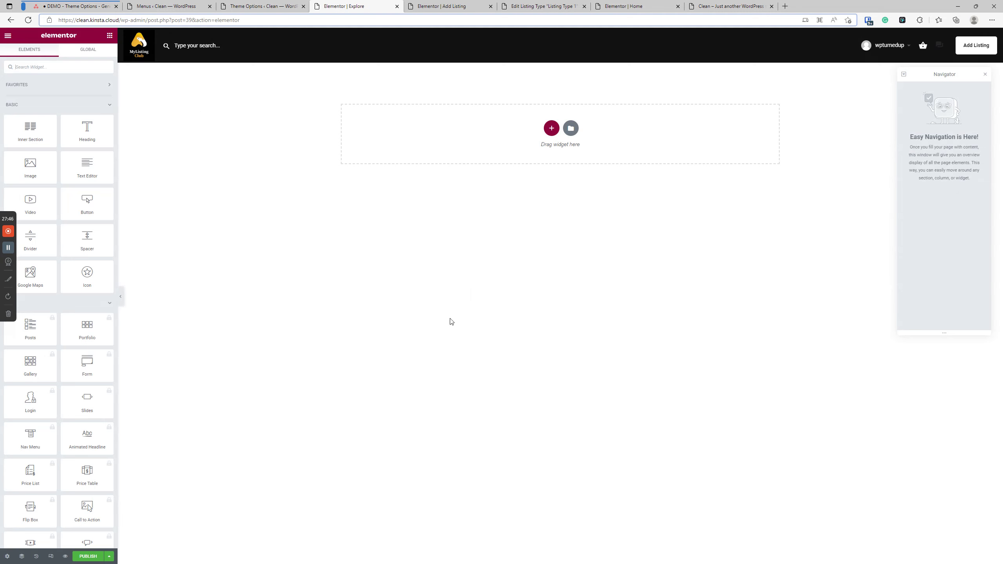
# Find the '27 > Explore Listings' widget and place it in the empty section of the Explore page.
pyautogui.click(50, 68)
pyautogui.write('expl')
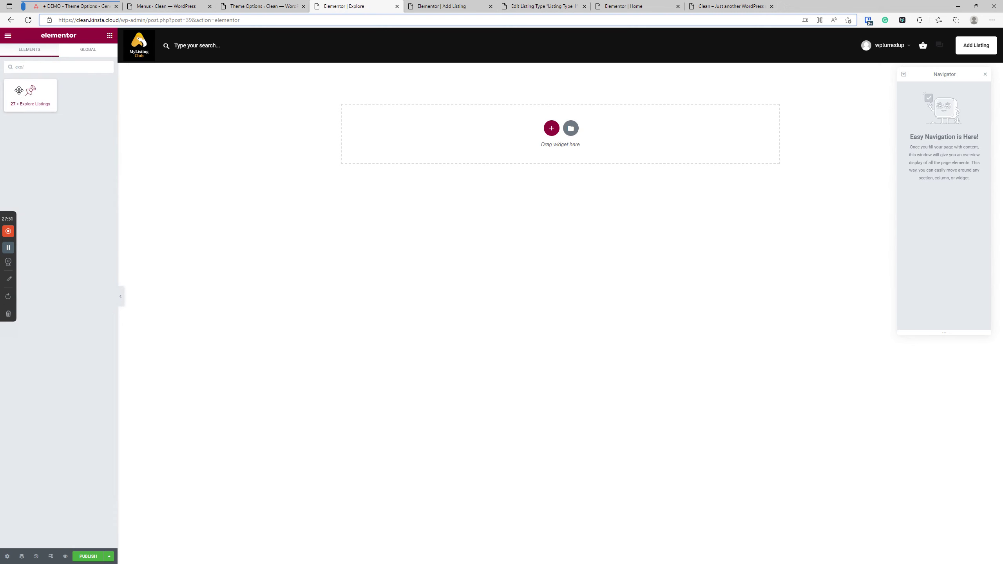
pyautogui.moveTo(19, 91); pyautogui.dragTo(433, 141)
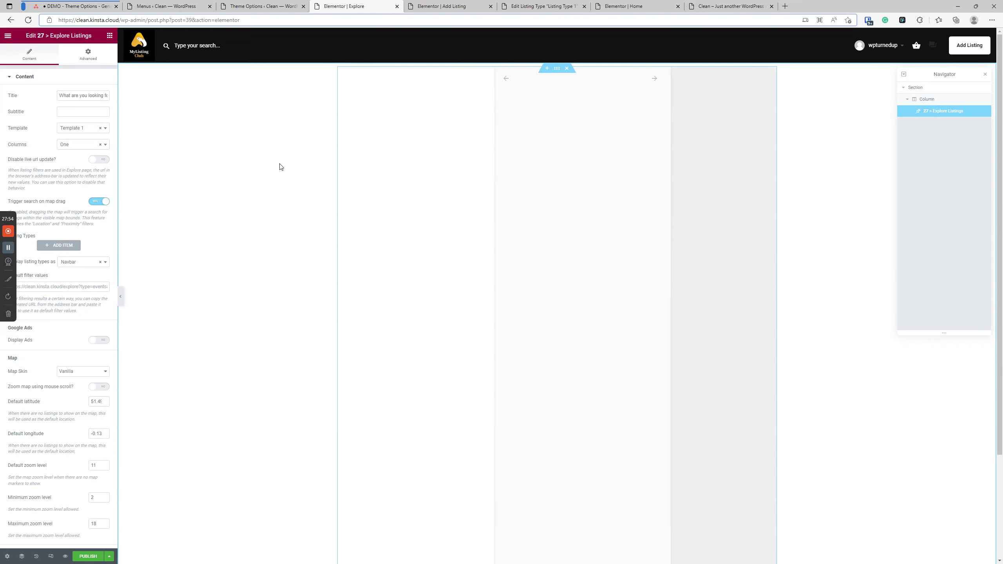
# Add Listing Type 1 to the Explore Listings widget's listing types and publish the page.
pyautogui.click(64, 245)
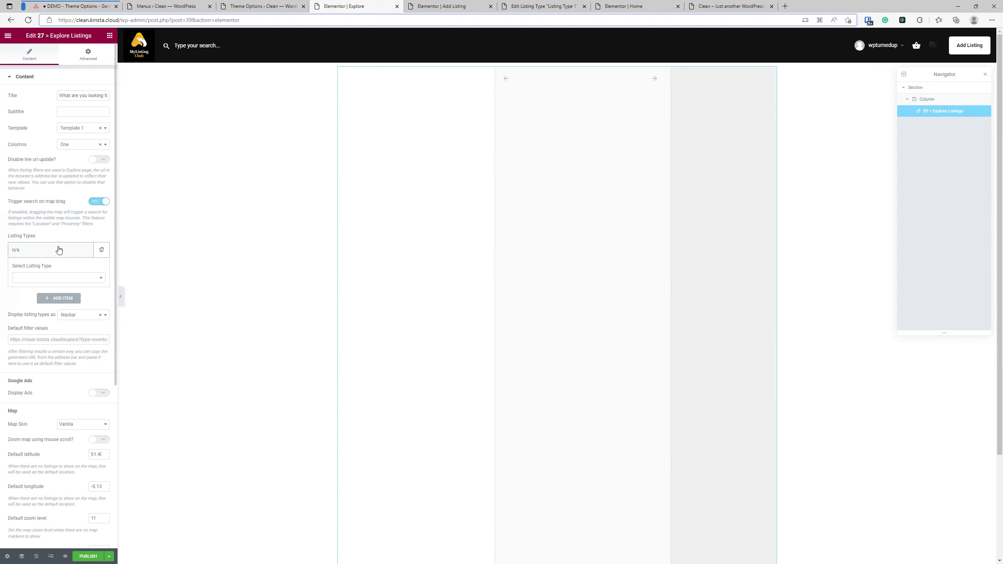
pyautogui.click(58, 278)
pyautogui.click(44, 297)
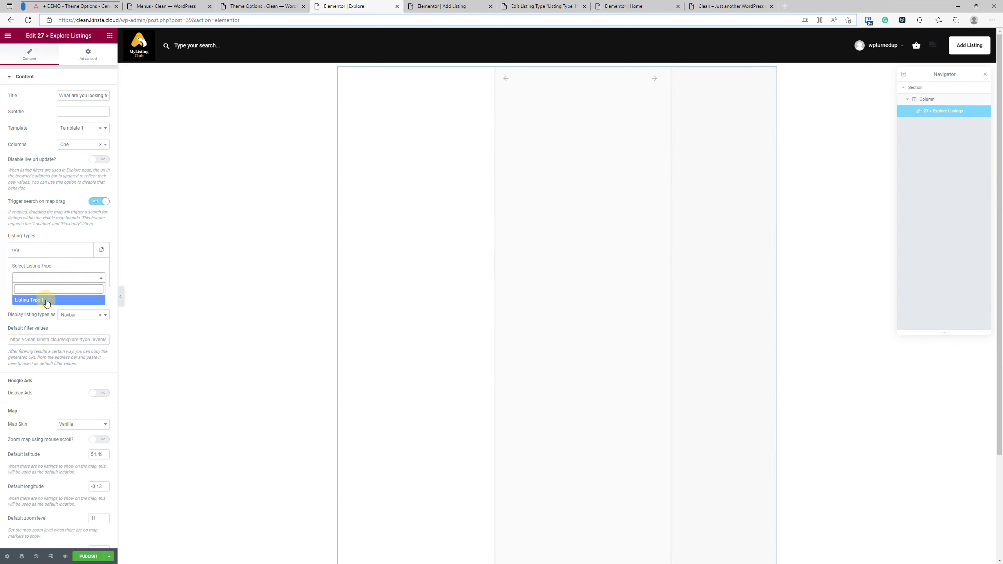
pyautogui.click(88, 556)
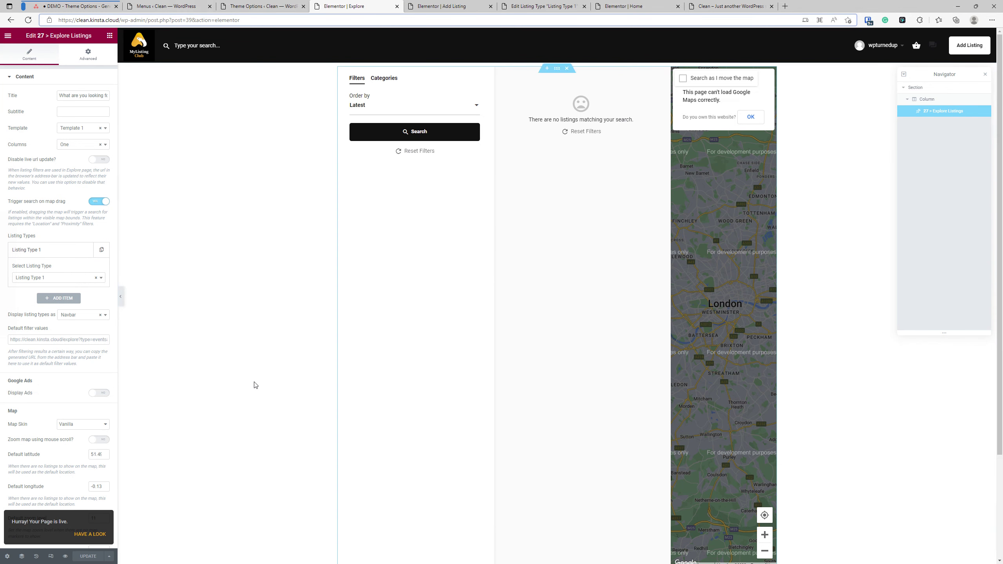
# Open the WordPress list of all pages in a separate browser tab.
pyautogui.rightClick(95, 537)
pyautogui.press('Escape')
pyautogui.click(168, 6)
pyautogui.click(343, 3)
pyautogui.click(176, 6)
pyautogui.rightClick(34, 151)
pyautogui.click(67, 157)
pyautogui.click(231, 4)
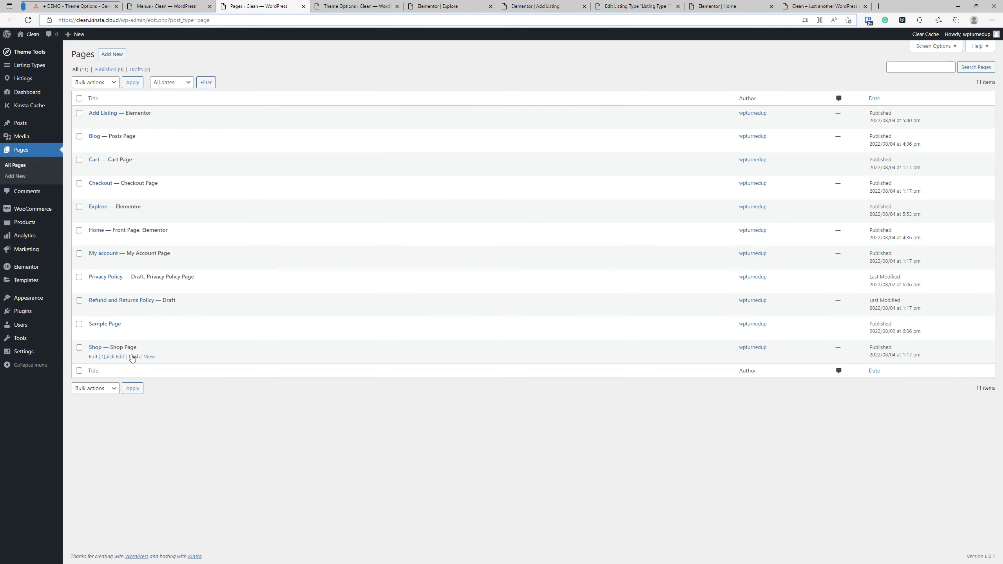
# View the published Explore page in its own browser tab, placed after all the other tabs.
pyautogui.rightClick(149, 216)
pyautogui.click(173, 224)
pyautogui.click(719, 5)
pyautogui.moveTo(768, 2); pyautogui.dragTo(869, 4)
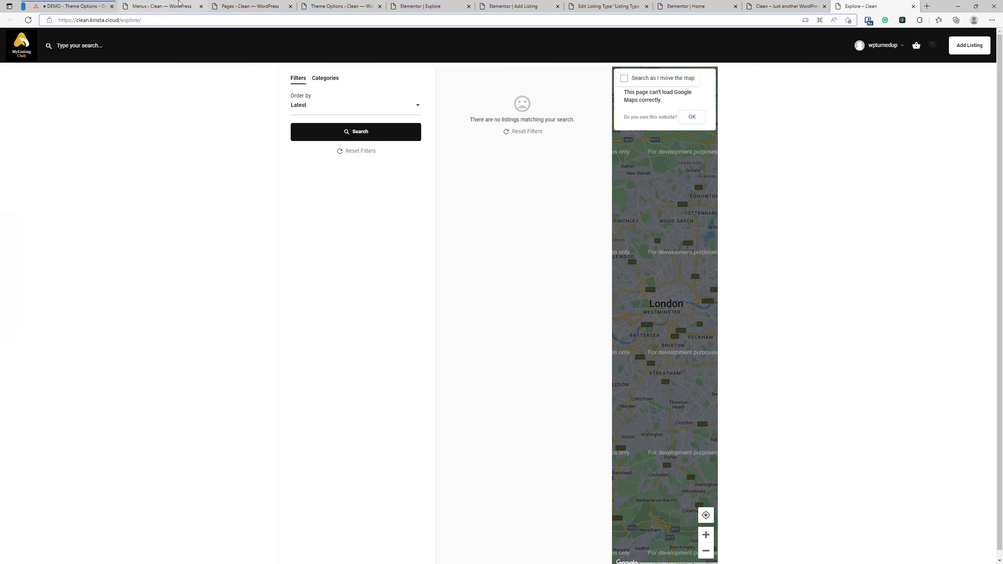
# Start a new listing in the WordPress admin and title it 'Listing 1'.
pyautogui.click(163, 3)
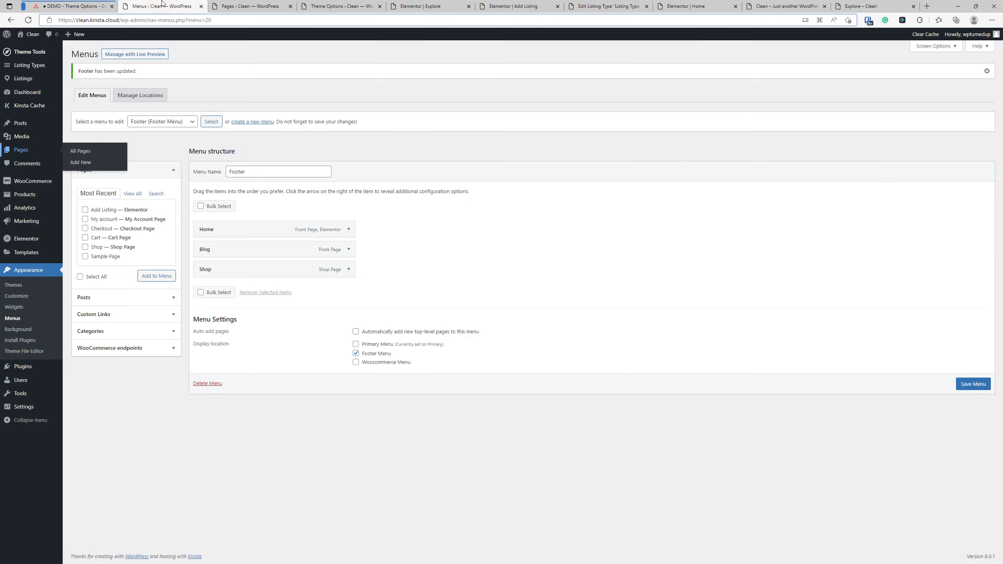
pyautogui.click(16, 79)
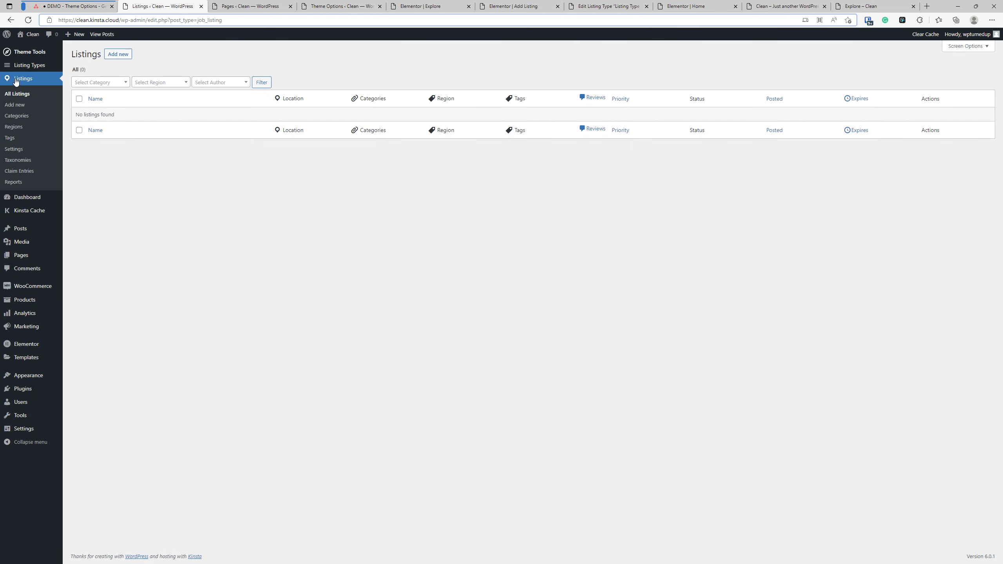
pyautogui.click(118, 54)
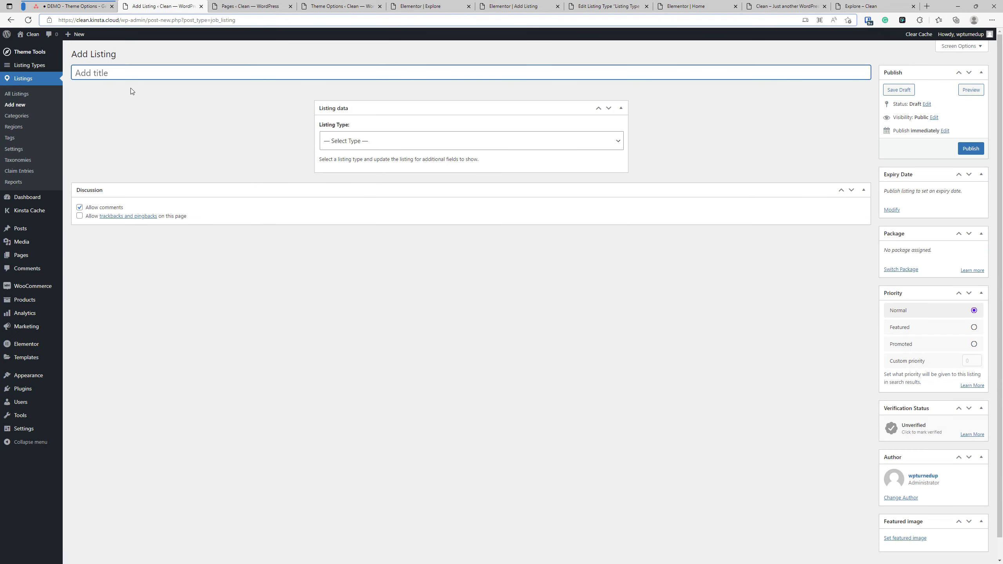
pyautogui.write('T')
pyautogui.press('BackSpace')
pyautogui.write('Listing 1')
# Assign Listing Type 1 to the new listing and publish it.
pyautogui.click(358, 143)
pyautogui.click(358, 155)
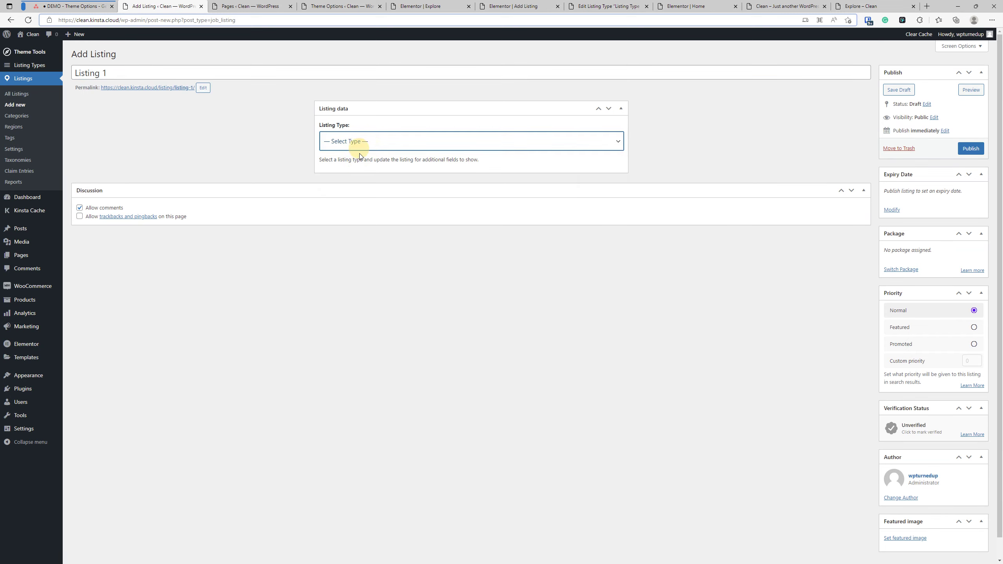
pyautogui.click(358, 162)
pyautogui.click(536, 70)
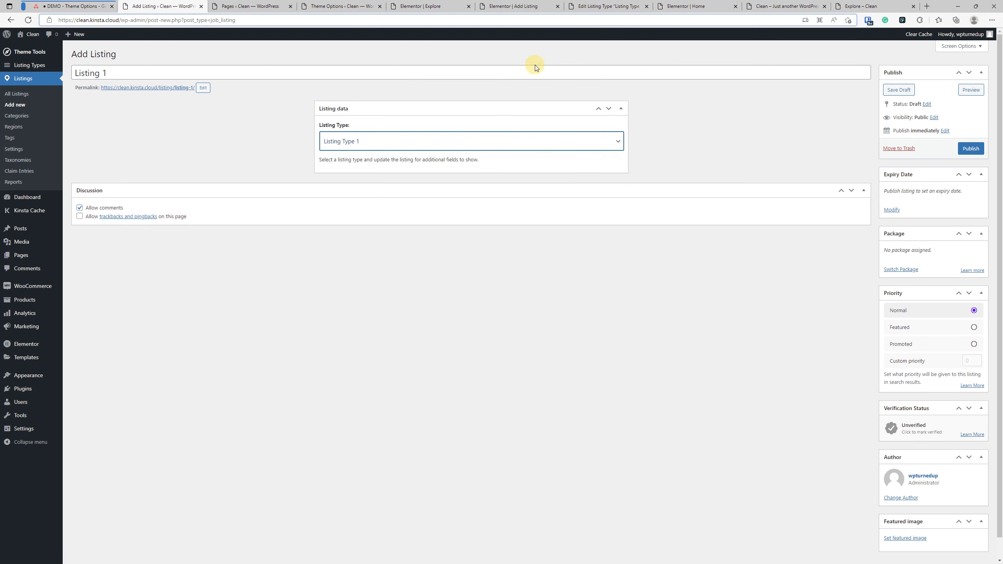
pyautogui.click(966, 172)
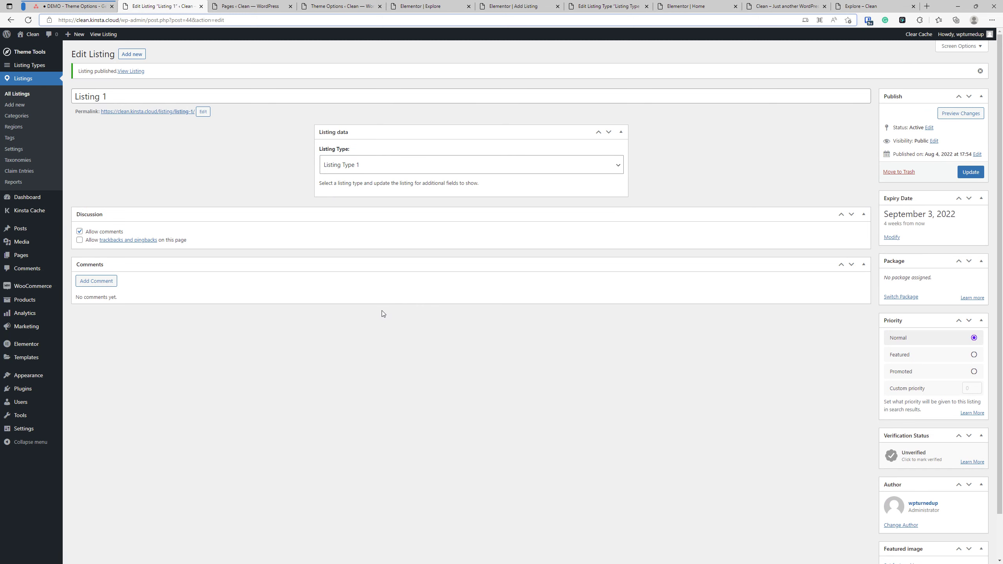
# Reload the front-end Explore page and check its results, Categories and Filters.
pyautogui.click(866, 6)
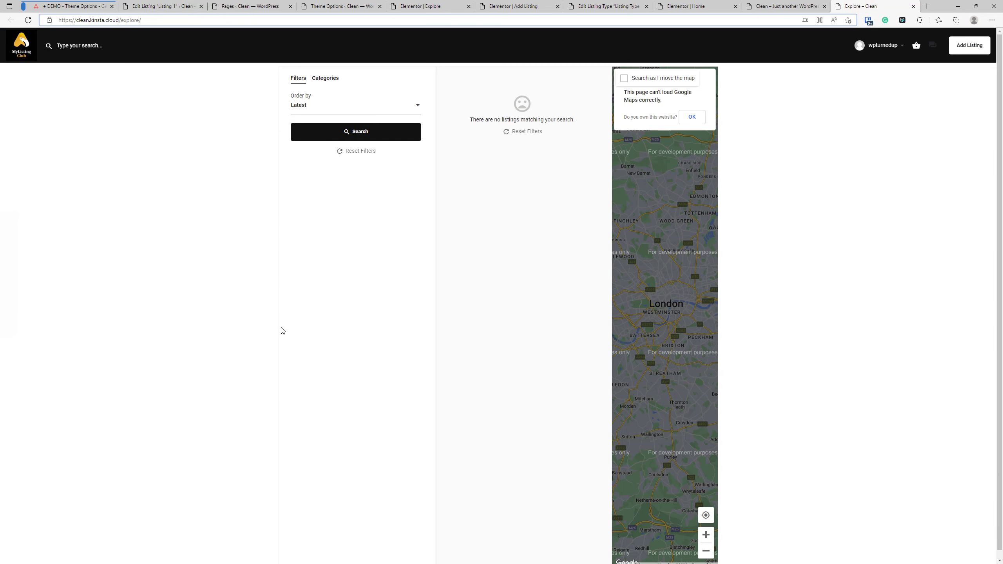
pyautogui.press('F5')
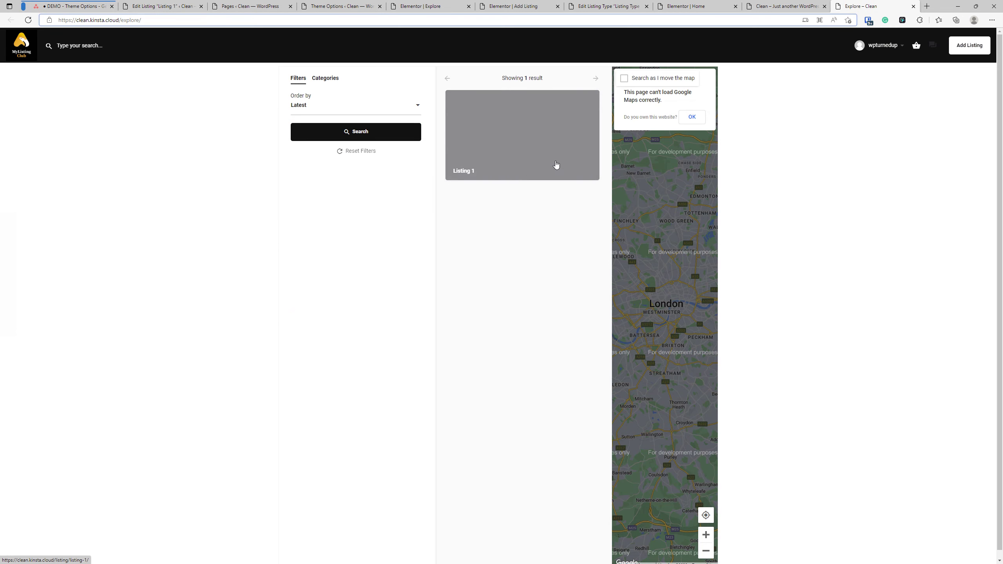
pyautogui.click(325, 78)
pyautogui.click(298, 79)
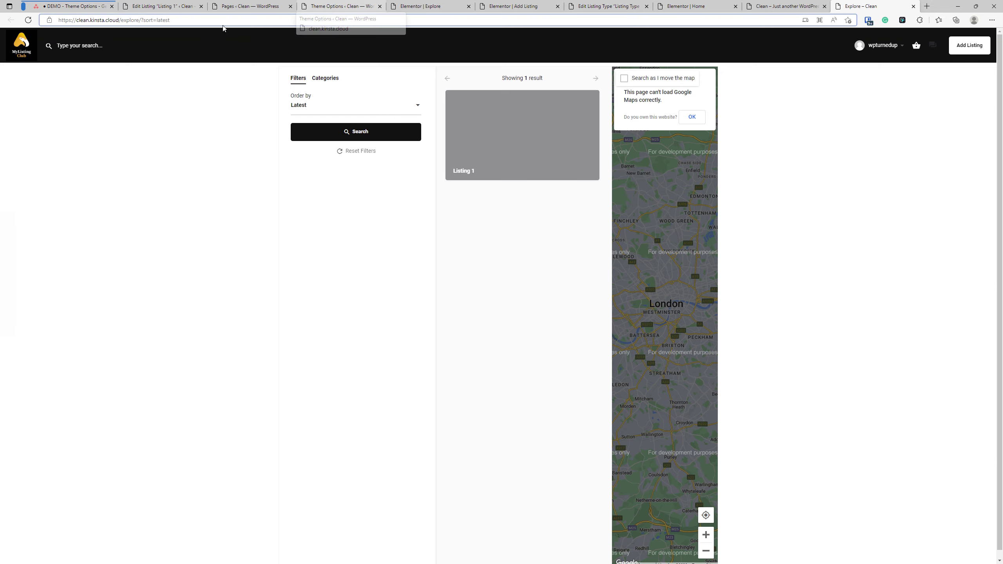
# Add the preset Category field to Listing Type 1's used fields and update the listing type.
pyautogui.click(158, 3)
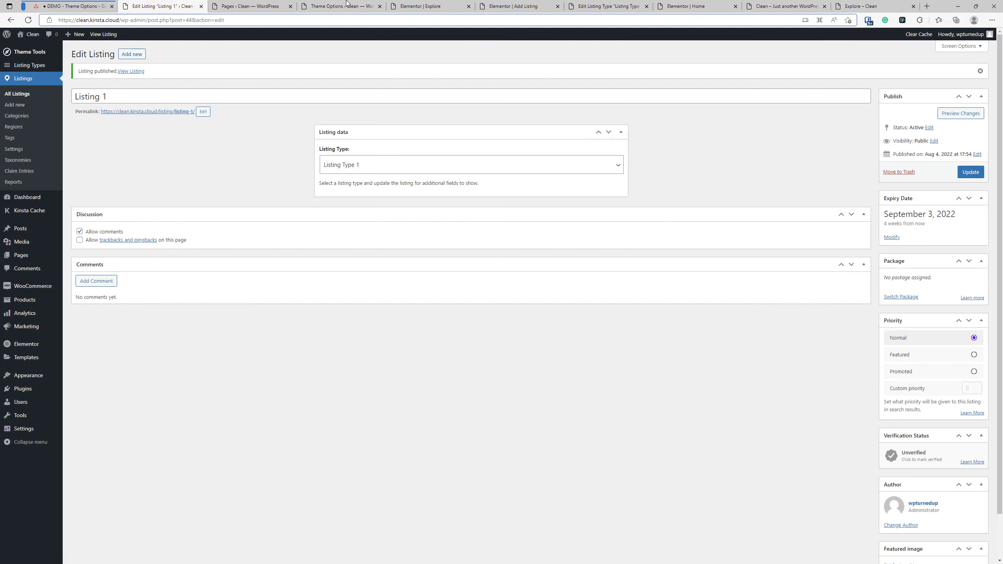
pyautogui.moveTo(615, 5); pyautogui.dragTo(165, 5)
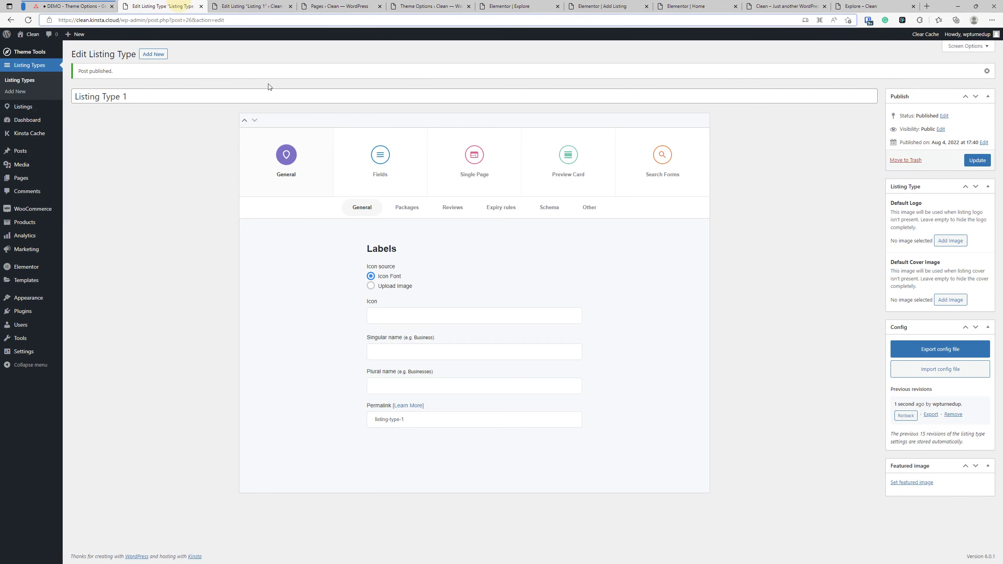
pyautogui.click(377, 155)
pyautogui.scroll(-5, 562, 251)
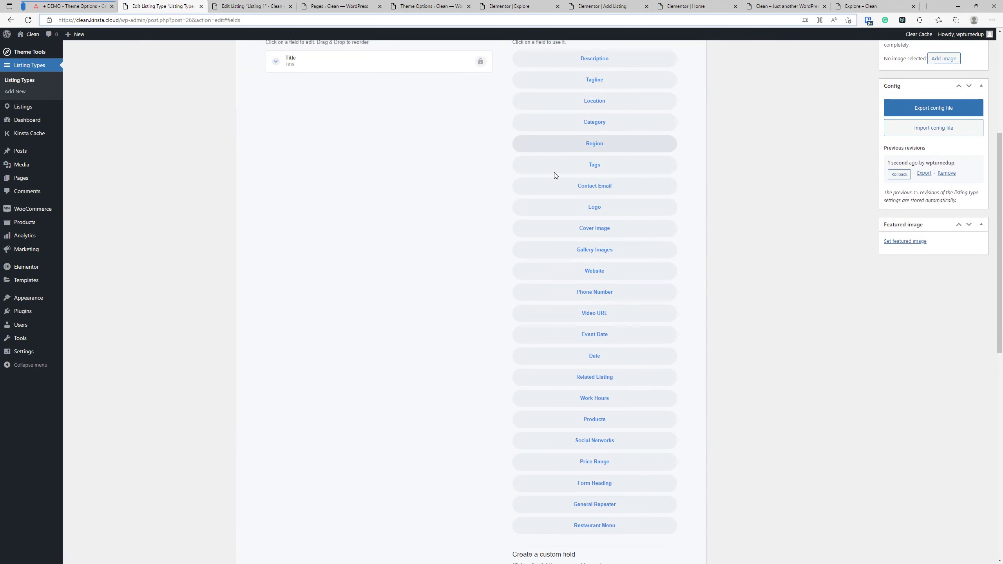
pyautogui.scroll(5, 534, 253)
pyautogui.click(614, 362)
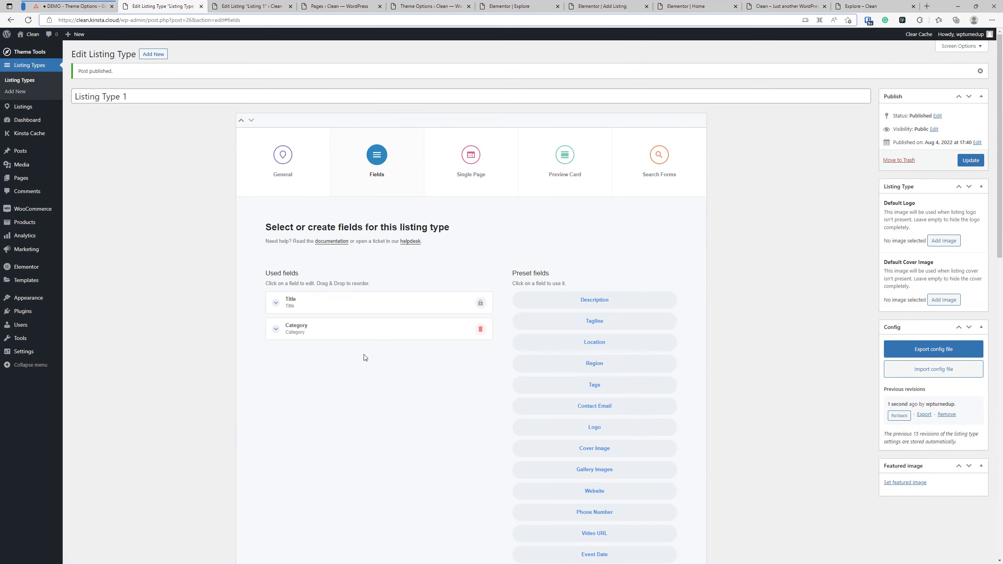
pyautogui.click(382, 333)
pyautogui.click(383, 331)
pyautogui.click(967, 161)
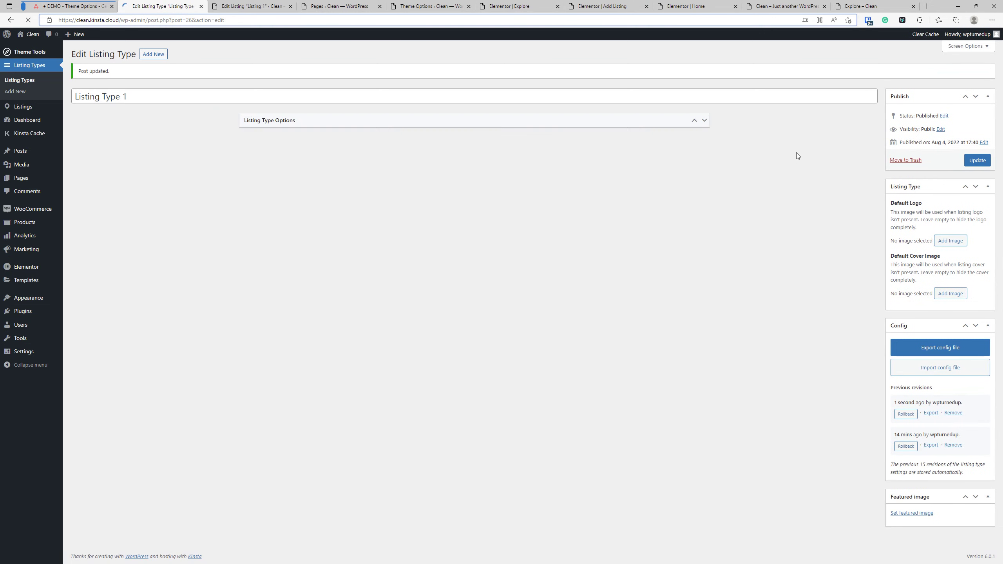
# Refresh Listing 1 to load its Category field, assign Category 1 and update the listing.
pyautogui.hotkey('ctrl', 'Tab')
pyautogui.click(967, 172)
pyautogui.click(371, 230)
pyautogui.click(340, 253)
pyautogui.click(971, 172)
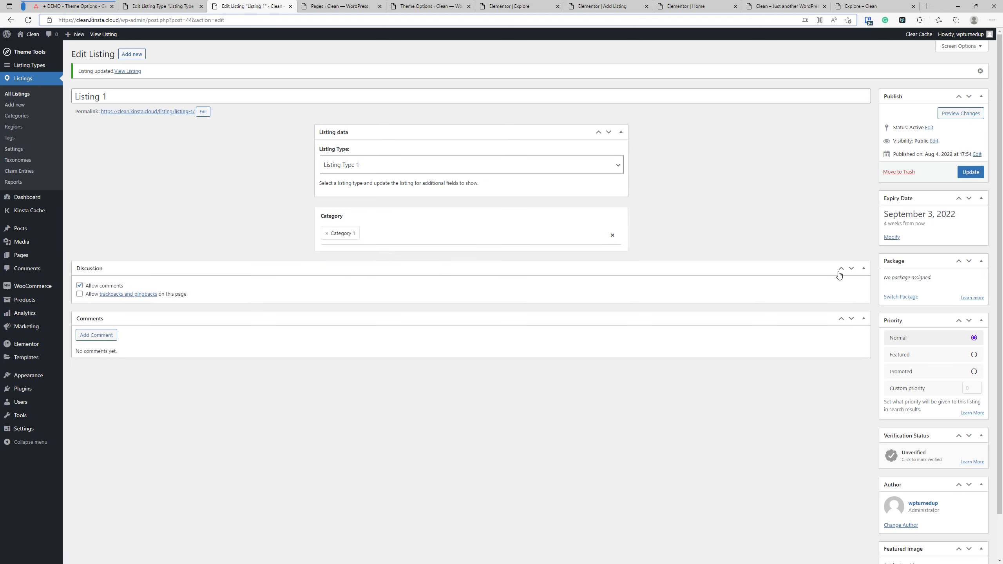
# Reload the front-end Explore page and review its Categories and Filters views.
pyautogui.click(867, 7)
pyautogui.click(28, 19)
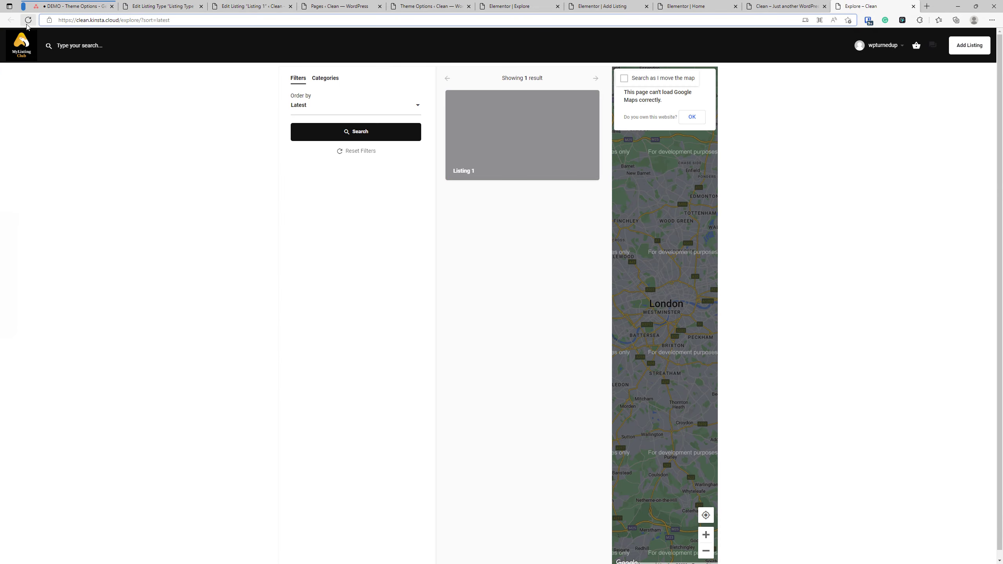
pyautogui.click(318, 81)
pyautogui.click(298, 78)
# Go to the site's home page and view the Category 1 and Category 2 archives from the header search suggestions.
pyautogui.click(16, 53)
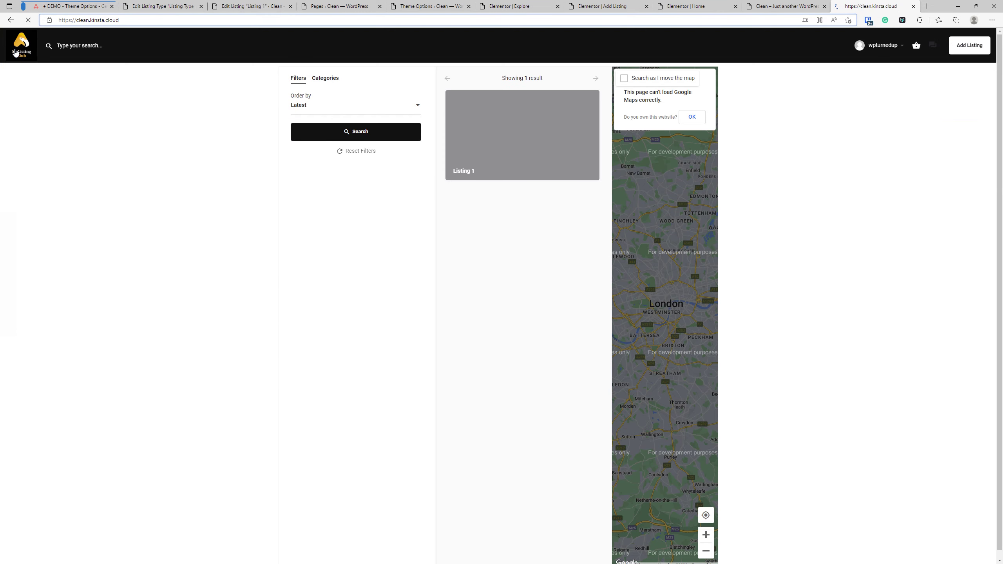
pyautogui.click(56, 53)
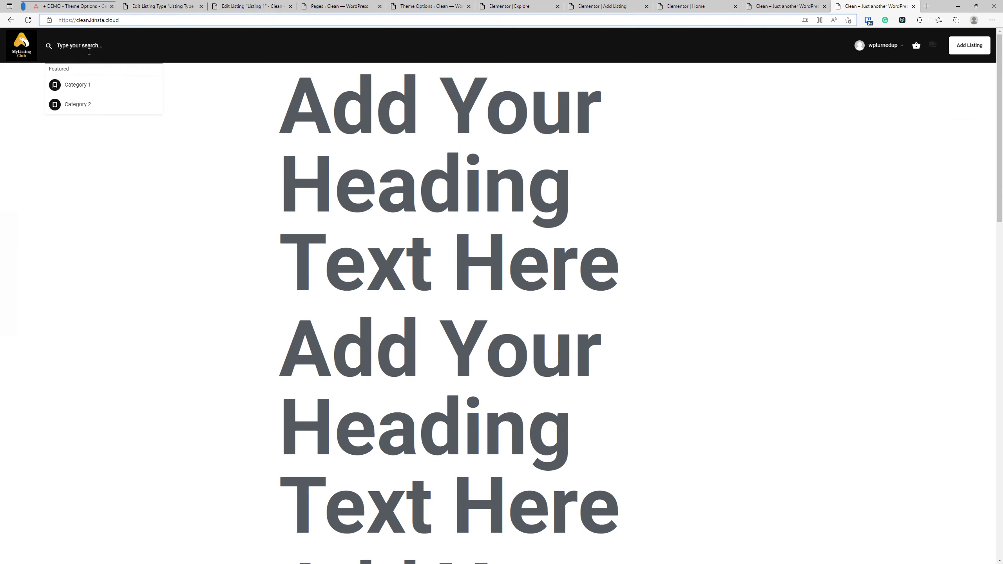
pyautogui.click(76, 87)
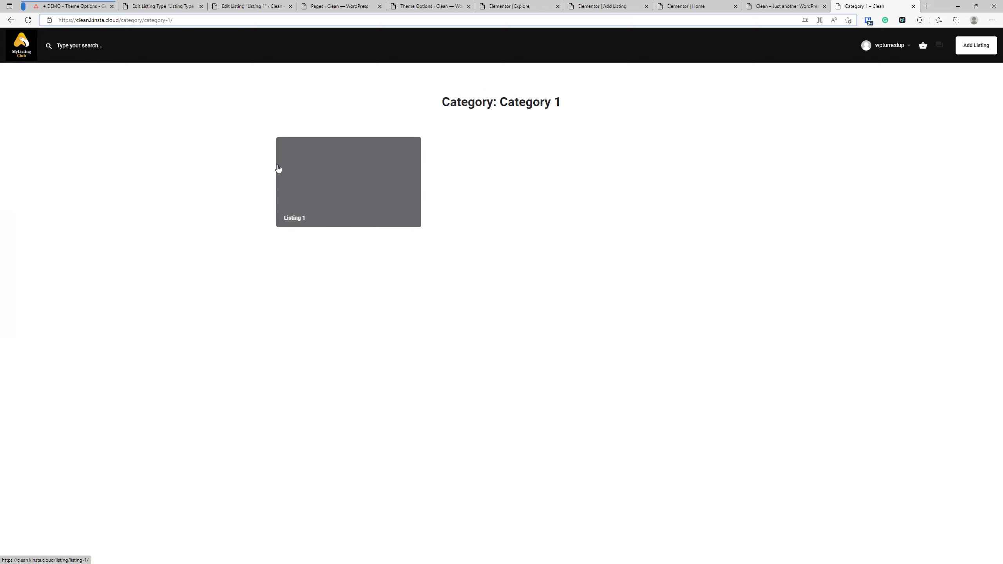
pyautogui.click(81, 46)
pyautogui.click(25, 43)
pyautogui.click(63, 46)
pyautogui.click(67, 105)
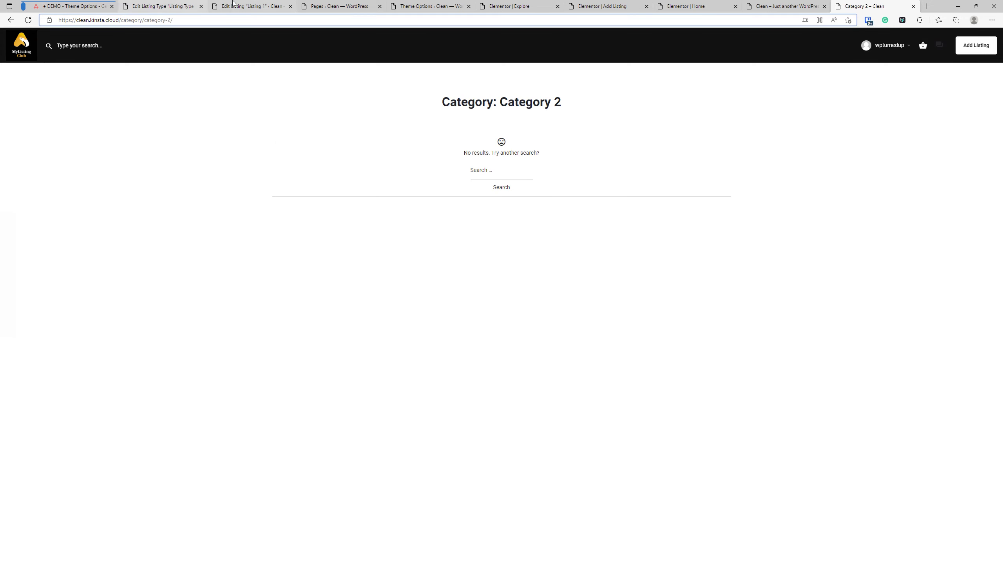
# In the theme's Explore options, set the Default Explore Listings page to Explore.
pyautogui.click(394, 5)
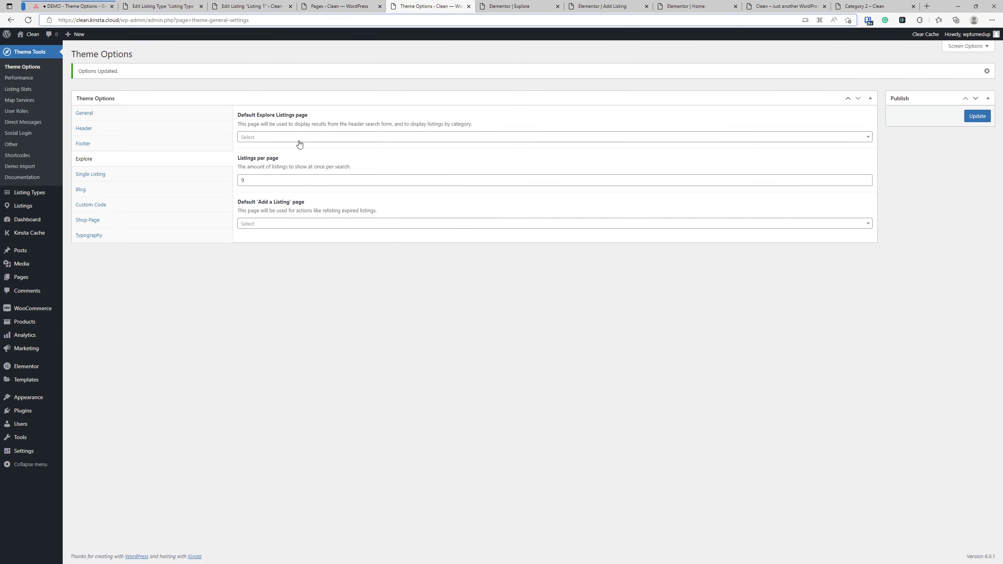
pyautogui.click(977, 116)
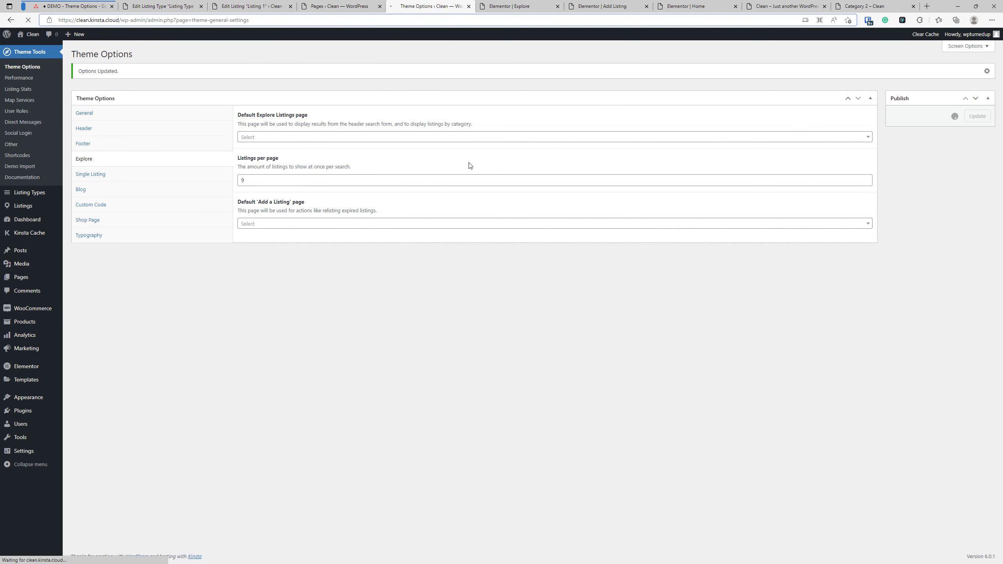
pyautogui.click(299, 135)
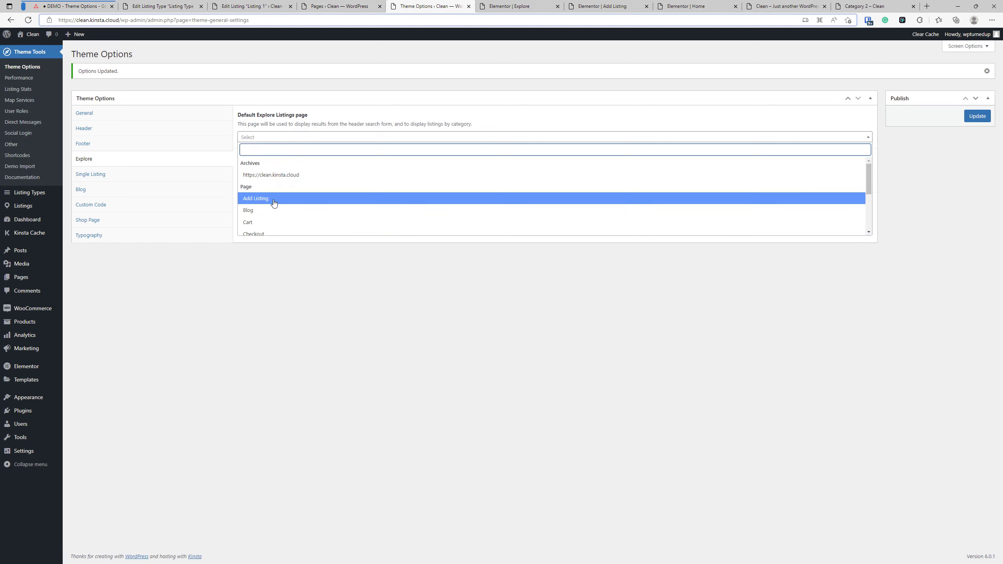
pyautogui.click(269, 223)
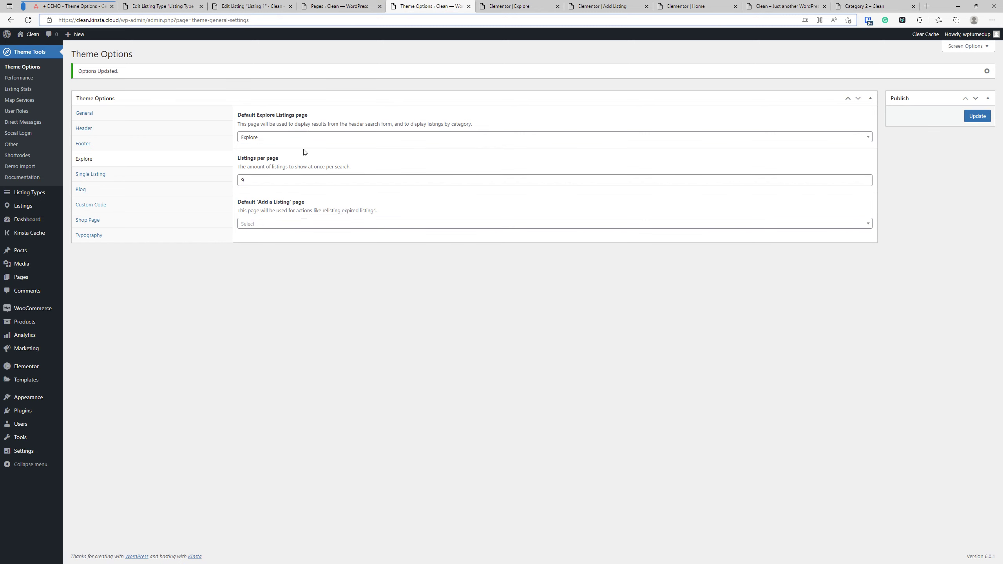
# Return to the front-end Category 2 page and open the Category 1 archive from the header search suggestions.
pyautogui.click(861, 6)
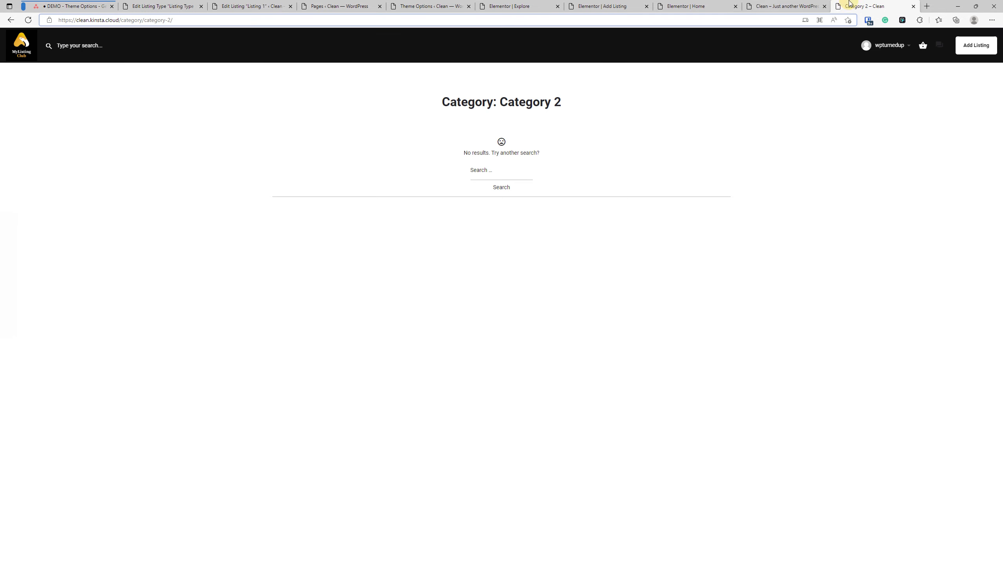
pyautogui.click(779, 6)
pyautogui.click(849, 6)
pyautogui.click(67, 45)
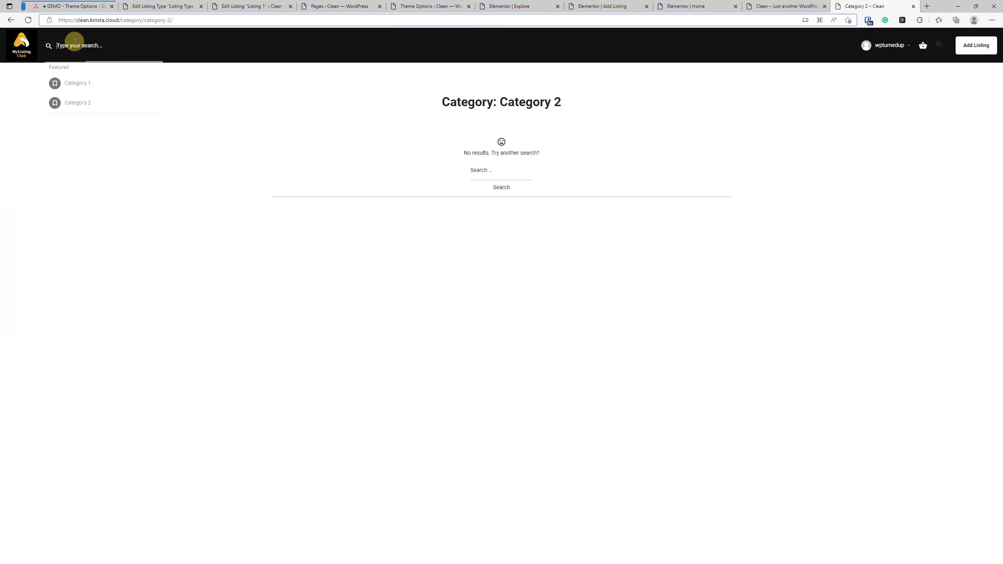
pyautogui.click(74, 85)
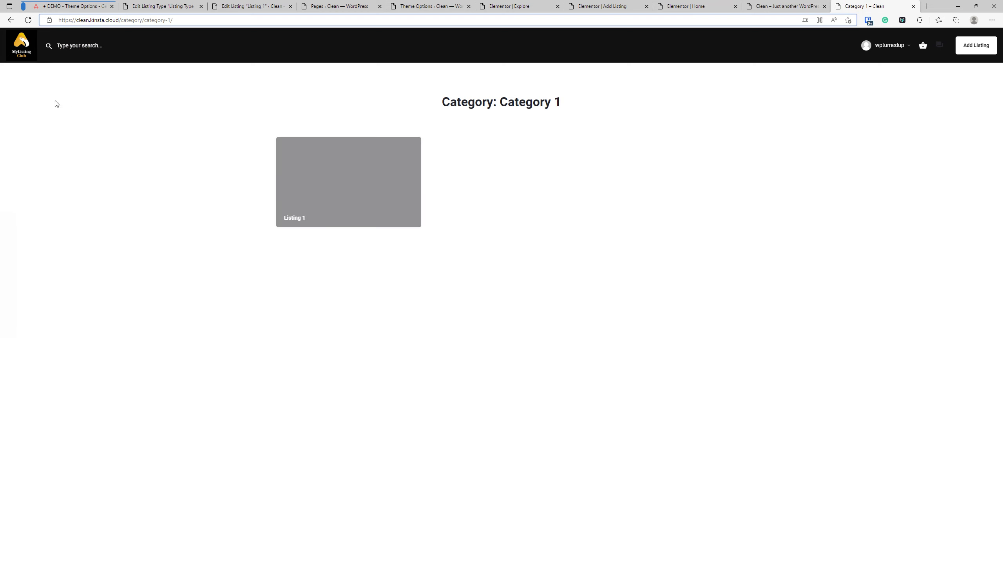
# Load the site's /explore/ address in place of the Category 1 archive.
pyautogui.click(134, 20)
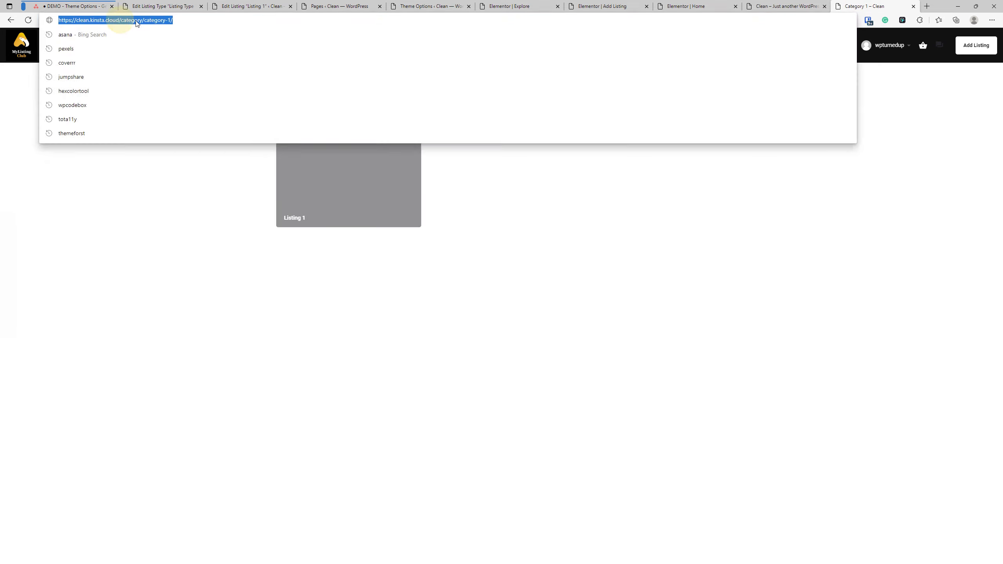
pyautogui.moveTo(121, 20); pyautogui.dragTo(226, 21)
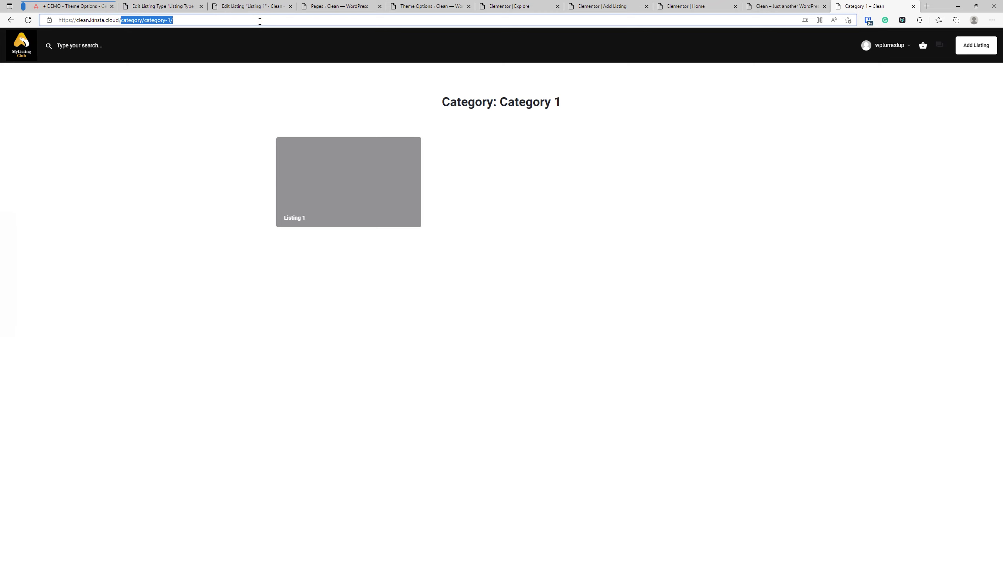
pyautogui.write('ex')
pyautogui.press('Return')
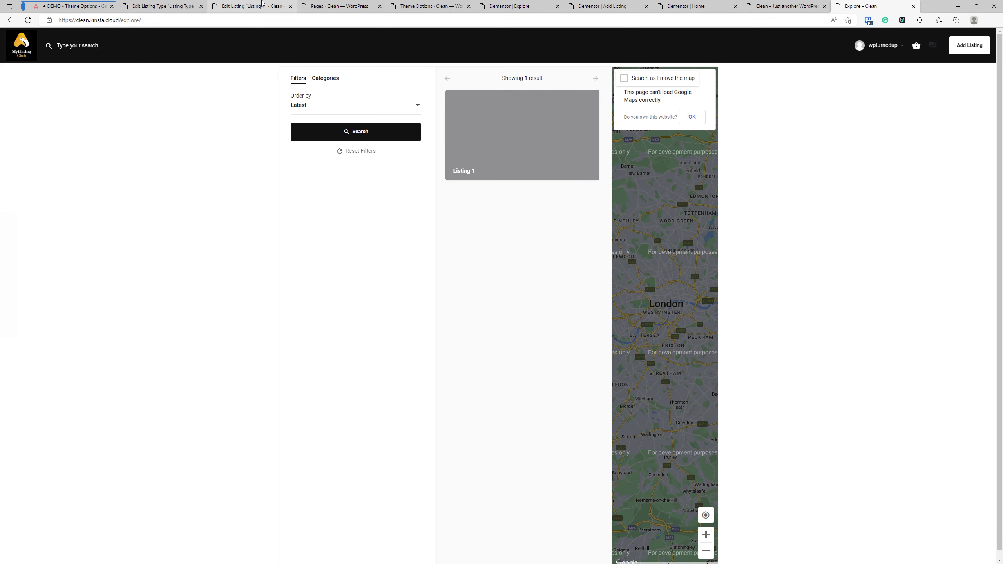
# Set the Explore page section's content width to Full Width in Elementor, update it and reload the front-end Explore page.
pyautogui.click(510, 6)
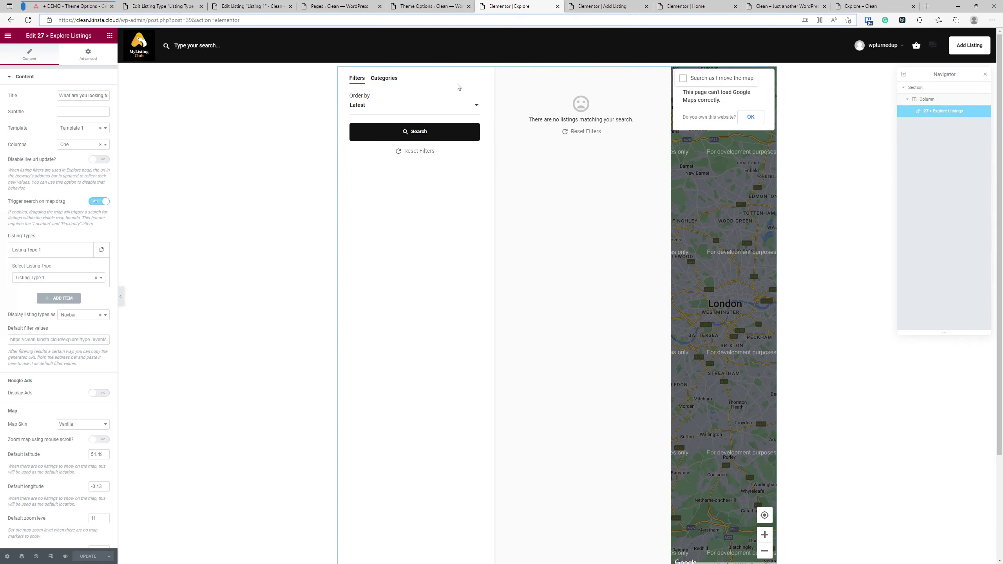
pyautogui.click(556, 68)
pyautogui.click(83, 96)
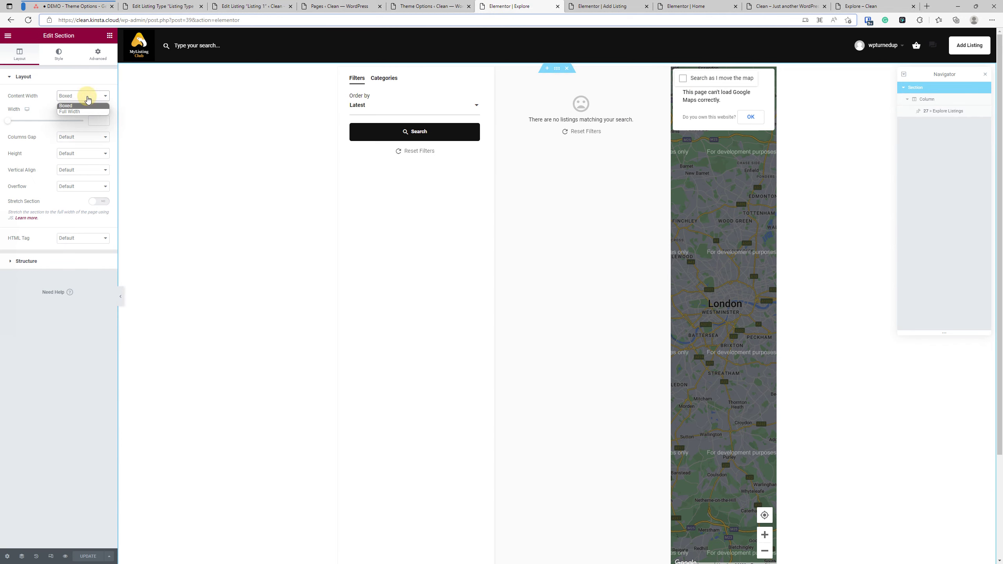
pyautogui.click(69, 112)
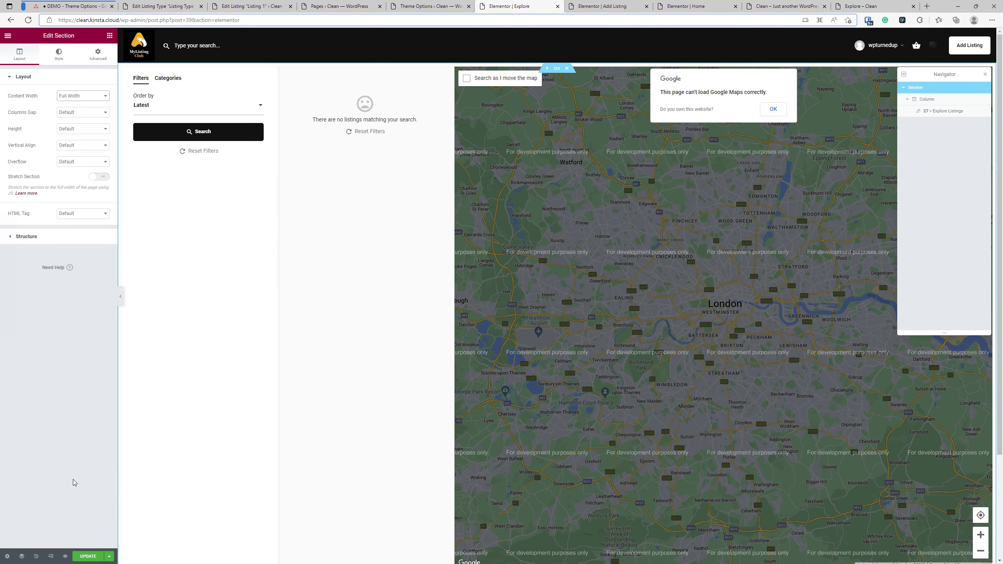
pyautogui.click(86, 559)
pyautogui.click(865, 7)
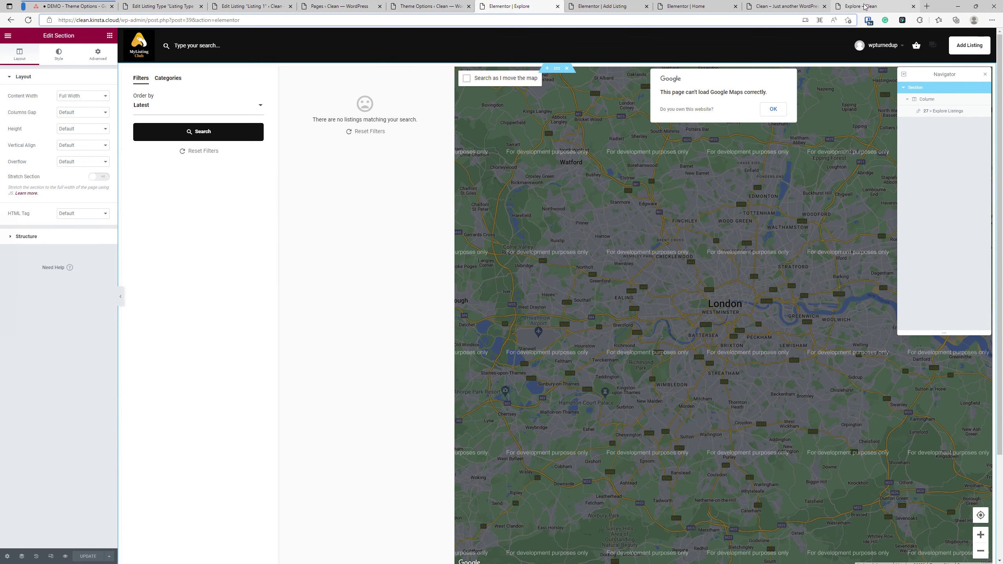
pyautogui.press('F5')
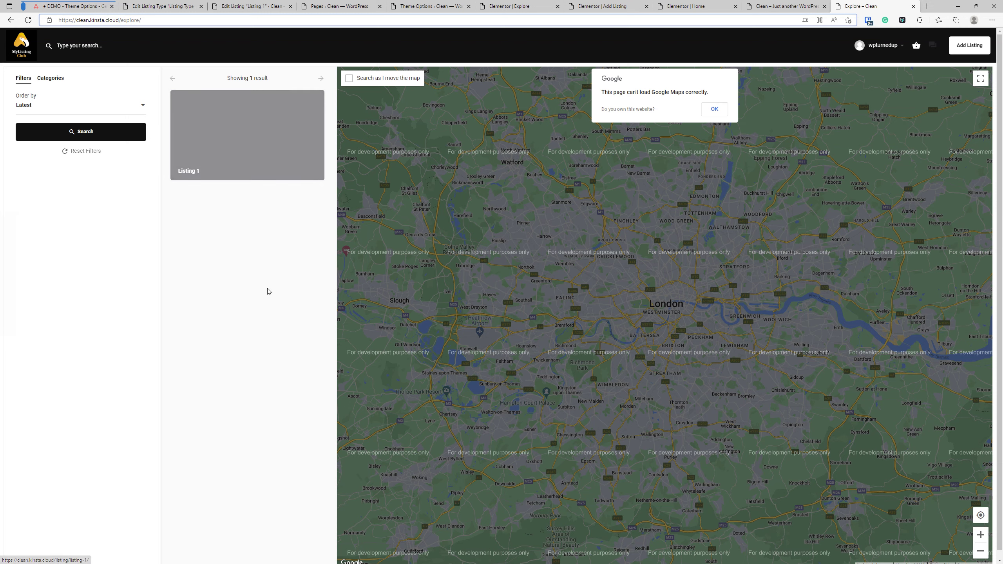
# Set Listings per page to 100 in the theme's Explore options, update them and reload the front-end Explore page.
pyautogui.click(413, 5)
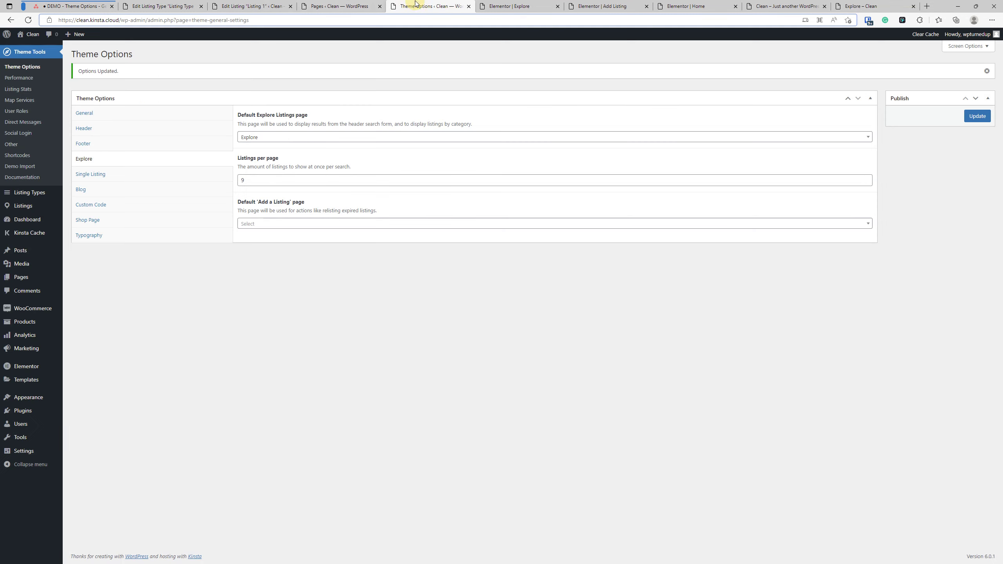
pyautogui.click(253, 182)
pyautogui.hotkey('ctrl', 'a')
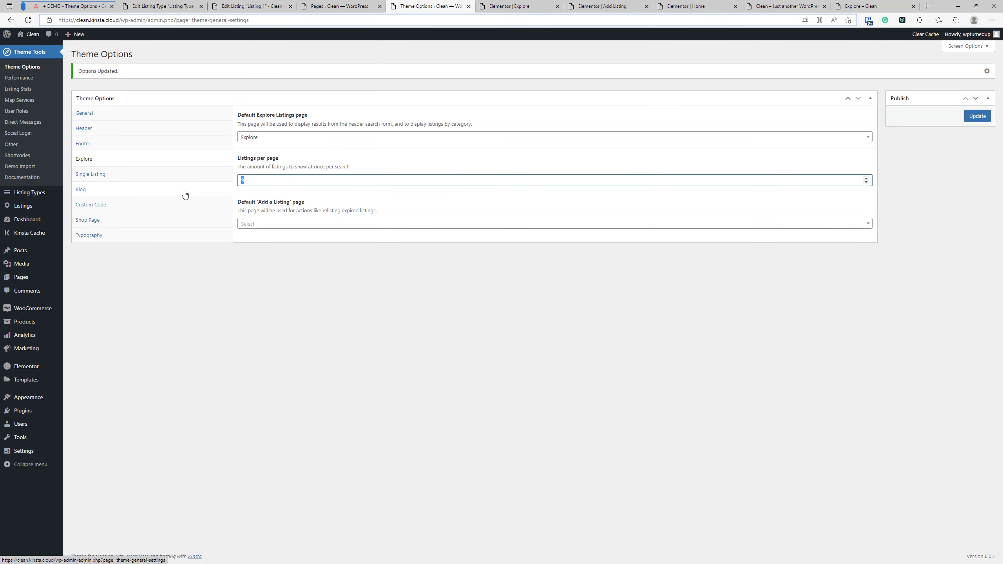
pyautogui.write('100')
pyautogui.click(977, 116)
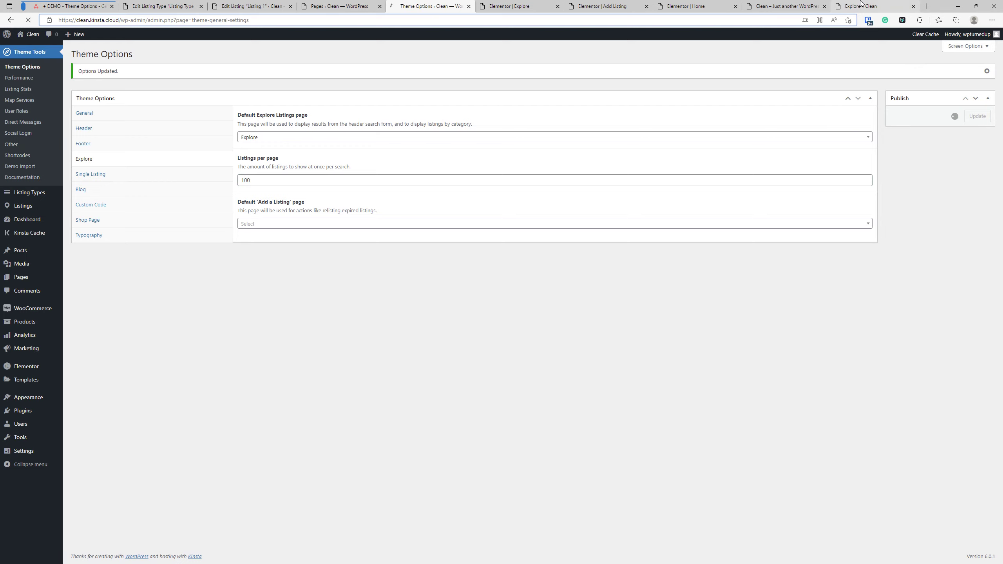
pyautogui.click(861, 6)
pyautogui.click(29, 20)
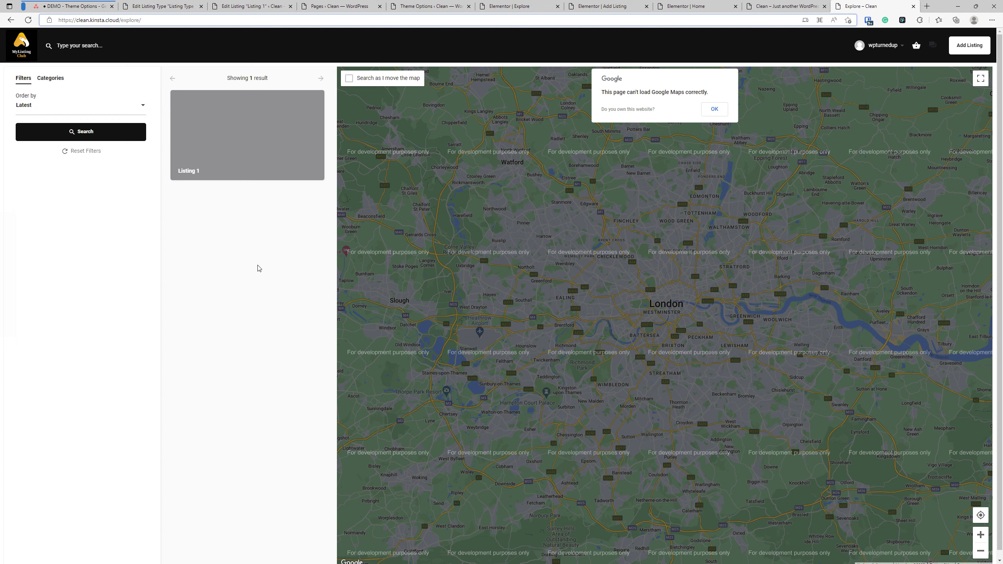
# Compare the Listings per page setting with the result count on the front-end Explore page.
pyautogui.hotkey('ctrl', '4')
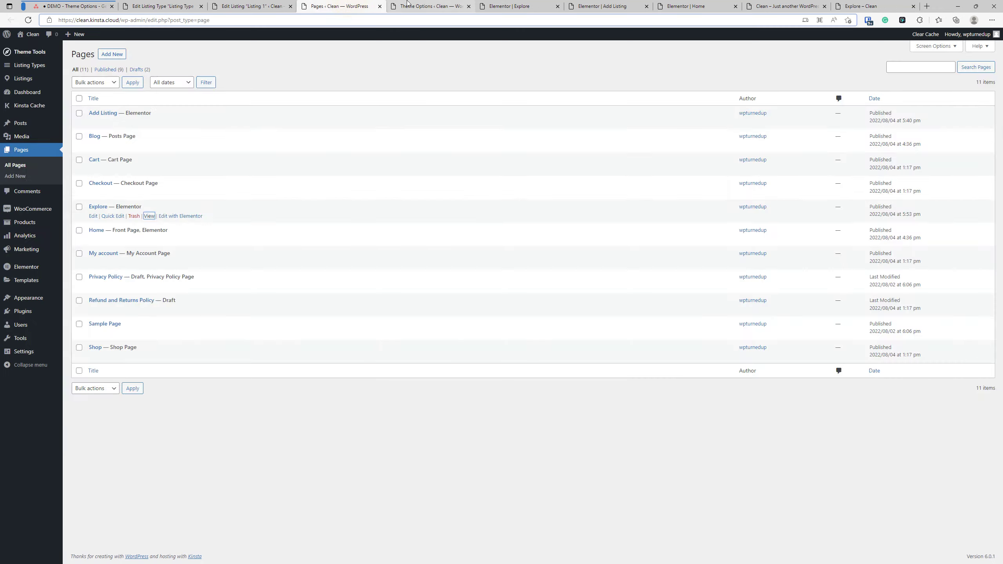
pyautogui.hotkey('ctrl', '5')
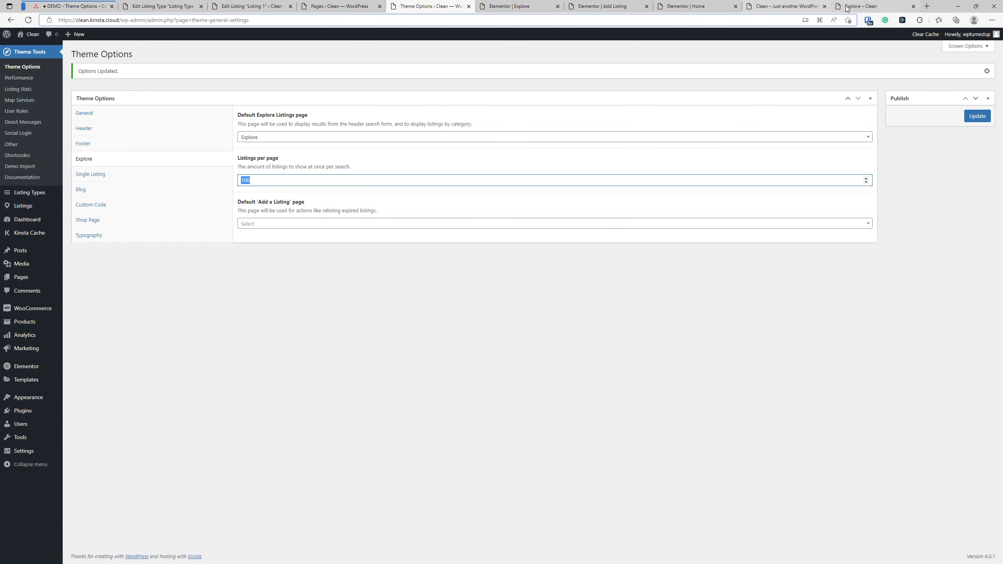
pyautogui.click(845, 6)
pyautogui.moveTo(272, 80); pyautogui.dragTo(227, 81)
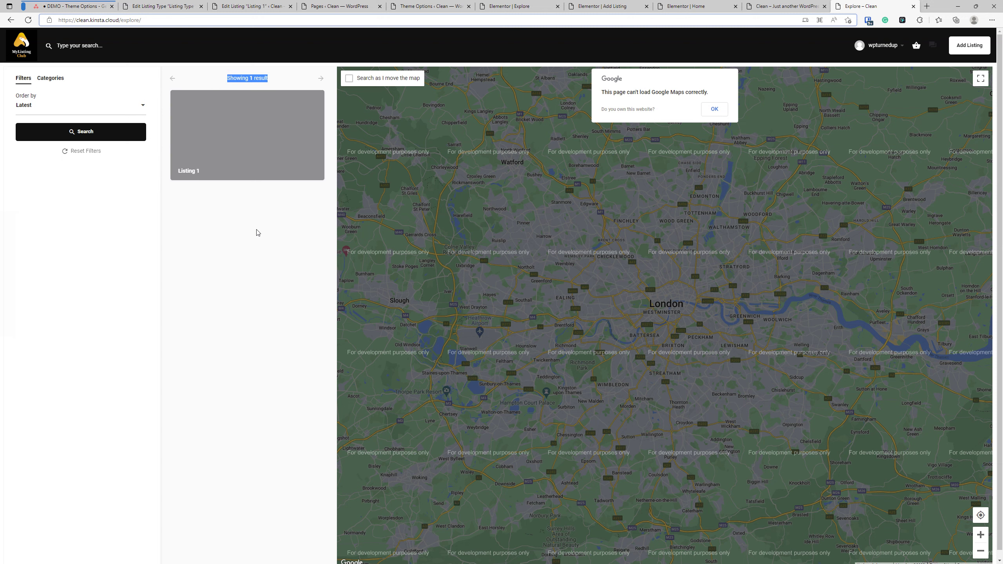
pyautogui.click(240, 245)
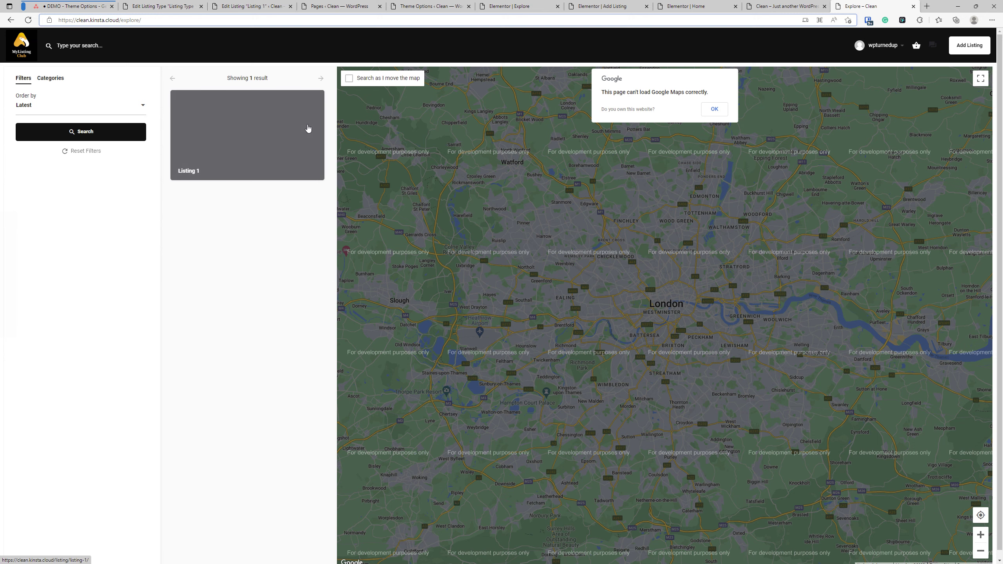
pyautogui.click(432, 6)
pyautogui.click(278, 182)
pyautogui.moveTo(278, 182); pyautogui.dragTo(190, 191)
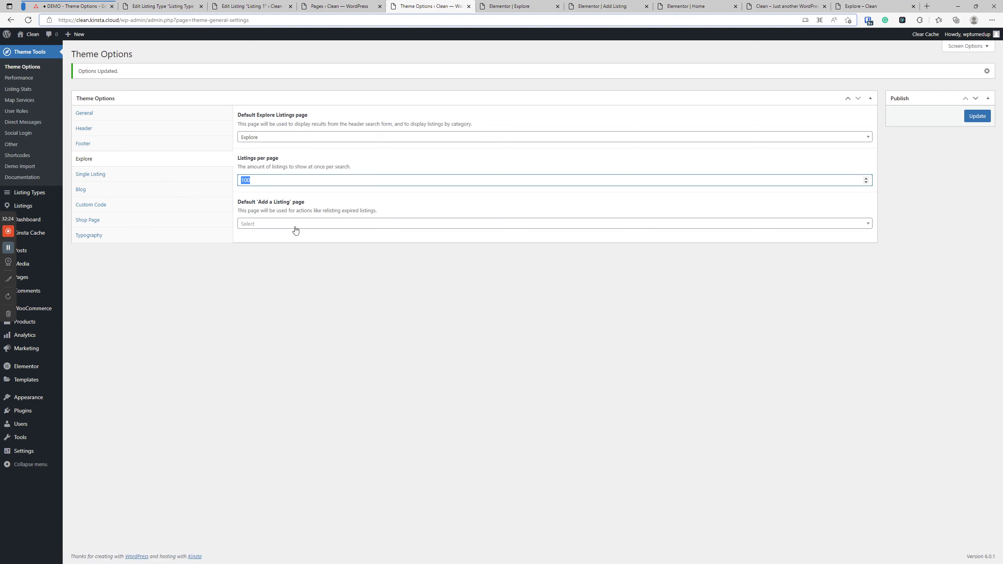
pyautogui.click(320, 350)
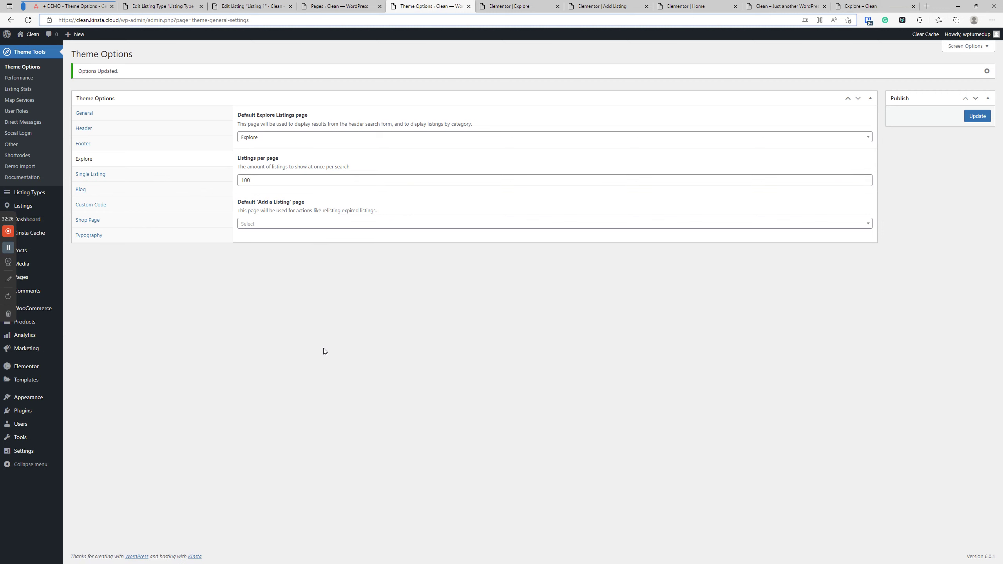
# Set the Default 'Add a Listing' page to Add Listing and update the theme options.
pyautogui.click(273, 228)
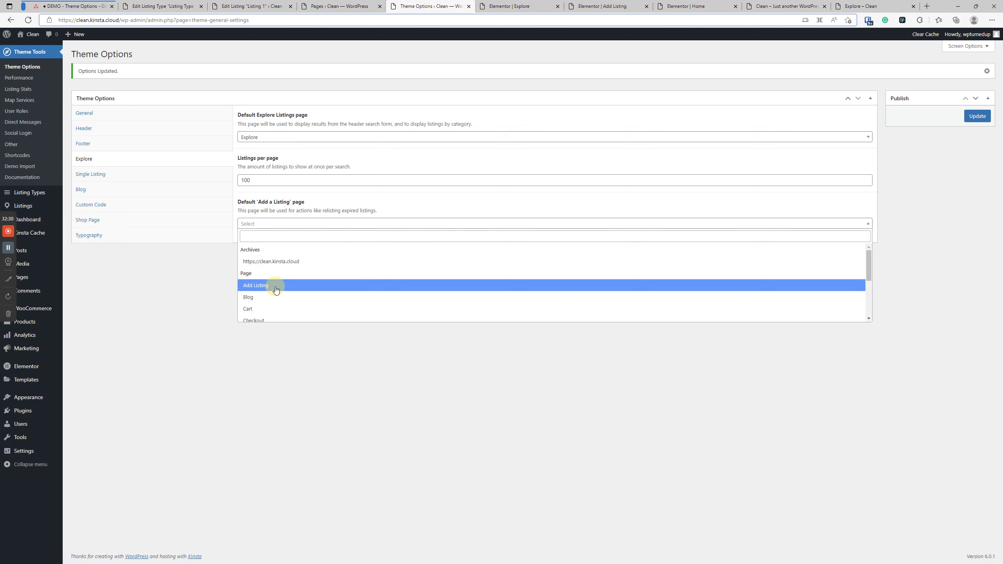
pyautogui.click(275, 290)
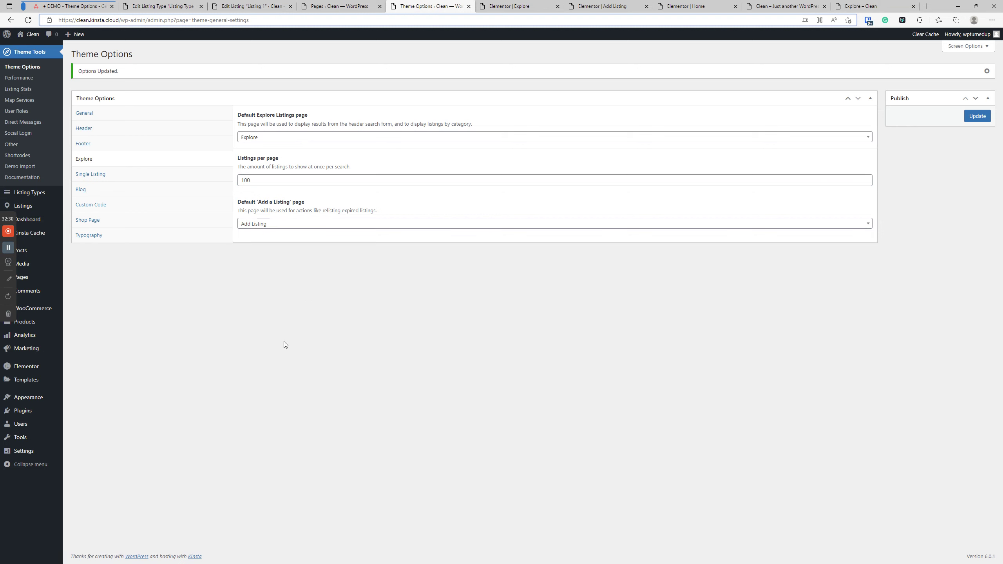
pyautogui.tripleClick(277, 209)
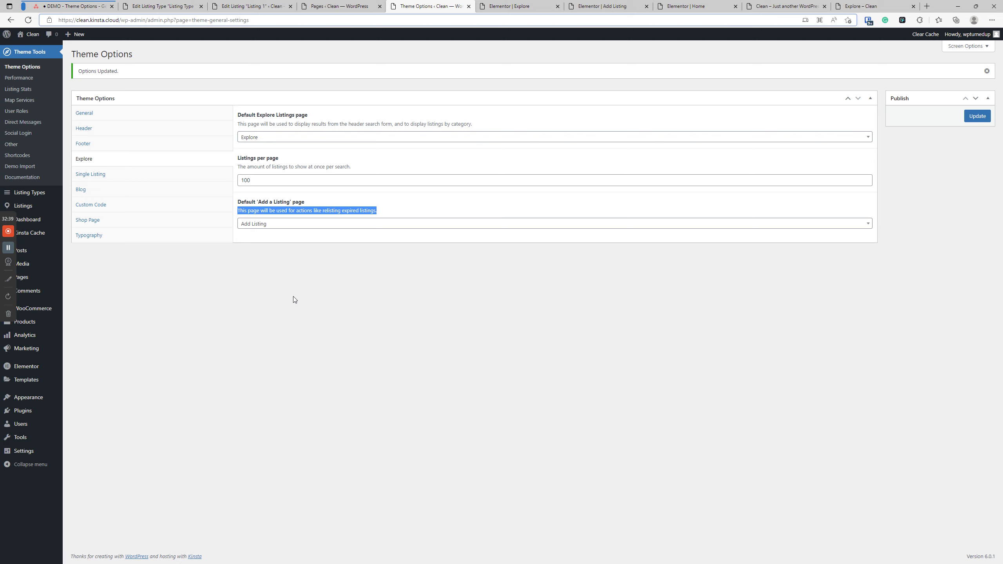
pyautogui.click(477, 390)
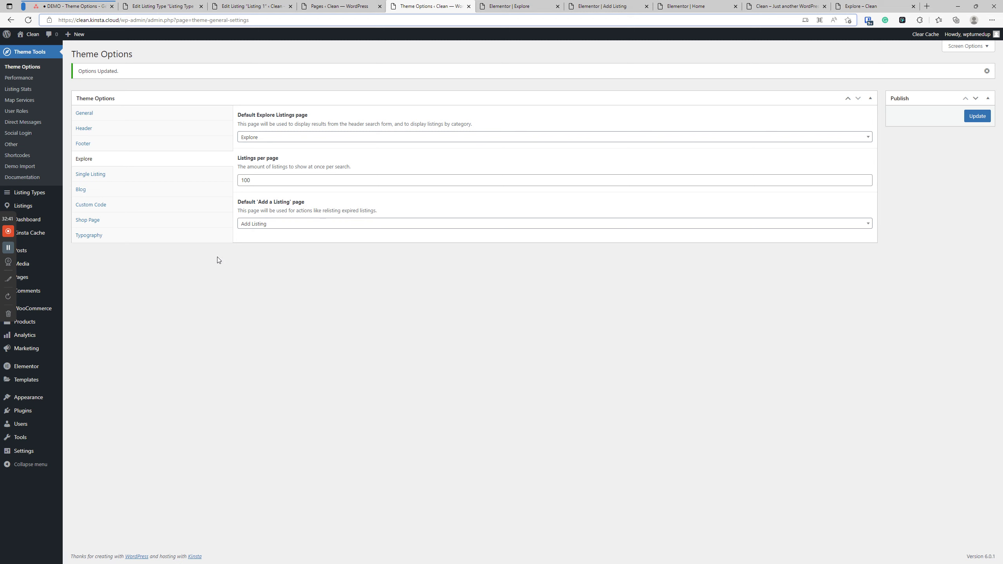
pyautogui.click(986, 118)
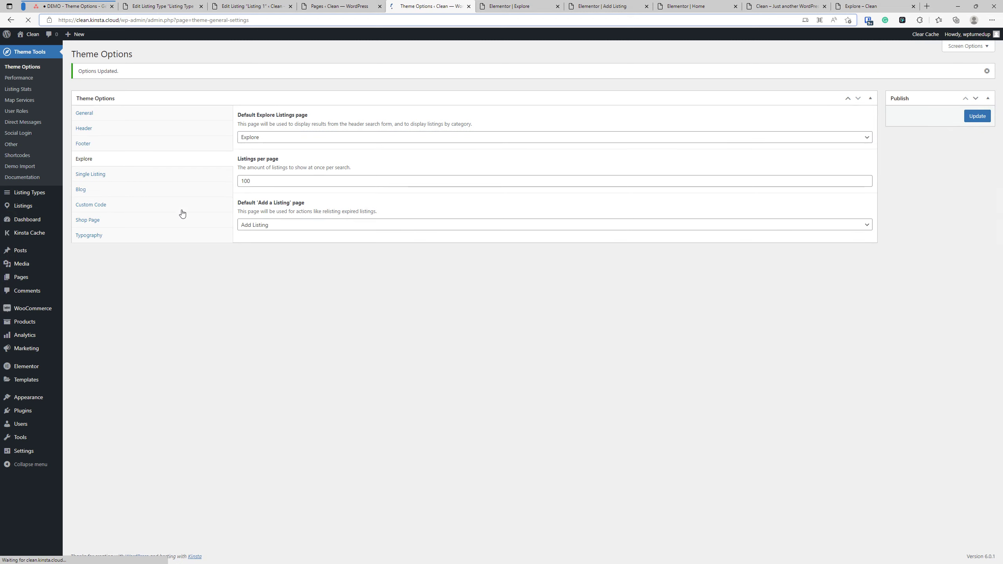
# Show the Single Listing theme options and open Listing 1 from the front-end Explore page.
pyautogui.click(134, 178)
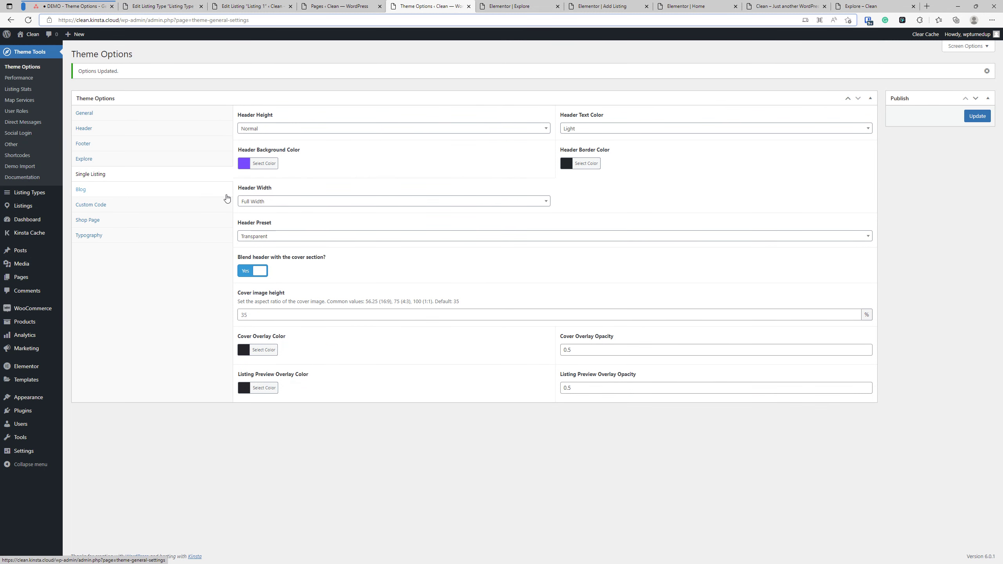
pyautogui.click(882, 5)
pyautogui.click(287, 126)
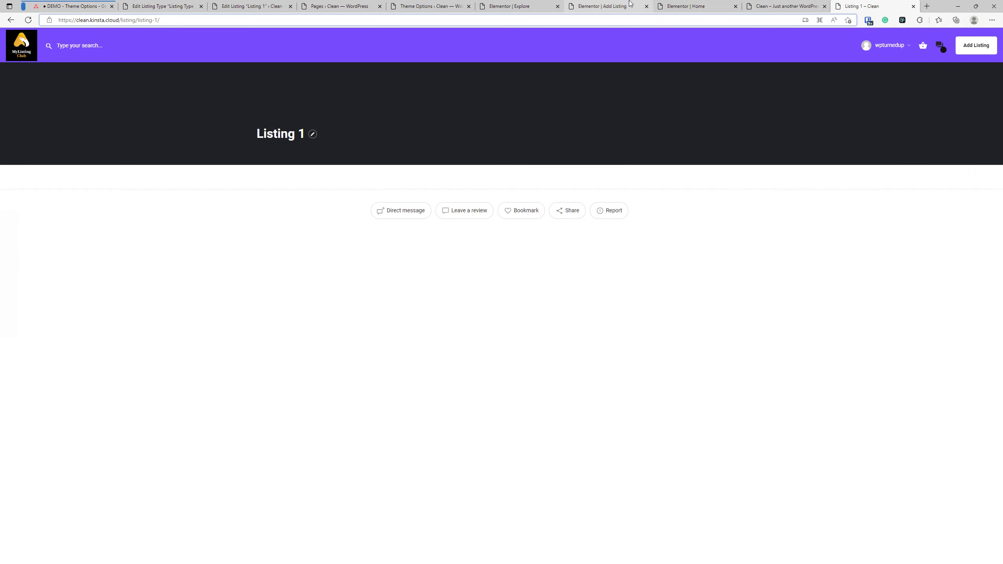
# Close the Elementor editor tabs, the site's front-end home tab and the Pages tab, keeping Theme Options and Listing 1 open.
pyautogui.click(630, 4)
pyautogui.click(647, 7)
pyautogui.click(647, 6)
pyautogui.click(646, 6)
pyautogui.click(513, 6)
pyautogui.click(557, 6)
pyautogui.click(442, 6)
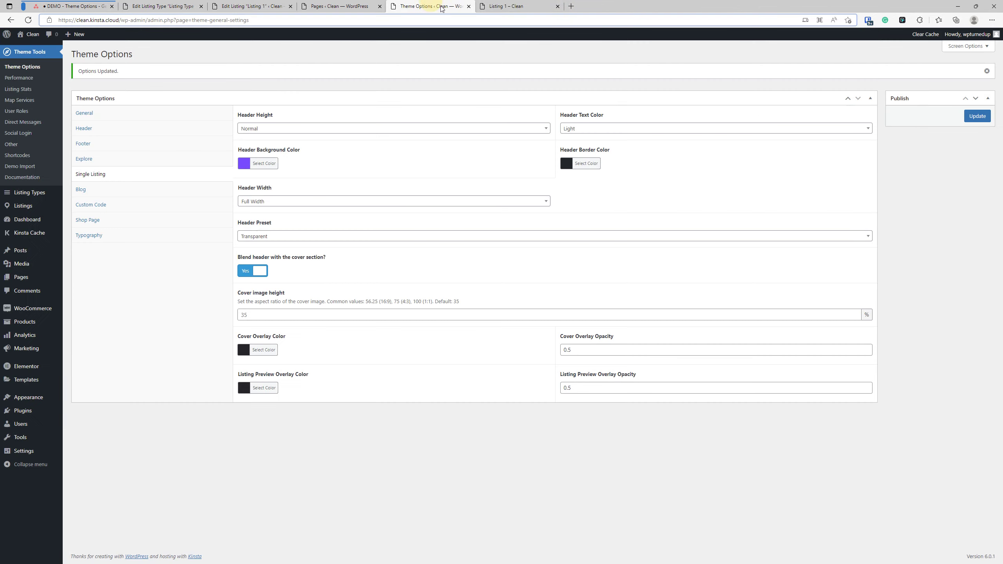
pyautogui.click(369, 6)
pyautogui.click(379, 6)
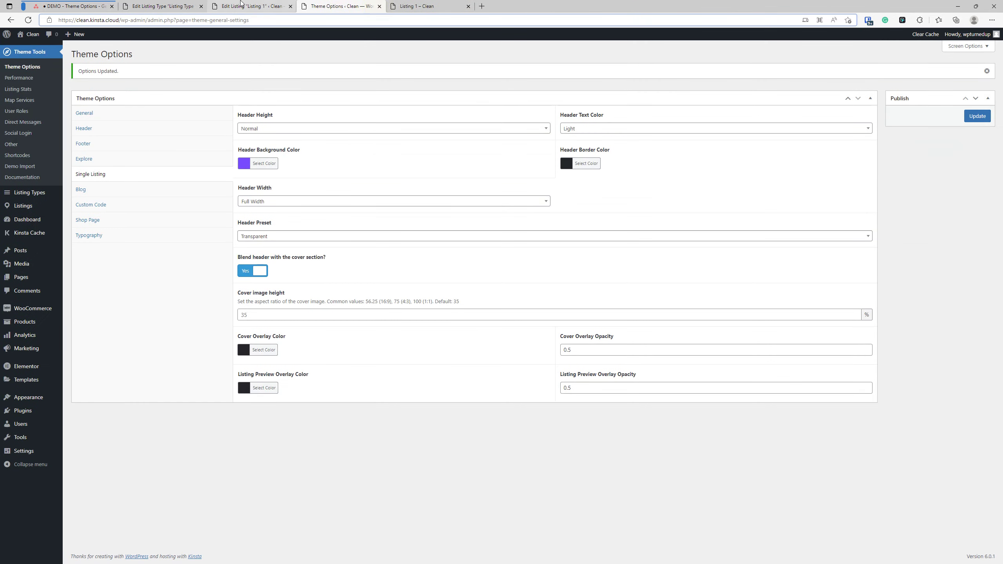
# Review the remaining browser tabs and move the Theme Options tab ahead of the Edit Listing Type tab.
pyautogui.click(253, 6)
pyautogui.click(162, 6)
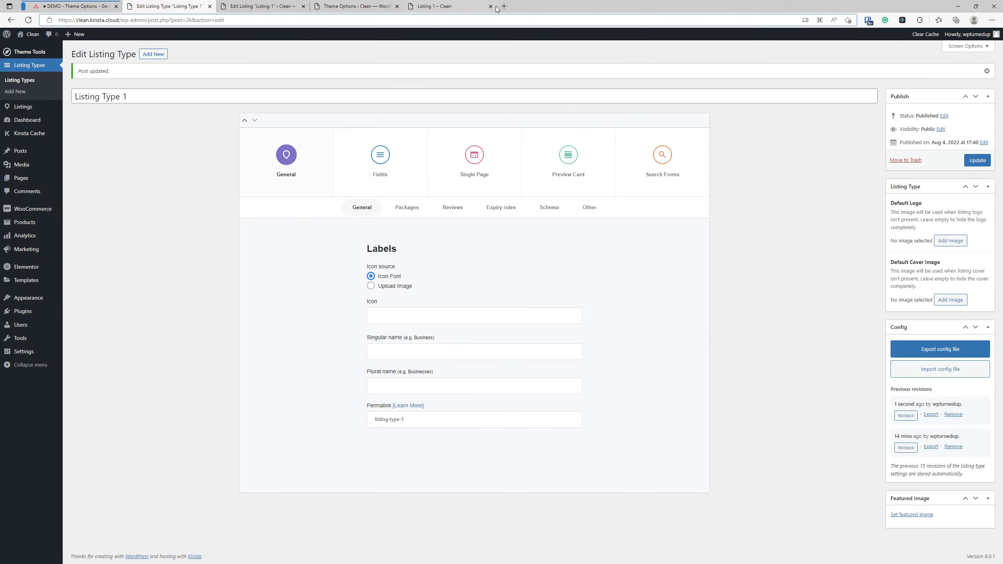
pyautogui.click(455, 6)
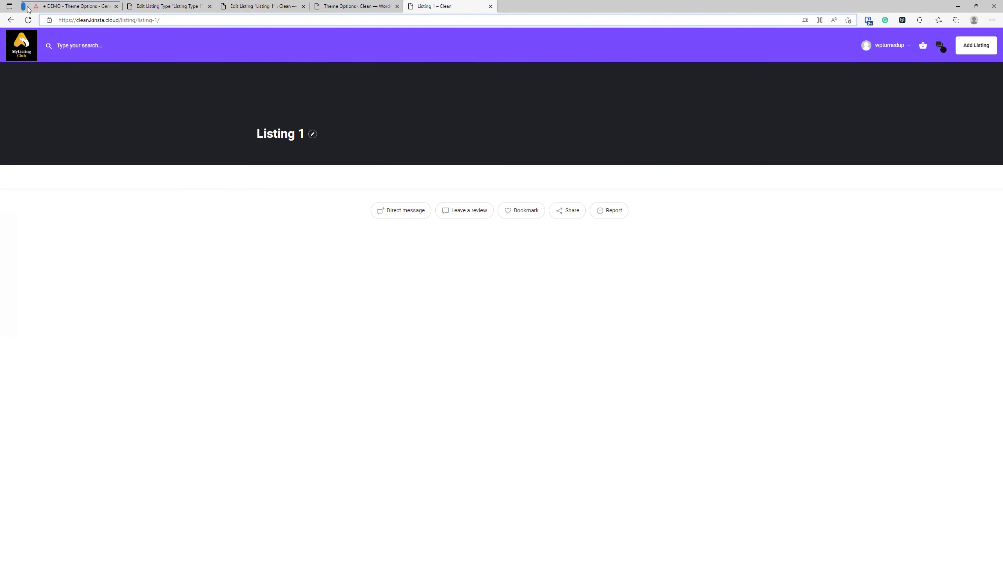
pyautogui.click(252, 6)
pyautogui.moveTo(356, 7); pyautogui.dragTo(169, 6)
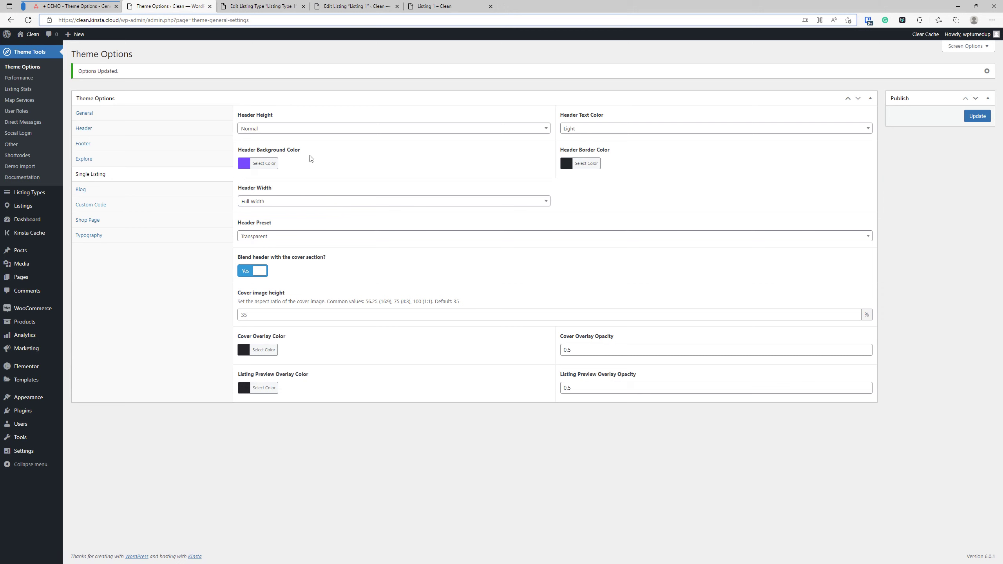
# Set the single listing Header Height to Extended and update the theme options.
pyautogui.click(258, 134)
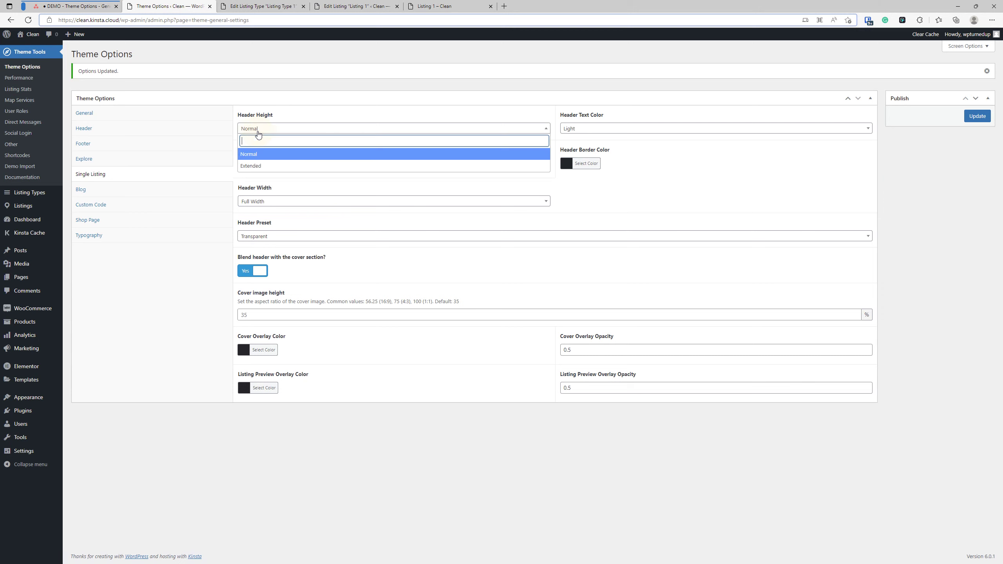
pyautogui.click(265, 167)
pyautogui.click(977, 116)
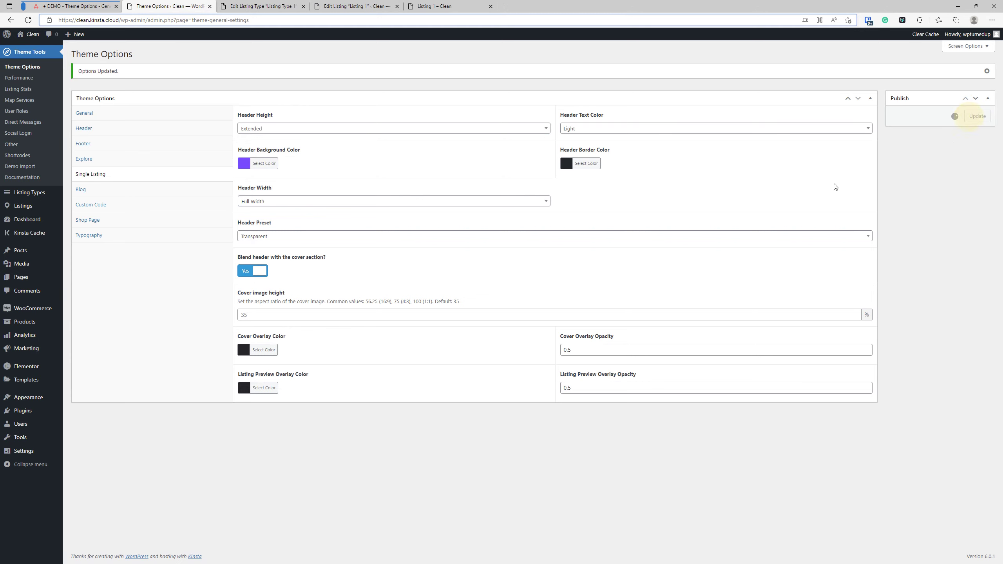
# Duplicate the Listing 1 page in a second browser tab and compare its header height with the original page.
pyautogui.click(450, 6)
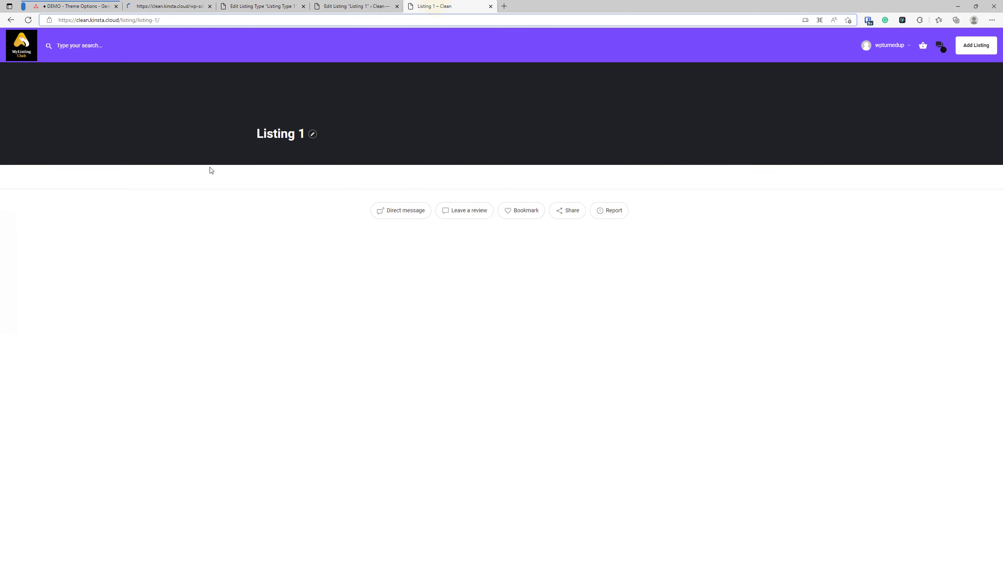
pyautogui.rightClick(434, 7)
pyautogui.click(469, 49)
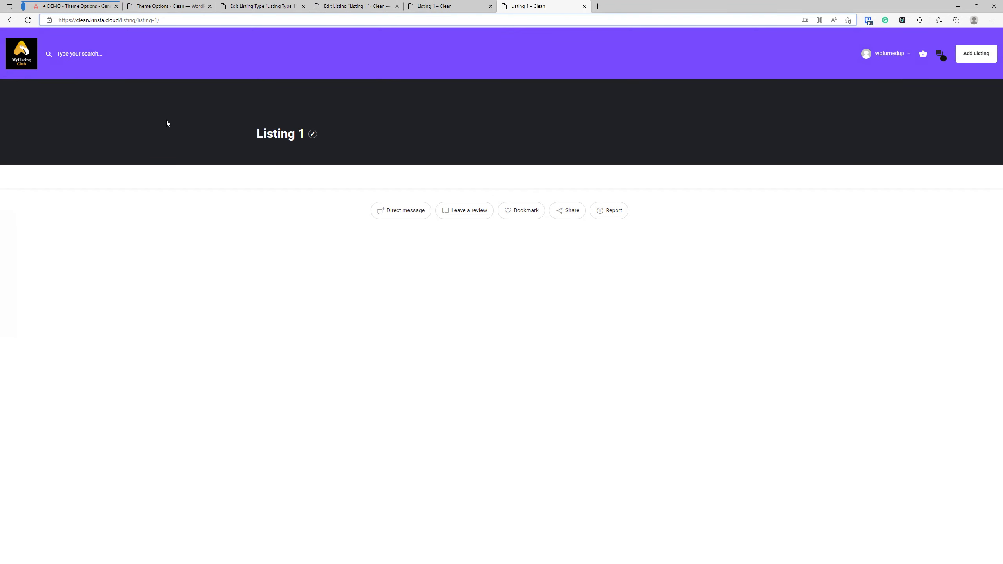
pyautogui.click(411, 6)
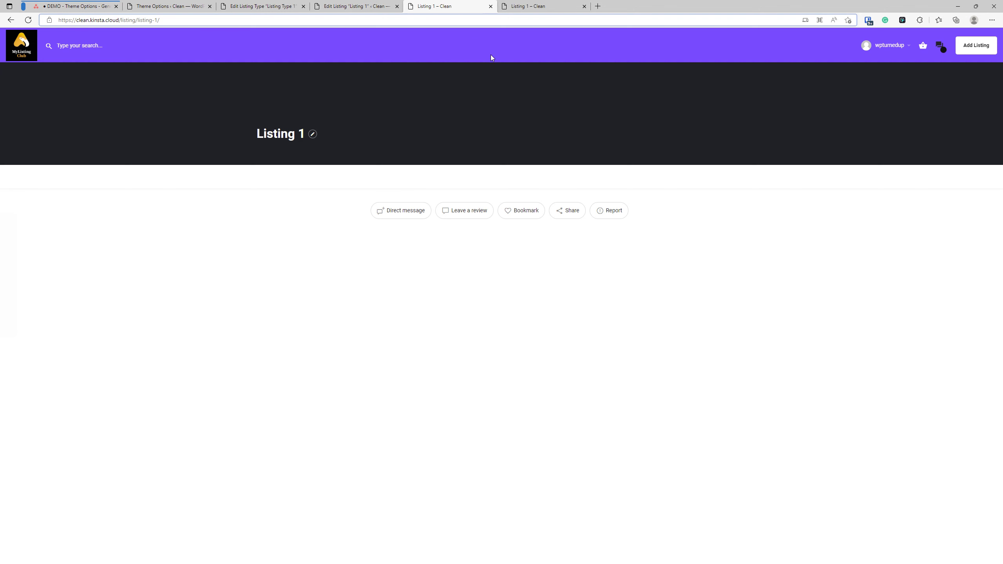
pyautogui.click(525, 6)
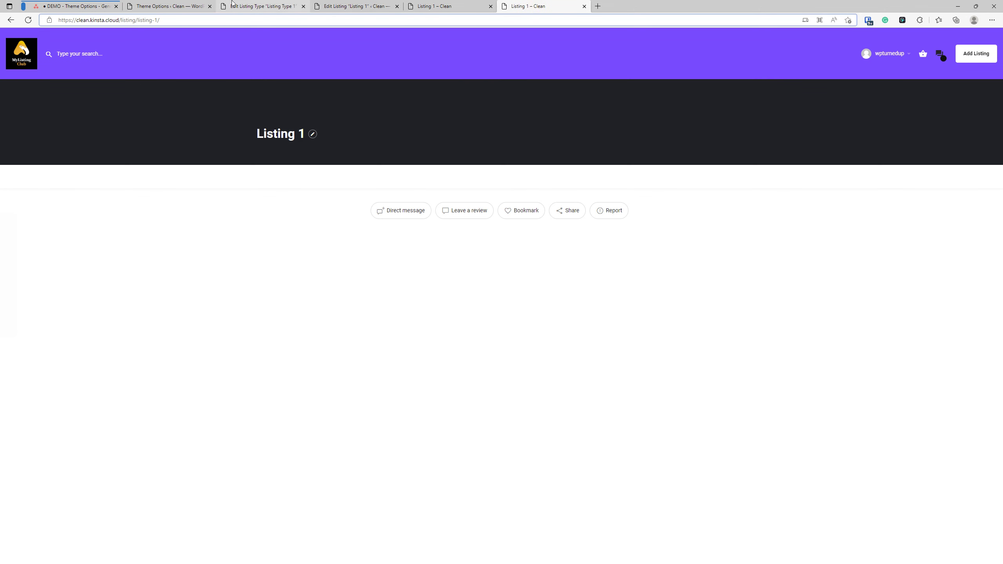
# Set the single listing header height back to Normal in the theme options.
pyautogui.click(158, 6)
pyautogui.click(273, 129)
pyautogui.click(270, 154)
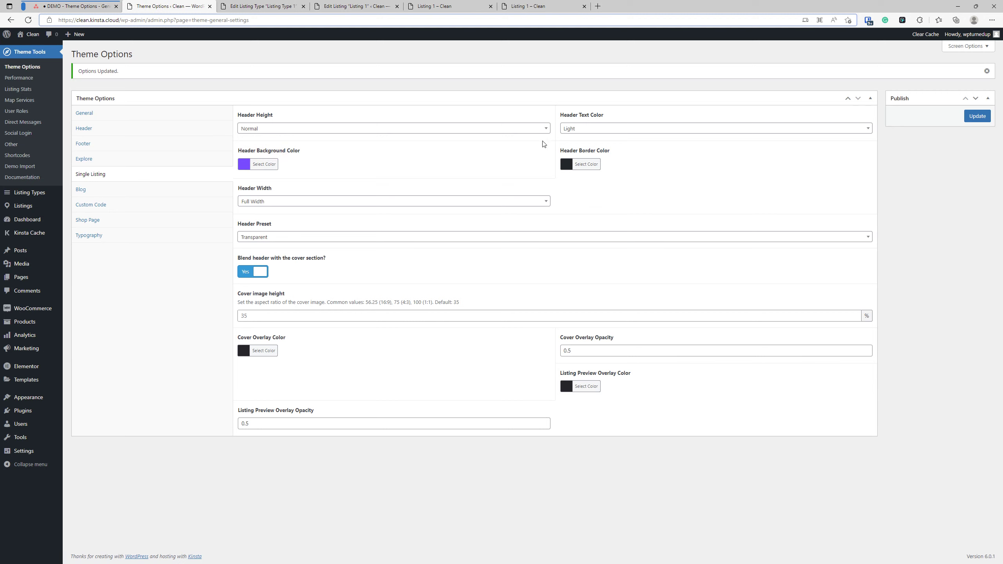
# Change the single listing header background color to #111111.
pyautogui.click(271, 164)
pyautogui.doubleClick(293, 163)
pyautogui.press('BackSpace')
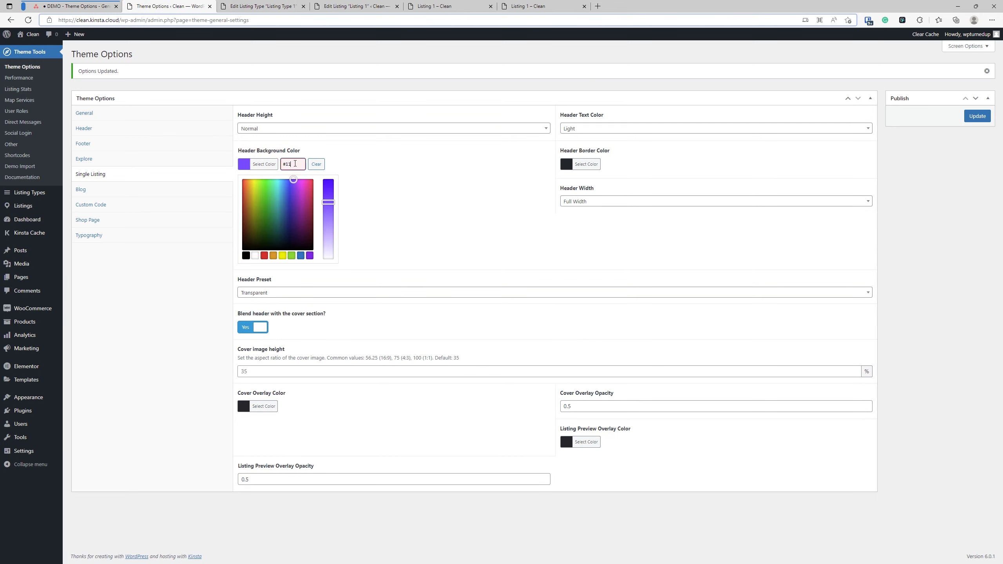
pyautogui.click(389, 162)
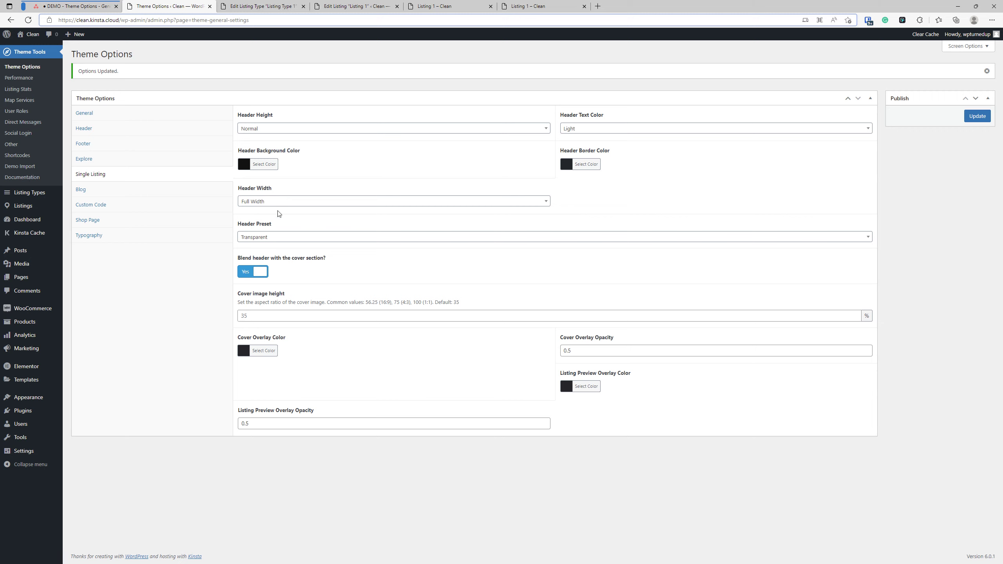
# Try the Boxed header width for single listings and switch it back to Full Width.
pyautogui.click(268, 202)
pyautogui.click(269, 202)
pyautogui.click(269, 203)
pyautogui.click(271, 240)
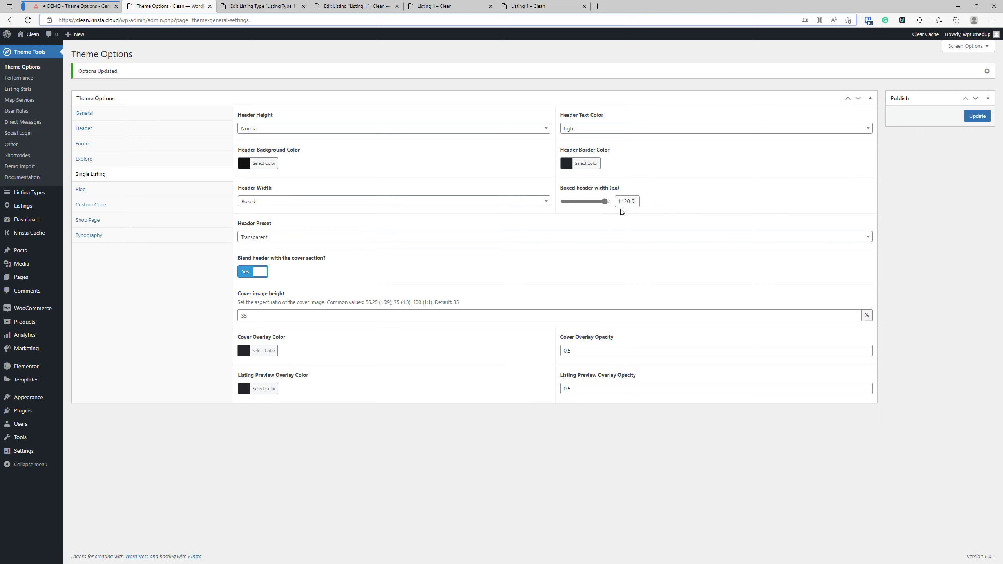
pyautogui.click(279, 203)
pyautogui.click(276, 228)
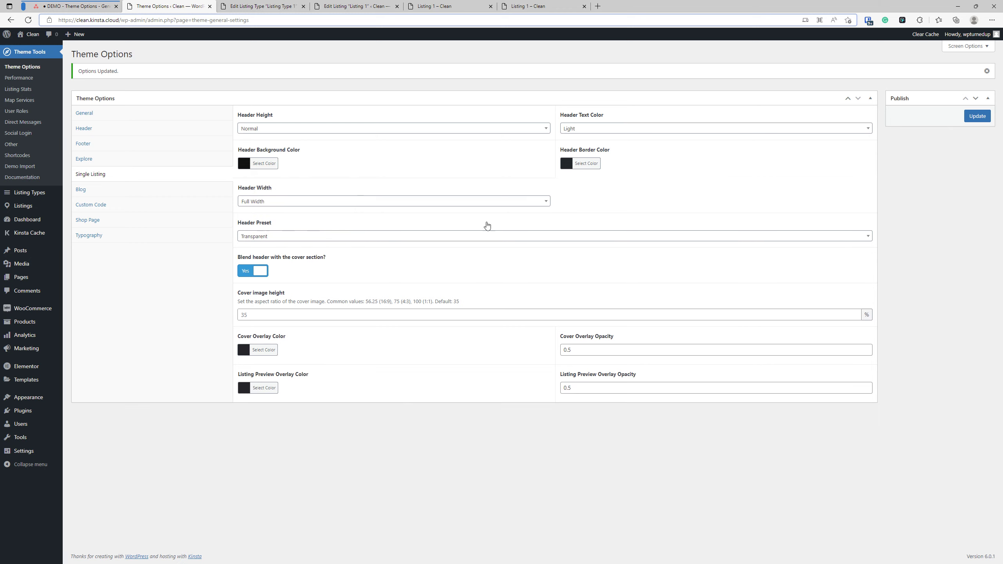
# Save the theme options and reload the duplicated Listing 1 page to check its header.
pyautogui.click(978, 116)
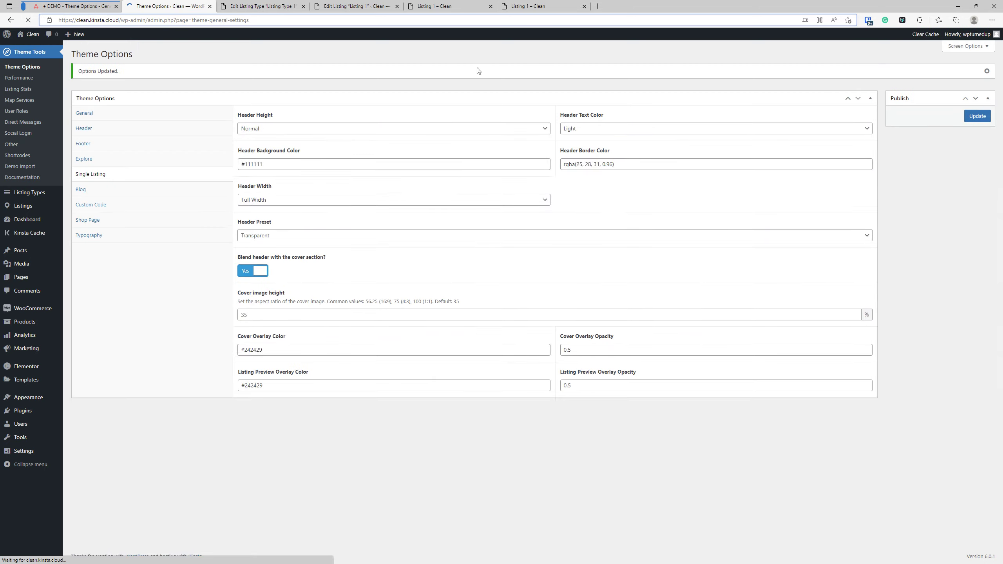
pyautogui.click(529, 6)
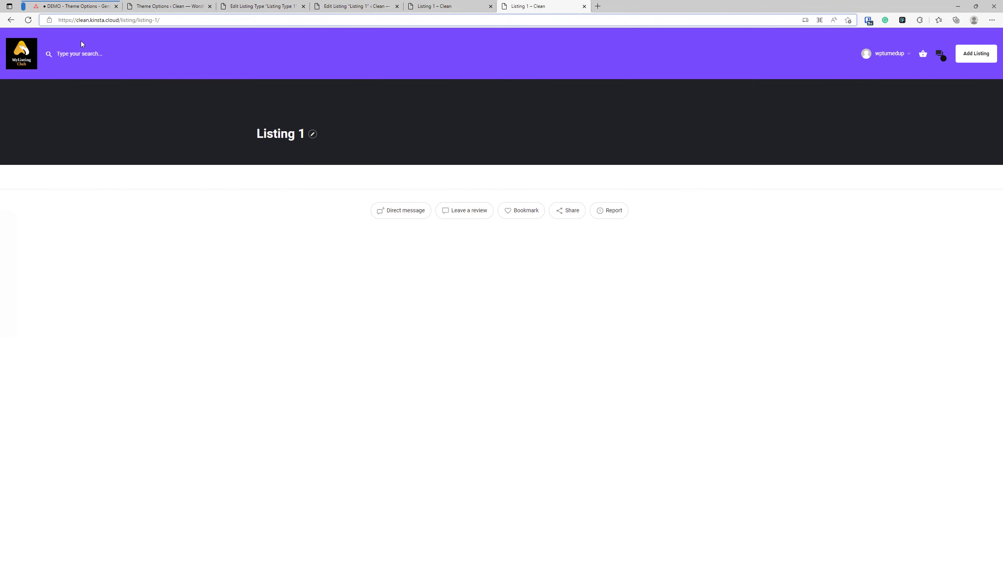
pyautogui.click(30, 24)
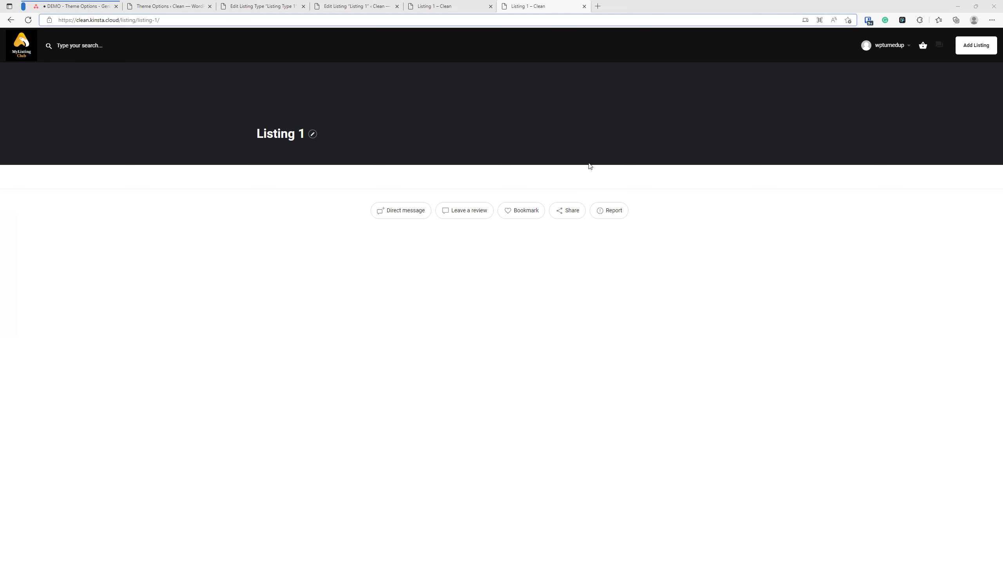
# Set the single listing header preset to Default and save the theme options.
pyautogui.click(169, 6)
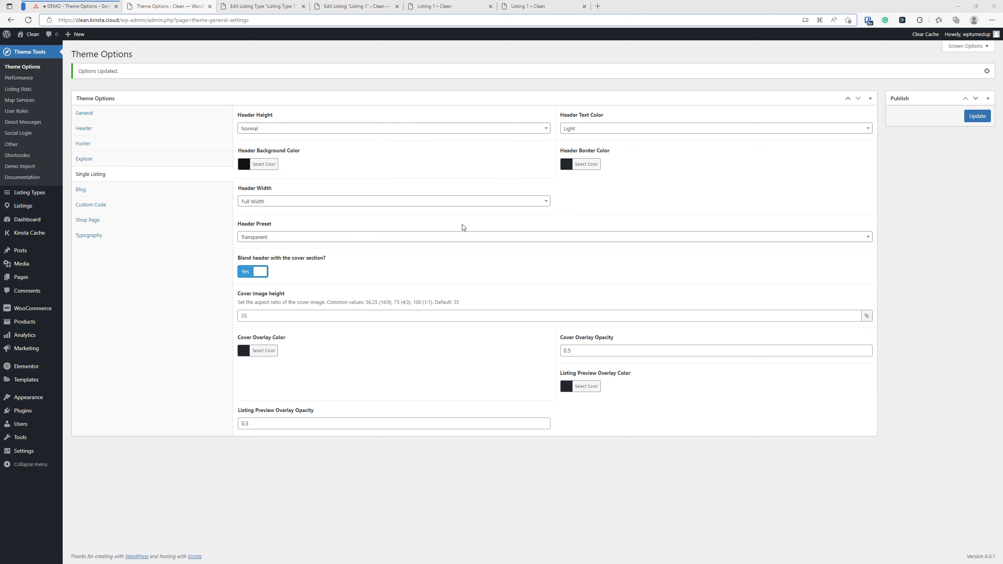
pyautogui.click(303, 238)
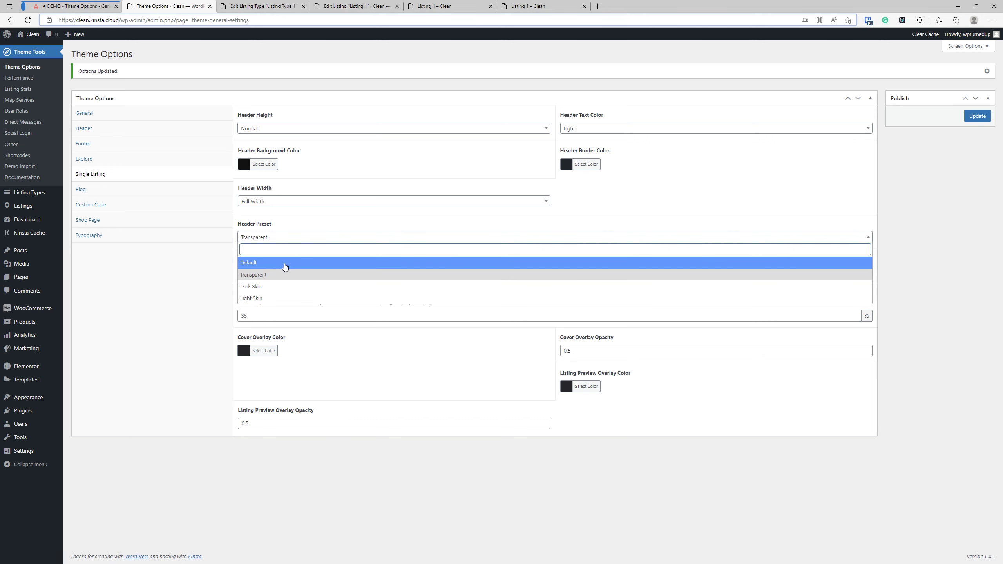
pyautogui.click(320, 462)
pyautogui.click(261, 238)
pyautogui.click(269, 241)
pyautogui.click(268, 239)
pyautogui.click(267, 263)
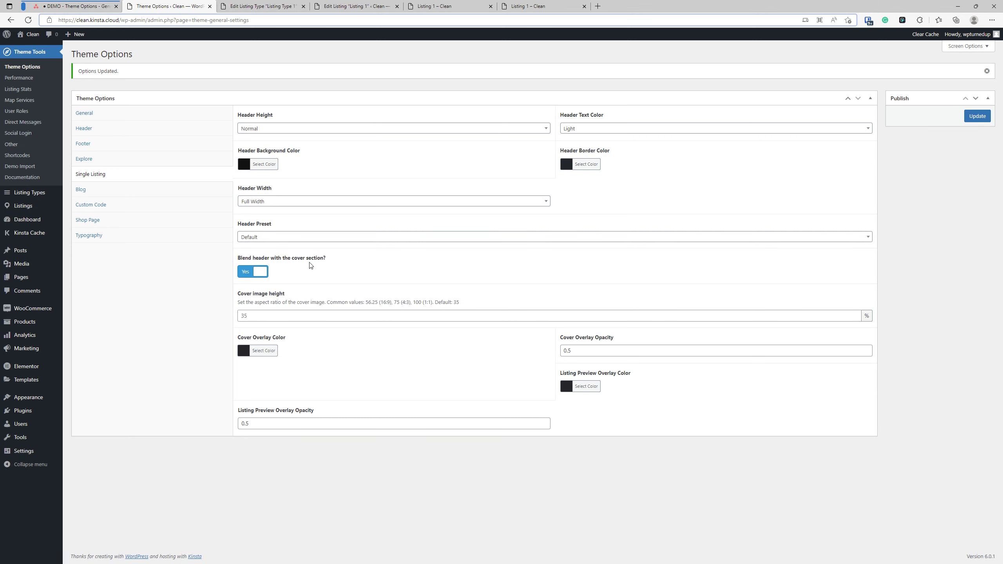
pyautogui.click(978, 116)
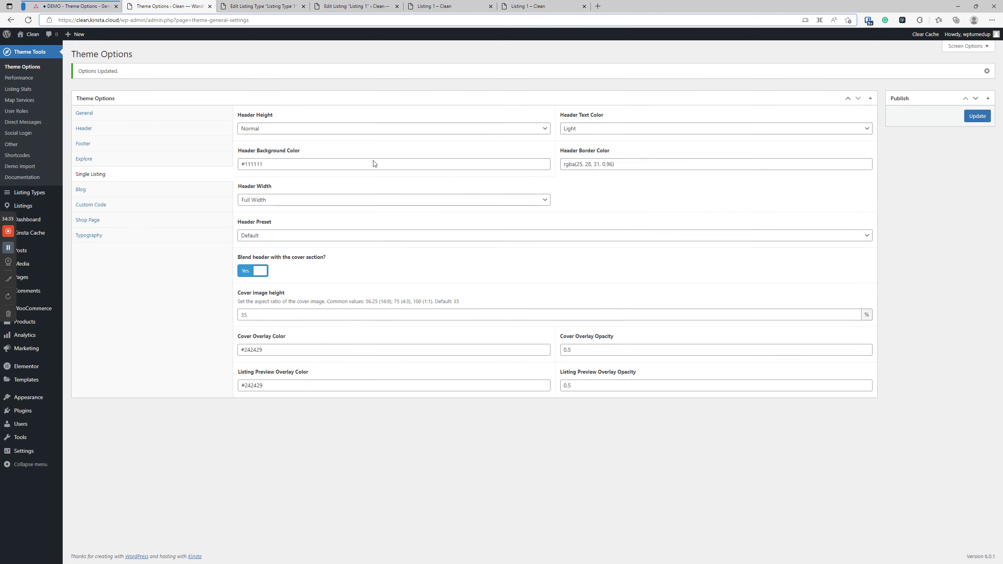
# Refresh the original Listing 1 page to check how the Default header preset looks.
pyautogui.click(505, 8)
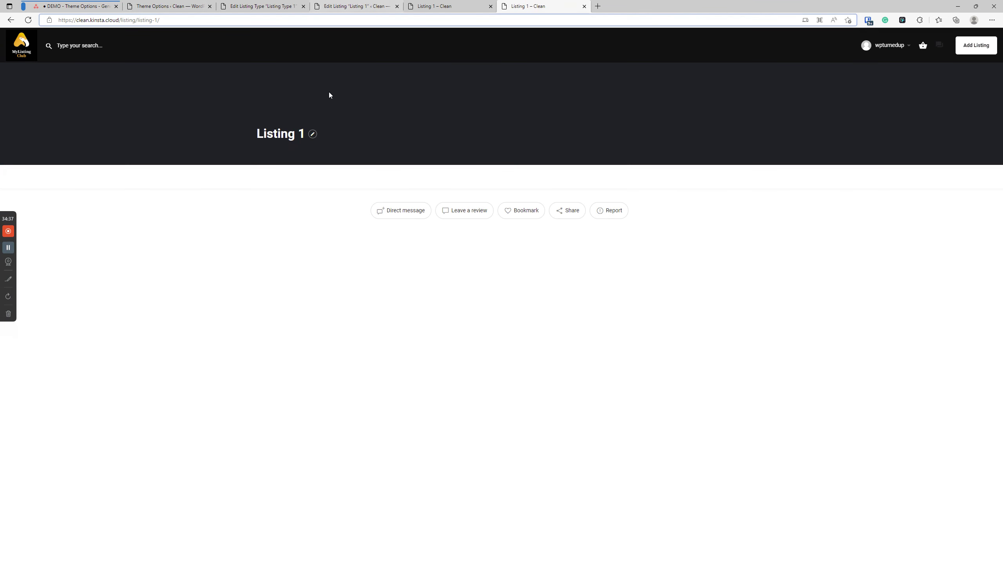
pyautogui.click(435, 7)
pyautogui.press('F5')
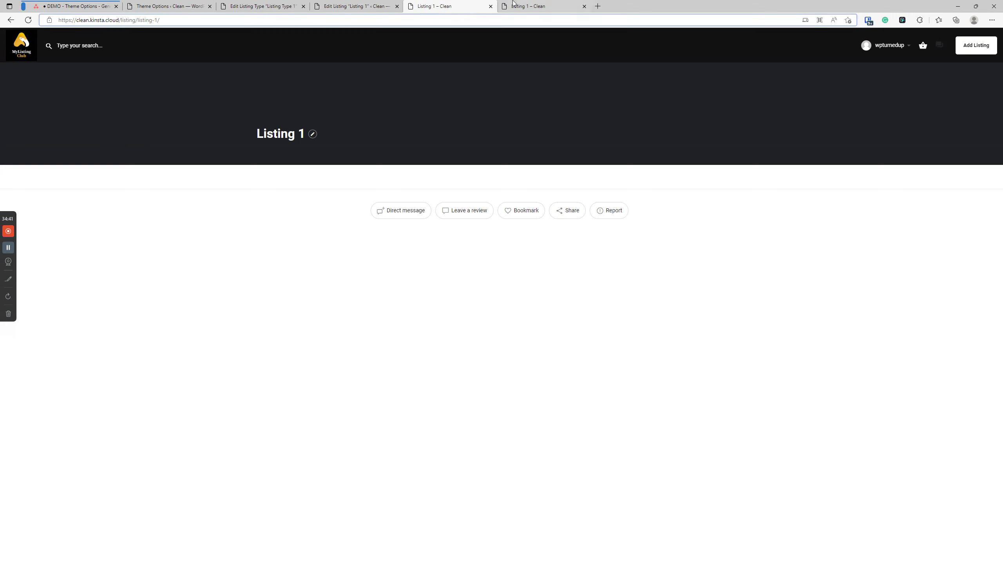
# Revisit the header preset choices and compare the reloaded duplicate Listing 1 page with the original one.
pyautogui.click(170, 6)
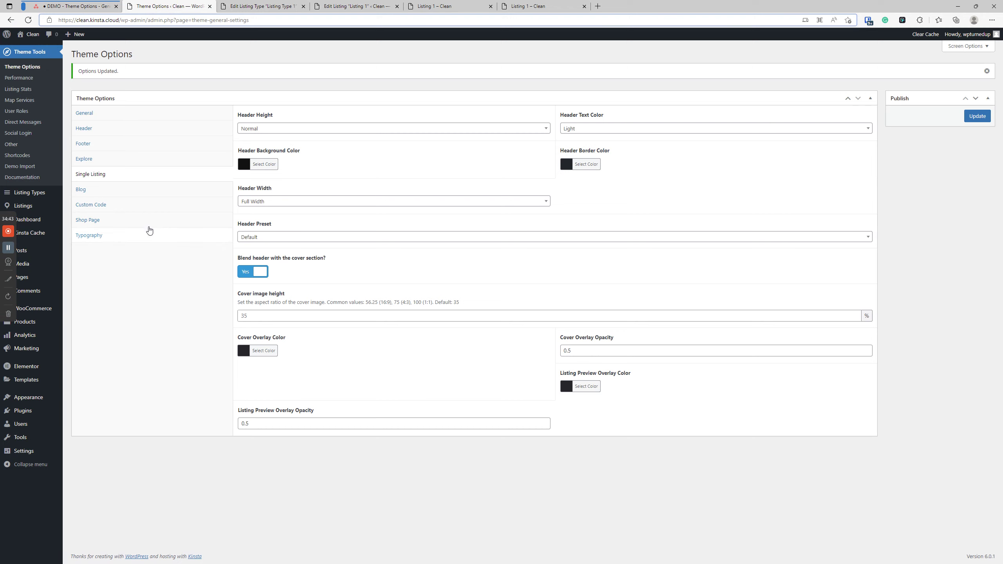
pyautogui.click(277, 237)
pyautogui.click(273, 237)
pyautogui.click(530, 6)
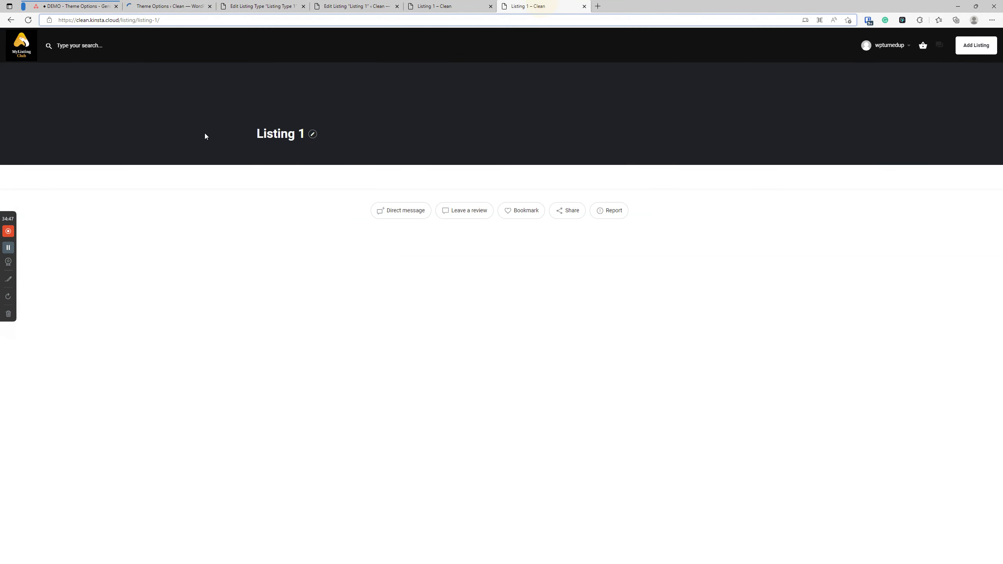
pyautogui.click(28, 19)
pyautogui.click(439, 6)
pyautogui.click(513, 6)
# Save the single listing header preset as Dark Skin and reload the duplicated Listing 1 page to check it.
pyautogui.click(193, 6)
pyautogui.click(261, 237)
pyautogui.click(260, 274)
pyautogui.click(977, 116)
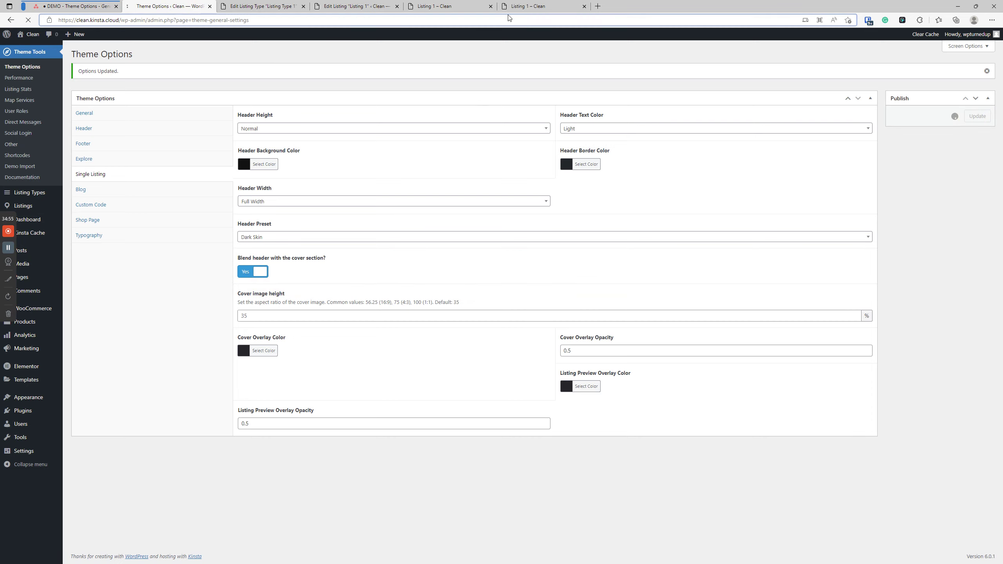
pyautogui.click(533, 6)
pyautogui.click(29, 20)
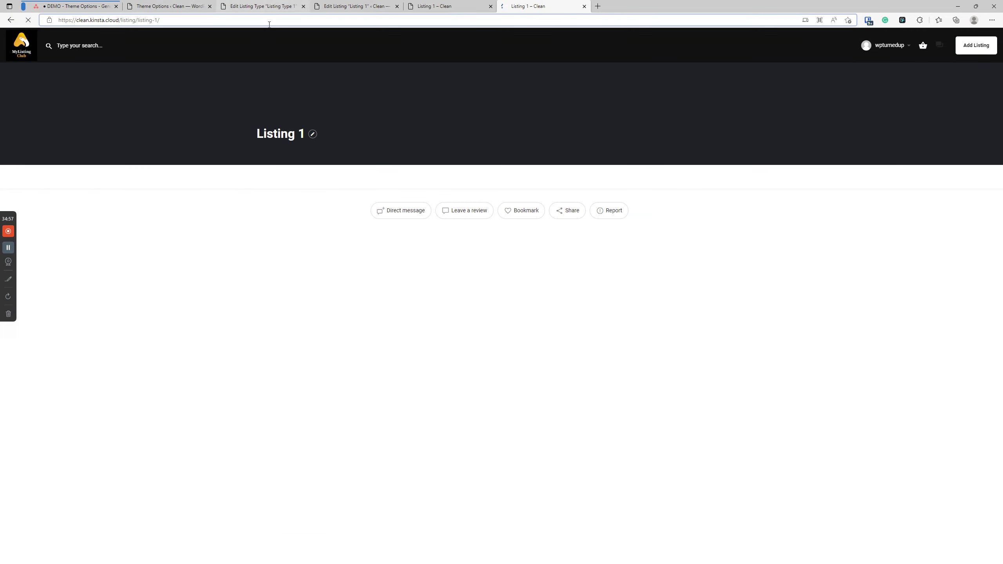
# Save the single listing header preset as Light Skin and reload the duplicated Listing 1 page to check it.
pyautogui.click(170, 7)
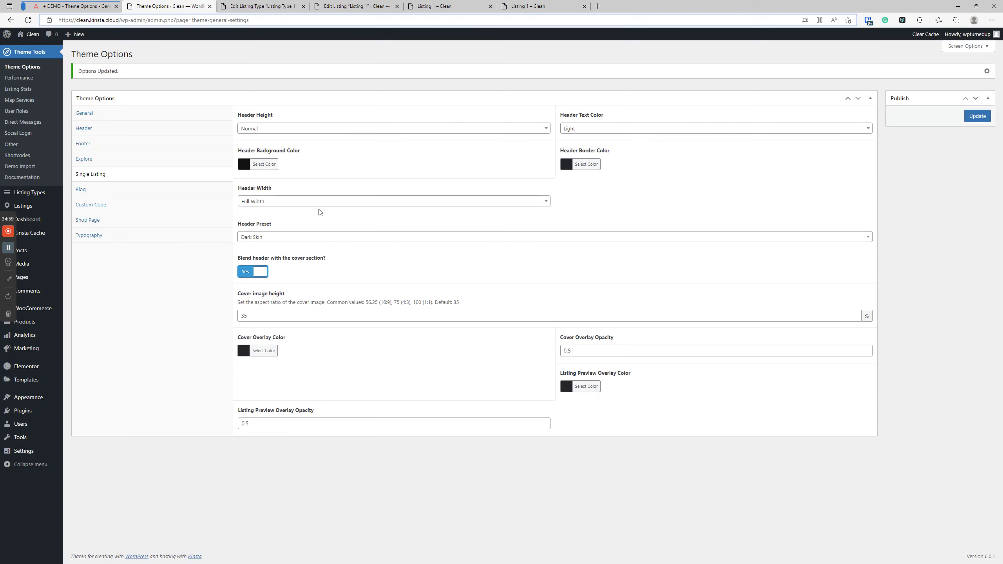
pyautogui.click(269, 237)
pyautogui.click(261, 298)
pyautogui.click(977, 116)
pyautogui.click(528, 6)
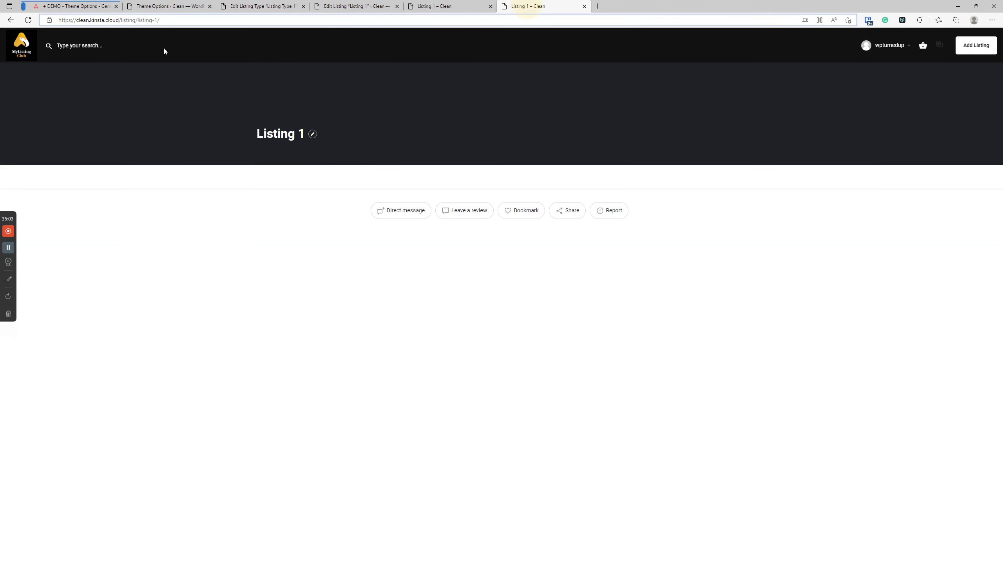
pyautogui.click(28, 20)
# Set the single listing header preset back to Transparent in the theme options.
pyautogui.click(169, 5)
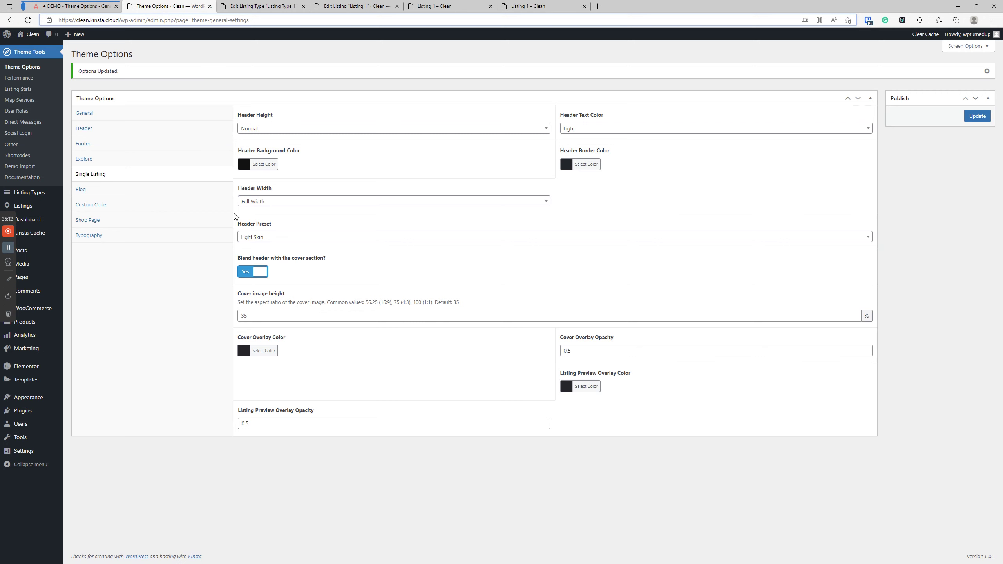
pyautogui.click(269, 239)
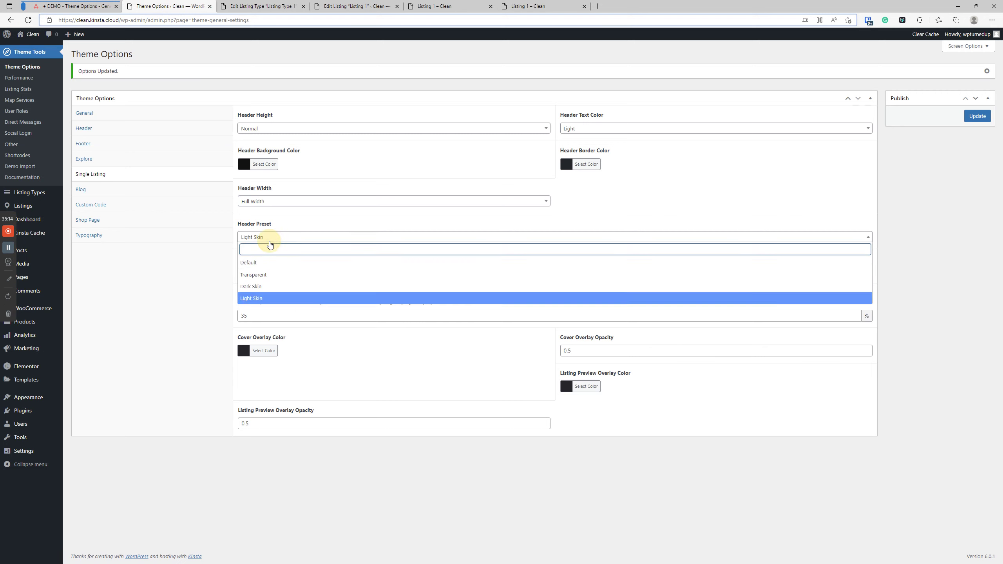
pyautogui.click(267, 274)
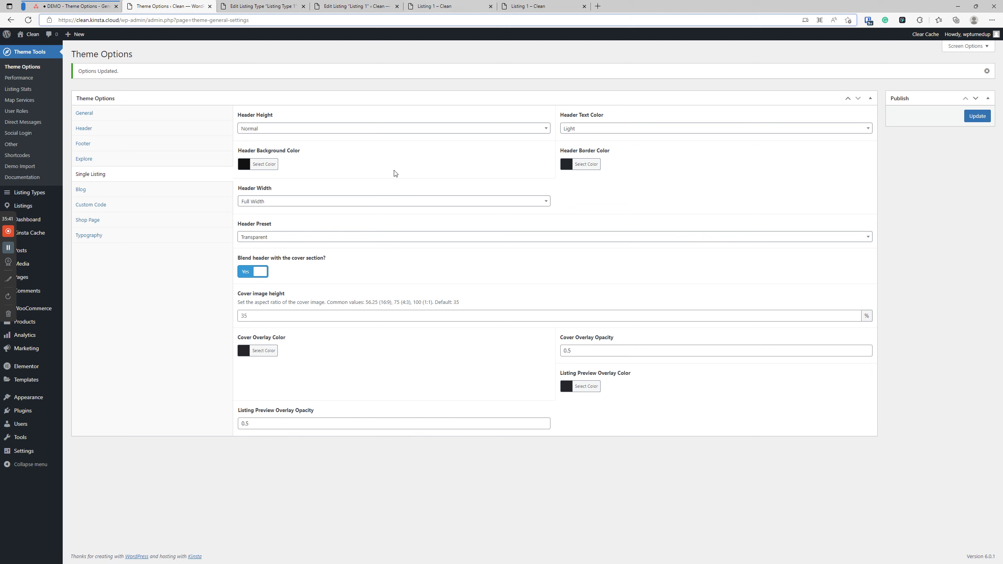
# Save the options with header blending into the cover section turned off and compare both Listing 1 pages.
pyautogui.click(253, 273)
pyautogui.click(978, 116)
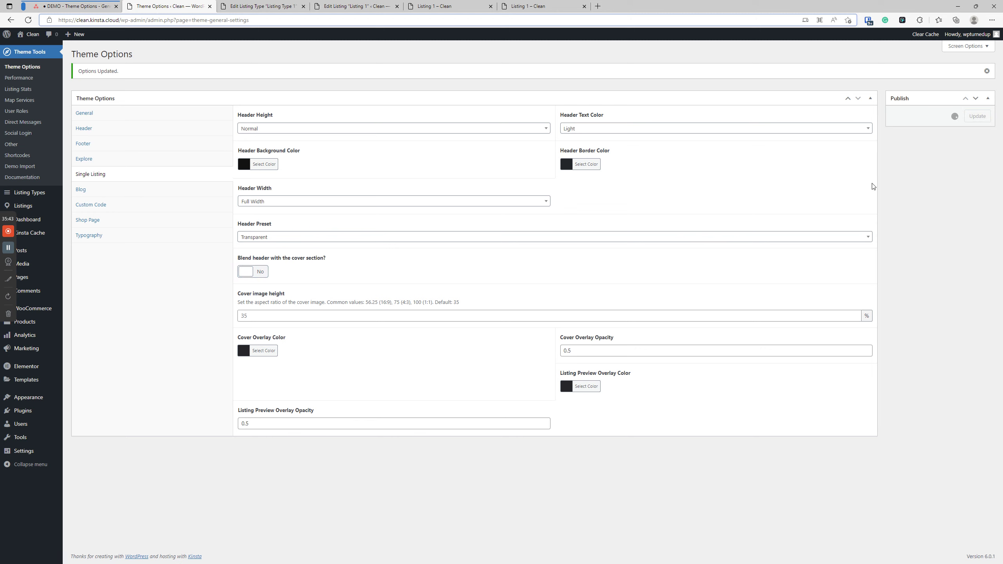
pyautogui.click(551, 7)
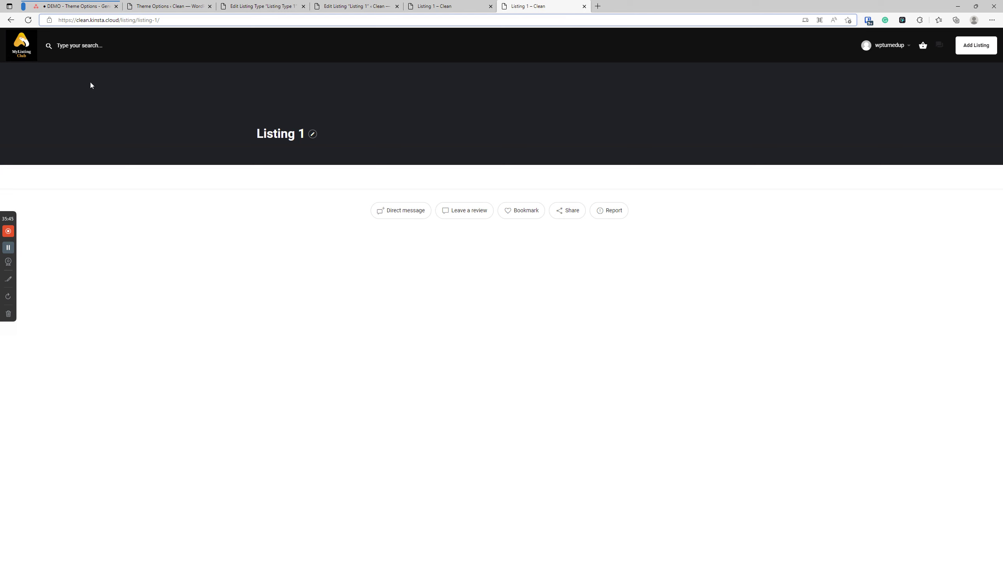
pyautogui.click(27, 21)
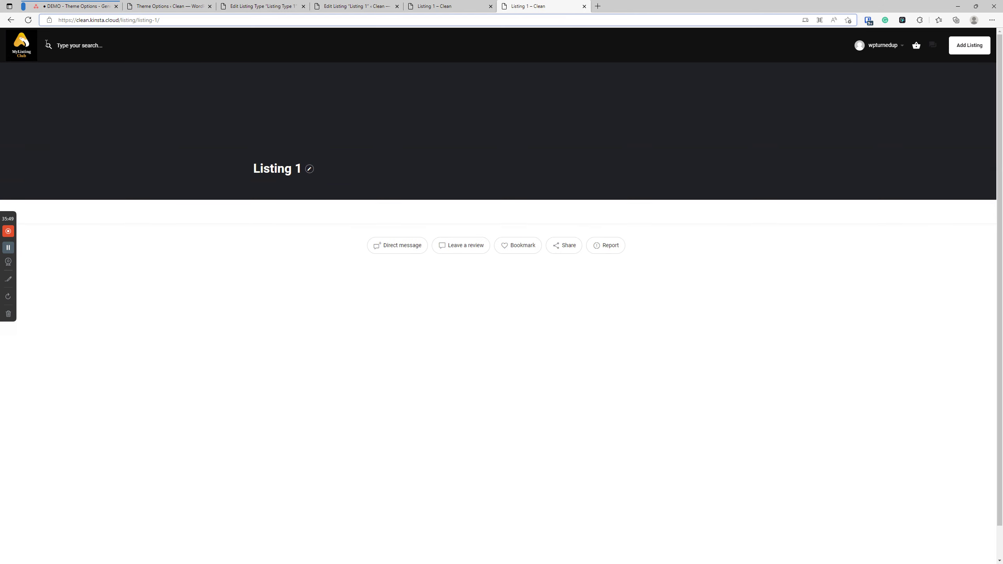
pyautogui.click(435, 5)
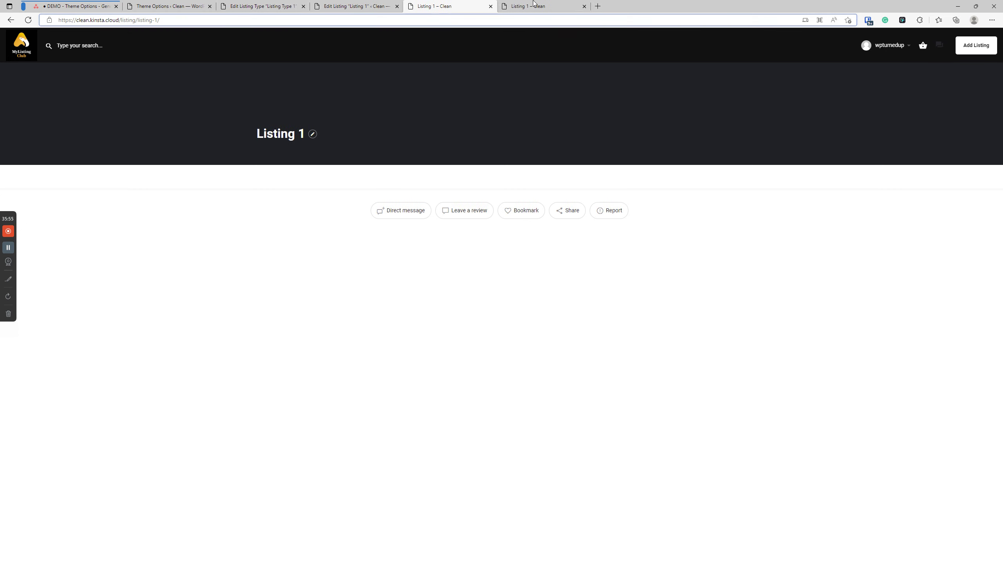
pyautogui.click(564, 4)
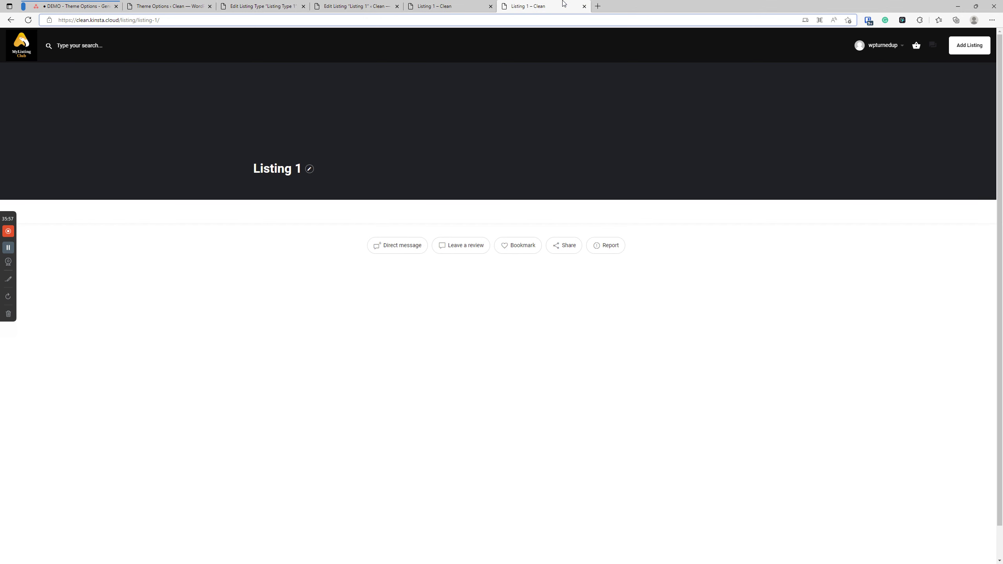
# Turn blending the header with the cover section back on and switch to the Listing Type 1 editor.
pyautogui.click(189, 4)
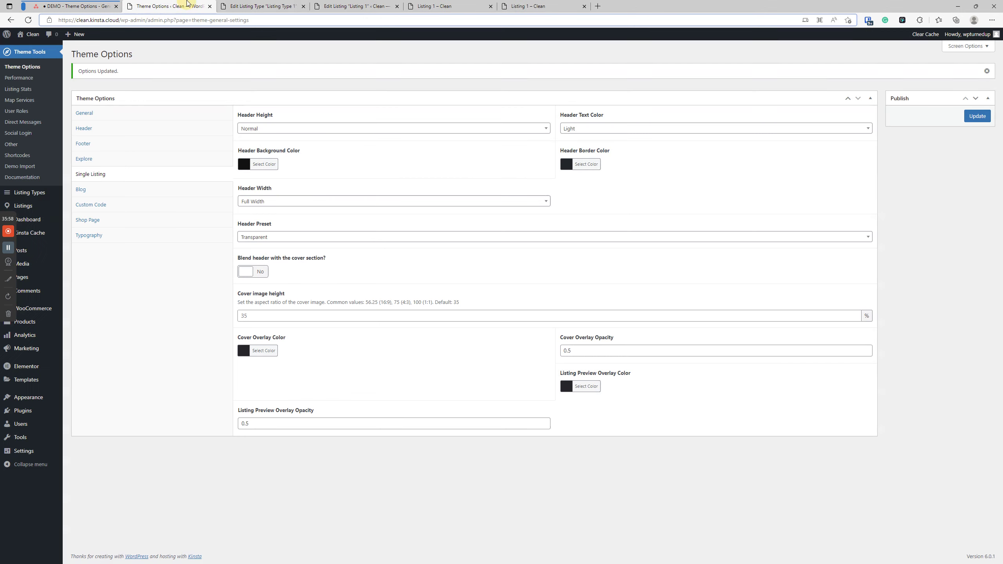
pyautogui.click(265, 273)
pyautogui.click(263, 315)
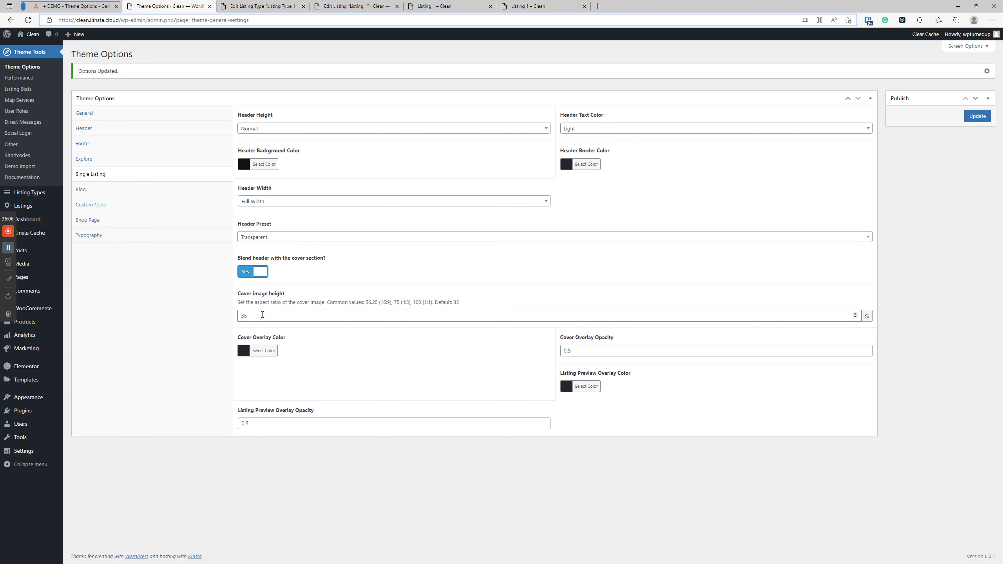
pyautogui.hotkey('ctrl', 'Tab')
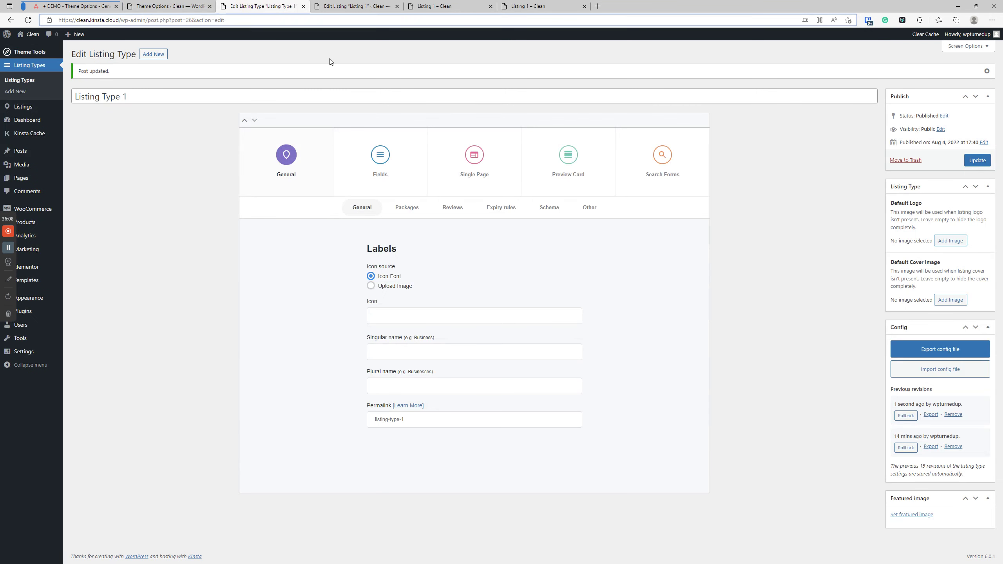
# Review Listing Type 1's single page cover style, the theme's cover image height option and the fields in the Listing 1 editor.
pyautogui.click(475, 160)
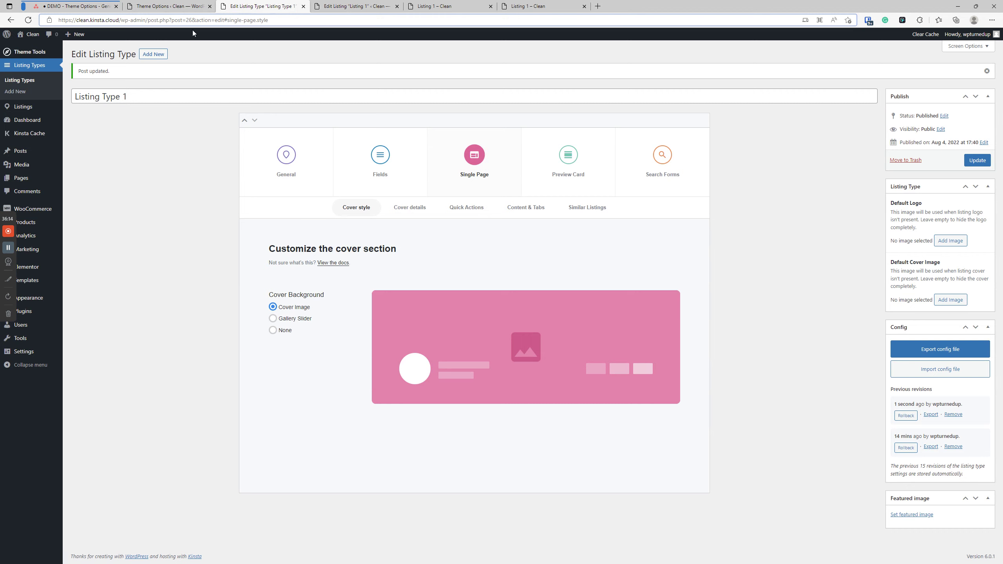
pyautogui.click(179, 7)
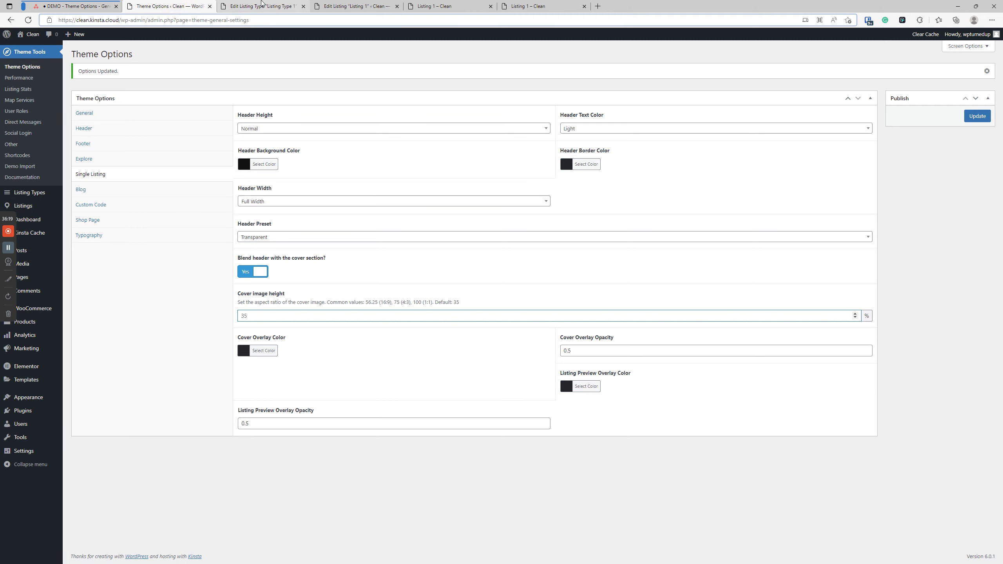
pyautogui.click(241, 6)
pyautogui.click(347, 6)
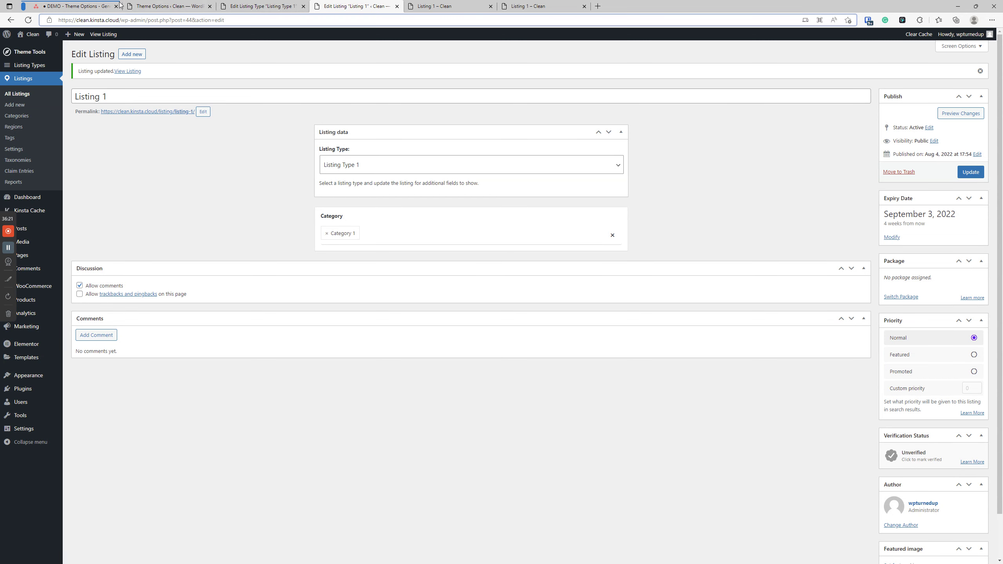
# Add the Cover Image and Gallery Images preset fields to Listing Type 1 and update the listing type.
pyautogui.click(260, 5)
pyautogui.click(340, 146)
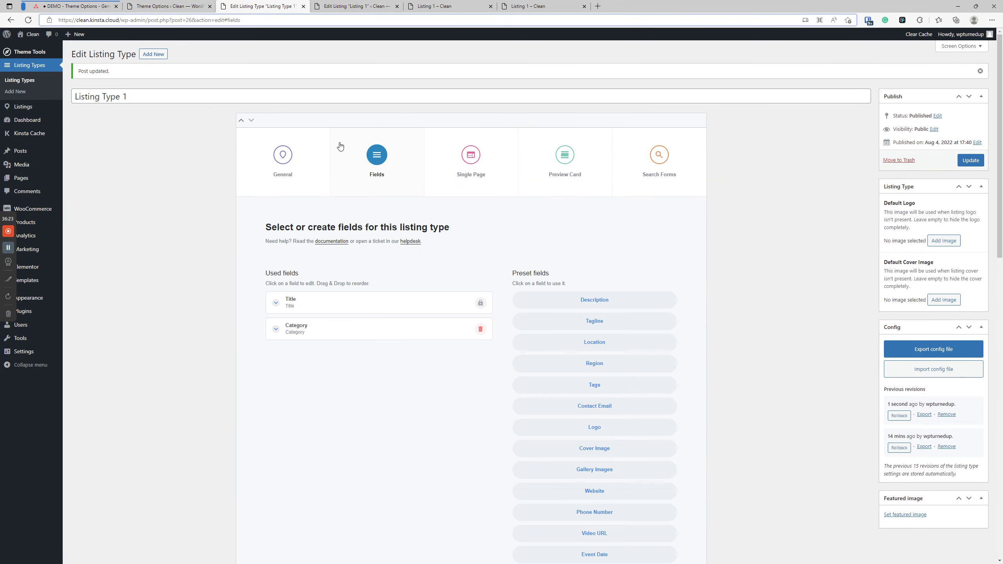
pyautogui.scroll(-4, 395, 237)
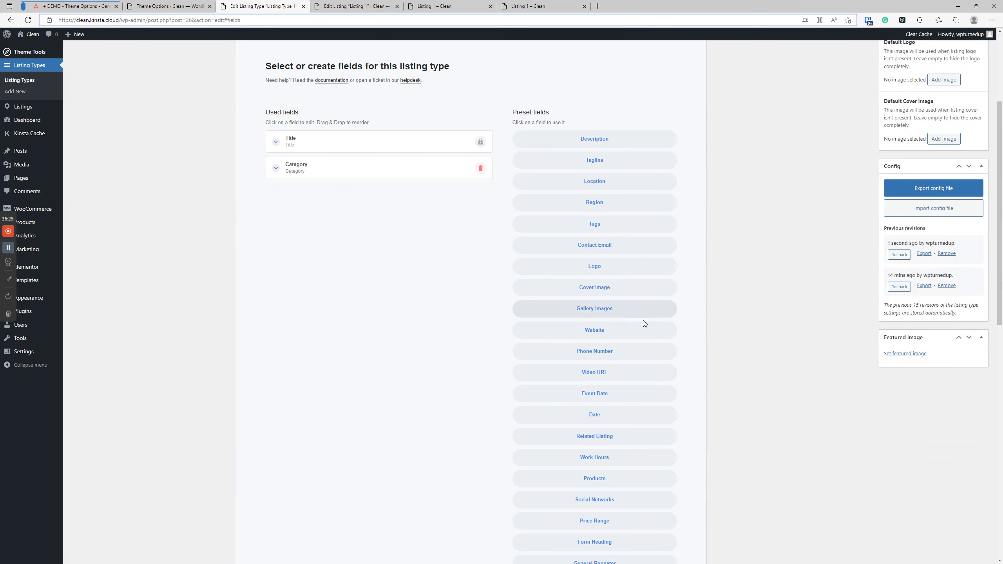
pyautogui.click(608, 287)
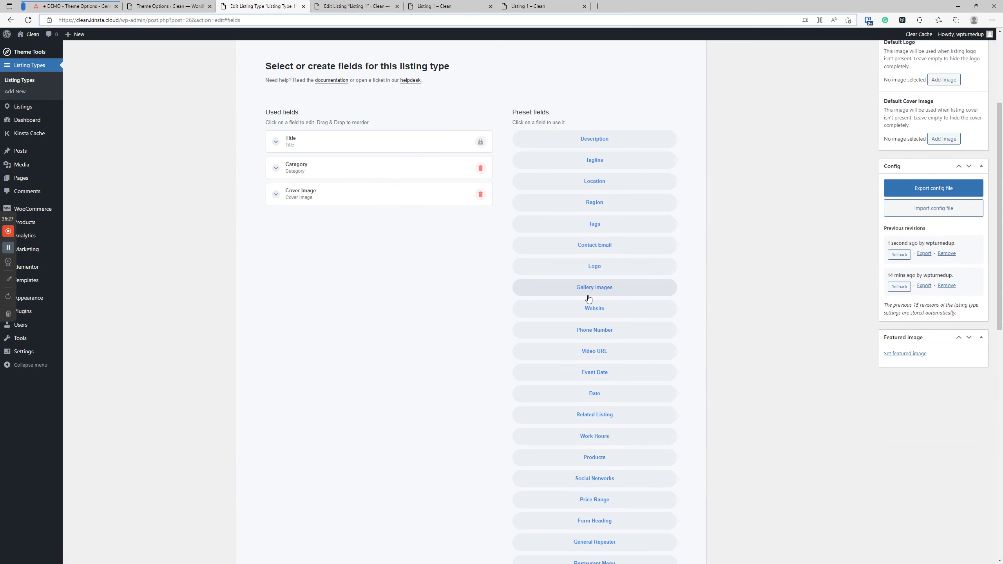
pyautogui.click(426, 201)
pyautogui.click(427, 202)
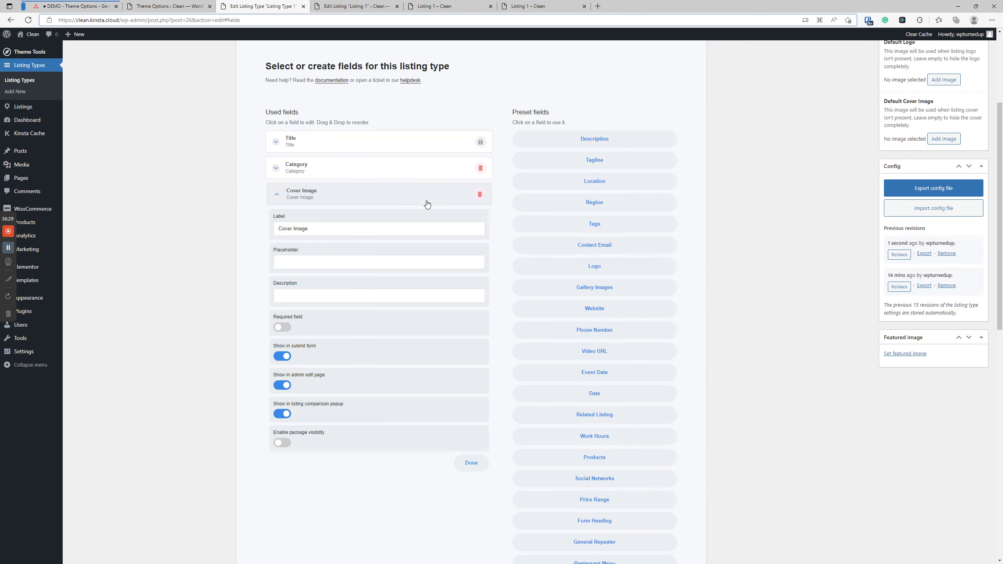
pyautogui.scroll(-8, 446, 237)
pyautogui.click(600, 206)
pyautogui.scroll(4, 416, 253)
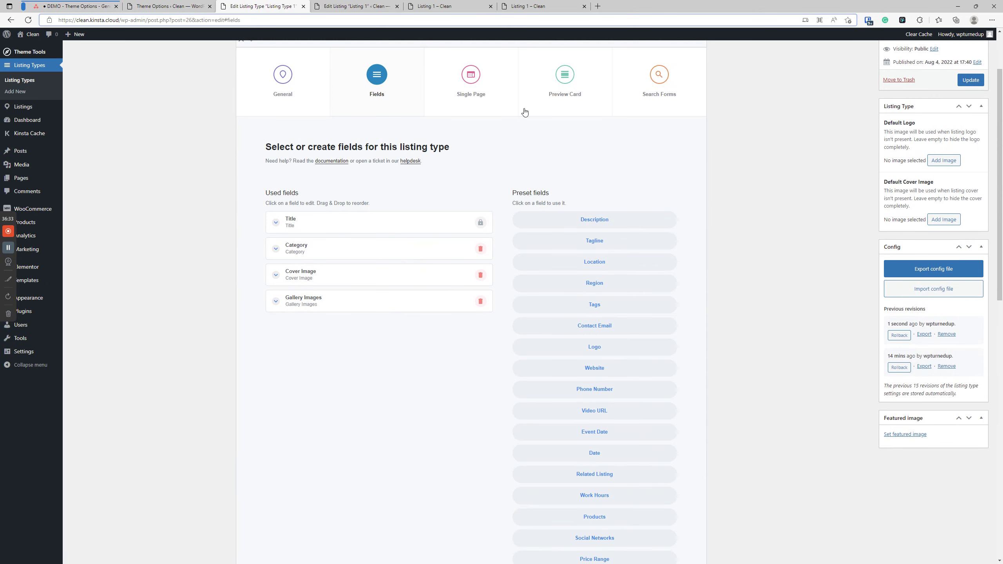
pyautogui.click(971, 80)
# Set Listing 1's cover image to mylisting-directory-website-experts-facebook-cover.png, update the listing and reload its page.
pyautogui.click(351, 7)
pyautogui.click(983, 171)
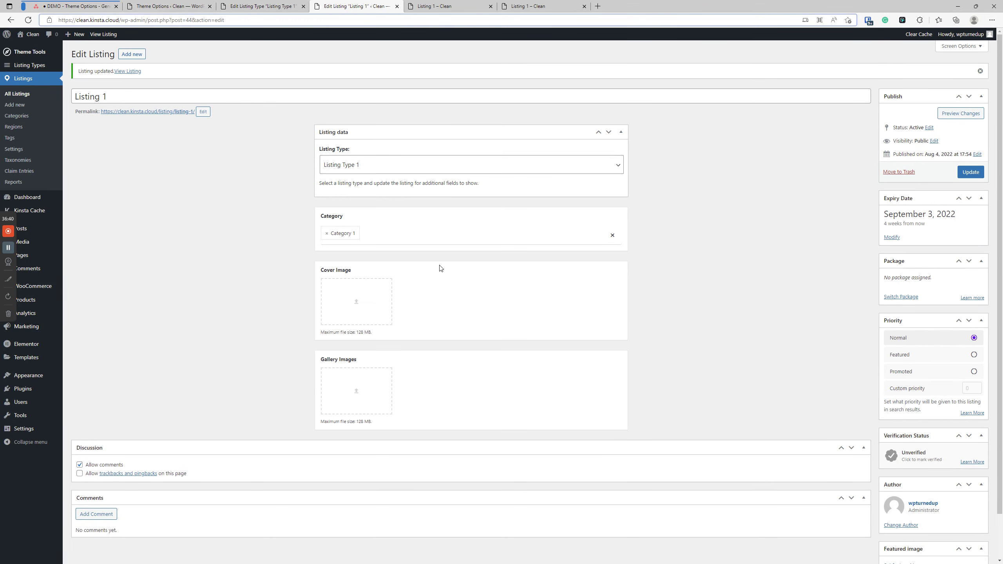
pyautogui.click(361, 302)
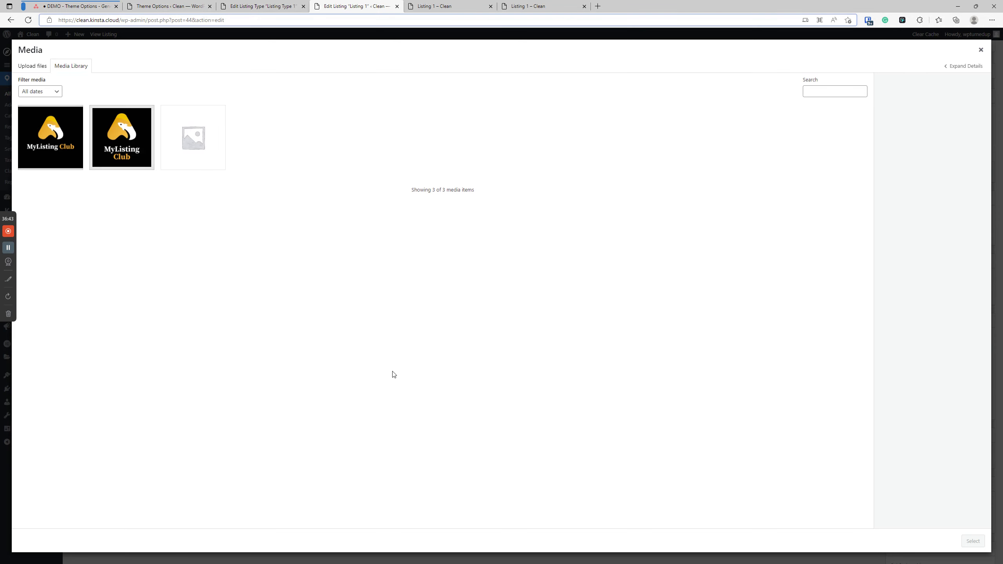
pyautogui.click(62, 136)
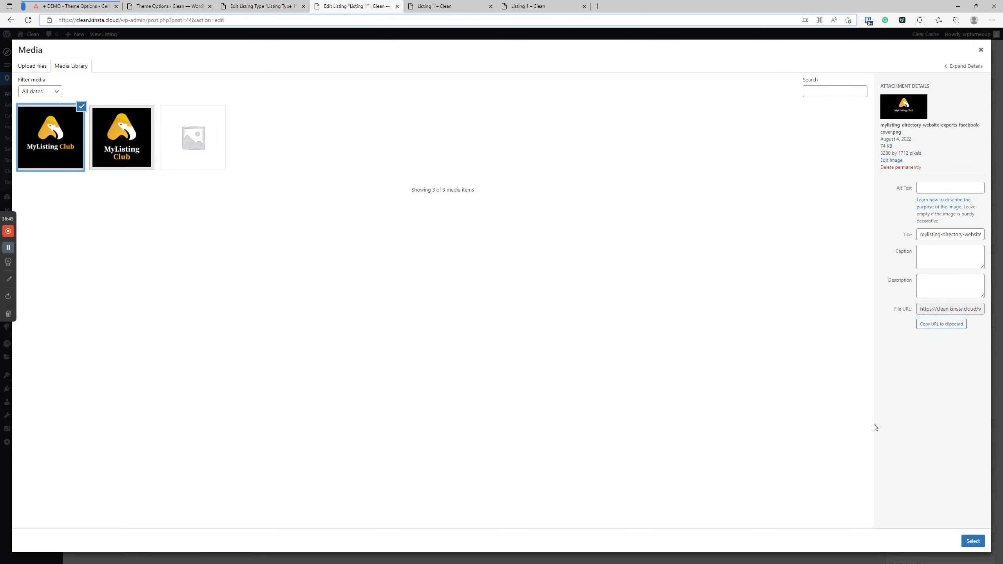
pyautogui.click(971, 541)
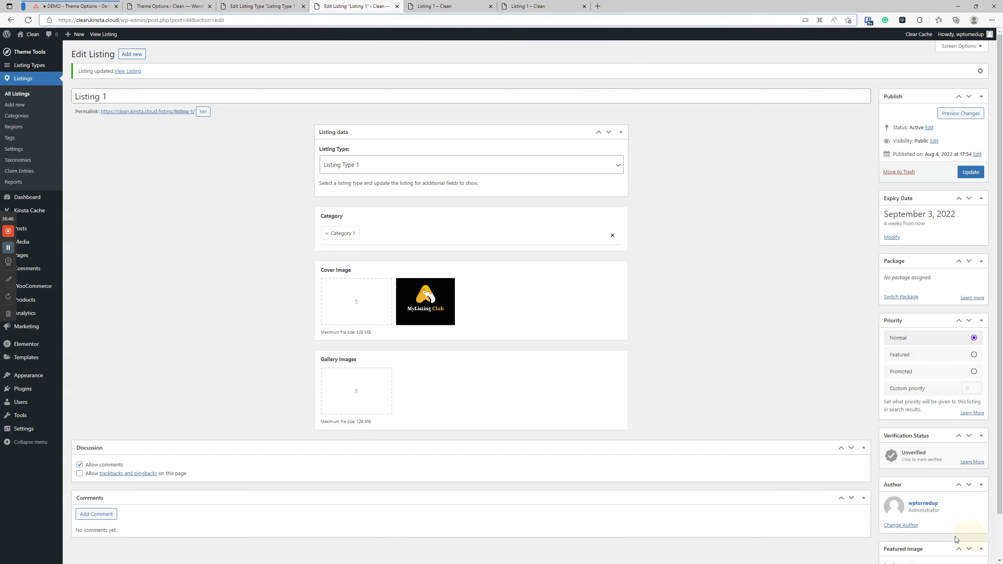
pyautogui.click(983, 172)
pyautogui.click(538, 6)
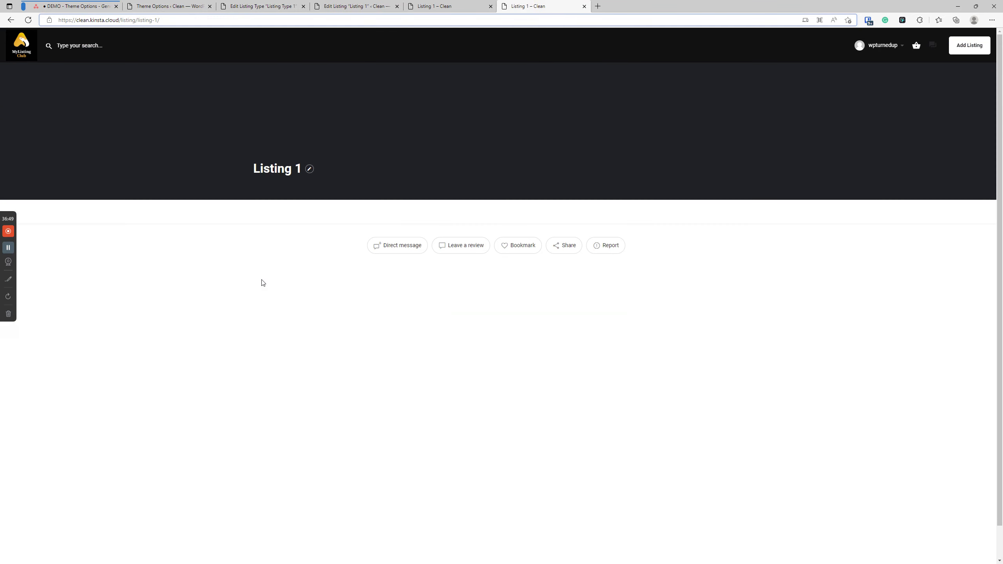
pyautogui.click(24, 21)
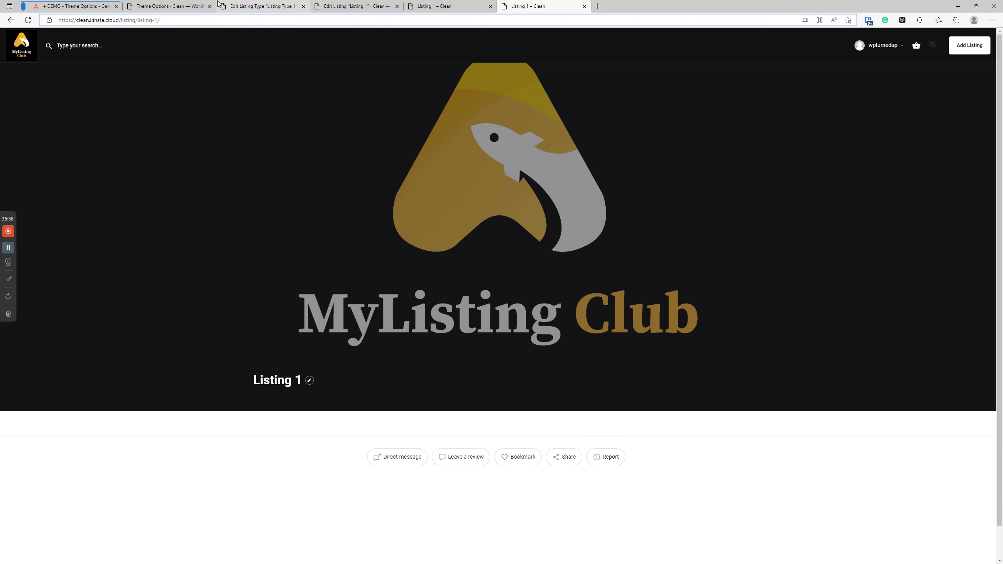
# Set the single listing cover image height to 20% in the theme options, save, and reload the Listing 1 page.
pyautogui.click(194, 6)
pyautogui.click(254, 318)
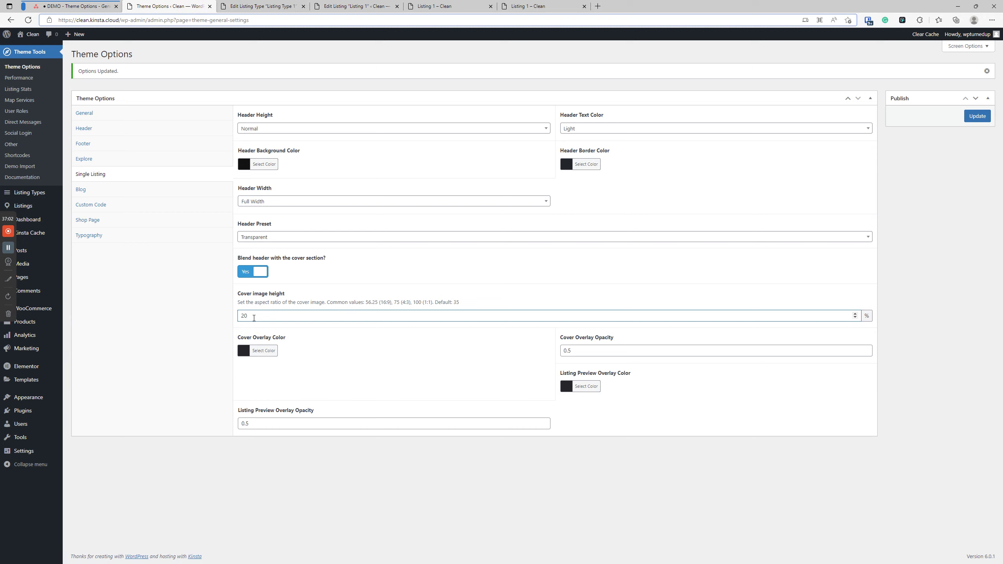
pyautogui.click(977, 119)
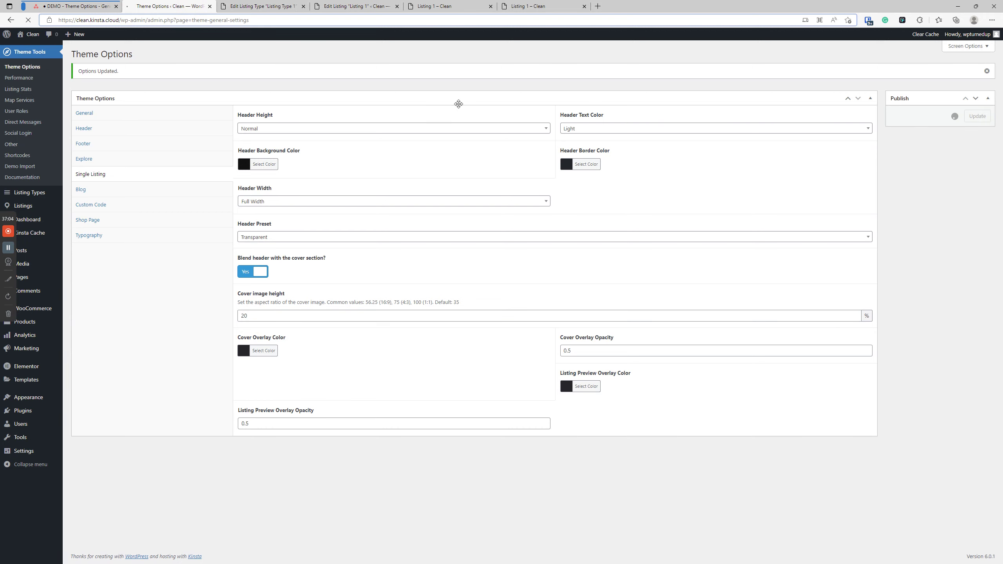
pyautogui.click(542, 6)
pyautogui.click(29, 19)
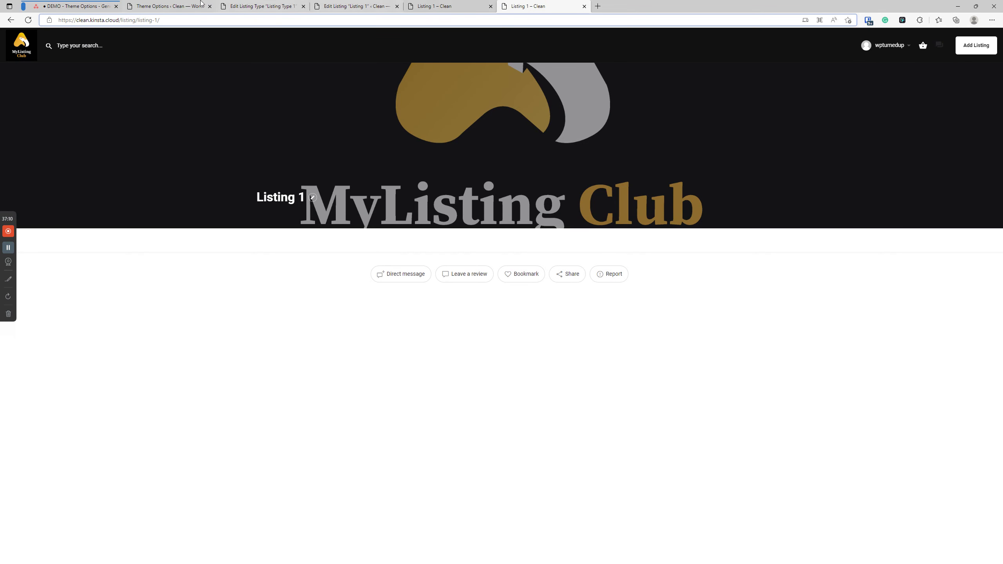
# Set Listing Type 1's single page cover background to Gallery Slider and update the listing type.
pyautogui.click(262, 6)
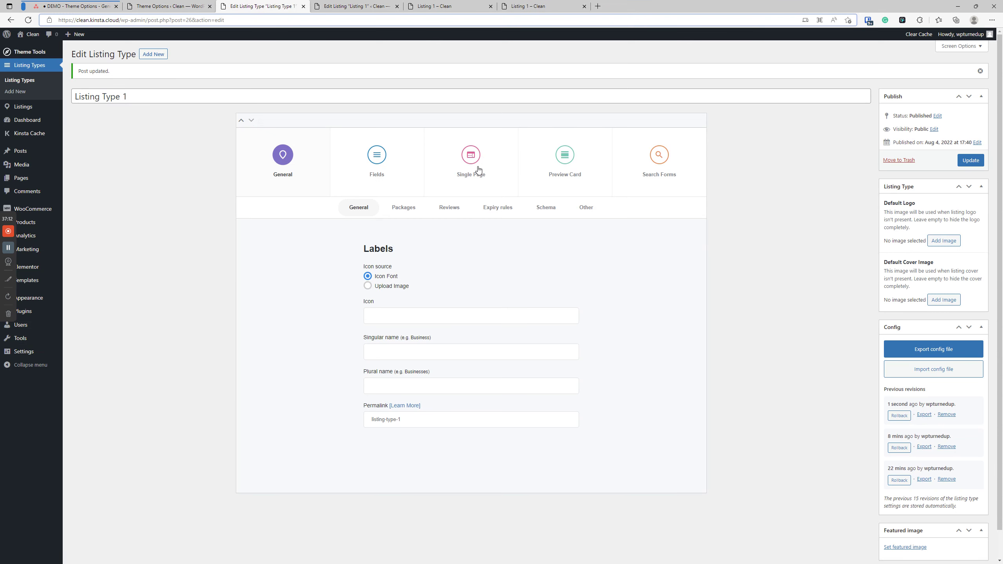
pyautogui.click(178, 6)
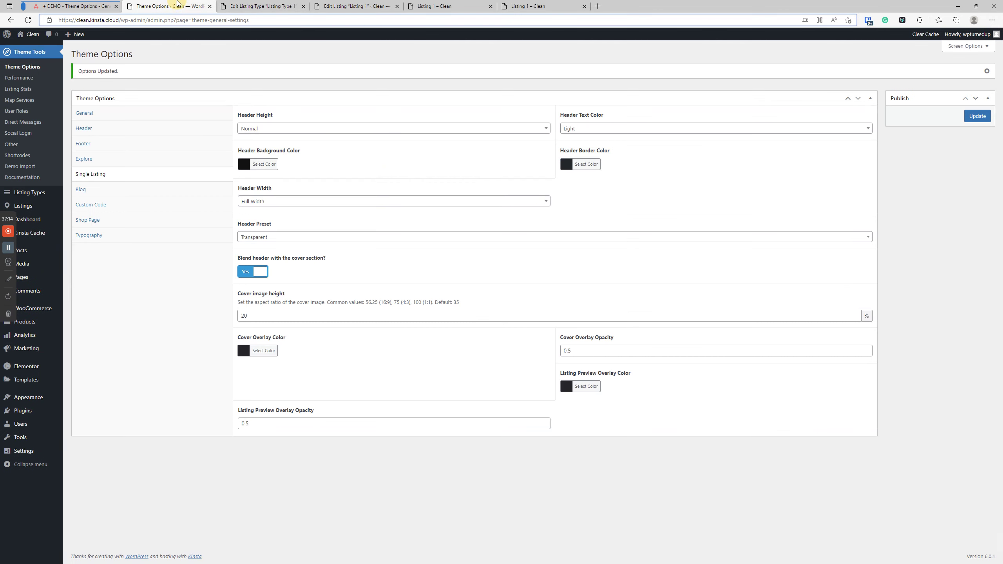
pyautogui.click(262, 6)
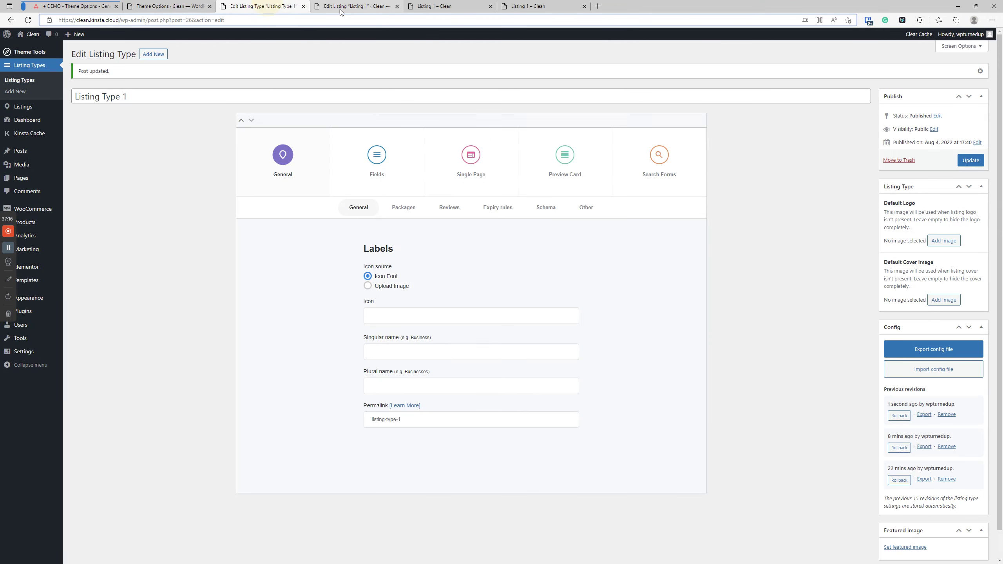
pyautogui.click(485, 158)
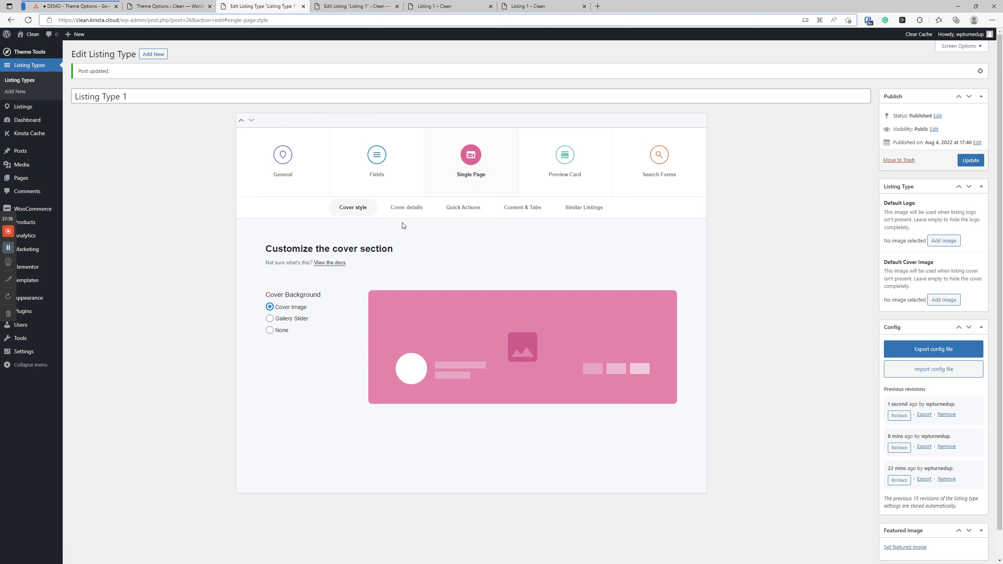
pyautogui.click(407, 207)
pyautogui.click(353, 207)
pyautogui.doubleClick(301, 319)
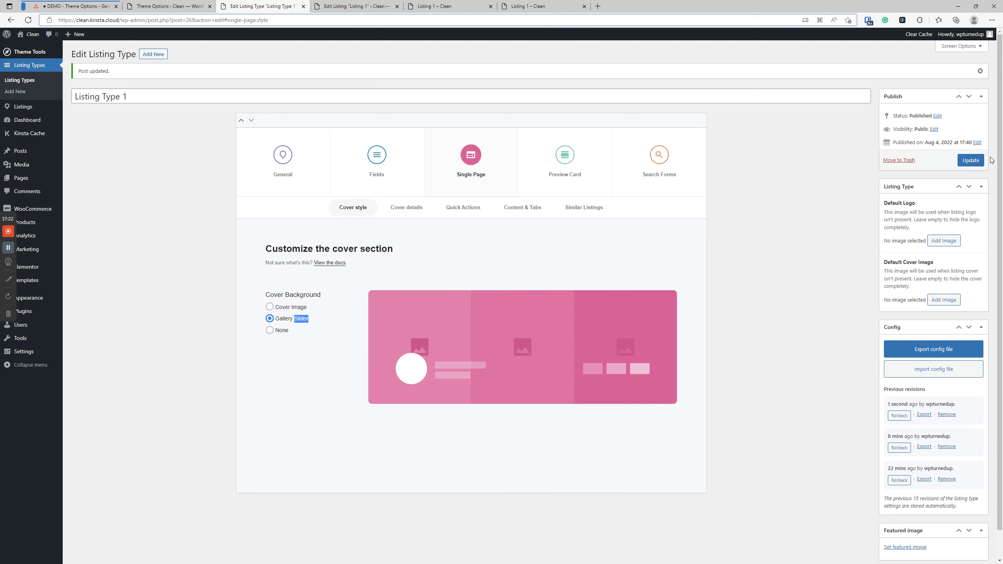
pyautogui.click(968, 160)
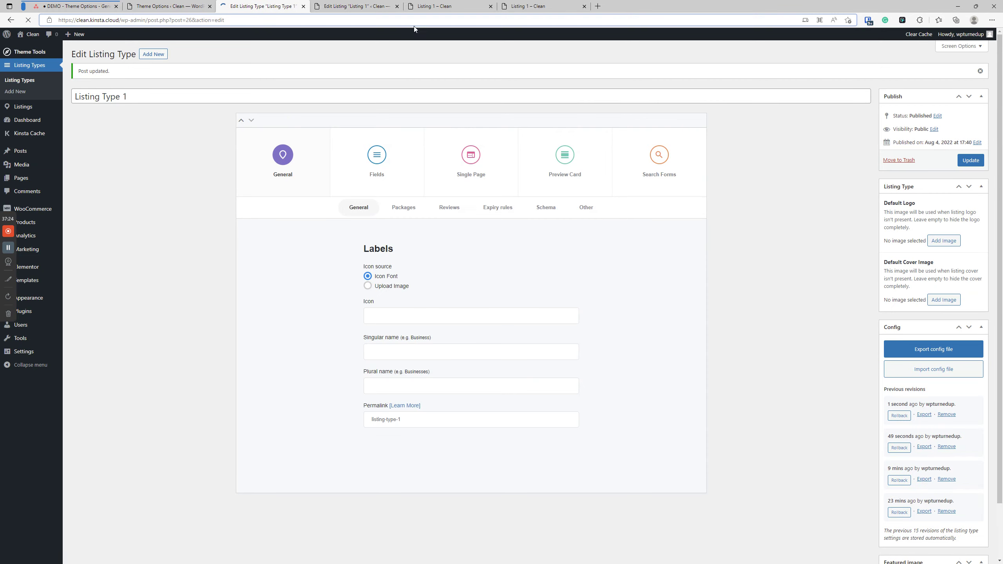
# Add mylisting-directory-website-experts-facebook-cover.png three times to Listing 1's gallery images and update the listing.
pyautogui.click(363, 6)
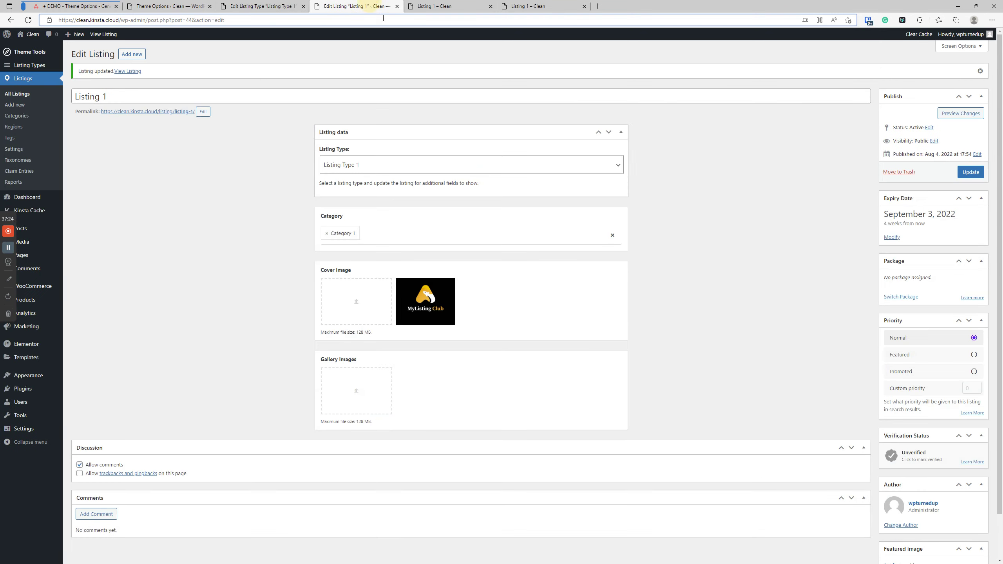
pyautogui.click(357, 394)
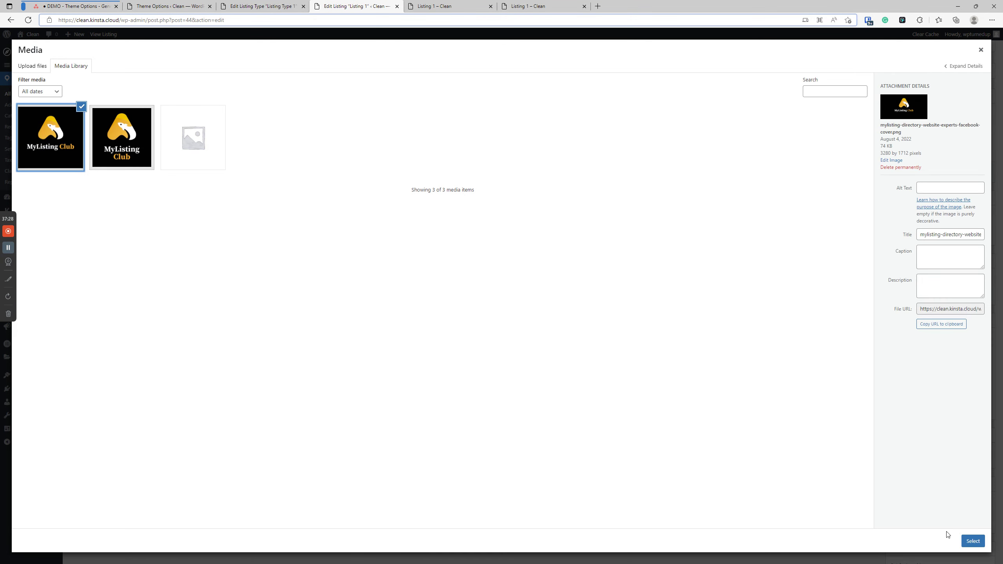
pyautogui.click(973, 541)
pyautogui.click(359, 387)
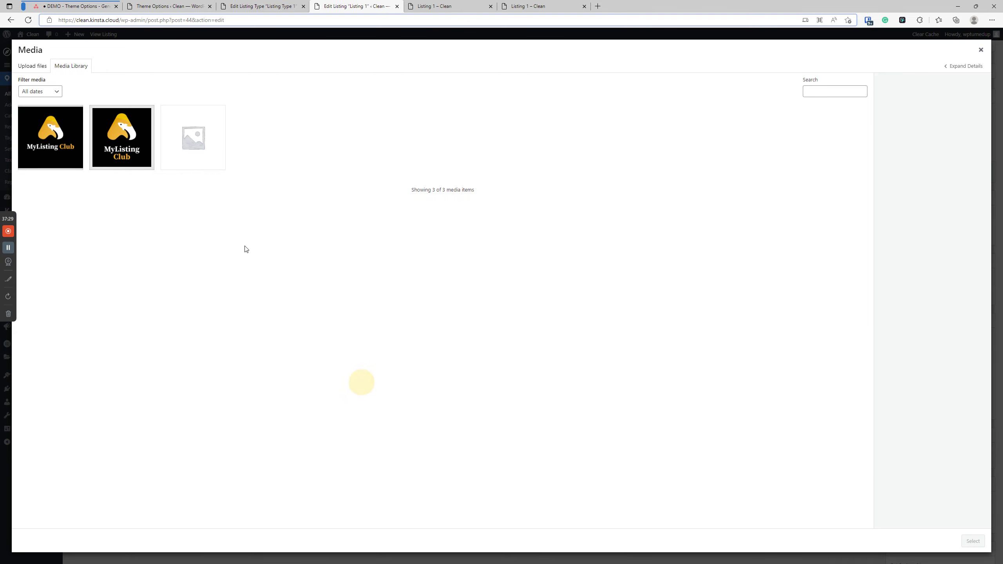
pyautogui.click(72, 143)
pyautogui.click(973, 541)
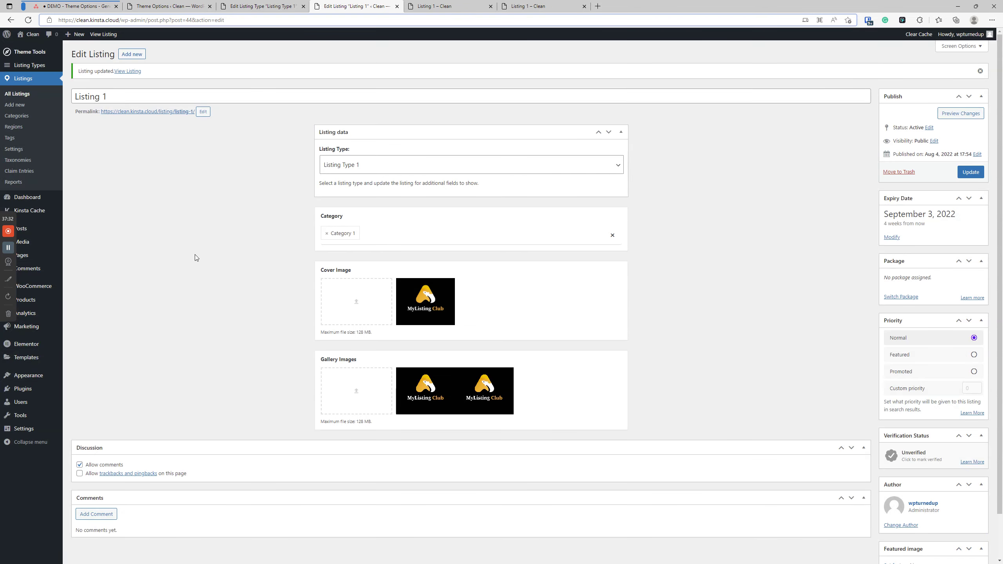
pyautogui.click(379, 399)
pyautogui.click(51, 154)
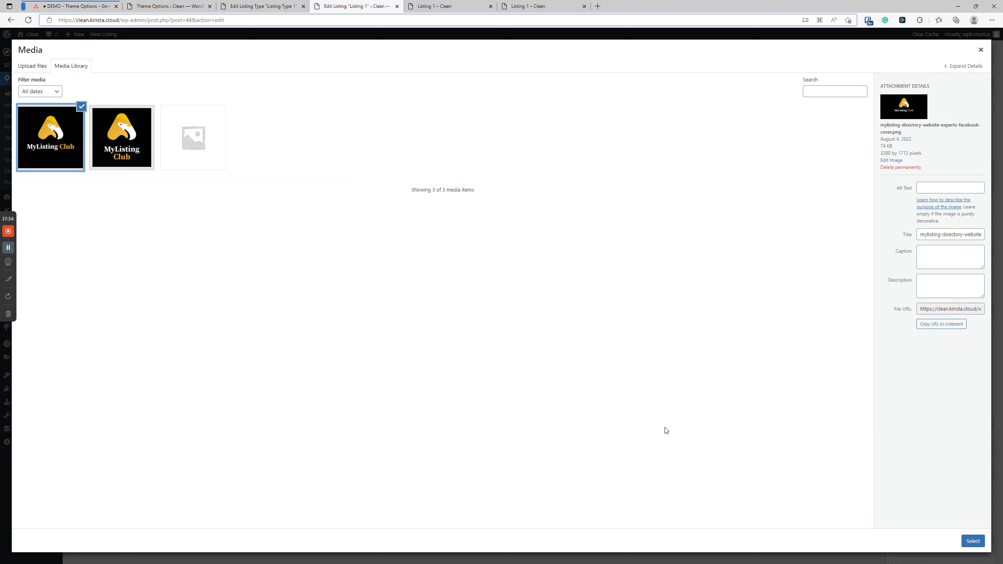
pyautogui.click(975, 540)
pyautogui.click(970, 170)
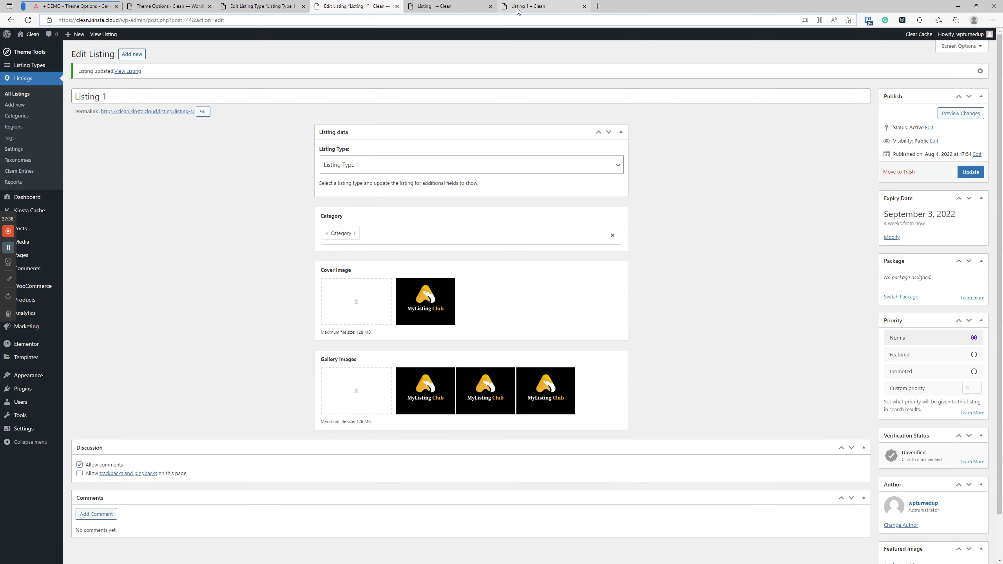
# Reload the second Listing 1 page to check the gallery slider cover.
pyautogui.click(517, 10)
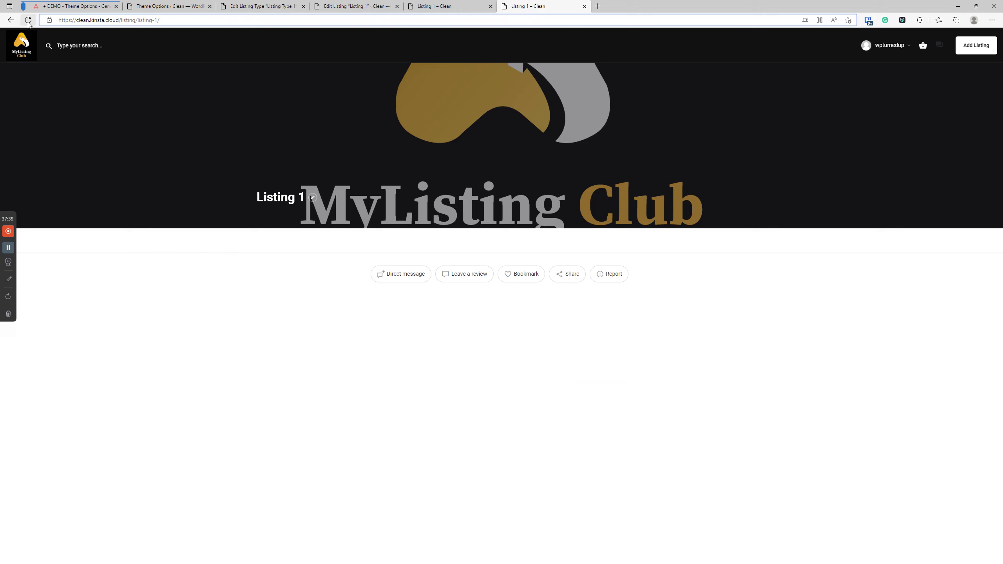
pyautogui.click(435, 5)
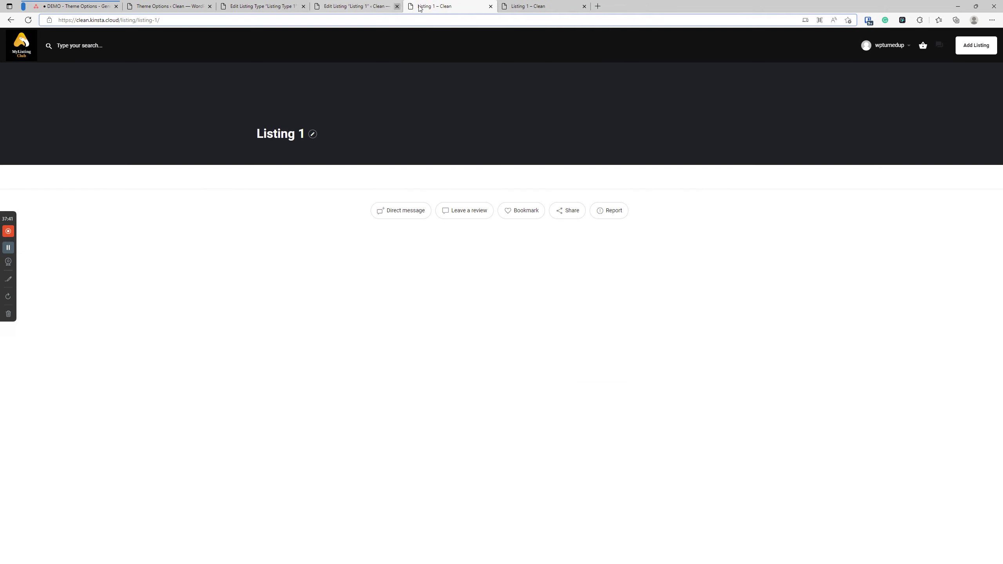
pyautogui.hotkey('ctrl', 'Tab')
pyautogui.click(29, 19)
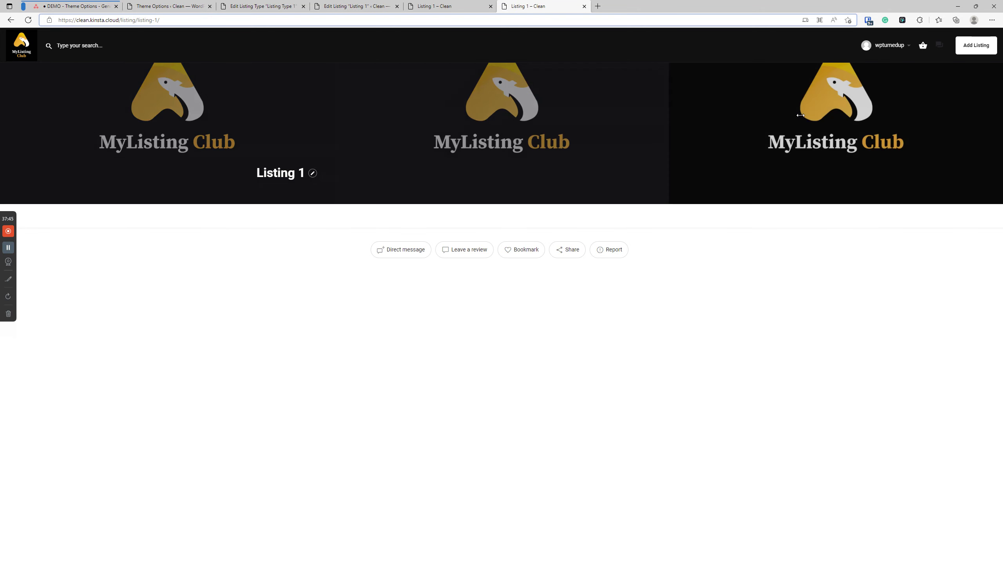
# Compare the covers of the two open Listing 1 pages and recheck the single listing theme options.
pyautogui.hotkey('ctrl', 'shift', 'Tab')
pyautogui.click(530, 6)
pyautogui.click(435, 6)
pyautogui.click(532, 7)
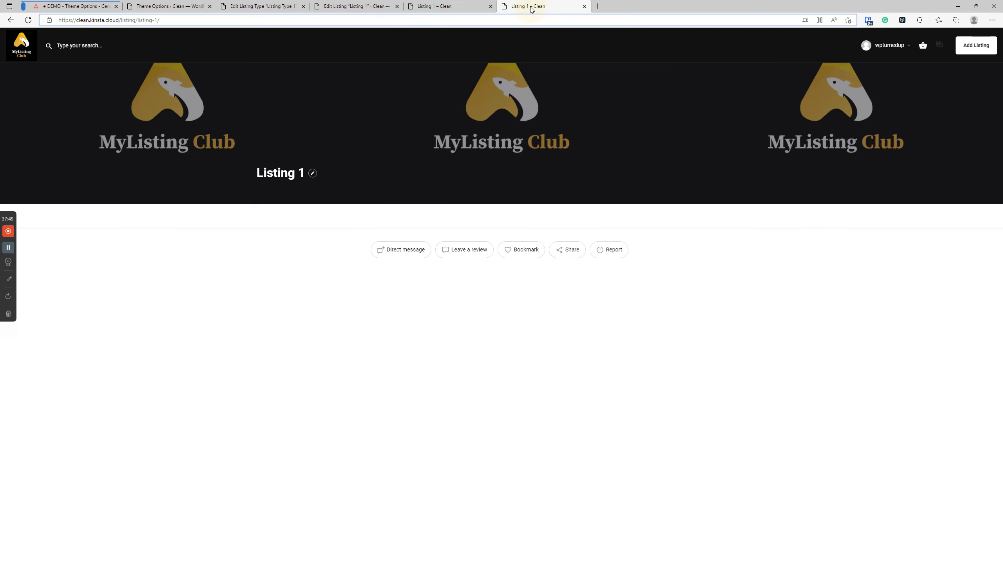
pyautogui.click(170, 6)
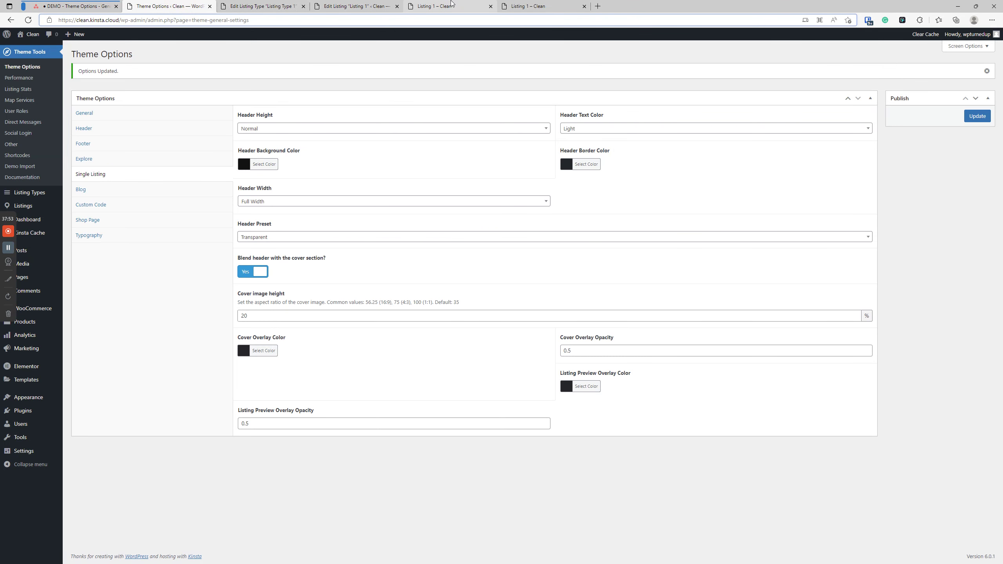
pyautogui.click(430, 6)
pyautogui.click(526, 6)
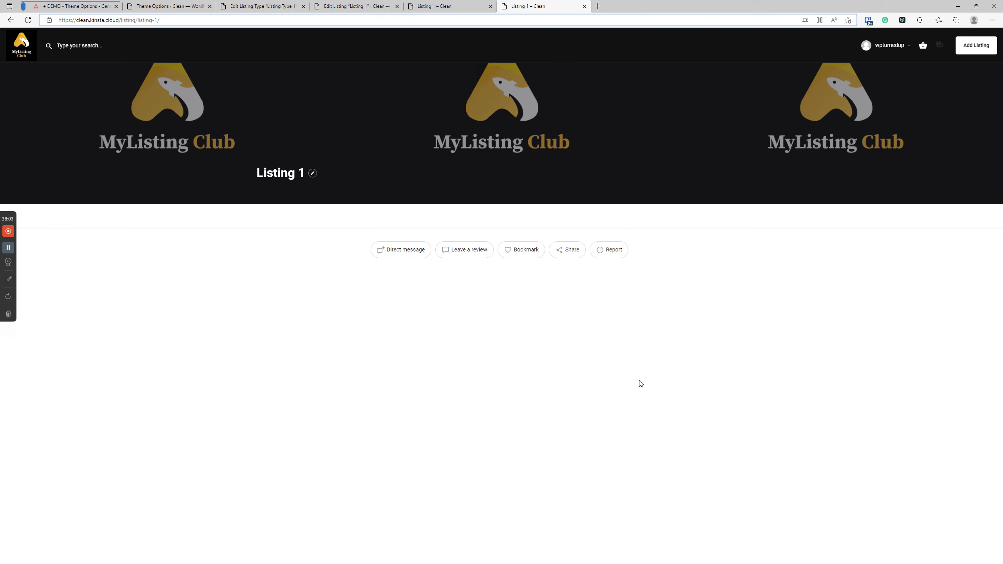
# Enlarge the first cover gallery image on Listing 1 and compare the slider with the other Listing 1 page.
pyautogui.click(191, 139)
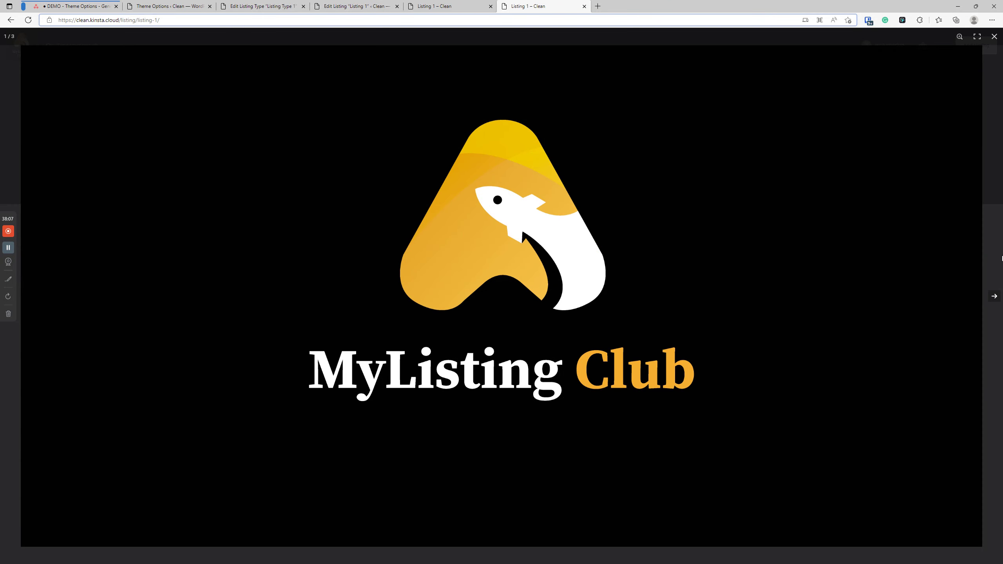
pyautogui.click(995, 36)
pyautogui.hotkey('ctrl', 'pageup')
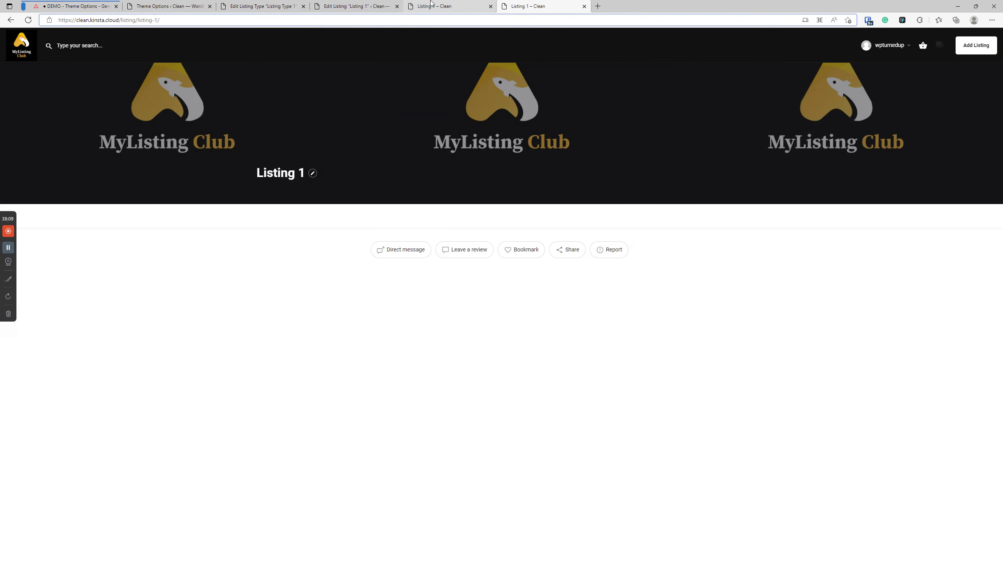
# Set the single listing cover image height to 100%, update the theme options, and reload the second Listing 1 page.
pyautogui.hotkey('ctrl', 'pageup')
pyautogui.hotkey('ctrl', 'pageup')
pyautogui.hotkey('ctrl', 'pageup')
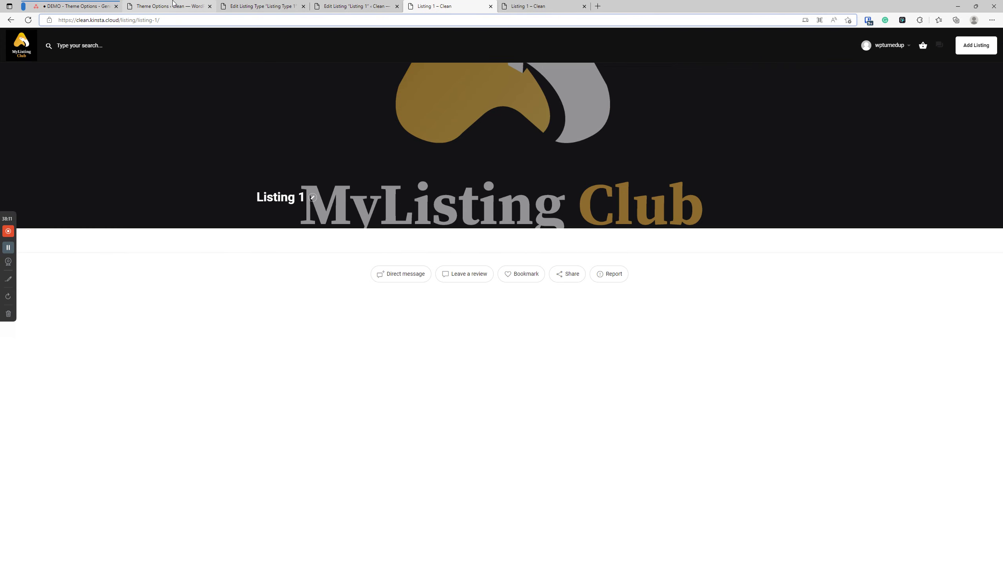
pyautogui.moveTo(253, 315); pyautogui.dragTo(223, 316)
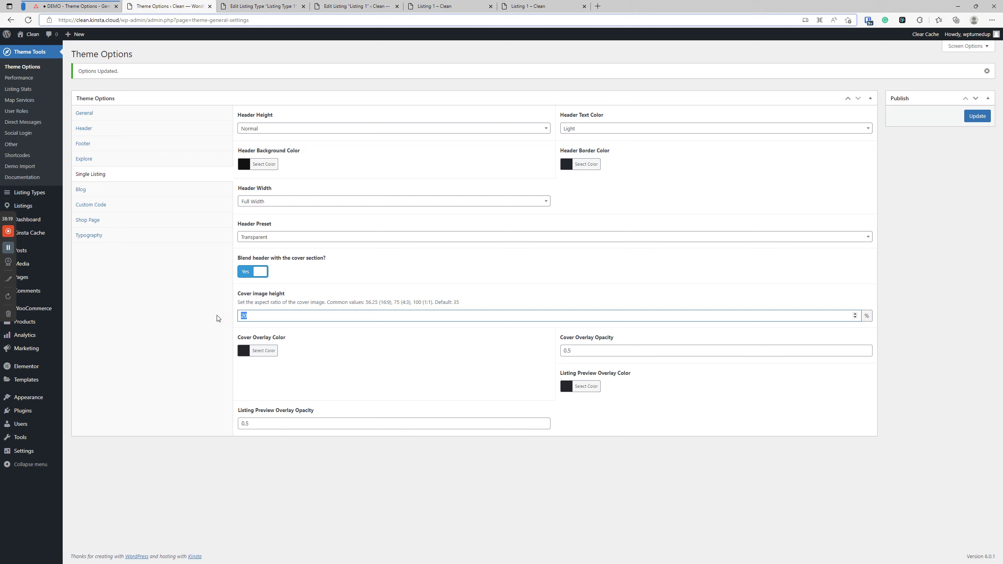
pyautogui.click(977, 116)
pyautogui.click(556, 5)
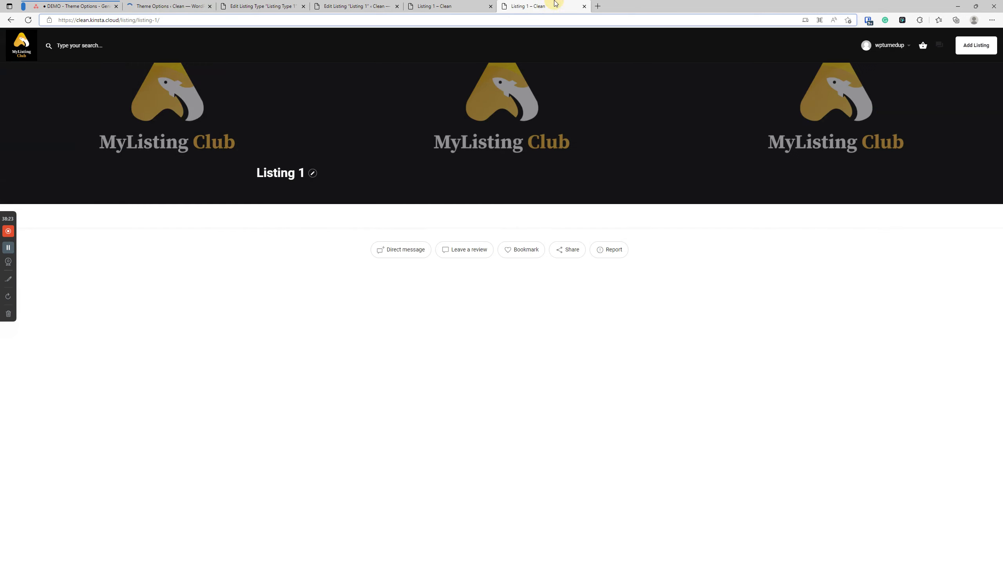
pyautogui.click(28, 22)
# Set Listing Type 1's single page cover background to Cover Image, update it, and reload the first Listing 1 page.
pyautogui.click(318, 4)
pyautogui.click(257, 4)
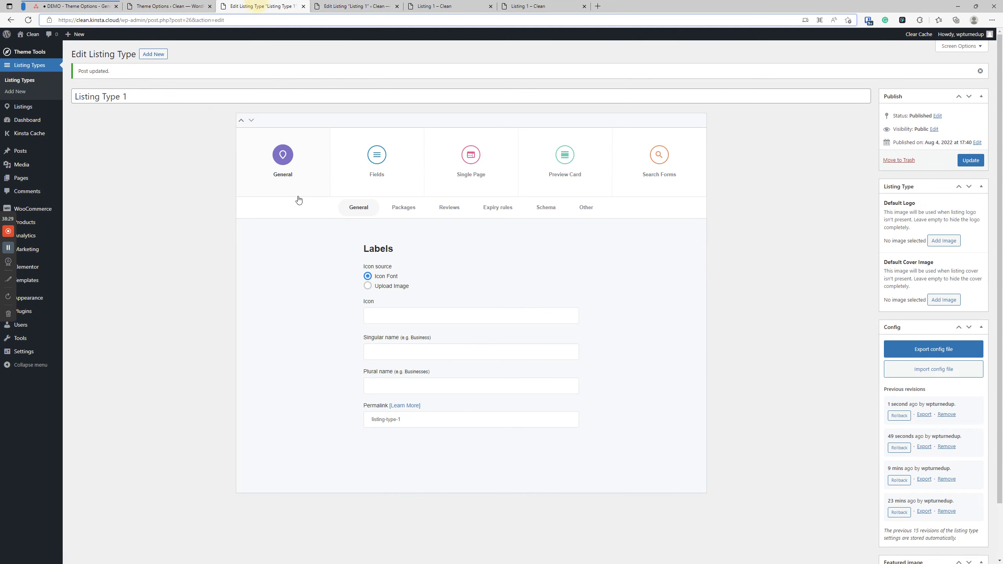
pyautogui.click(452, 157)
pyautogui.click(298, 311)
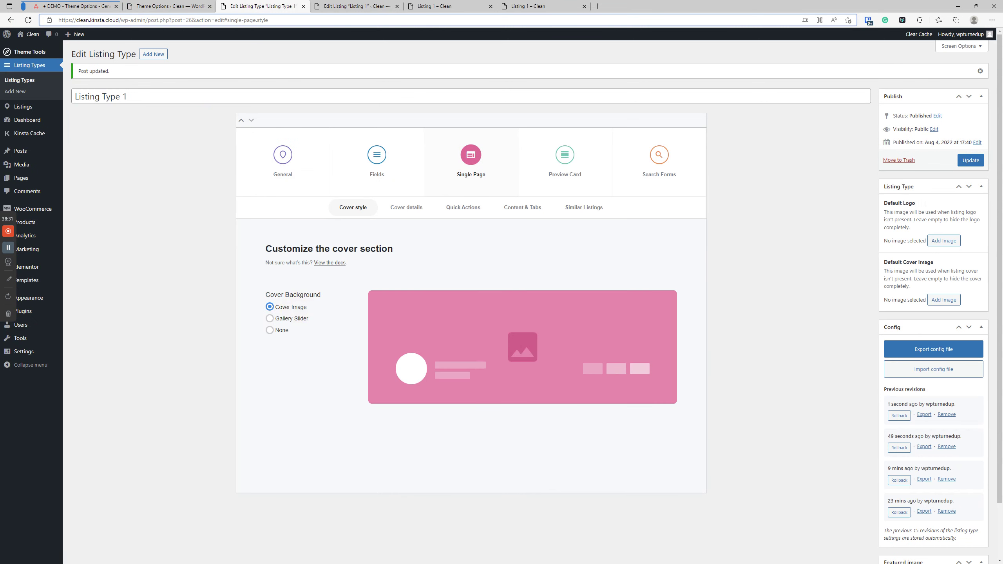
pyautogui.click(971, 160)
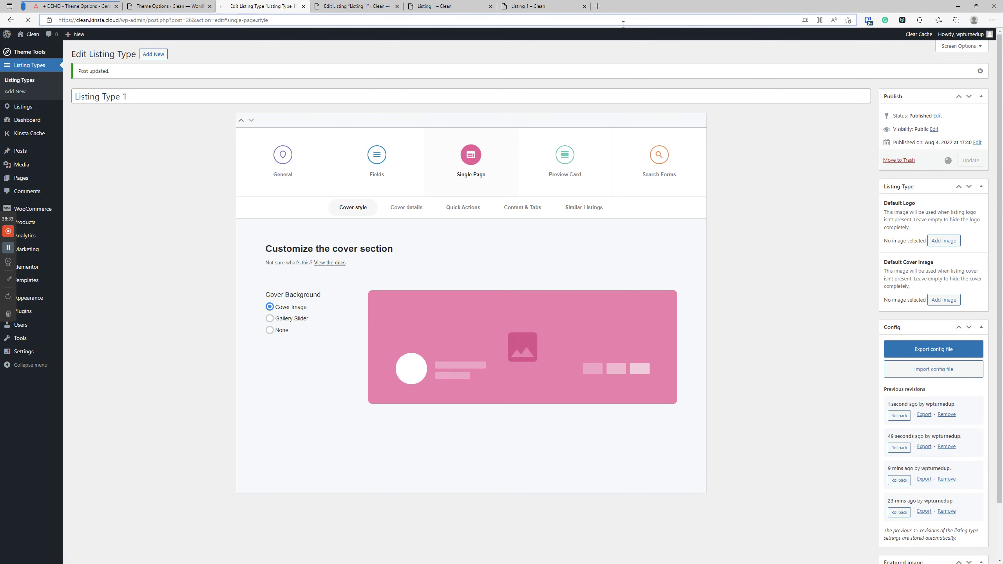
pyautogui.click(457, 5)
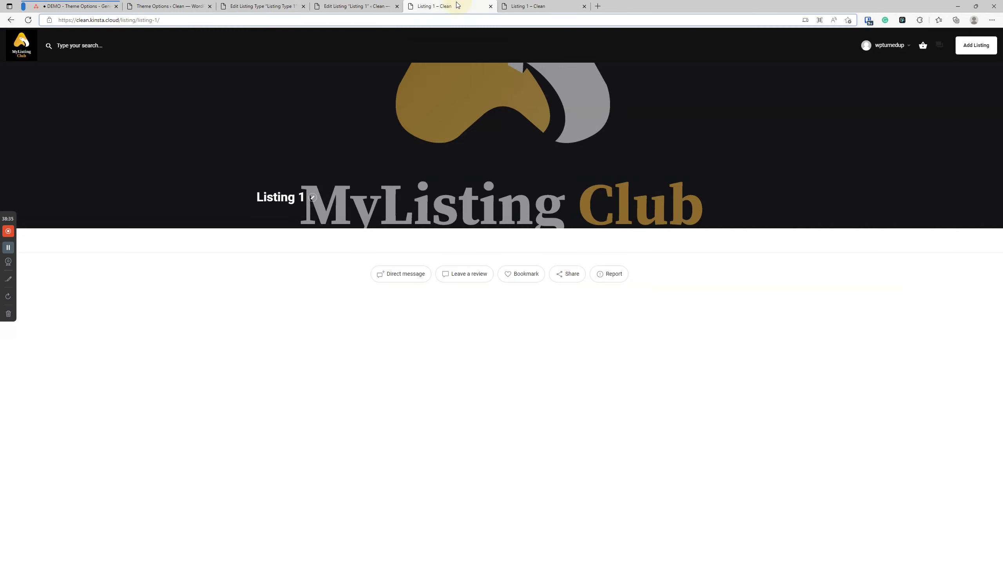
pyautogui.click(29, 20)
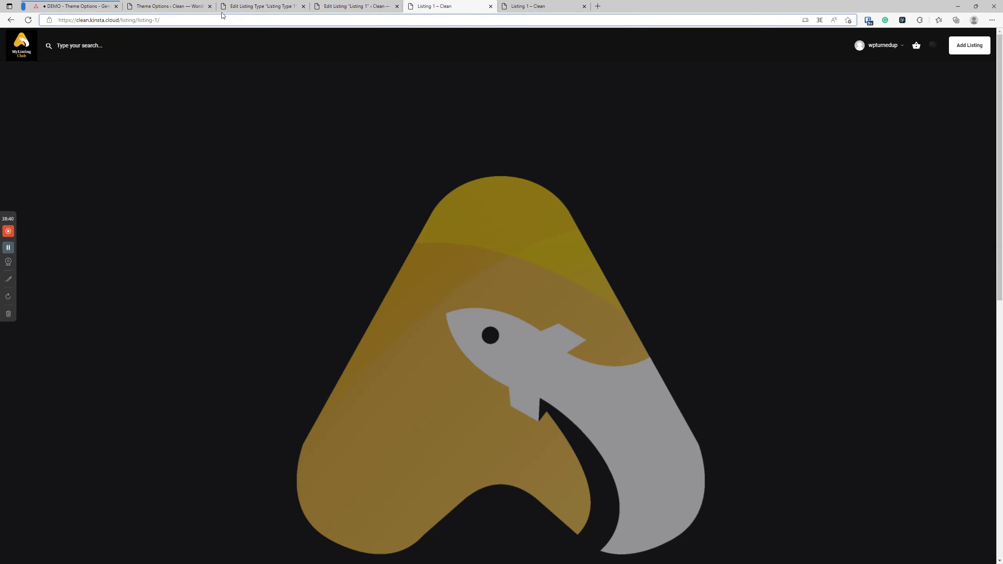
# Clear the cover image height in the single listing theme options and update the options.
pyautogui.click(170, 6)
pyautogui.click(179, 319)
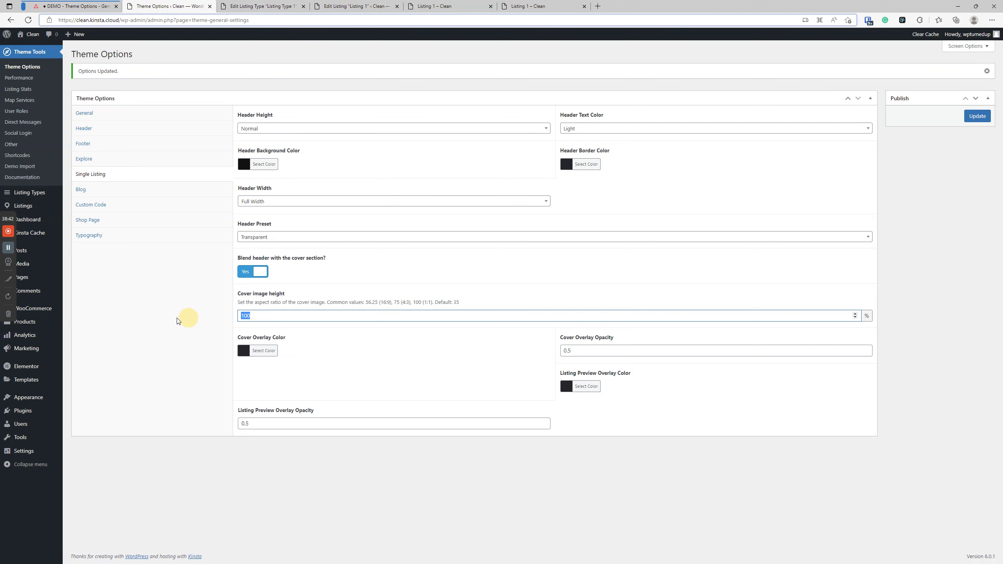
pyautogui.press('BackSpace')
pyautogui.click(548, 5)
pyautogui.click(262, 6)
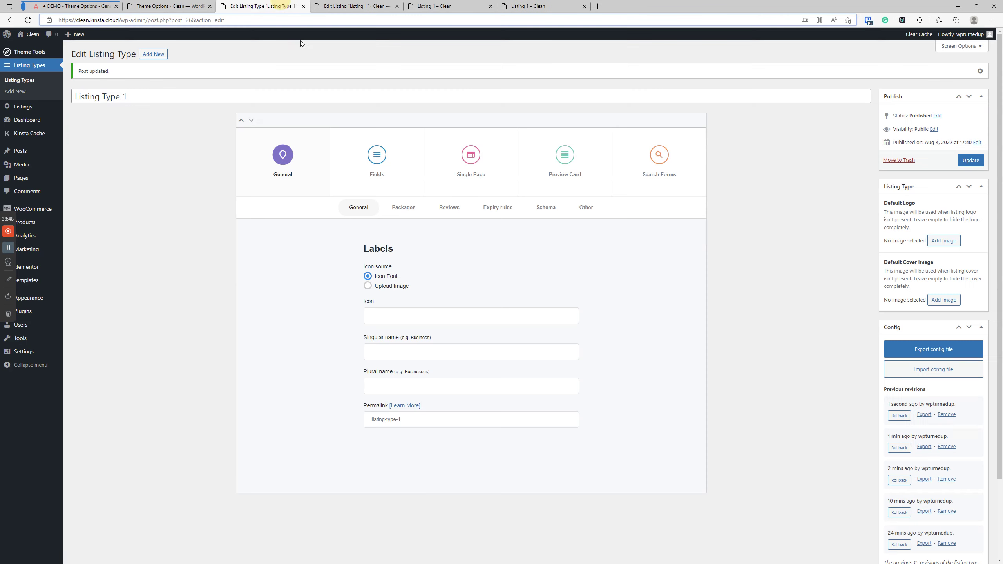
pyautogui.hotkey('ctrl', 'shift', 'Tab')
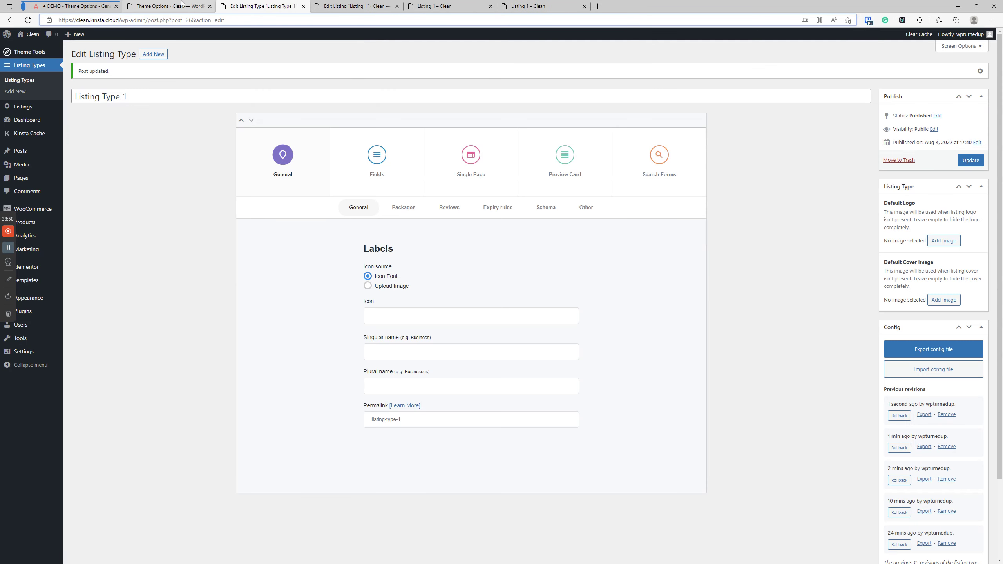
pyautogui.click(976, 116)
# Reload the first Listing 1 page to check its cover and close the second Listing 1 page.
pyautogui.click(562, 5)
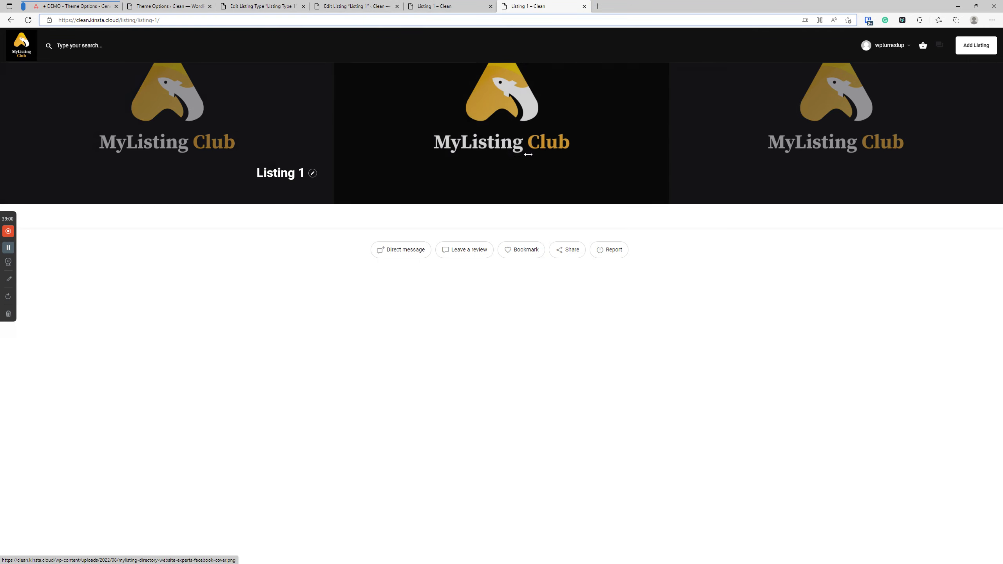
pyautogui.click(435, 6)
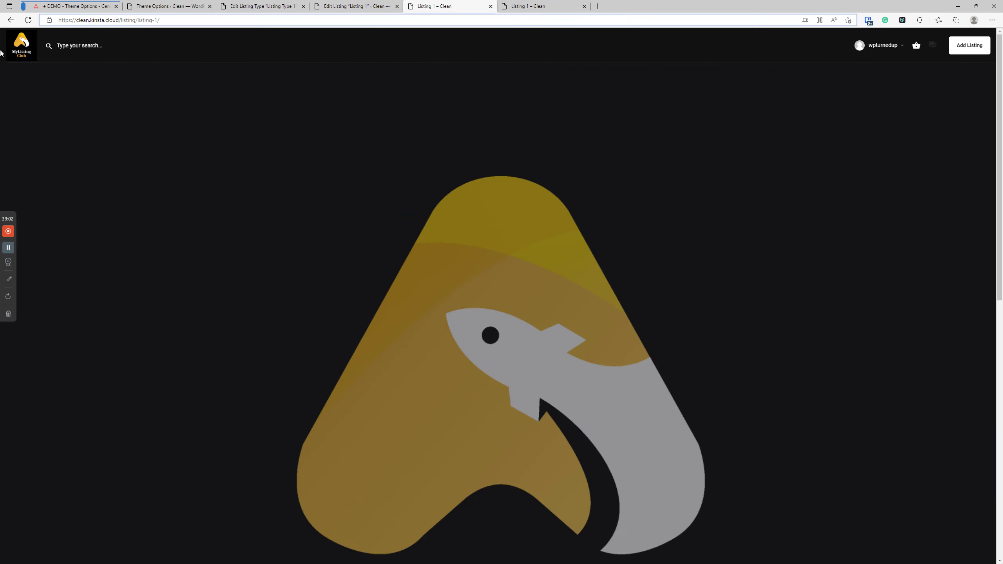
pyautogui.click(29, 20)
pyautogui.click(561, 6)
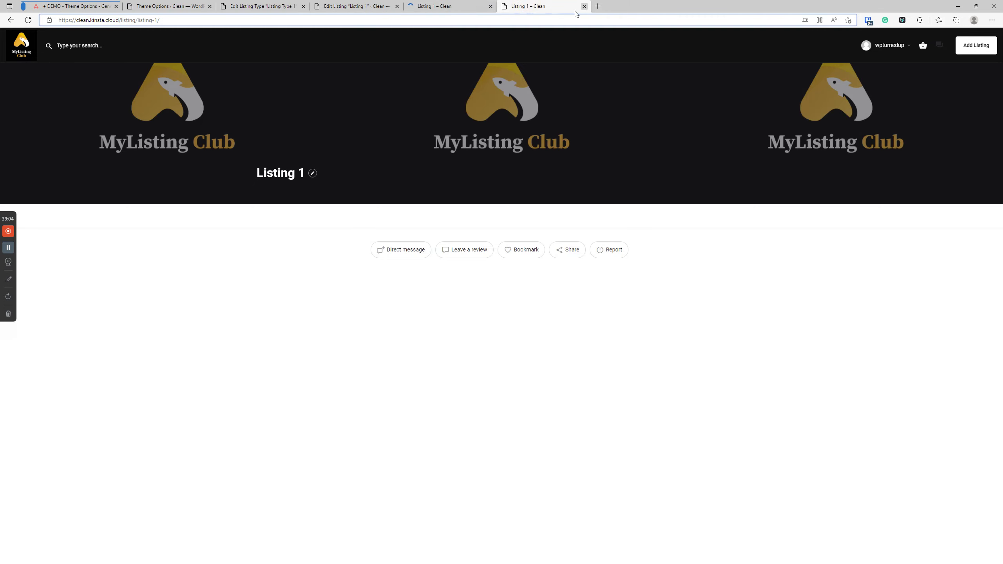
pyautogui.click(585, 6)
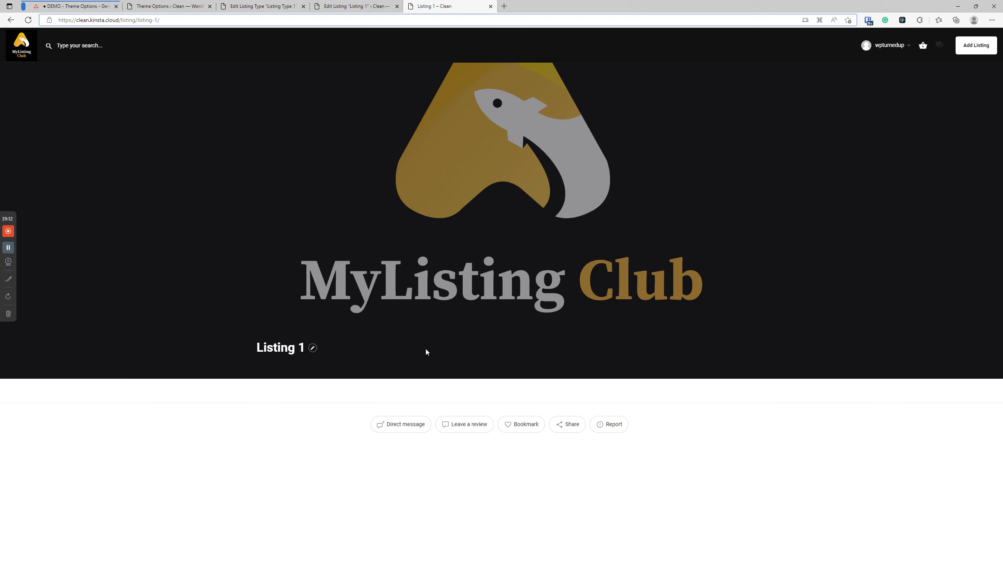
# Set the single listing cover overlay color to the yellow preset #eeee22 in the theme options.
pyautogui.click(164, 4)
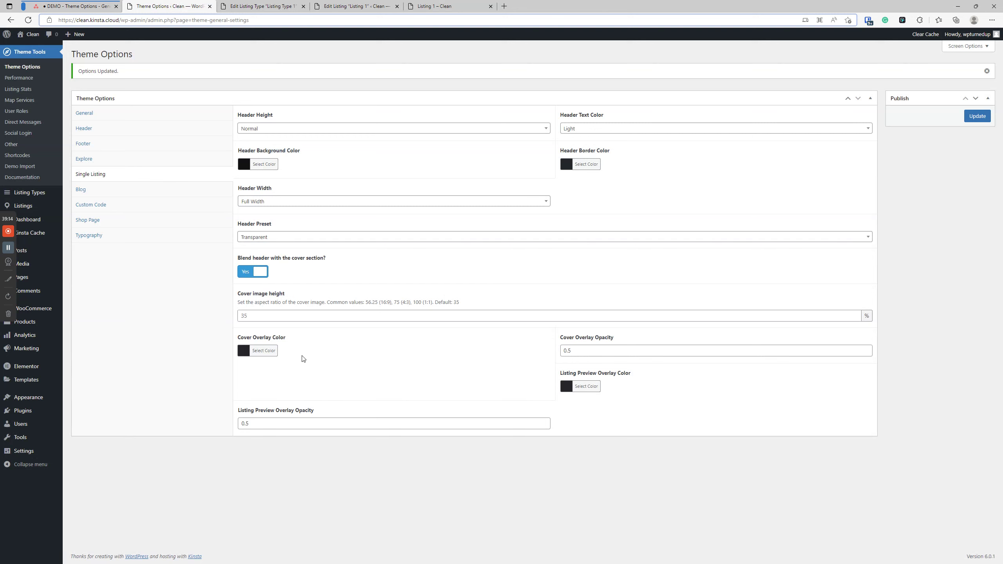
pyautogui.click(264, 351)
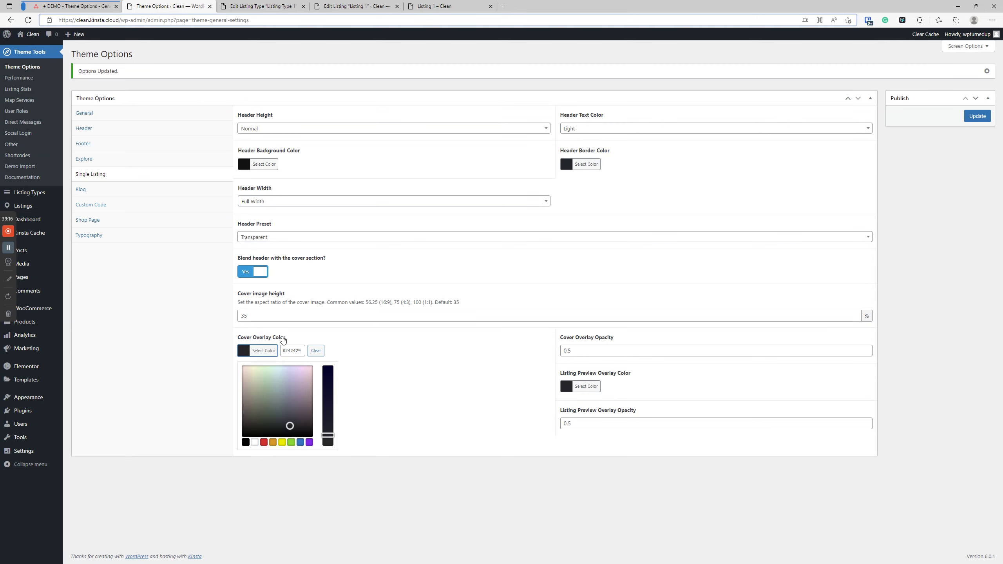
pyautogui.click(283, 443)
pyautogui.click(427, 366)
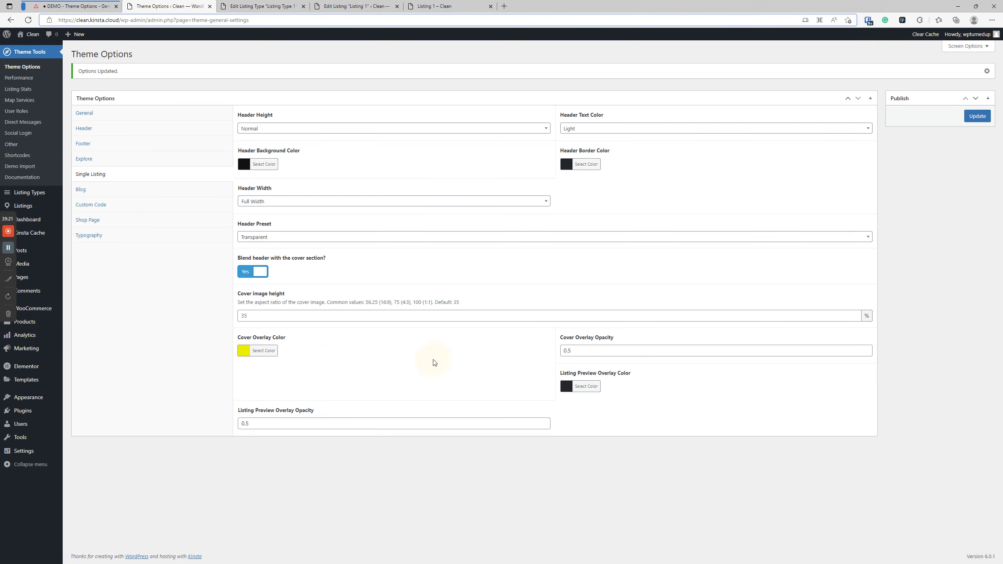
# Set the cover overlay opacity to 1, update the theme options, and reload Listing 1.
pyautogui.click(606, 350)
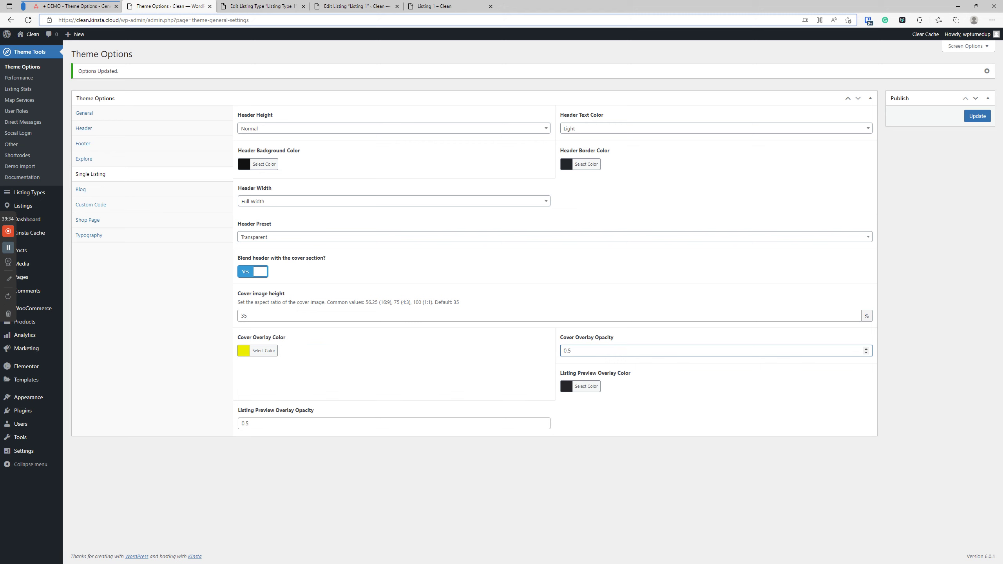
pyautogui.doubleClick(569, 350)
pyautogui.write('1')
pyautogui.click(977, 115)
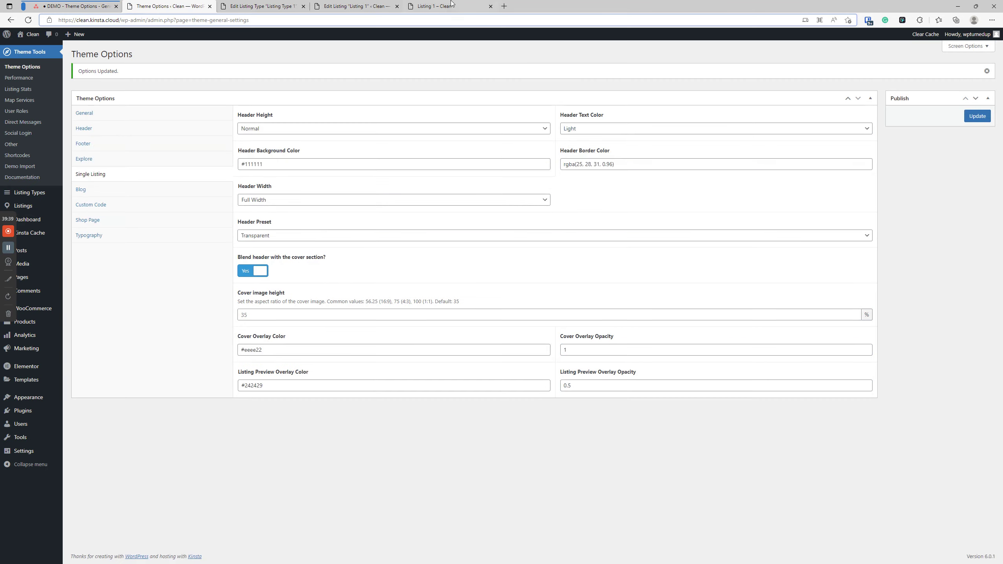
pyautogui.click(452, 5)
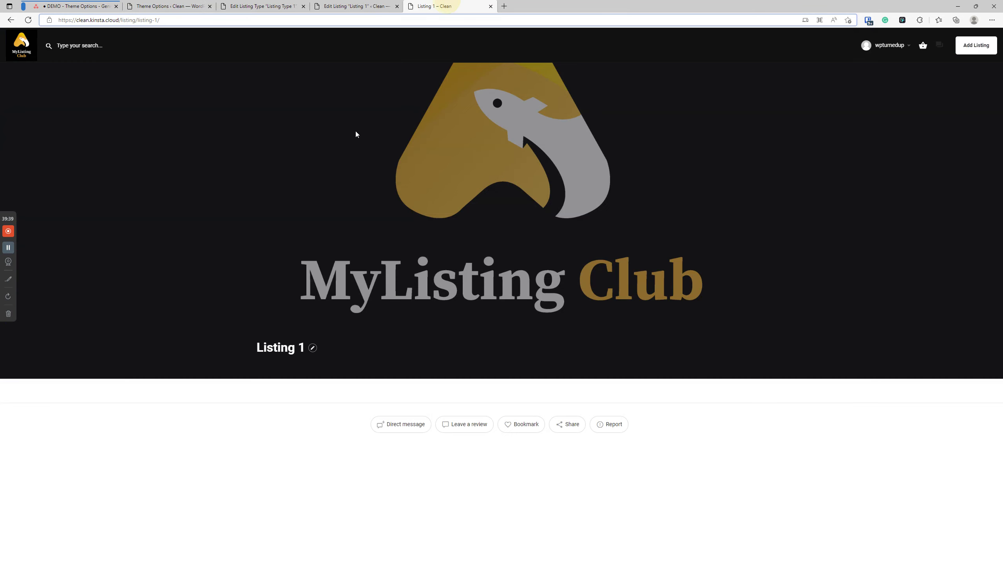
pyautogui.click(29, 19)
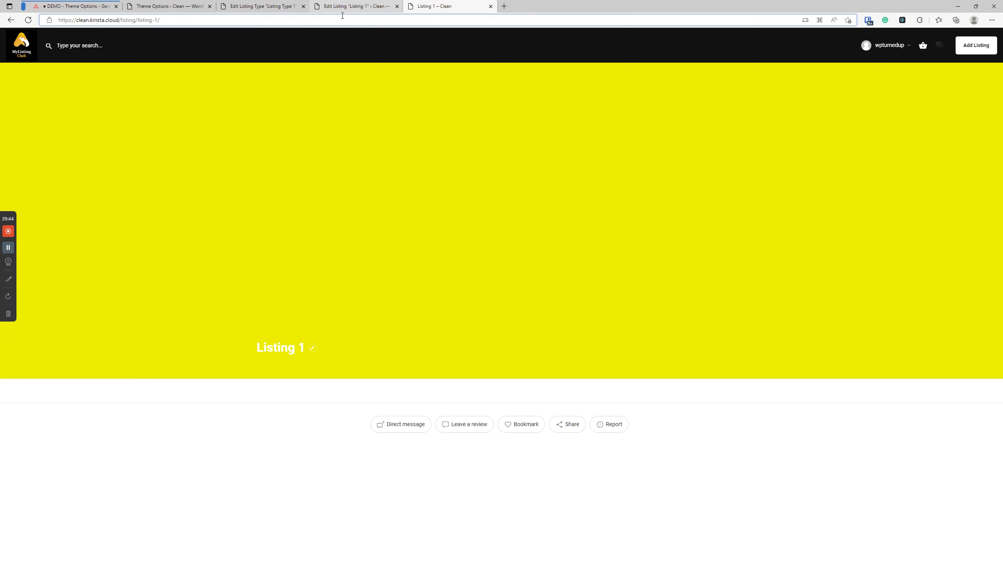
# Set the cover overlay opacity to .2, update the theme options, and reload Listing 1.
pyautogui.click(356, 5)
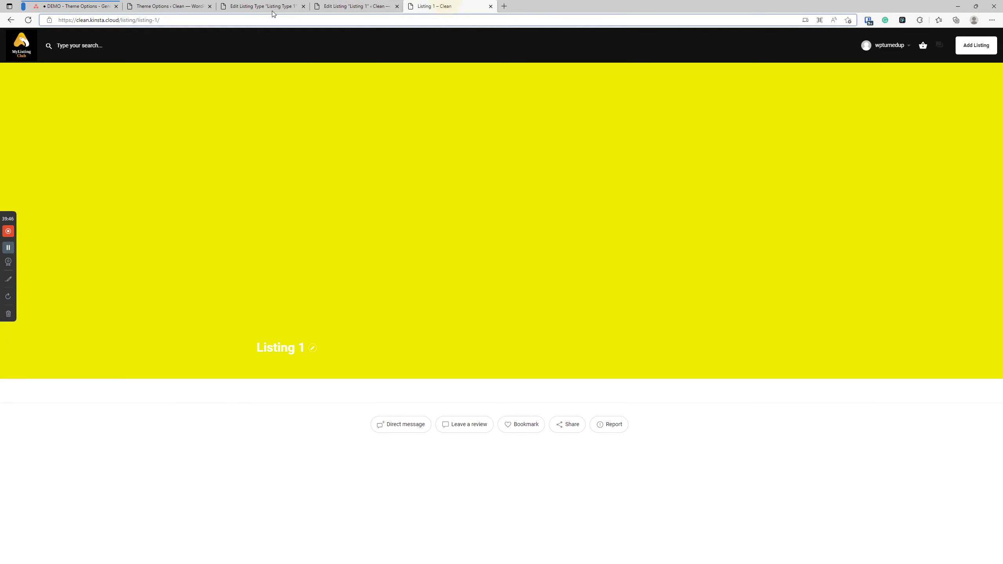
pyautogui.click(268, 5)
pyautogui.click(197, 5)
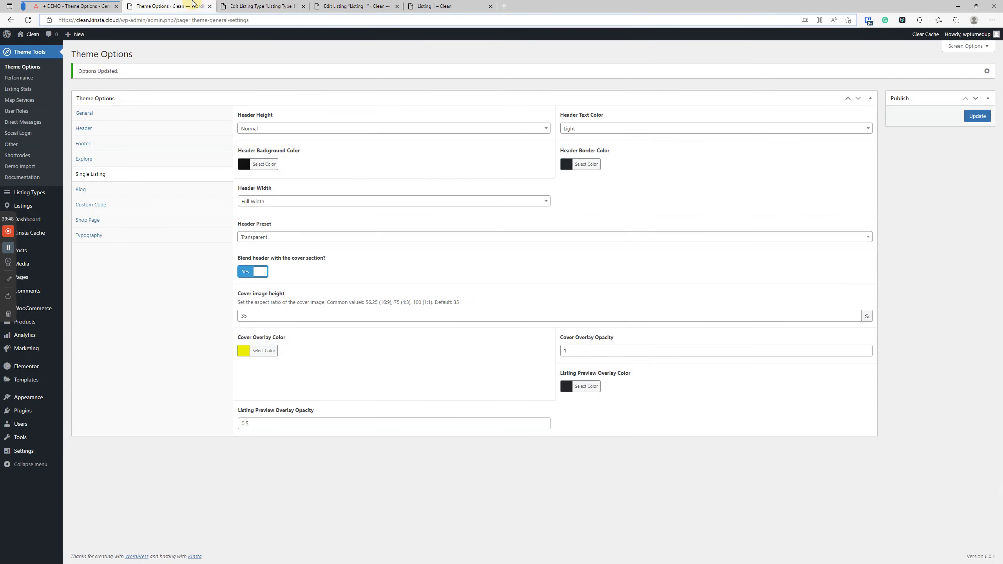
pyautogui.click(551, 350)
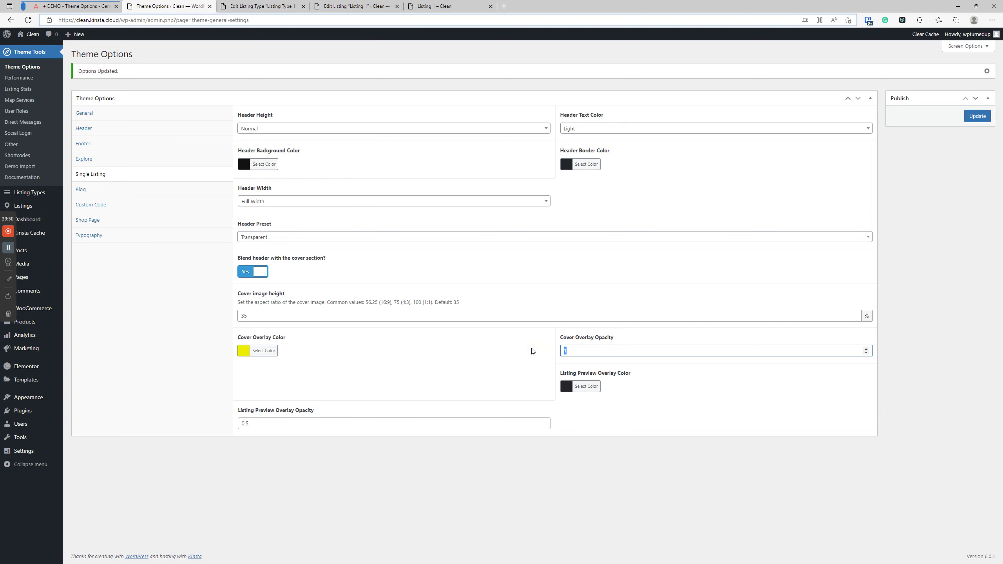
pyautogui.write('.2')
pyautogui.click(976, 116)
pyautogui.click(434, 6)
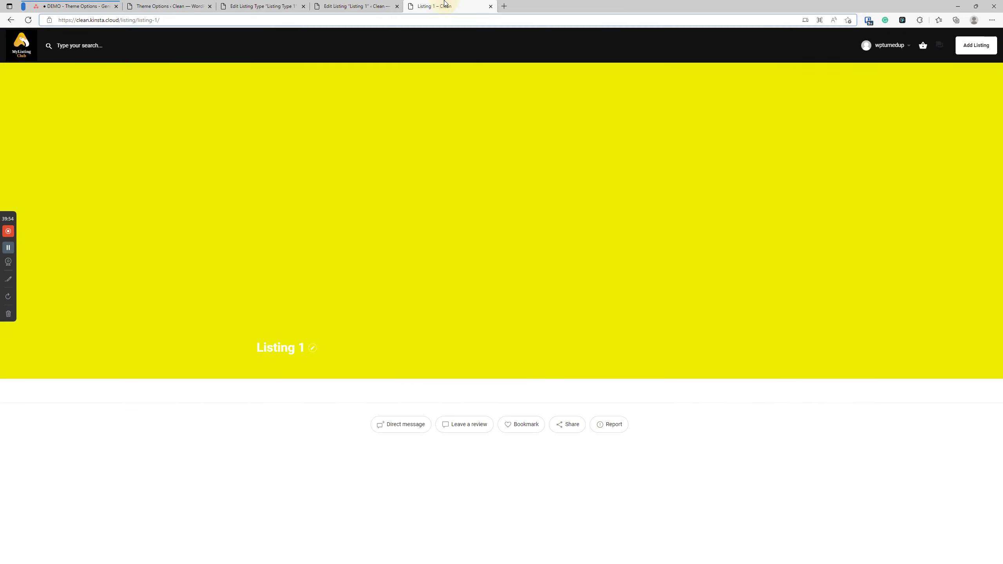
pyautogui.press('F5')
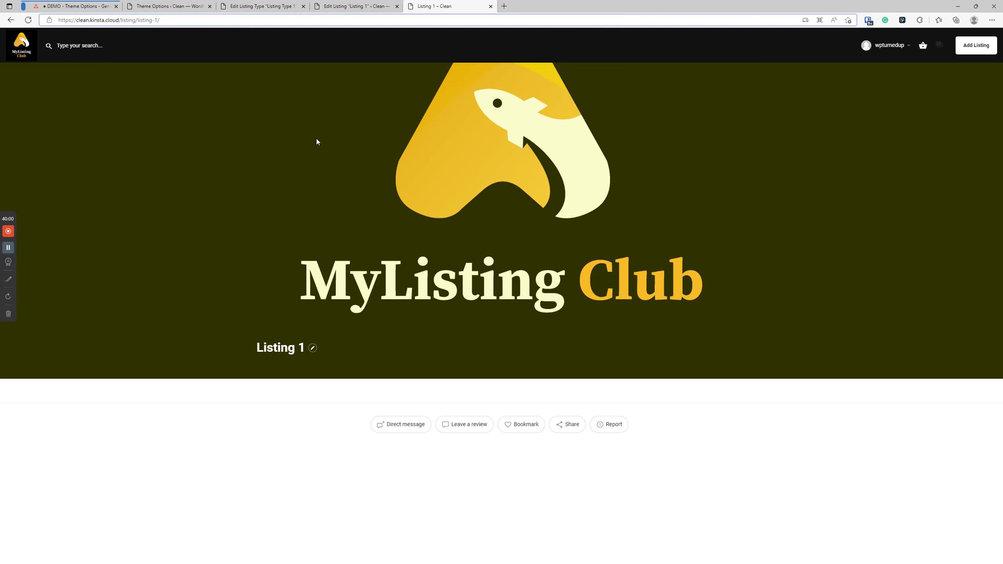
# Duplicate the Listing 1 page and open clean.kinsta.cloud/explore in the copy to view the listing preview.
pyautogui.click(169, 6)
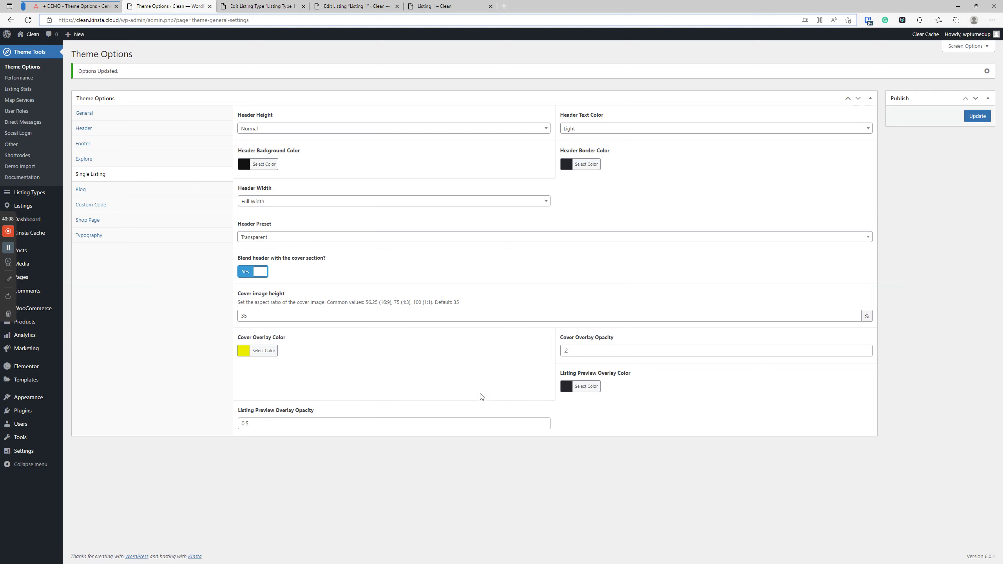
pyautogui.click(435, 6)
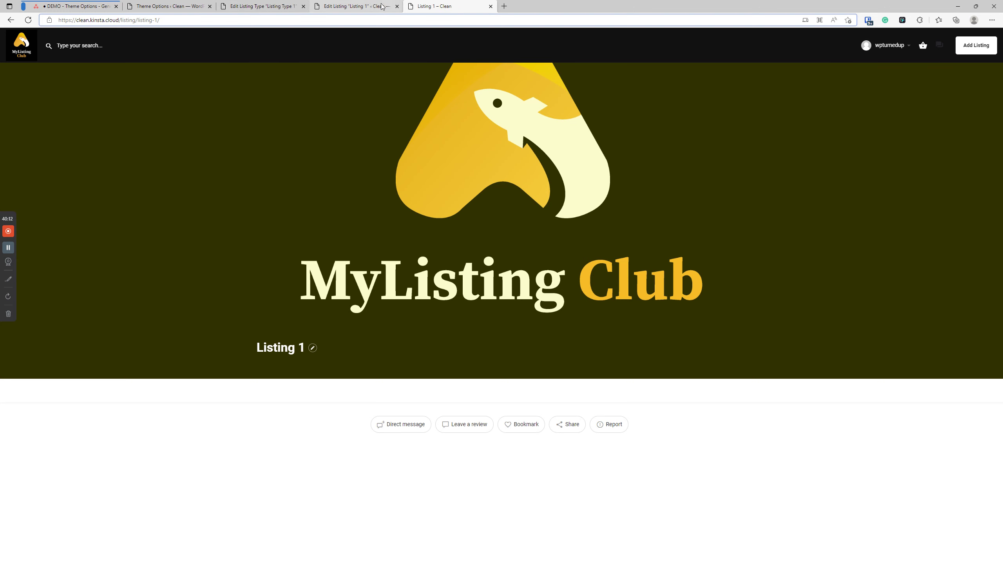
pyautogui.rightClick(436, 5)
pyautogui.click(471, 47)
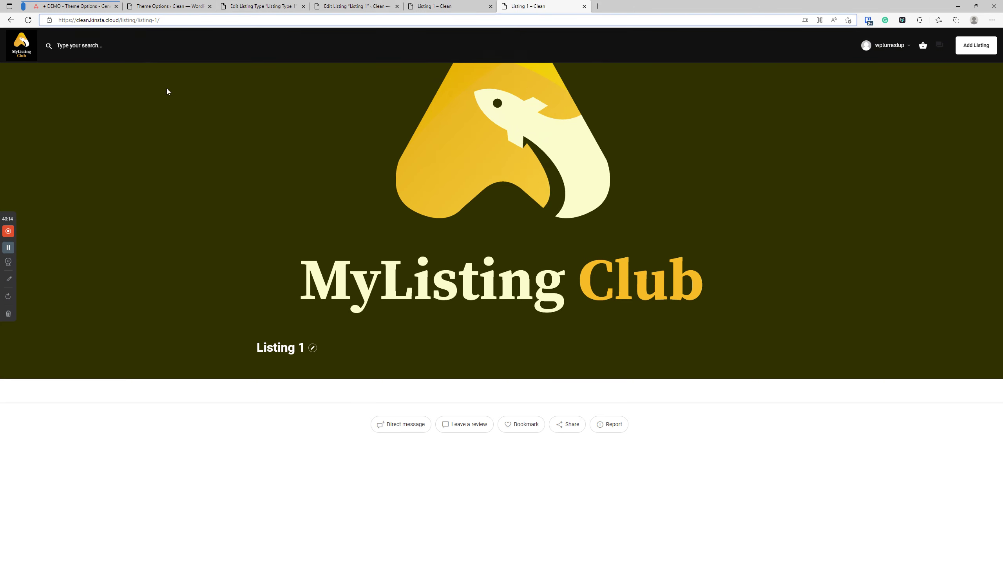
pyautogui.click(121, 19)
pyautogui.click(120, 19)
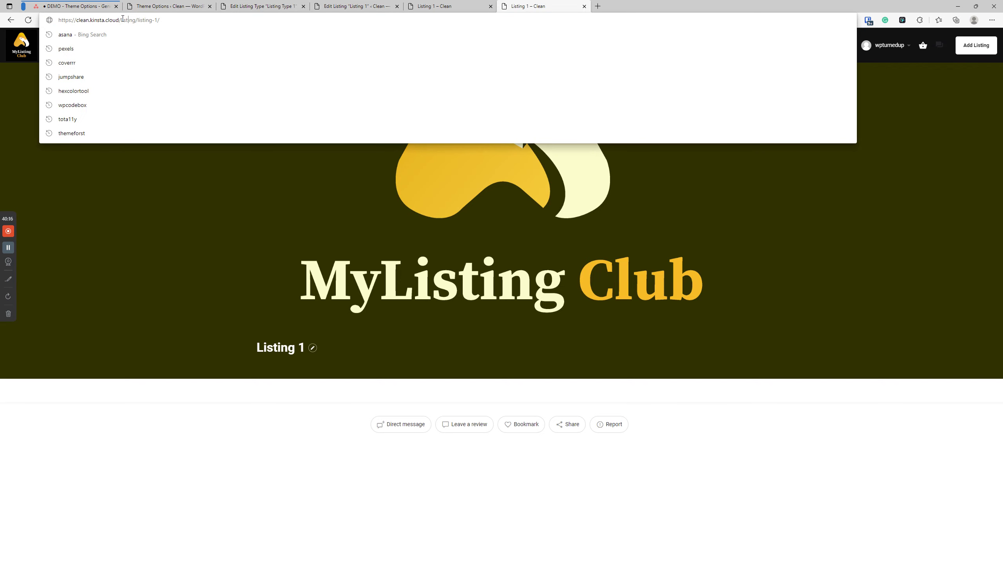
pyautogui.moveTo(121, 19); pyautogui.dragTo(252, 16)
pyautogui.write('explo')
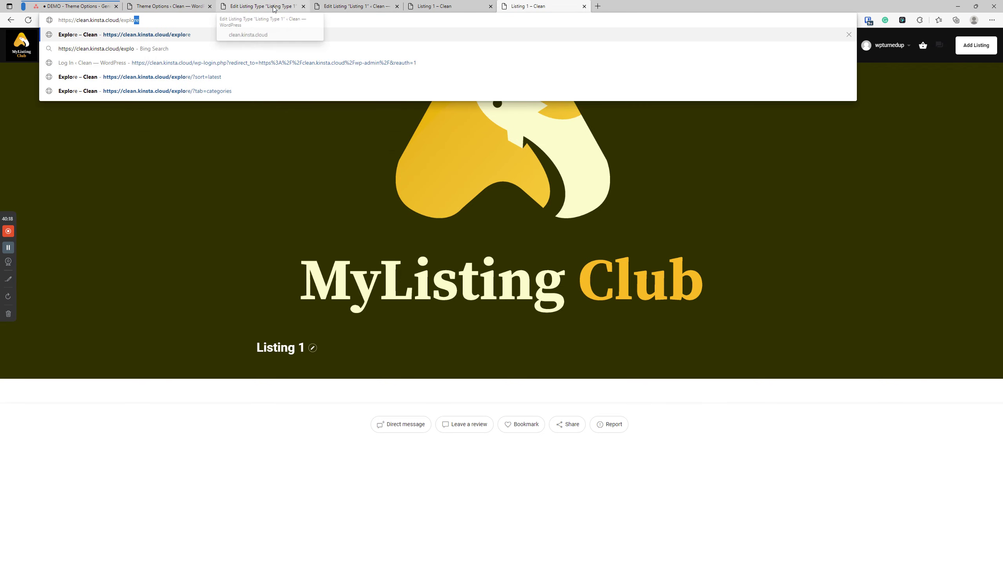
pyautogui.press('Return')
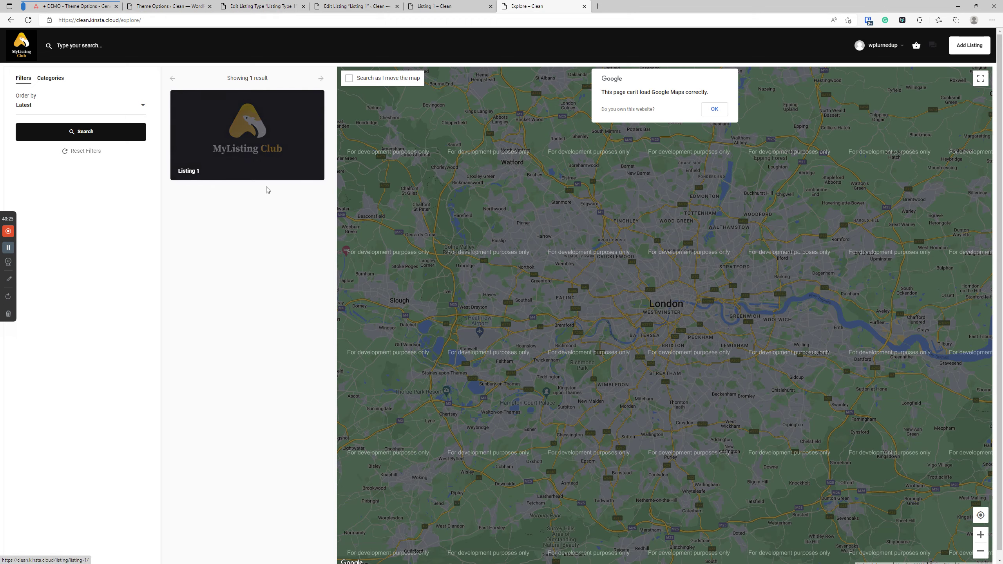
# Set the listing preview overlay color to the yellow preset #eeee22 with opacity 0.2, and update the theme options.
pyautogui.click(184, 4)
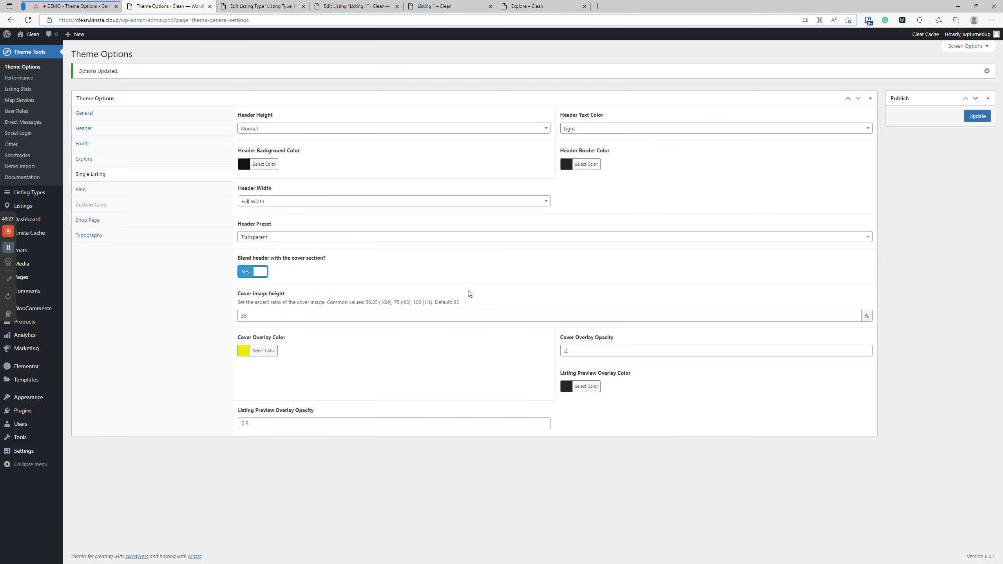
pyautogui.click(587, 387)
pyautogui.click(605, 478)
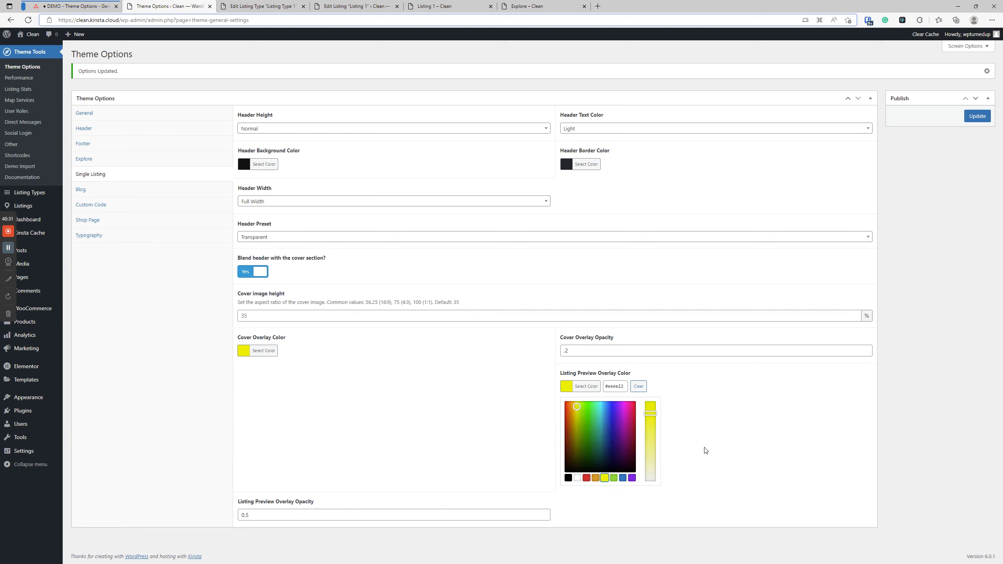
pyautogui.click(704, 450)
pyautogui.click(368, 423)
pyautogui.write('0.2')
pyautogui.click(977, 115)
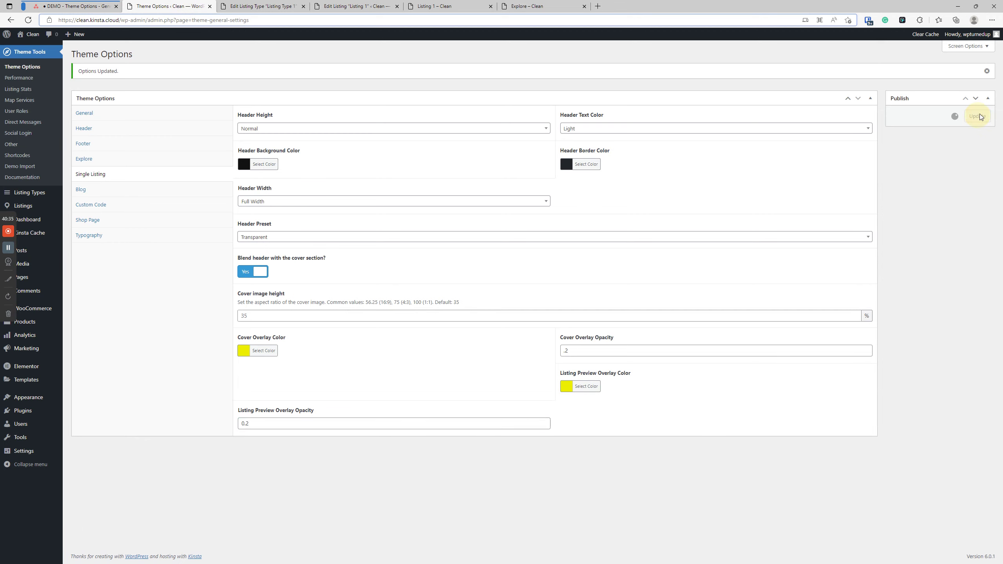
# Reload the Explore page and compare the Listing 1 preview card with the Listing 1 page cover.
pyautogui.click(543, 6)
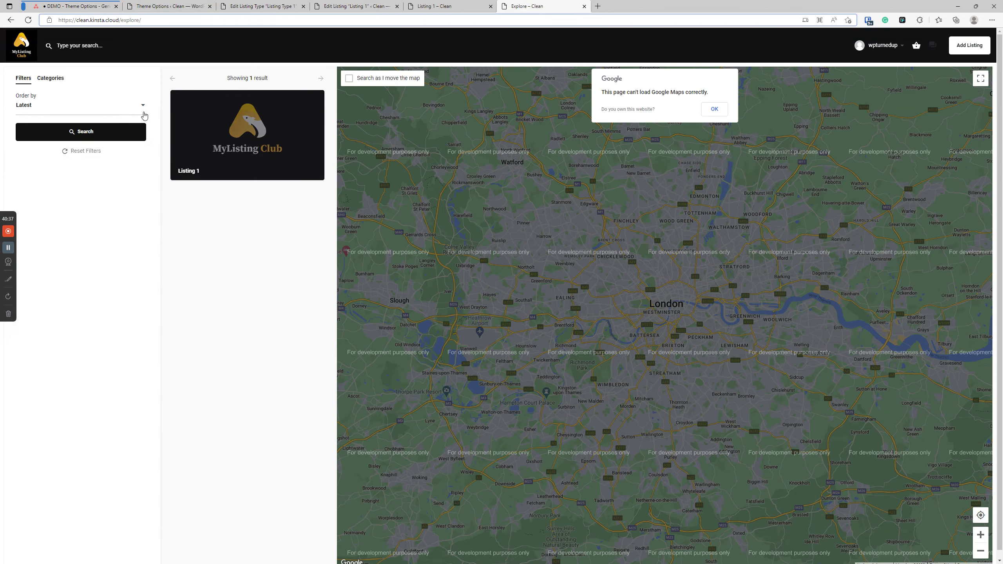
pyautogui.click(28, 19)
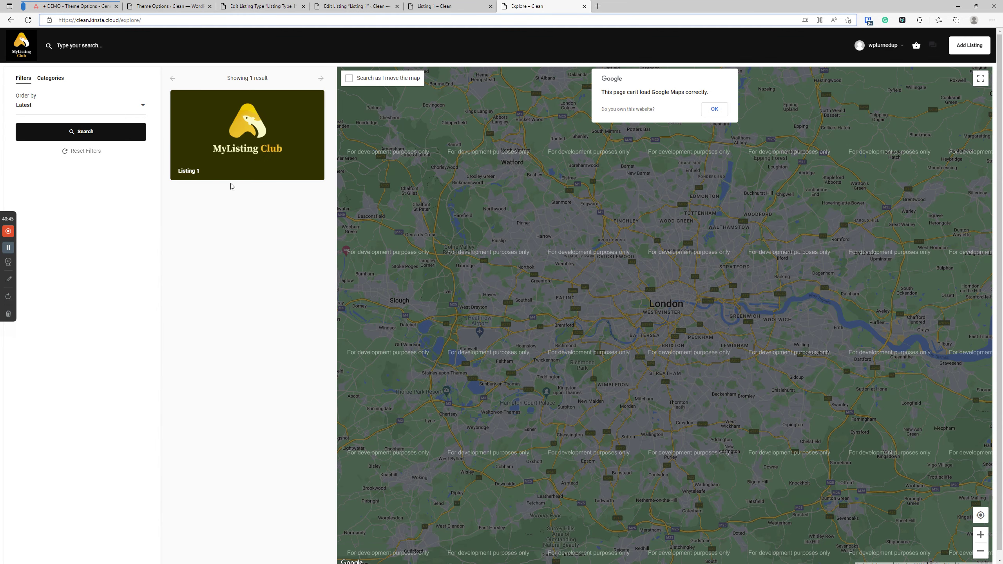
pyautogui.click(434, 5)
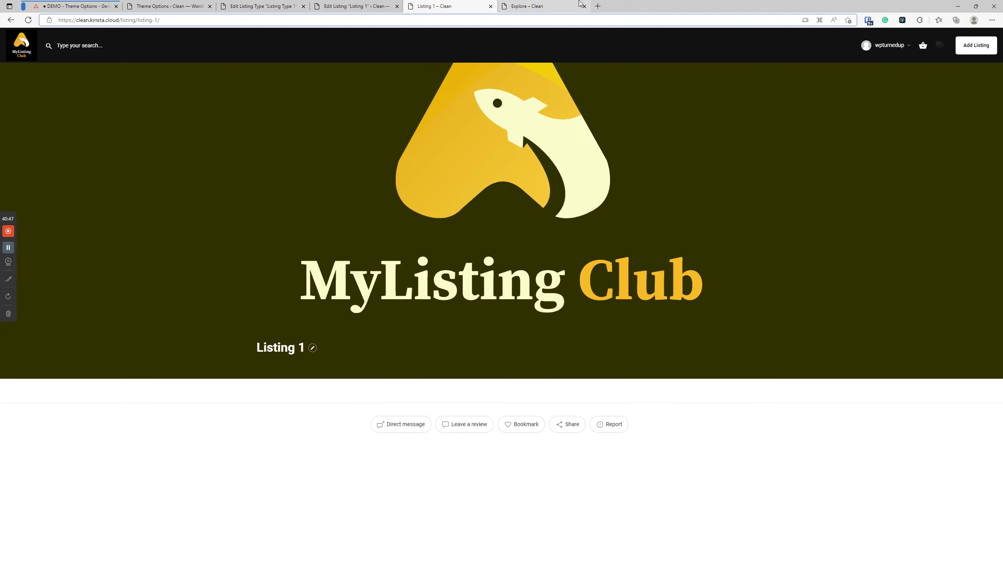
pyautogui.hotkey('ctrl', 'Tab')
pyautogui.click(435, 5)
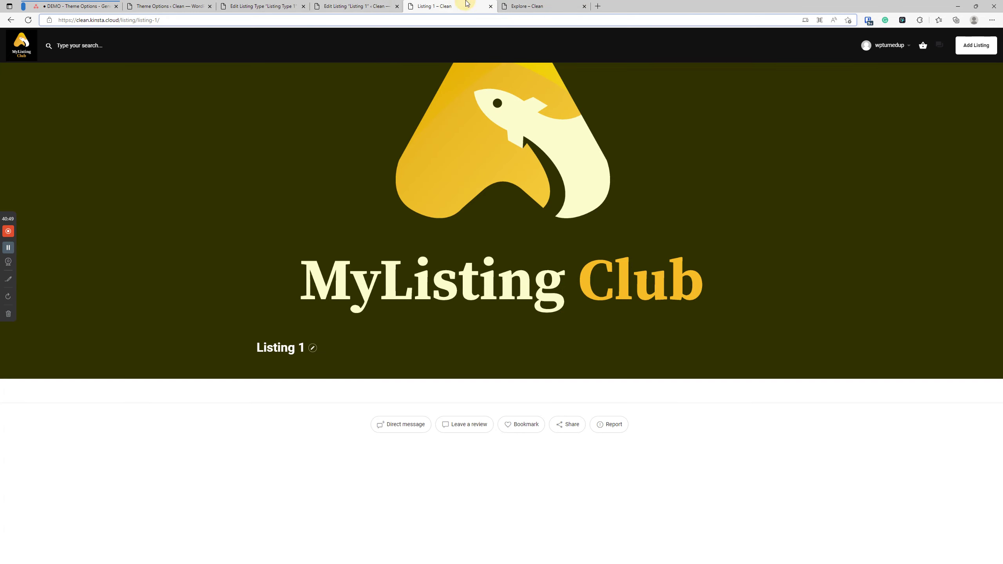
# Open the Blog section of the theme options, and load clean.kinsta.cloud/blog/ in place of the Explore page.
pyautogui.click(169, 6)
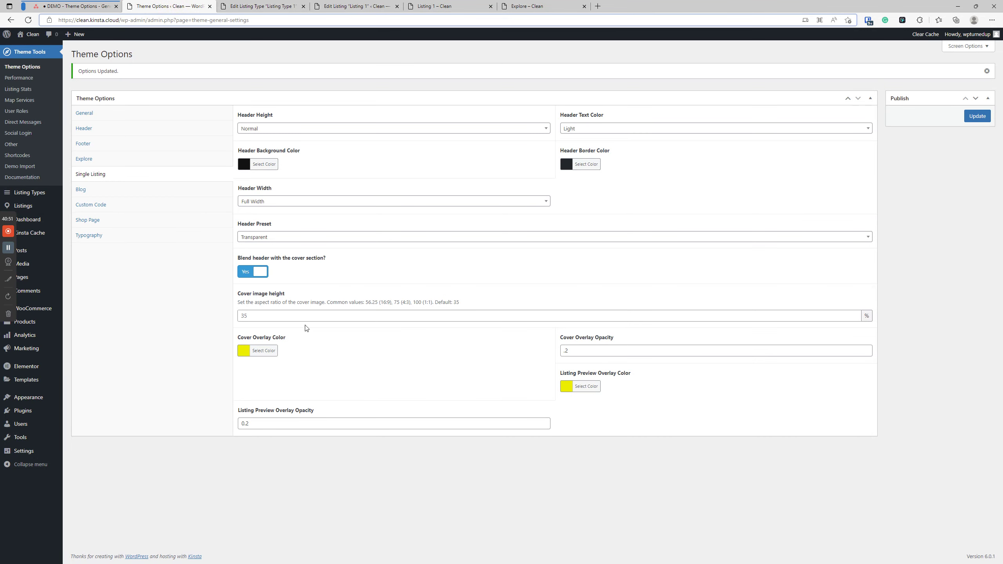
pyautogui.click(97, 196)
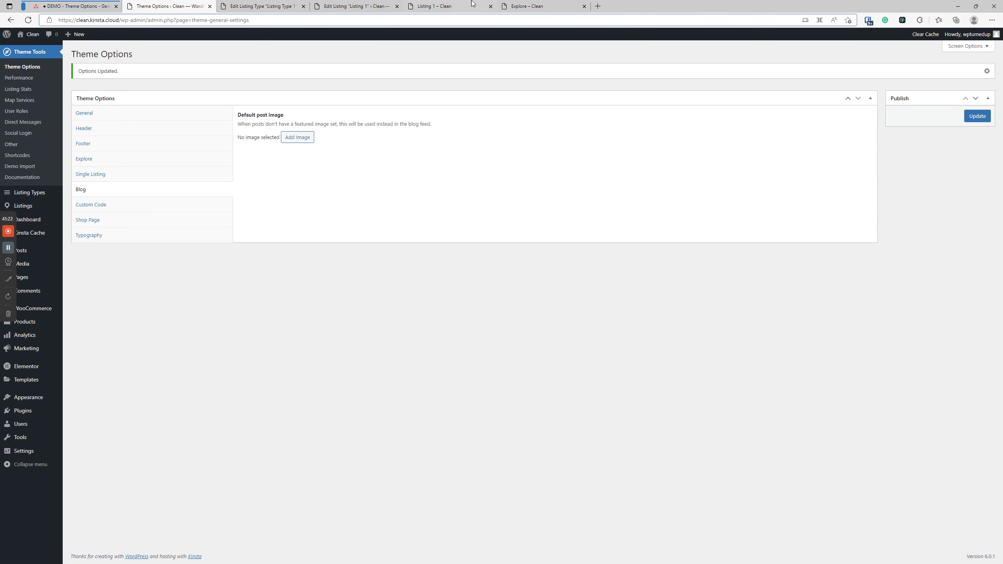
pyautogui.click(526, 6)
pyautogui.doubleClick(126, 19)
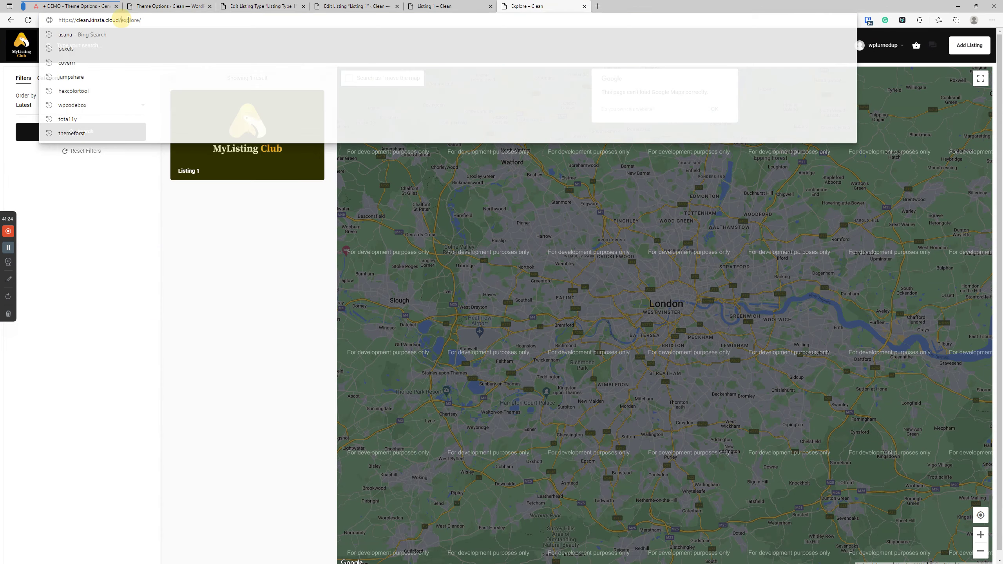
pyautogui.write('blog/')
pyautogui.press('Return')
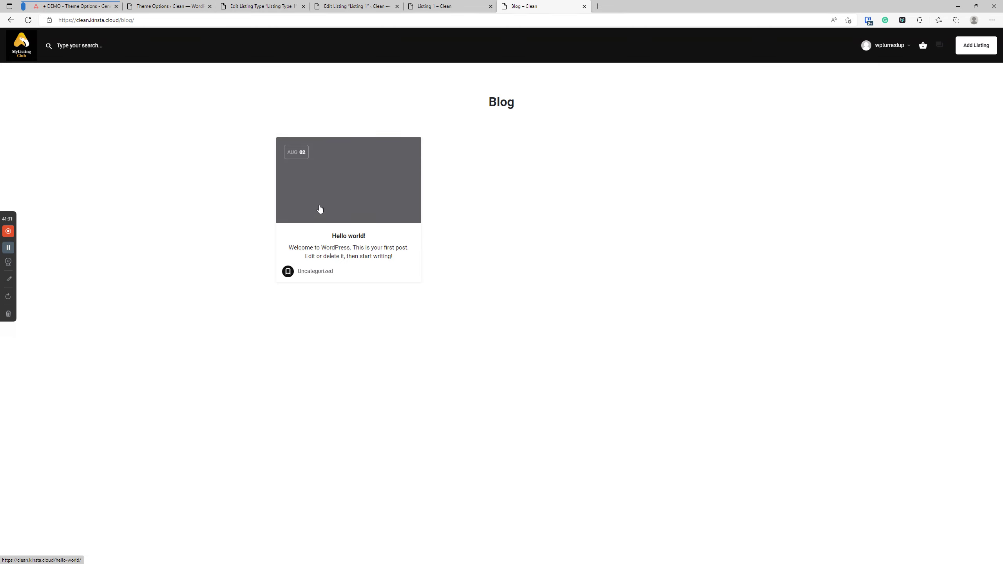
# Set the first MyListing Club logo in the media library as the default post image, update the options, and reload the blog page.
pyautogui.click(178, 4)
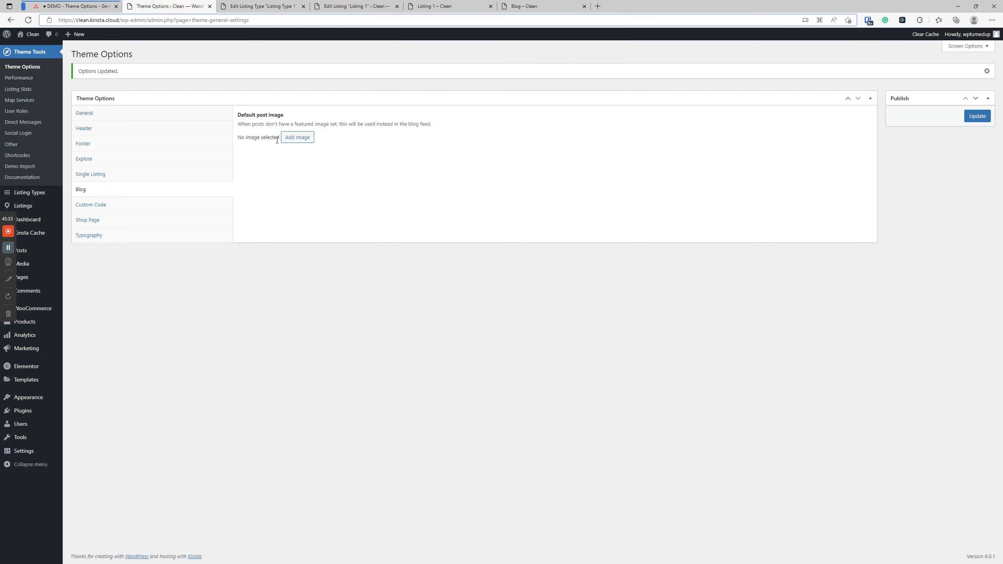
pyautogui.click(284, 139)
pyautogui.click(122, 134)
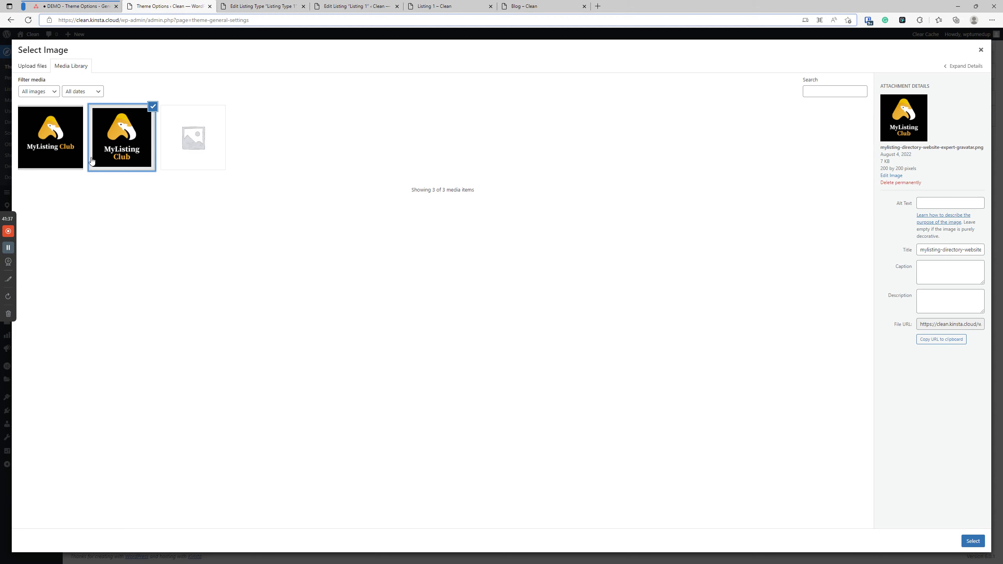
pyautogui.click(67, 142)
pyautogui.click(972, 542)
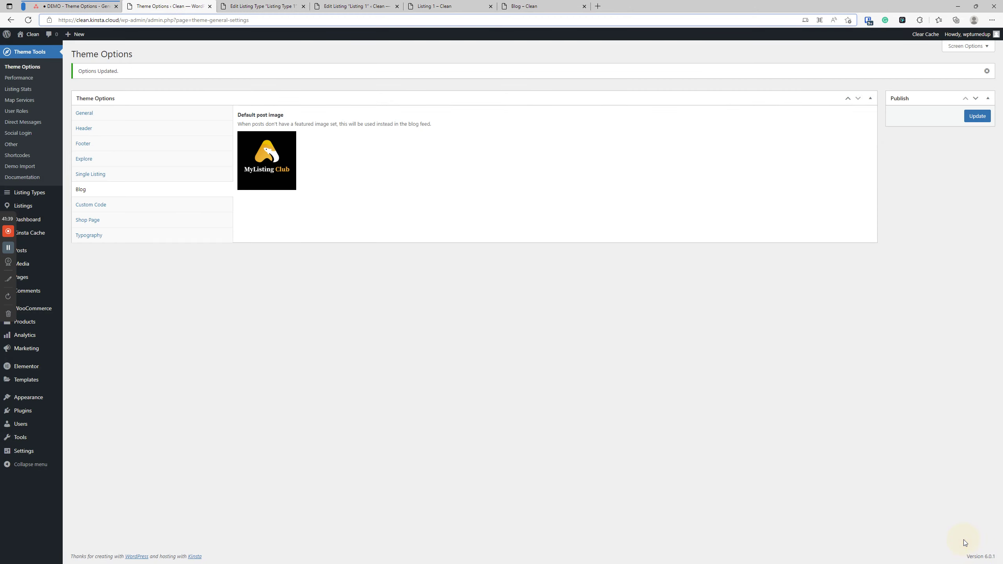
pyautogui.click(977, 116)
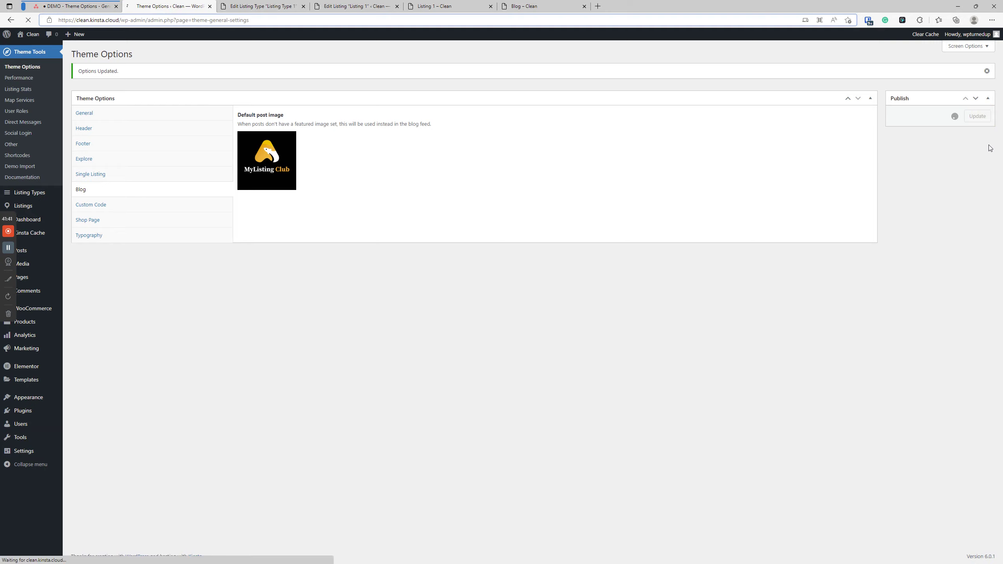
pyautogui.click(543, 6)
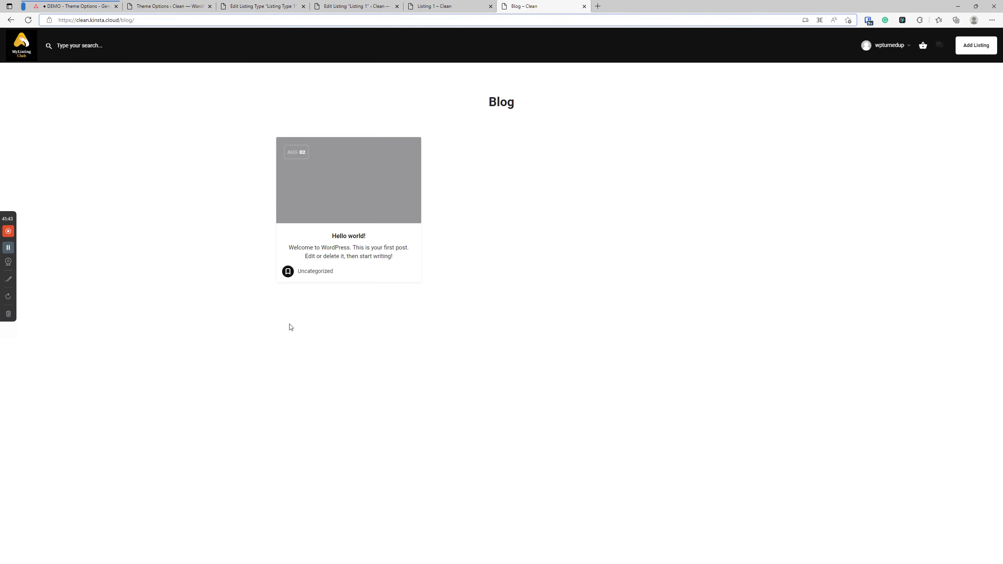
pyautogui.click(29, 19)
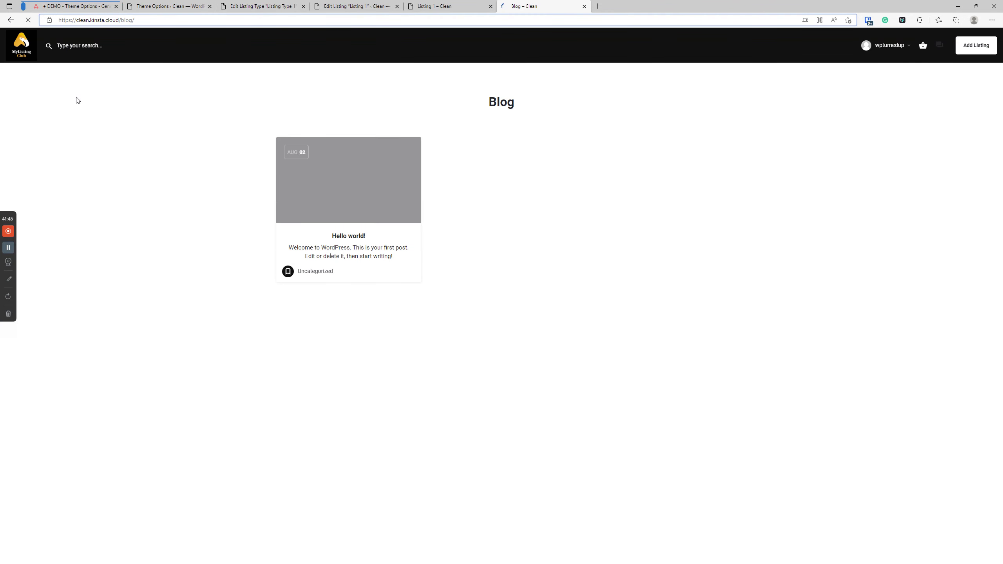
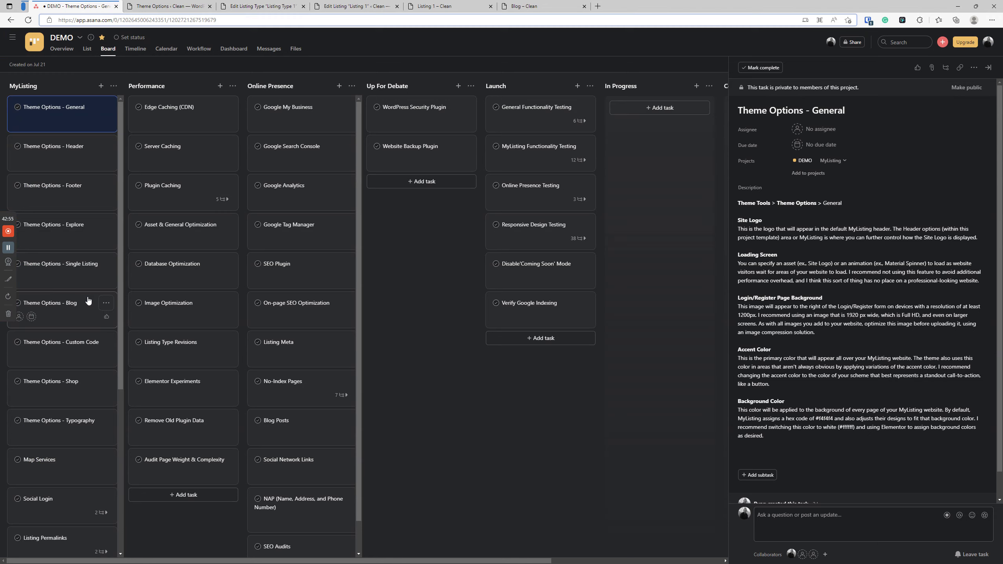
# Enter a placeholder line of text between script tags in the theme's custom JavaScript and update the options.
pyautogui.click(169, 6)
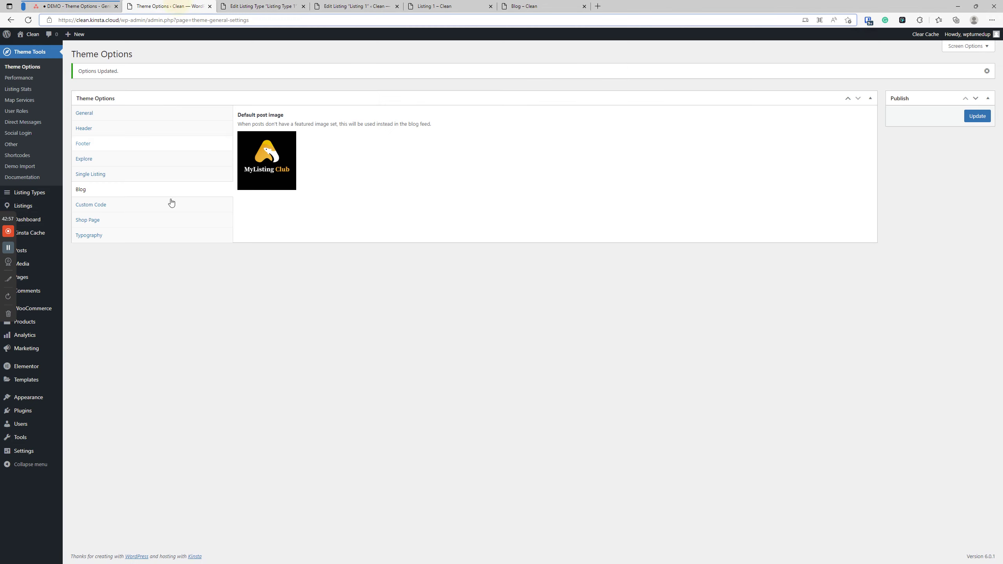
pyautogui.click(111, 209)
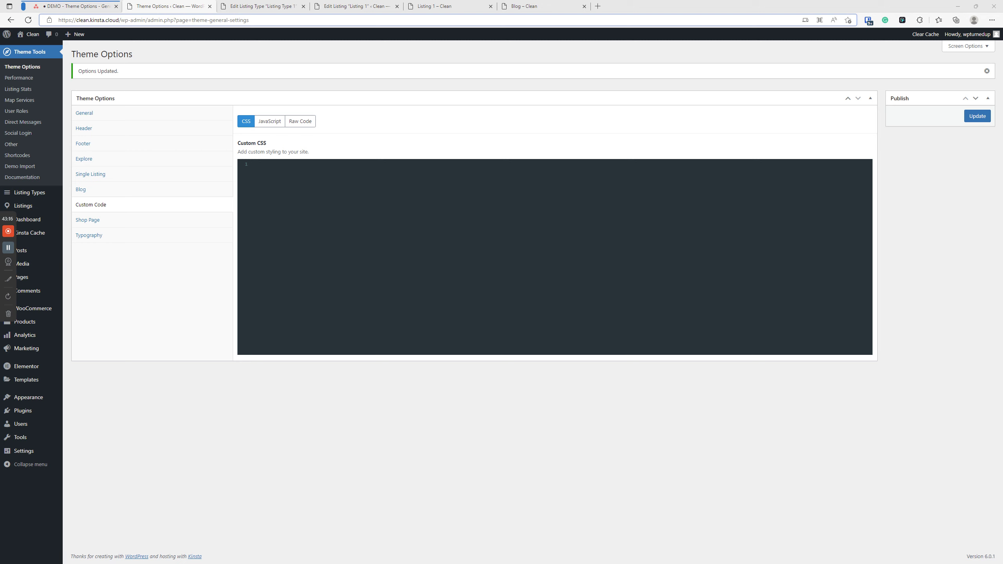
pyautogui.click(271, 123)
pyautogui.click(333, 217)
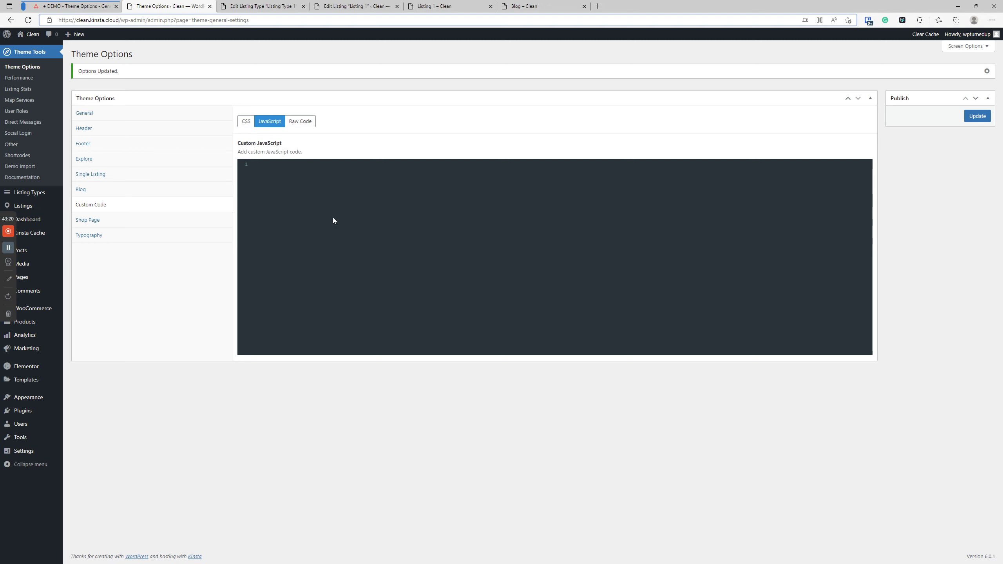
pyautogui.write('<script> jdkdjflsdgfkdslagkgfljsdlkvj;gkfsl;agkg  gkflgksgkfg')
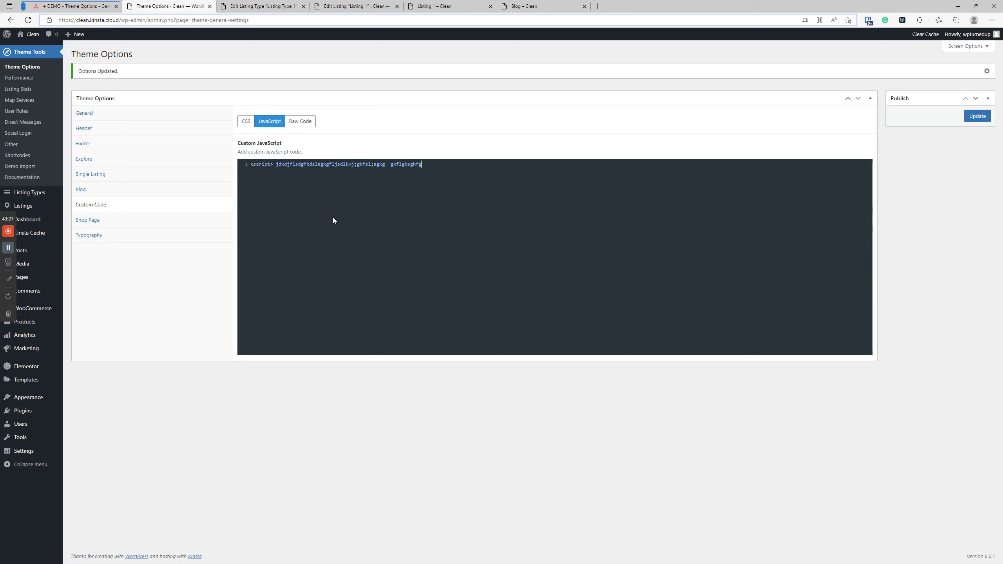
pyautogui.write(' </scrpt')
pyautogui.press('BackSpace')
pyautogui.press('BackSpace')
pyautogui.press('BackSpace')
pyautogui.write('ipt>')
pyautogui.press('BackSpace')
pyautogui.press('BackSpace')
pyautogui.press('BackSpace')
pyautogui.press('BackSpace')
pyautogui.write('cript')
pyautogui.click(984, 116)
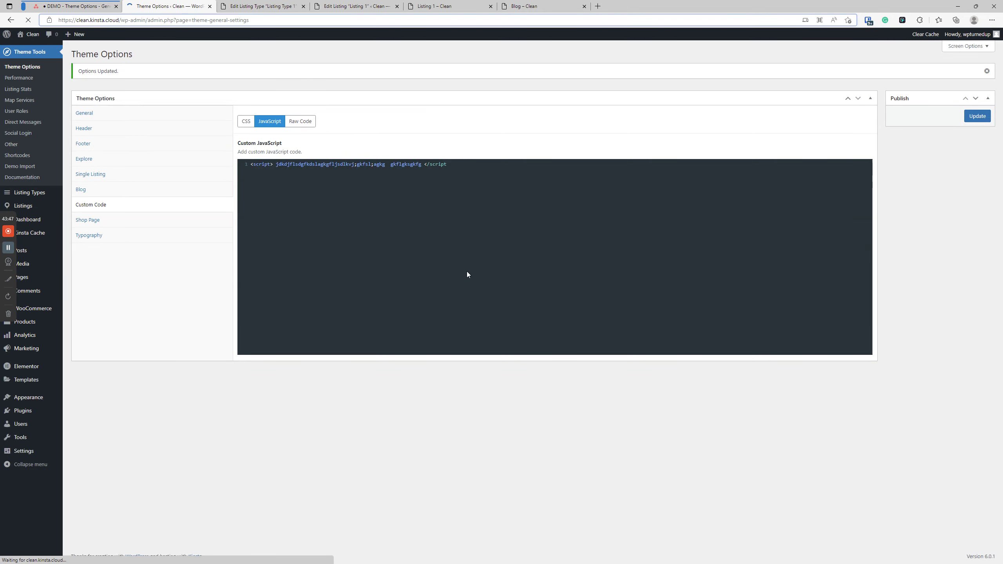
# Delete the placeholder script from the custom JavaScript editor.
pyautogui.click(494, 174)
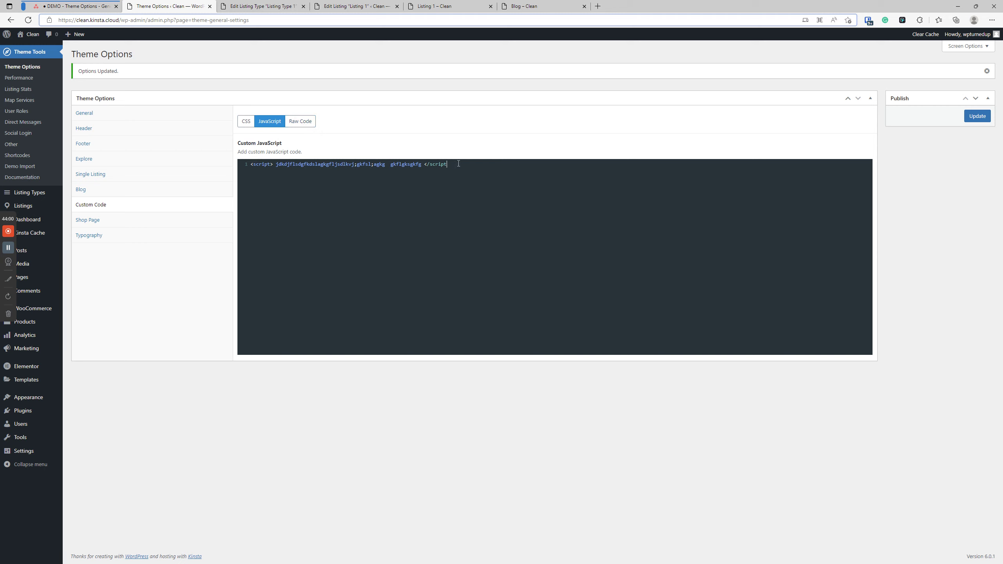
pyautogui.hotkey('ctrl', 'a')
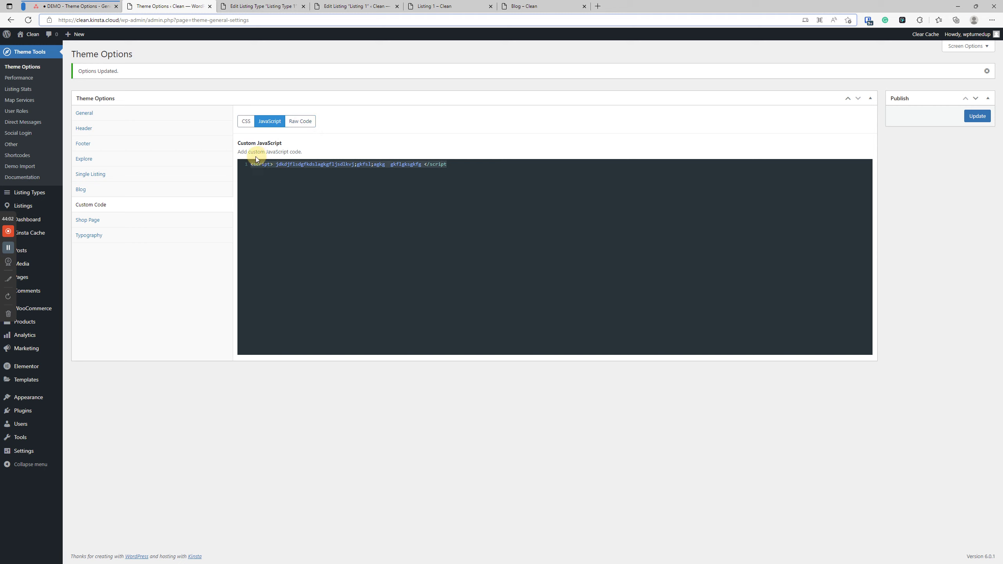
pyautogui.click(438, 164)
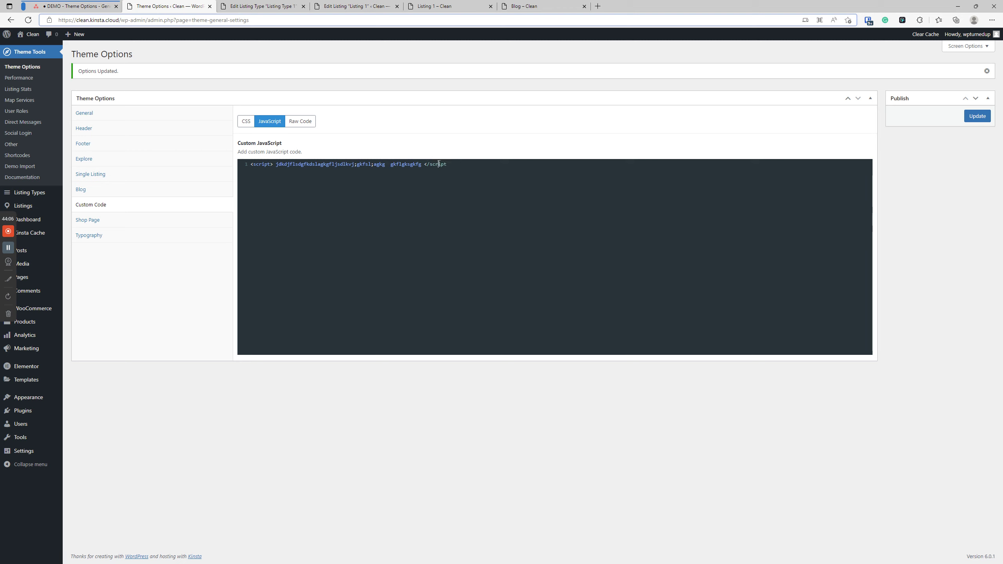
pyautogui.moveTo(443, 164); pyautogui.dragTo(244, 164)
pyautogui.press('BackSpace')
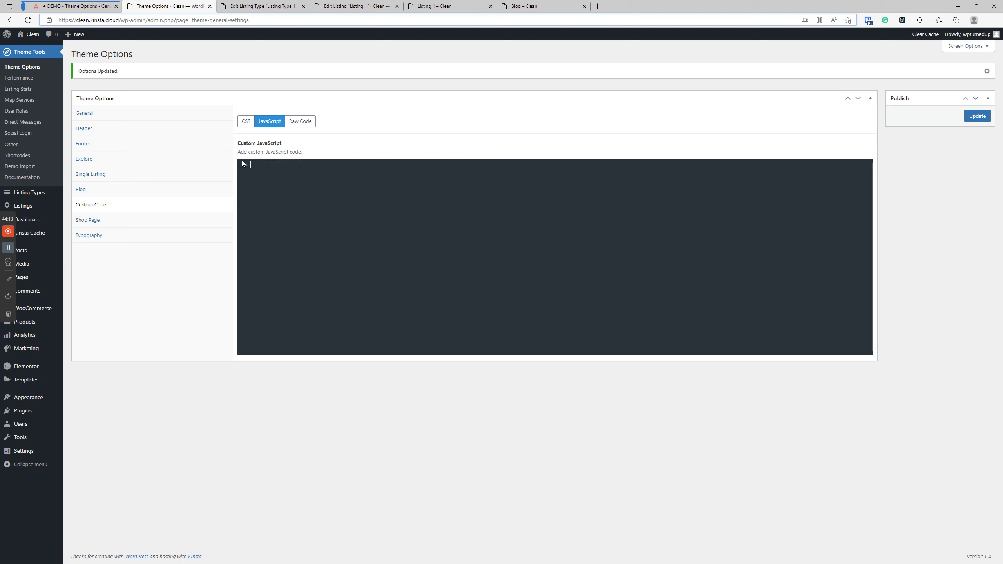
# Add the custom CSS rule .button { color: #fff !important; } and update the theme options.
pyautogui.click(246, 121)
pyautogui.click(292, 163)
pyautogui.write('.button {   ')
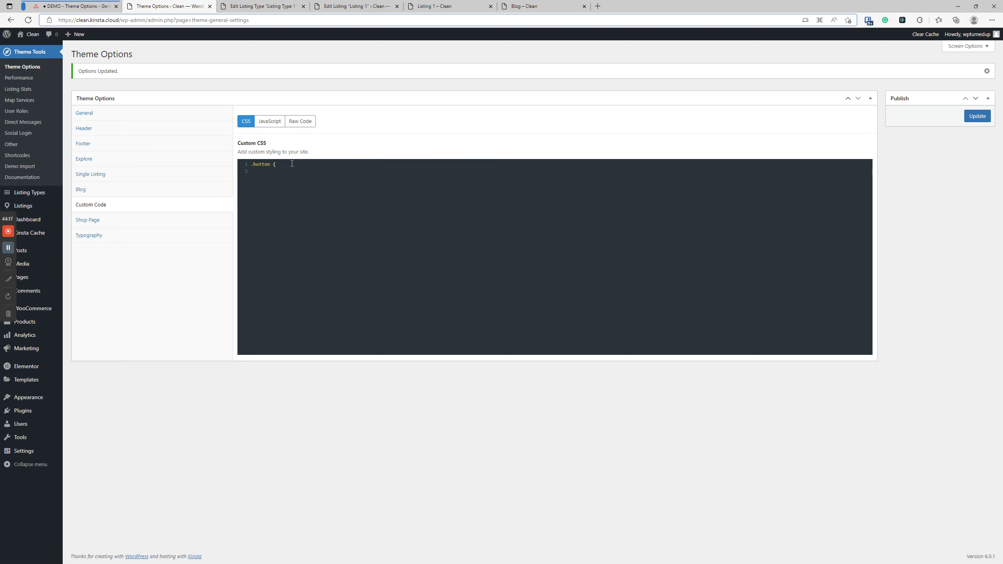
pyautogui.write('color: #fff !important;')
pyautogui.press('Return')
pyautogui.press('BackSpace')
pyautogui.click(976, 115)
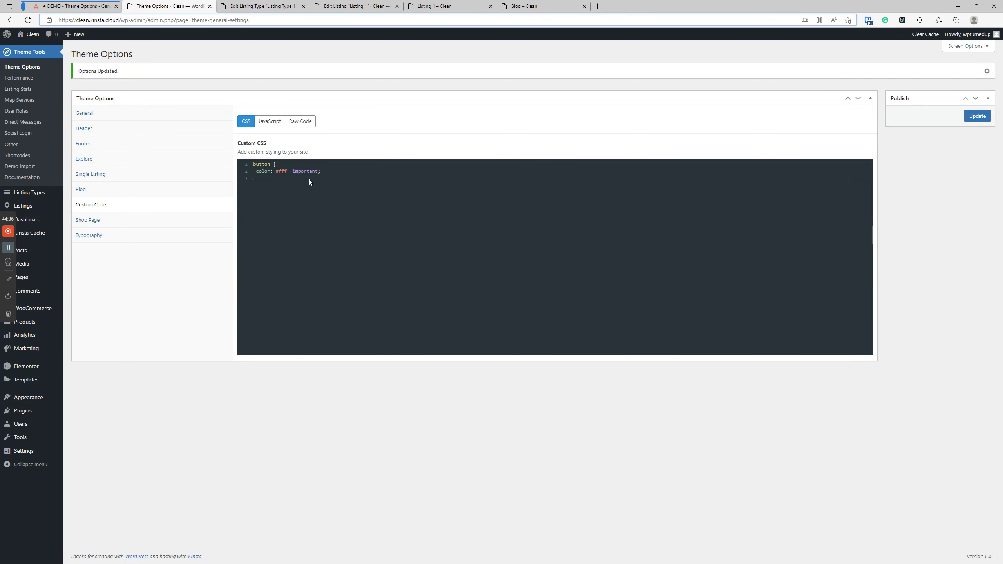
# Remove the !important flag from the color declaration in the .button rule.
pyautogui.click(323, 172)
pyautogui.moveTo(323, 172); pyautogui.dragTo(288, 169)
pyautogui.press('BackSpace')
# Duplicate the .button { color: #fff; } rule in the custom CSS until there are seven copies.
pyautogui.click(242, 173)
pyautogui.click(236, 162)
pyautogui.click(272, 187)
pyautogui.press('Return')
pyautogui.write('.button {   color: #fff; }')
pyautogui.hotkey('ctrl', 'v')
pyautogui.press('Return')
pyautogui.hotkey('ctrl', 'v')
pyautogui.press('Return')
pyautogui.hotkey('ctrl', 'v')
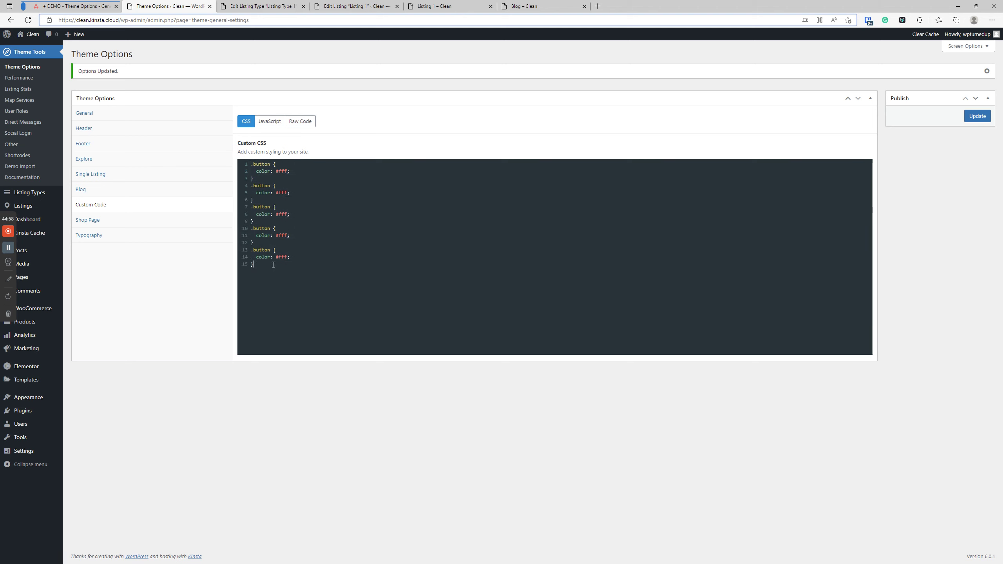
pyautogui.press('Return')
pyautogui.write('.button {   color: #fff; }')
pyautogui.press('Return')
pyautogui.write('.button {   color: #fff; }')
# Copy all seven .button rules, clear the custom CSS editor, and paste the rules back in.
pyautogui.moveTo(271, 313); pyautogui.dragTo(220, 149)
pyautogui.rightClick(290, 217)
pyautogui.click(327, 259)
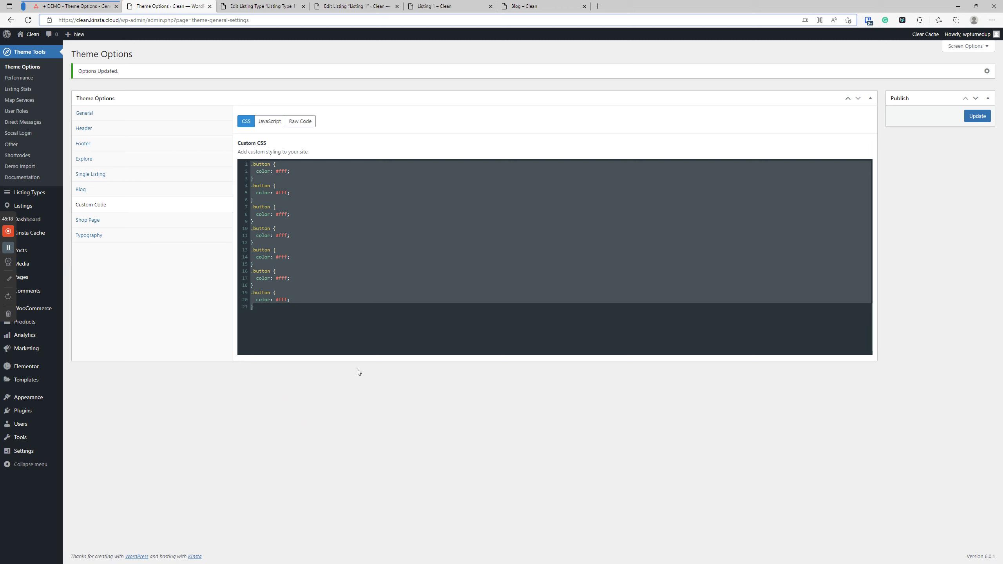
pyautogui.click(410, 257)
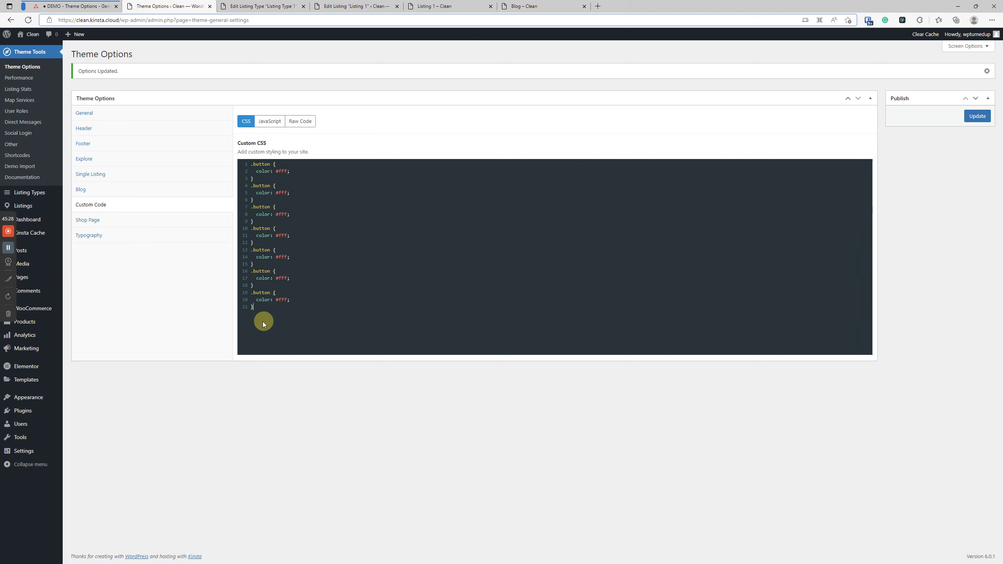
pyautogui.moveTo(264, 320); pyautogui.dragTo(215, 159)
pyautogui.press('BackSpace')
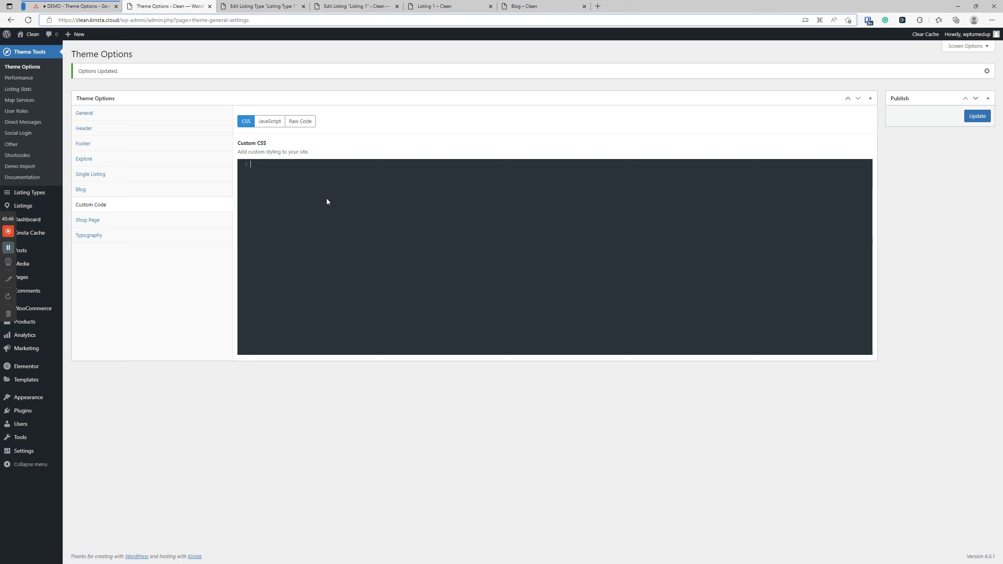
pyautogui.hotkey('ctrl', 'v')
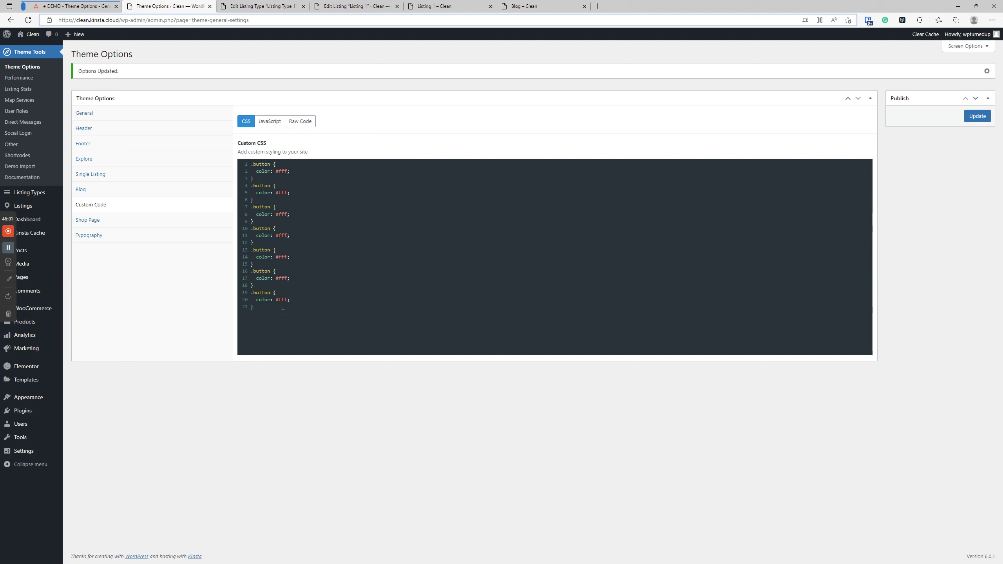
# Delete the duplicate .button rules from line 4 onward, keeping only the first rule.
pyautogui.moveTo(283, 312); pyautogui.dragTo(242, 191)
pyautogui.press('BackSpace')
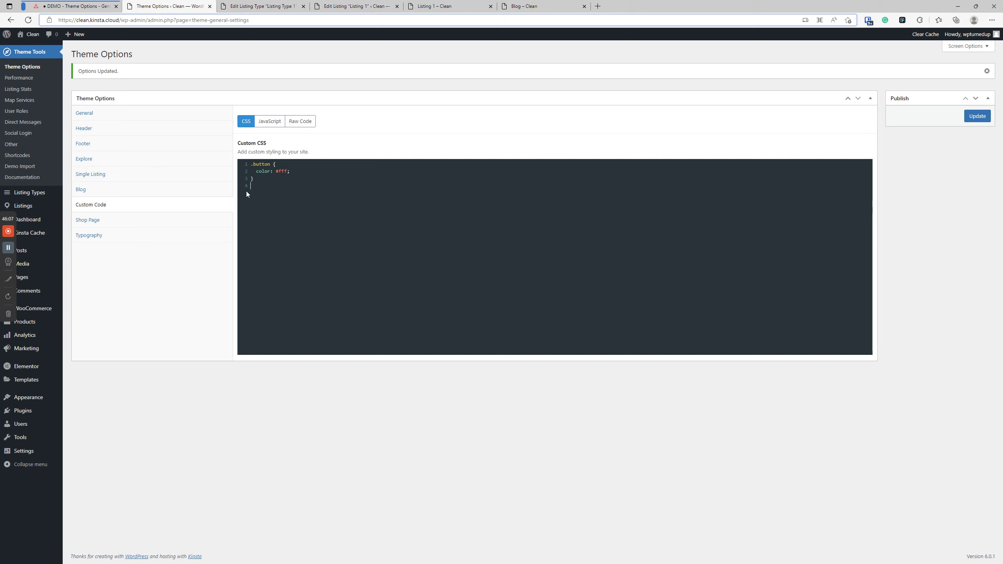
# Try adding a malformed color-bnac declaration to the .button rule, and reload the page to discard the unsaved edits.
pyautogui.click(298, 172)
pyautogui.write('b')
pyautogui.write('ackd')
pyautogui.write('gdga')
pyautogui.press('BackSpace')
pyautogui.press('BackSpace')
pyautogui.press('BackSpace')
pyautogui.press('BackSpace')
pyautogui.press('BackSpace')
pyautogui.press('BackSpace')
pyautogui.press('BackSpace')
pyautogui.press('BackSpace')
pyautogui.write('ackd')
pyautogui.press('BackSpace')
pyautogui.press('BackSpace')
pyautogui.press('BackSpace')
pyautogui.press('BackSpace')
pyautogui.press('BackSpace')
pyautogui.write('color-bnac')
pyautogui.moveTo(296, 203); pyautogui.dragTo(250, 157)
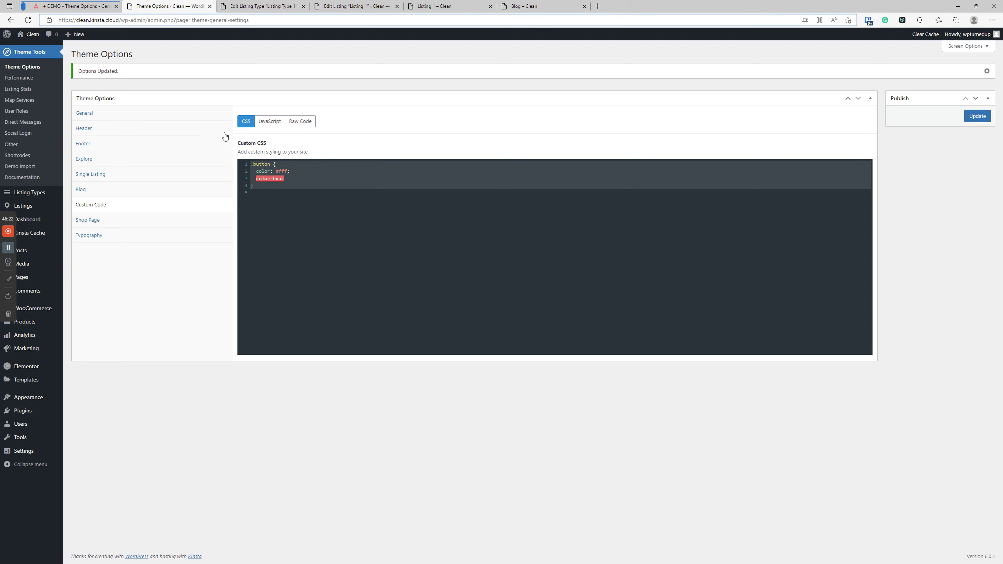
pyautogui.click(28, 20)
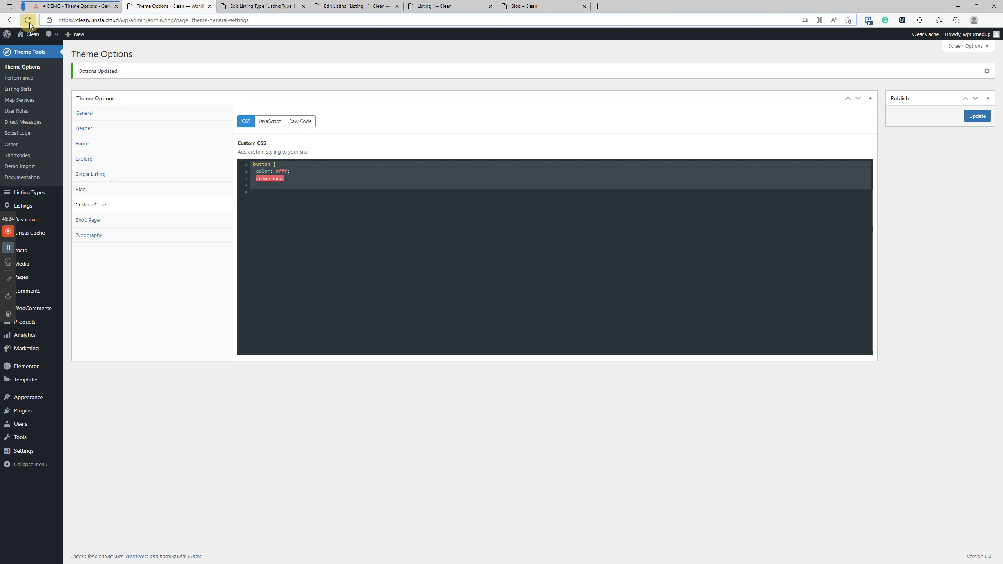
# Clear all custom CSS, save the theme options, and save again from the empty JavaScript section.
pyautogui.click(531, 63)
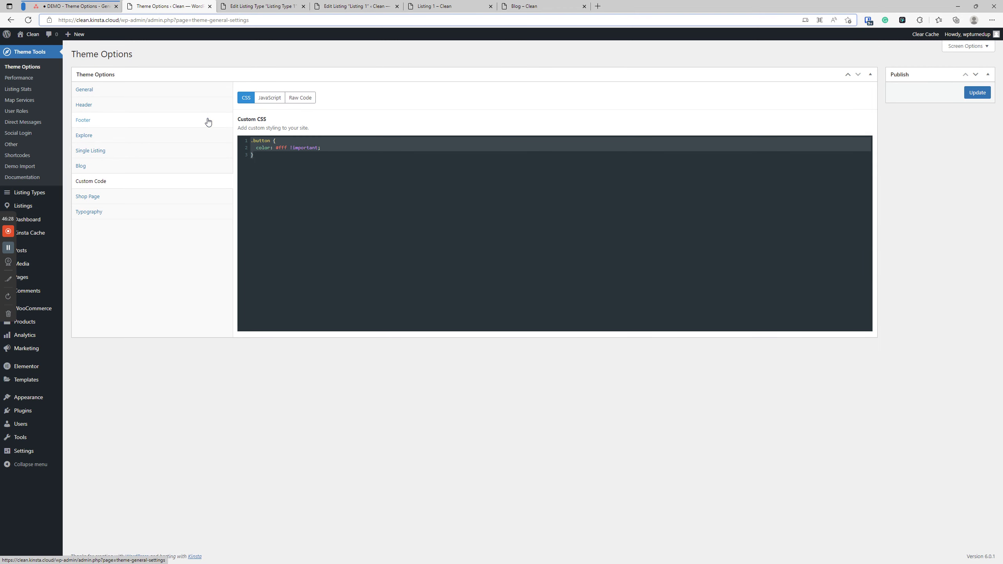
pyautogui.hotkey('ctrl', 'a')
pyautogui.press('Delete')
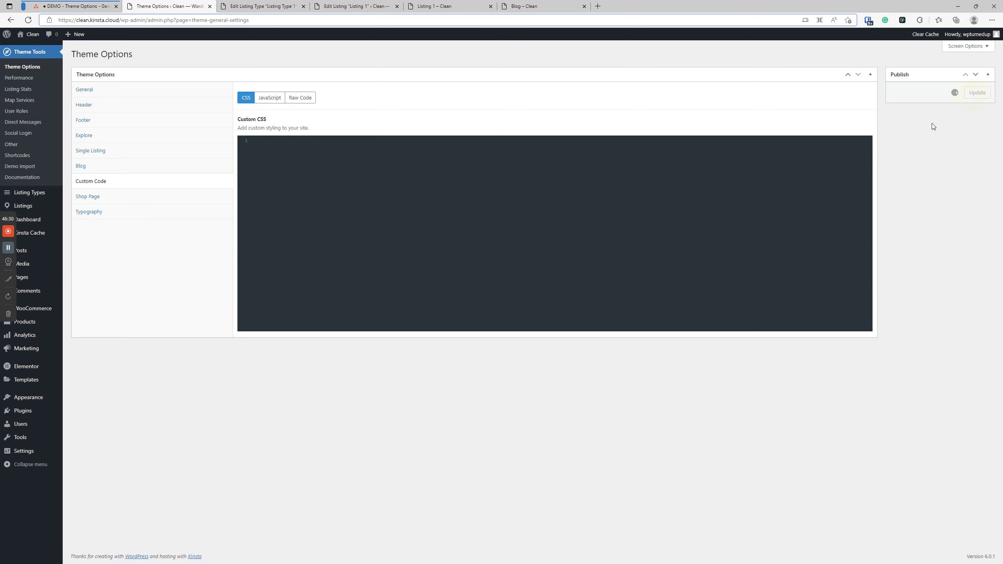
pyautogui.click(269, 121)
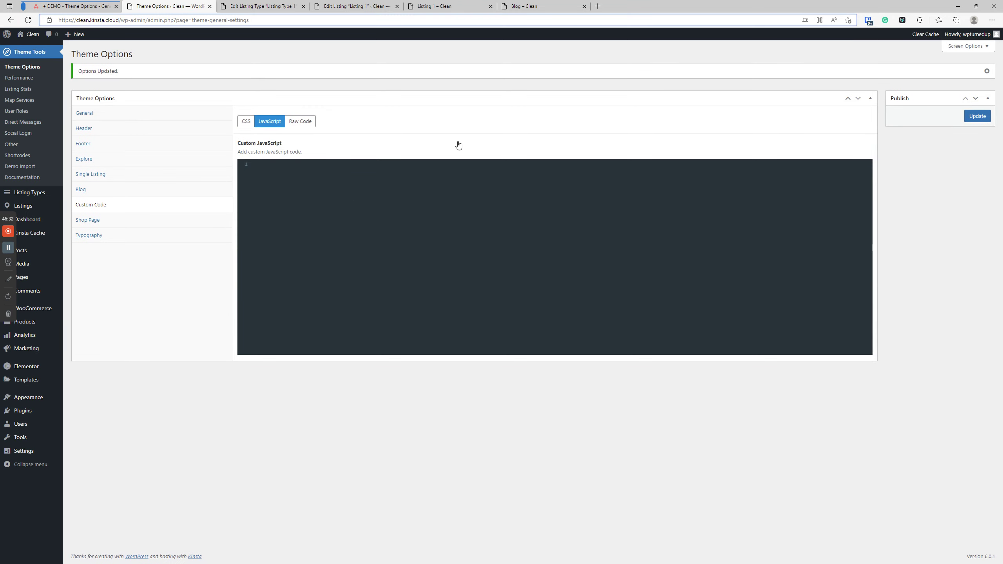
pyautogui.click(979, 117)
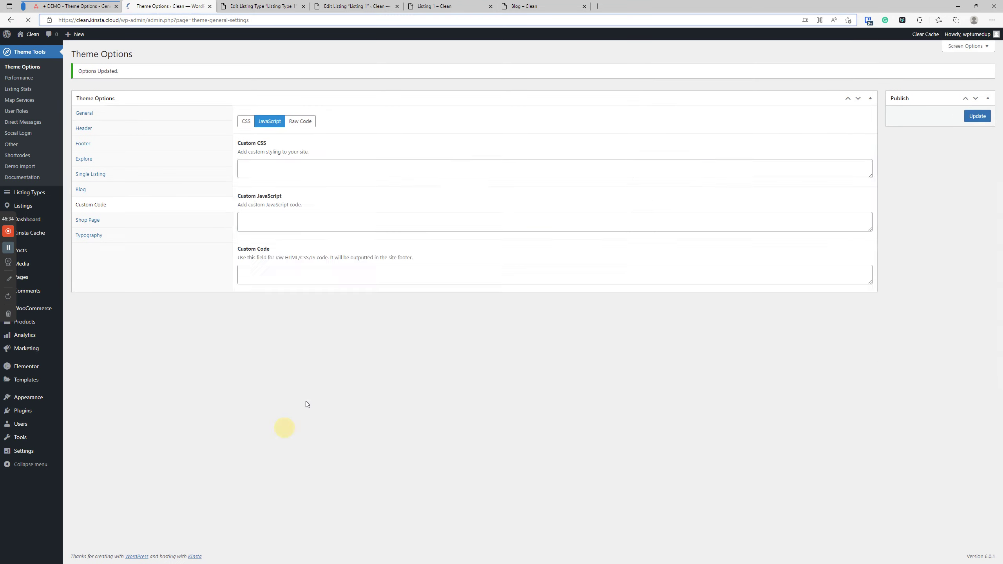
# Upload, install and activate the WPCodeBox plugin from wpcodebox.zip.
pyautogui.click(23, 411)
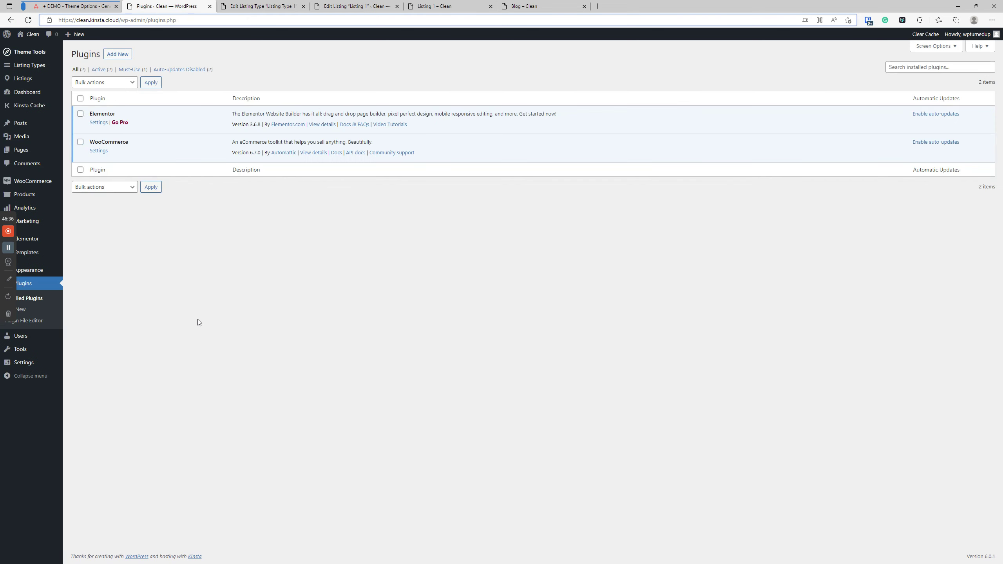
pyautogui.click(118, 54)
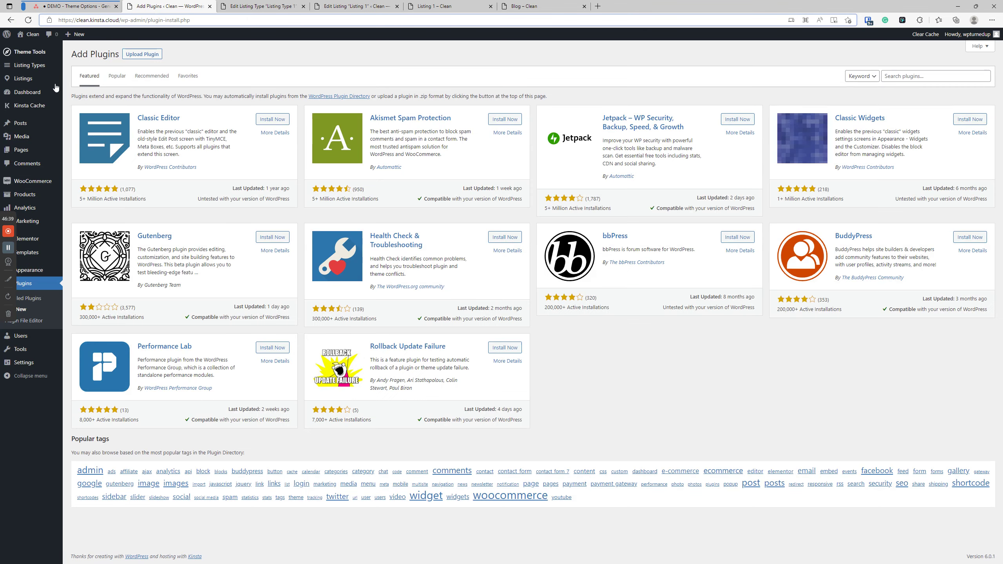
pyautogui.click(141, 55)
pyautogui.click(470, 127)
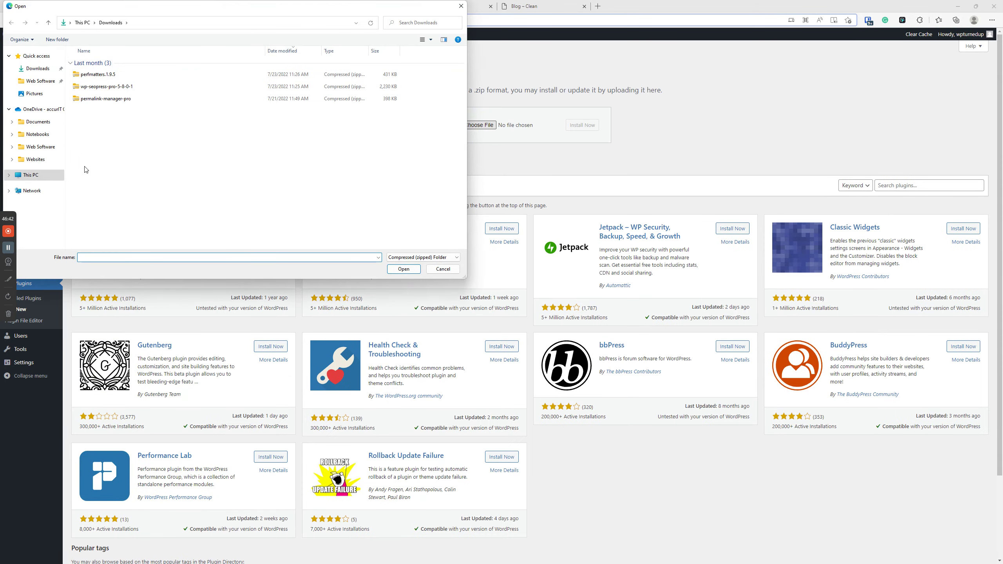
pyautogui.click(39, 82)
pyautogui.doubleClick(102, 88)
pyautogui.click(582, 125)
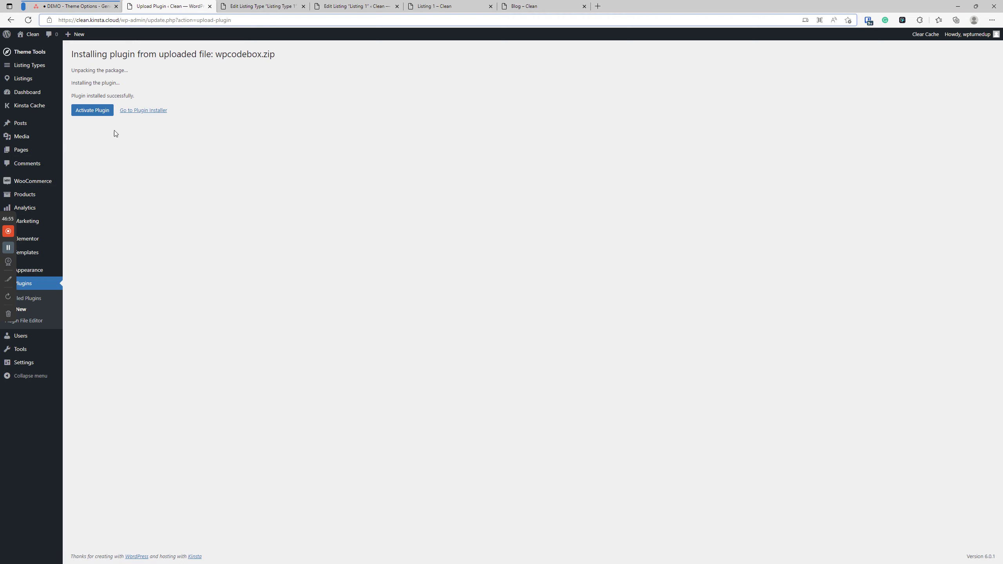
pyautogui.click(99, 110)
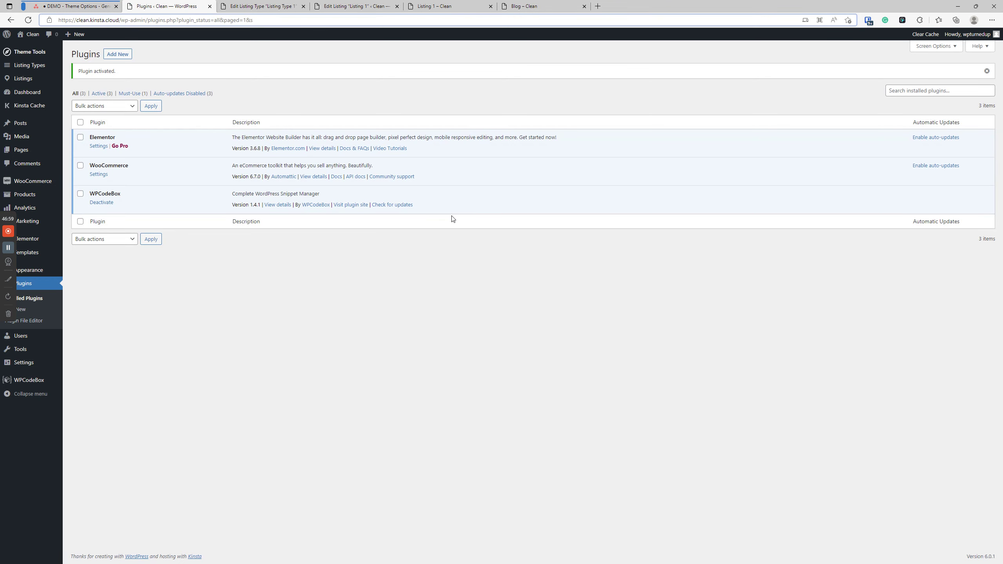
# Create a WPCodeBox snippet titled "Single Listing CSS" with type CSS, running on the Frontend.
pyautogui.click(42, 379)
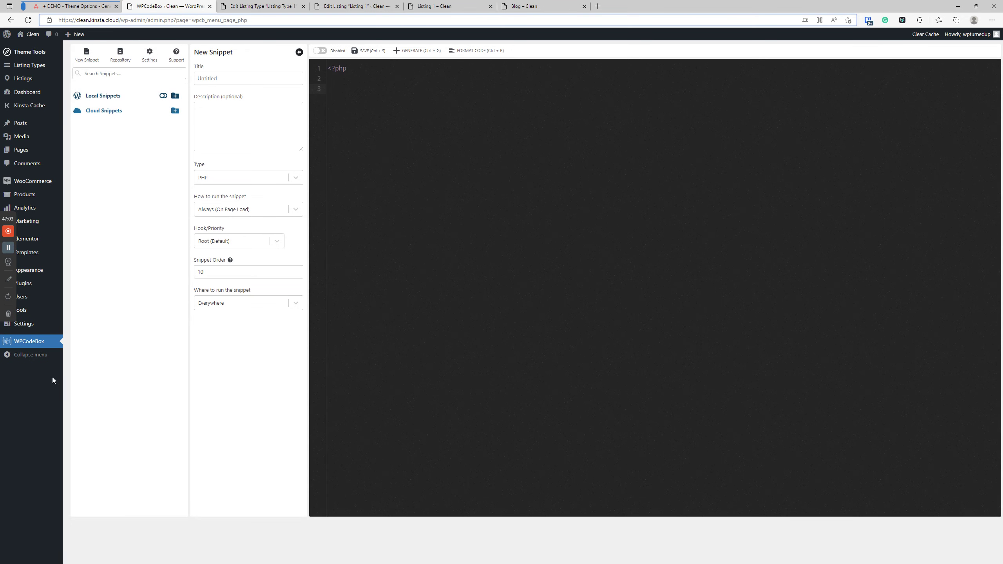
pyautogui.click(239, 79)
pyautogui.write('Single Listing CSS')
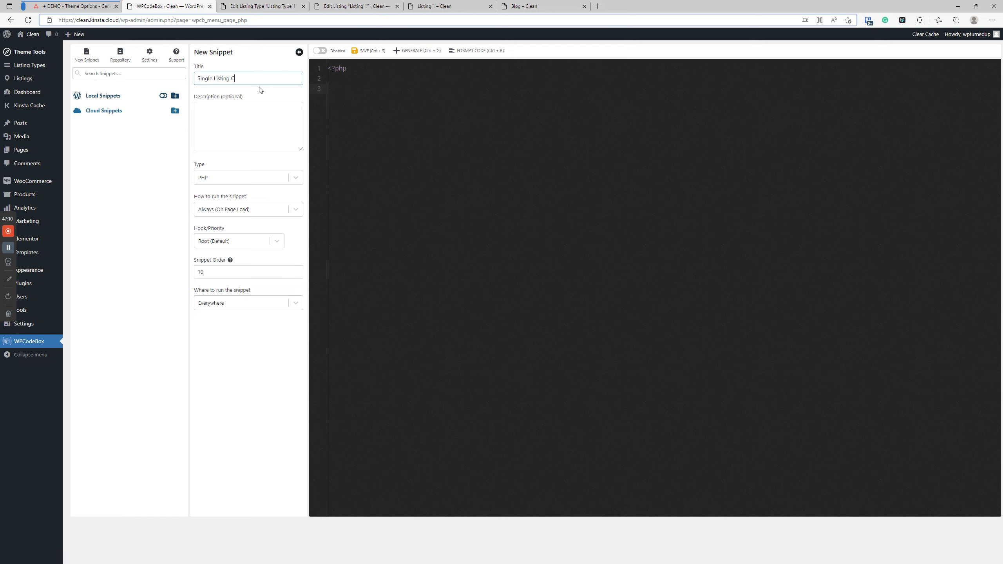
pyautogui.click(205, 178)
pyautogui.click(227, 212)
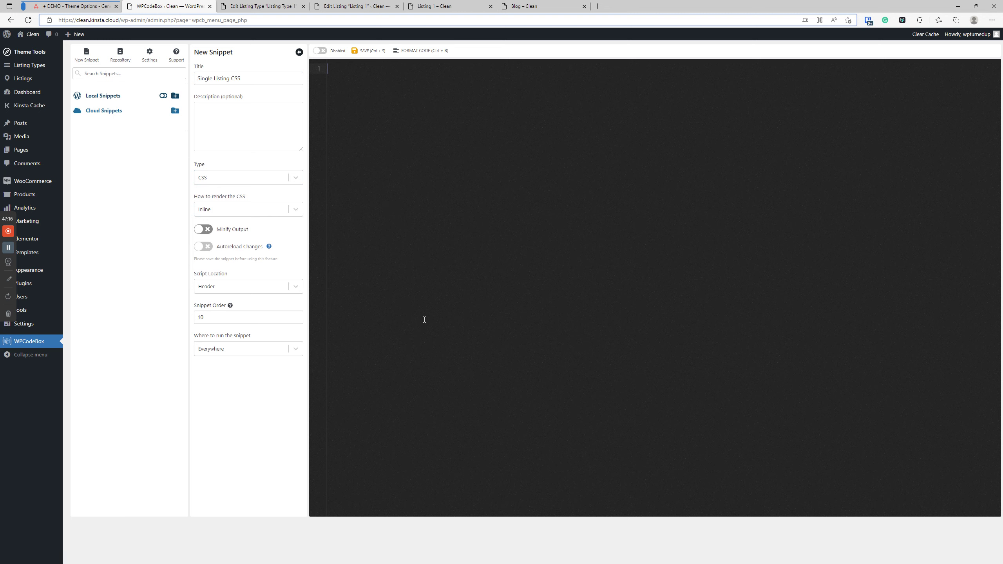
pyautogui.click(243, 348)
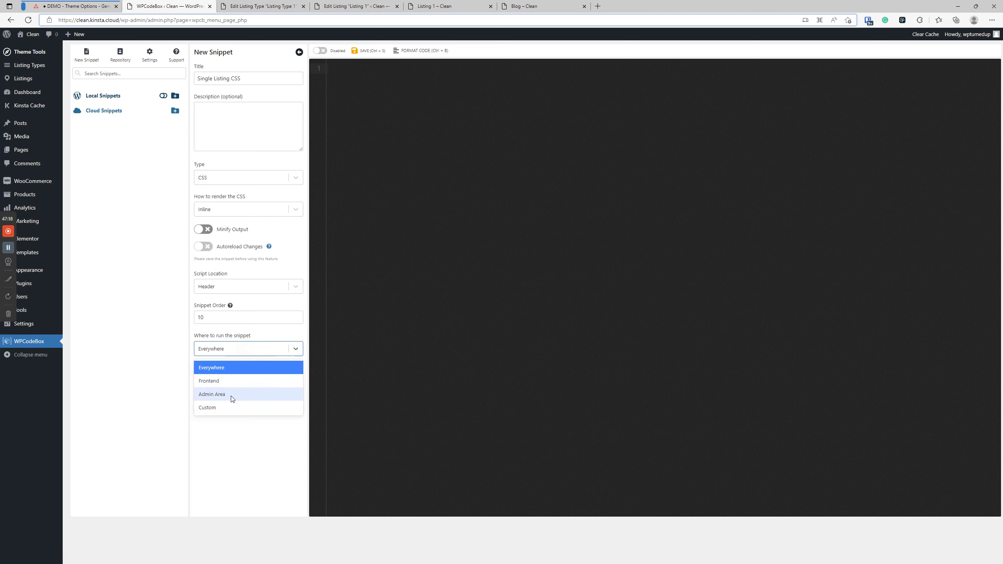
pyautogui.click(237, 381)
# Write a .button rule in the snippet code that sets the background to red.
pyautogui.click(358, 202)
pyautogui.write('.button')
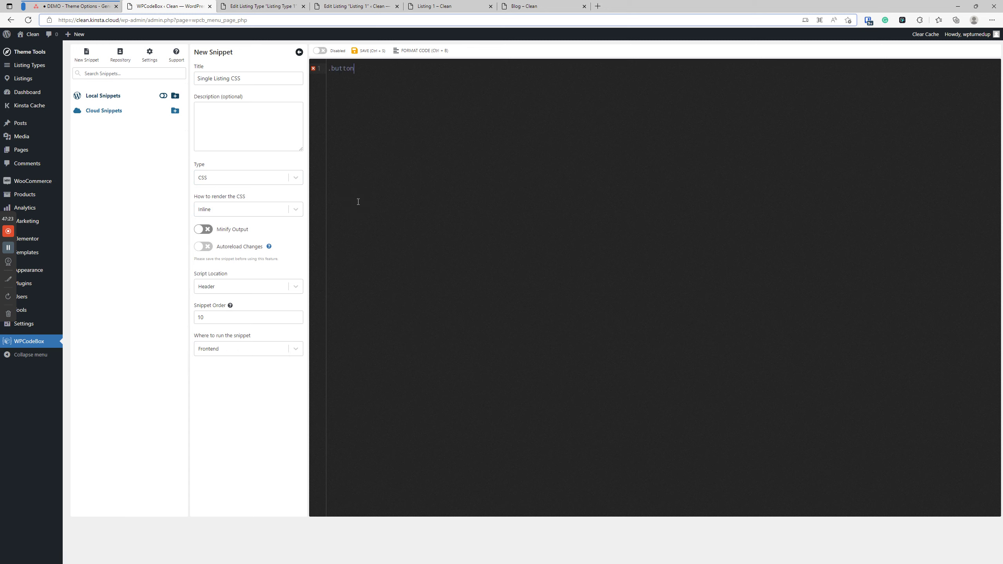
pyautogui.write(' {')
pyautogui.press('Return')
pyautogui.write('b')
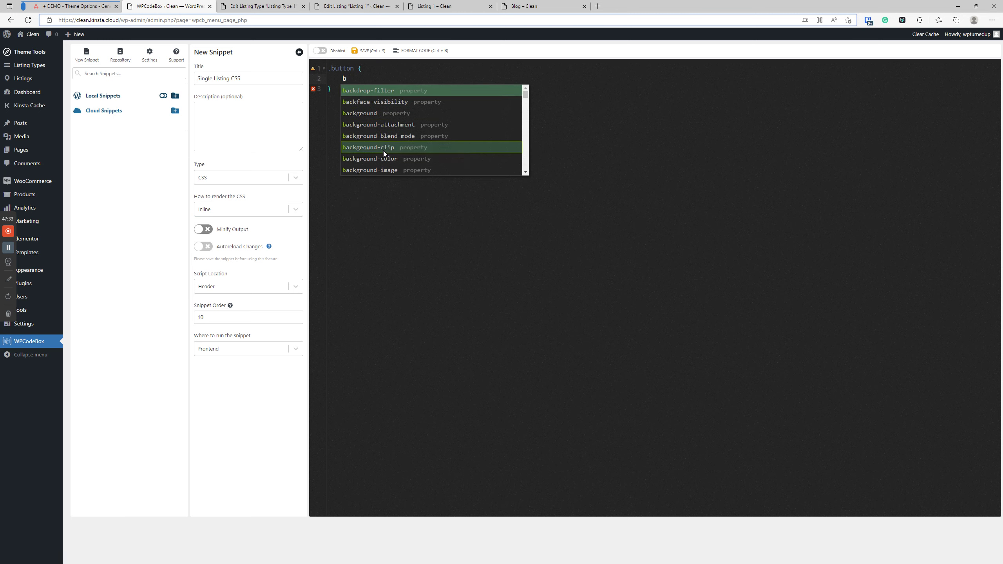
pyautogui.write('ackgroun')
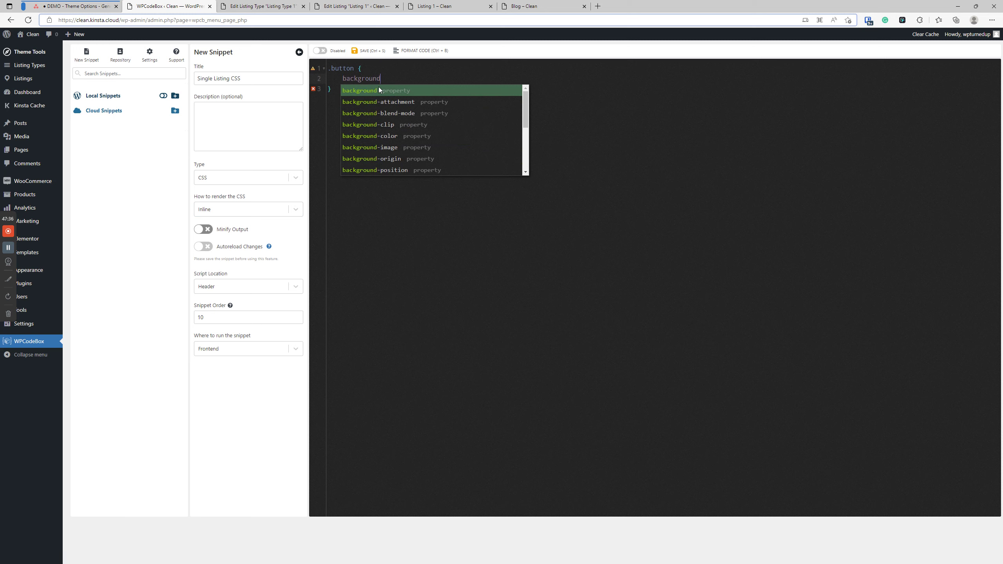
pyautogui.write('d')
pyautogui.click(379, 88)
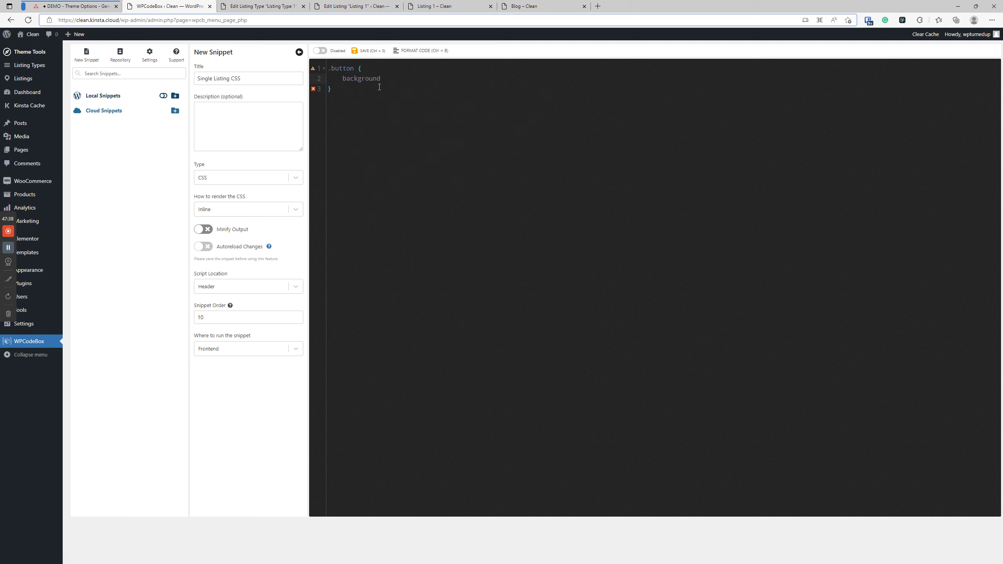
pyautogui.write('red;')
# Add !important to the red background declaration and check the editor's marker for that line.
pyautogui.moveTo(337, 87); pyautogui.dragTo(343, 108)
pyautogui.click(352, 87)
pyautogui.click(399, 78)
pyautogui.write('!important;')
pyautogui.moveTo(313, 80)
# Remove the !important flag from the .button background declaration.
pyautogui.moveTo(446, 79); pyautogui.dragTo(425, 78)
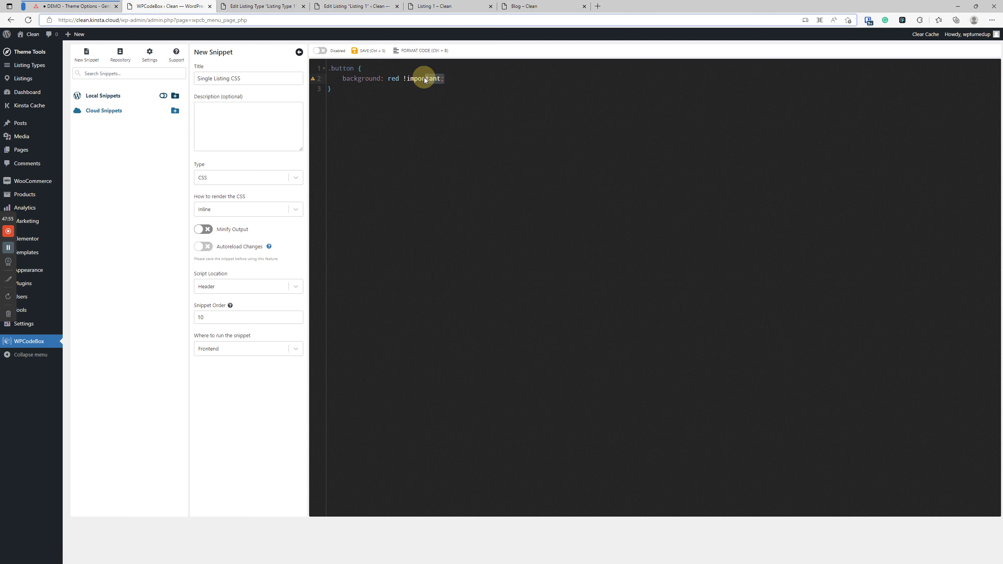
pyautogui.press('BackSpace')
pyautogui.press('BackSpace')
pyautogui.press('BackSpace')
pyautogui.press('BackSpace')
pyautogui.press('BackSpace')
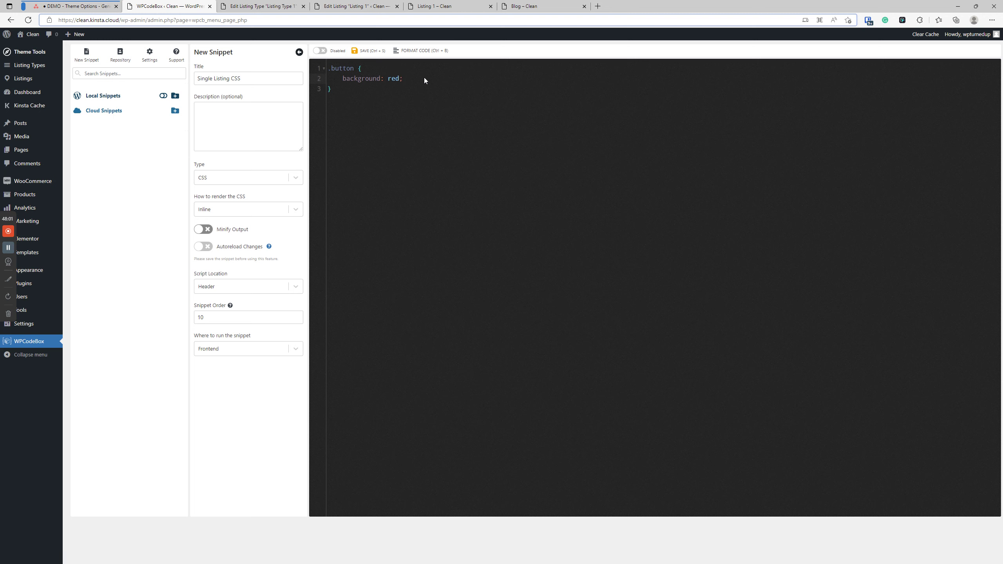
# Delete the closing brace of the .button rule and examine the error marker on line 3.
pyautogui.press('Down')
pyautogui.press('BackSpace')
pyautogui.moveTo(313, 90)
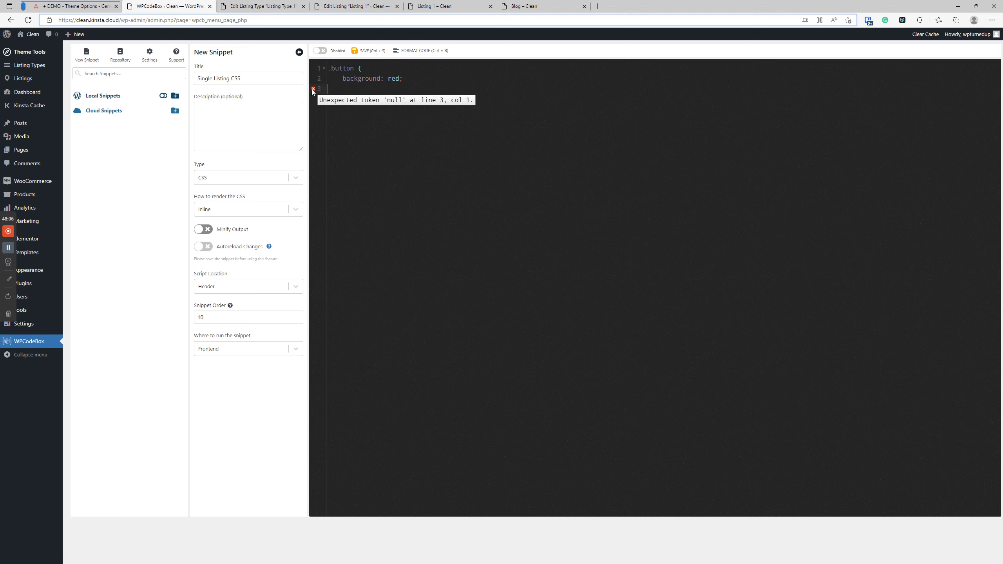
pyautogui.click(335, 90)
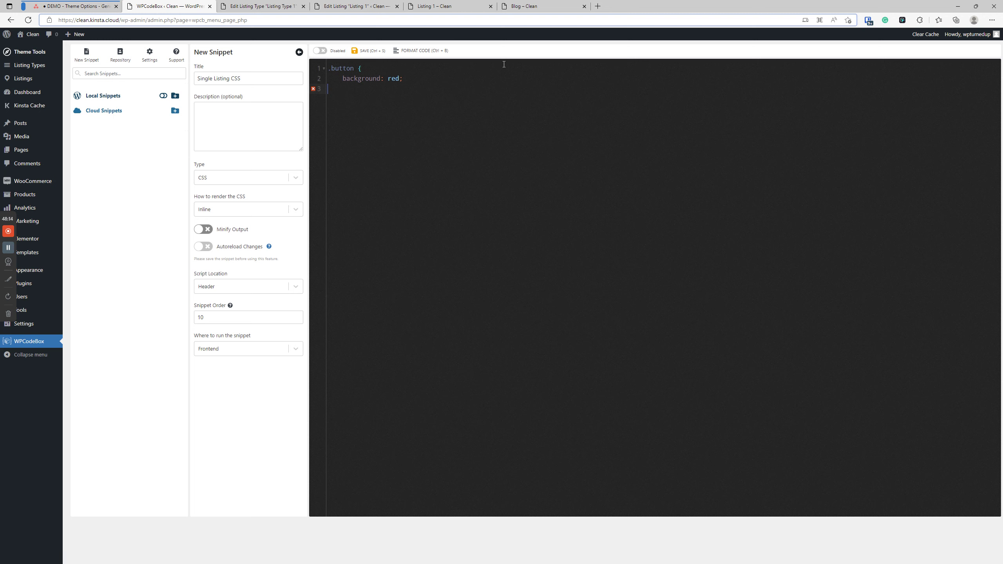
# Break the background declaration to test the editor's syntax checking, and clear all the snippet code.
pyautogui.click(447, 121)
pyautogui.click(369, 80)
pyautogui.press('Delete')
pyautogui.press('Delete')
pyautogui.press('Delete')
pyautogui.press('Delete')
pyautogui.press('BackSpace')
pyautogui.press('BackSpace')
pyautogui.press('BackSpace')
pyautogui.press('BackSpace')
pyautogui.press('BackSpace')
pyautogui.press('BackSpace')
pyautogui.press('BackSpace')
pyautogui.hotkey('ctrl', 'e')
pyautogui.click(443, 200)
pyautogui.click(332, 99)
pyautogui.click(321, 75)
pyautogui.hotkey('ctrl', 'a')
pyautogui.write('.butto')
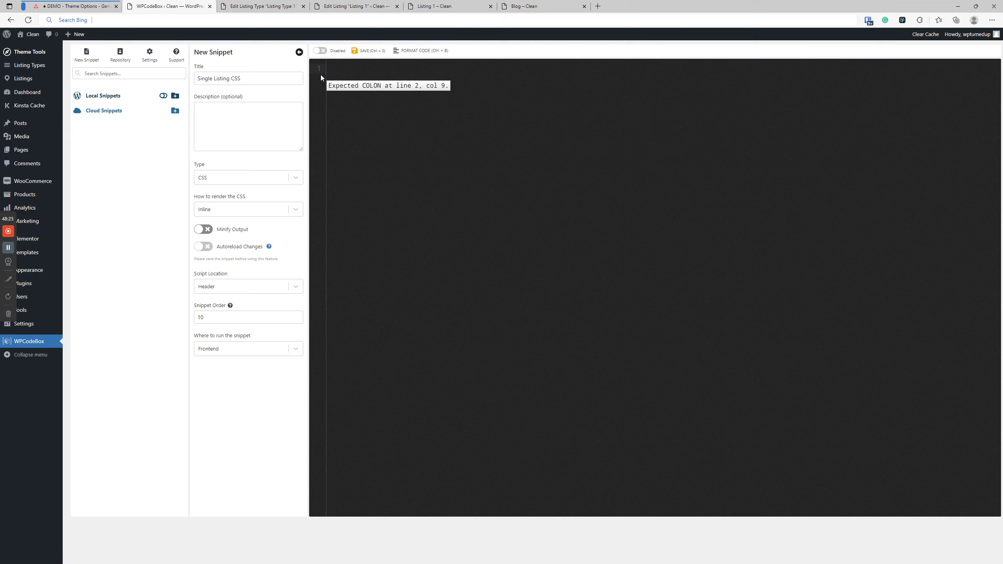
pyautogui.click(463, 126)
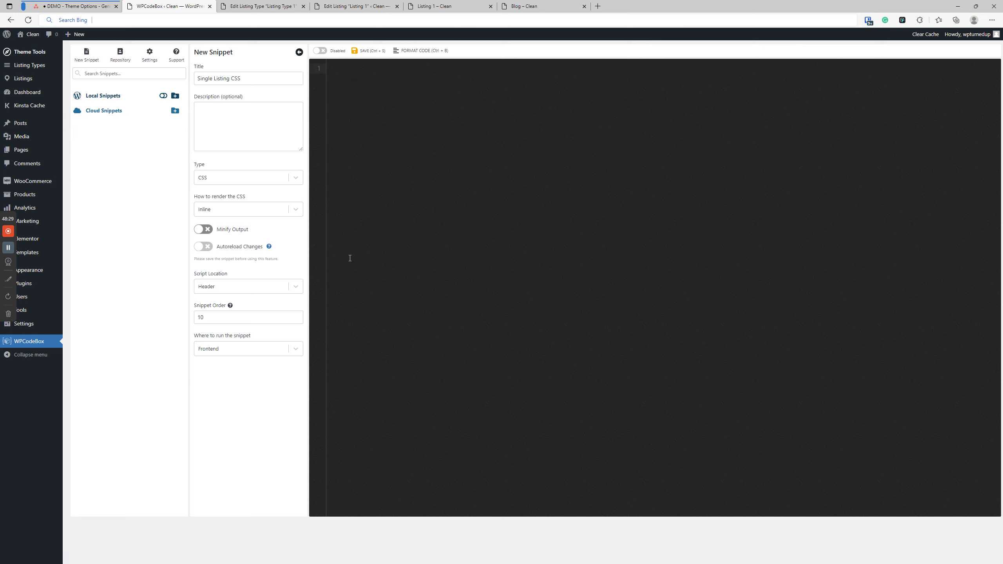
# Set where the snippet runs to Custom and add a Current Post condition in the condition builder.
pyautogui.click(296, 349)
pyautogui.click(225, 408)
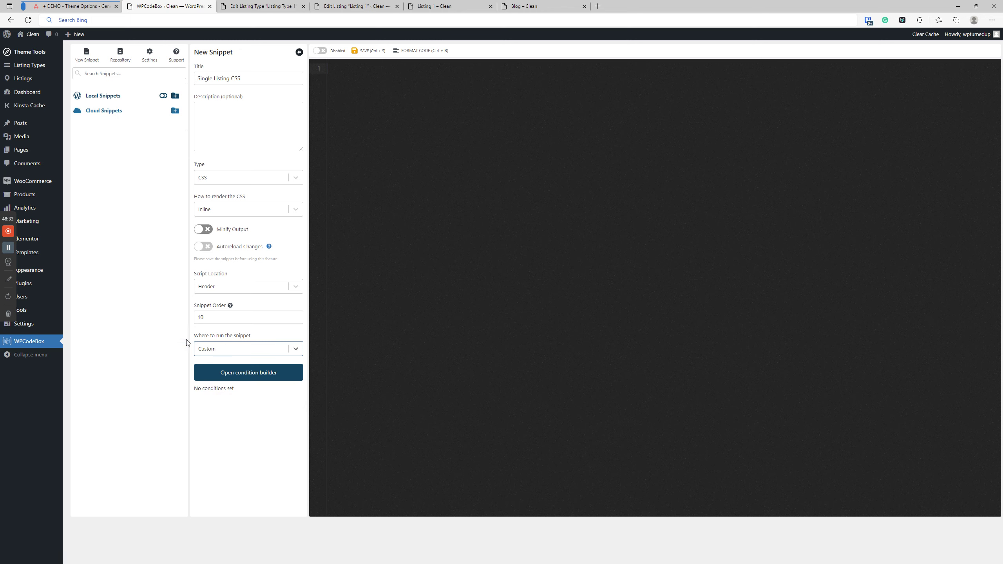
pyautogui.click(264, 374)
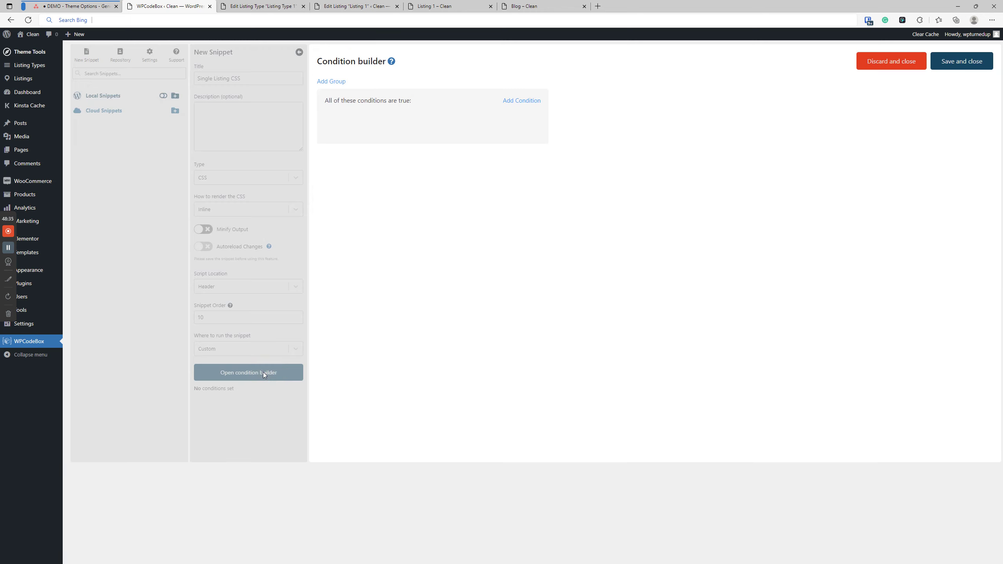
pyautogui.click(510, 101)
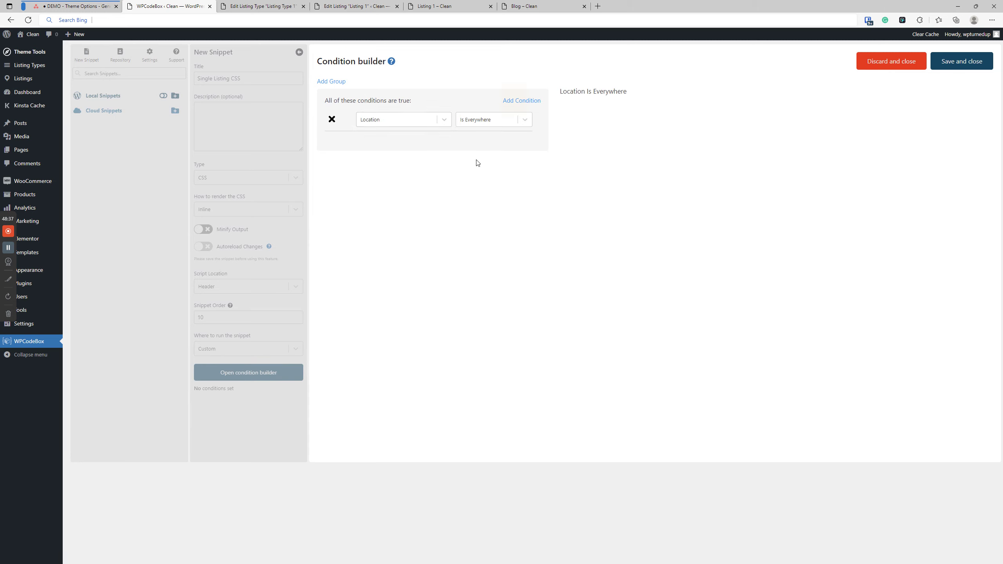
pyautogui.click(403, 119)
pyautogui.click(395, 148)
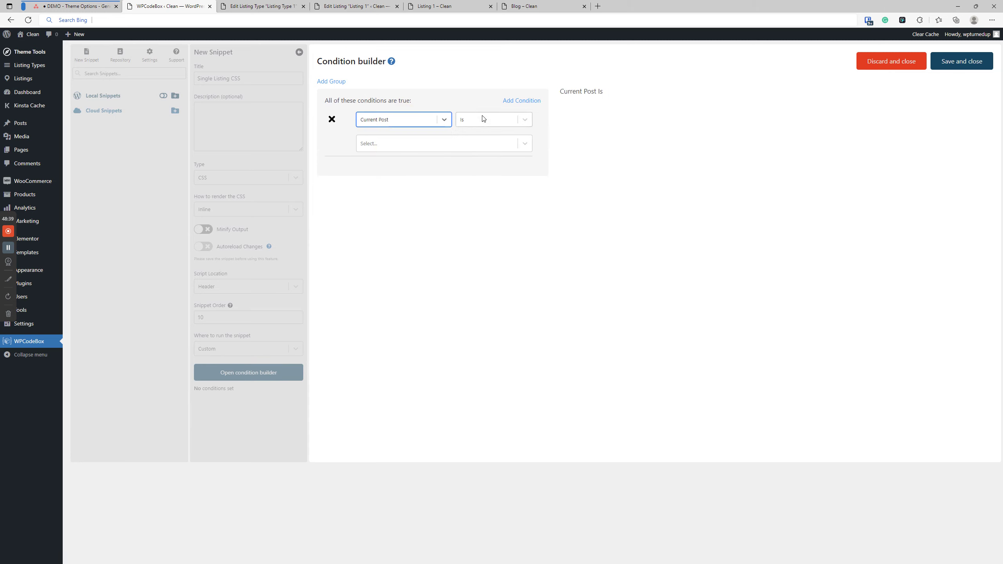
pyautogui.click(476, 143)
# Browse the condition types, switch the condition to Time, and discard the condition builder's changes.
pyautogui.click(401, 124)
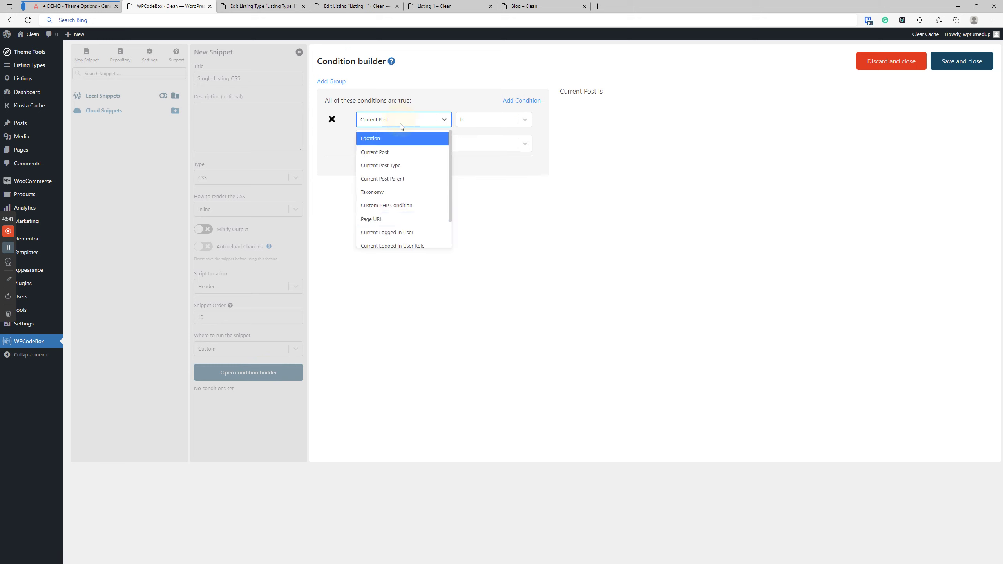
pyautogui.scroll(-1, 410, 224)
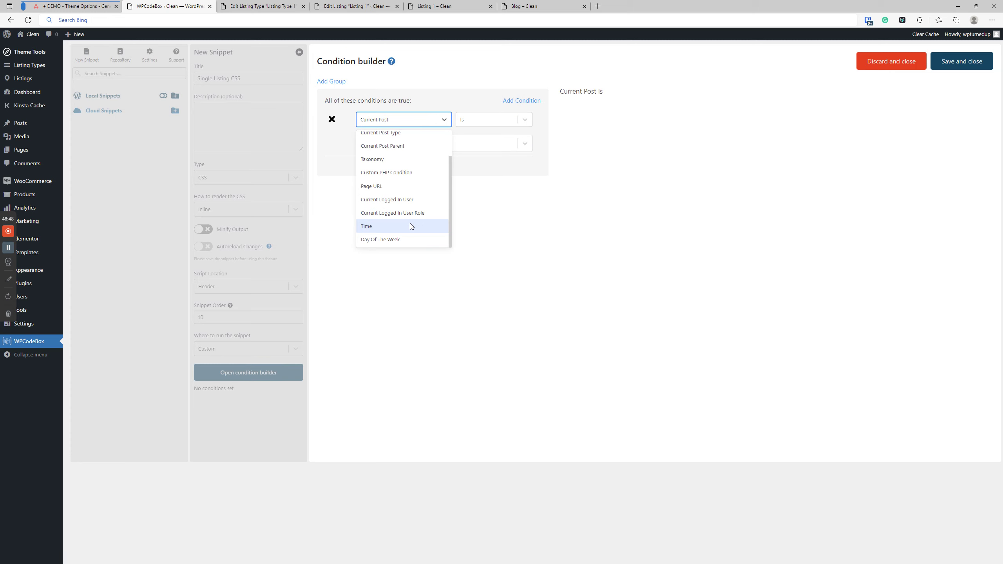
pyautogui.click(511, 295)
pyautogui.click(420, 121)
pyautogui.scroll(-5, 411, 205)
pyautogui.click(399, 226)
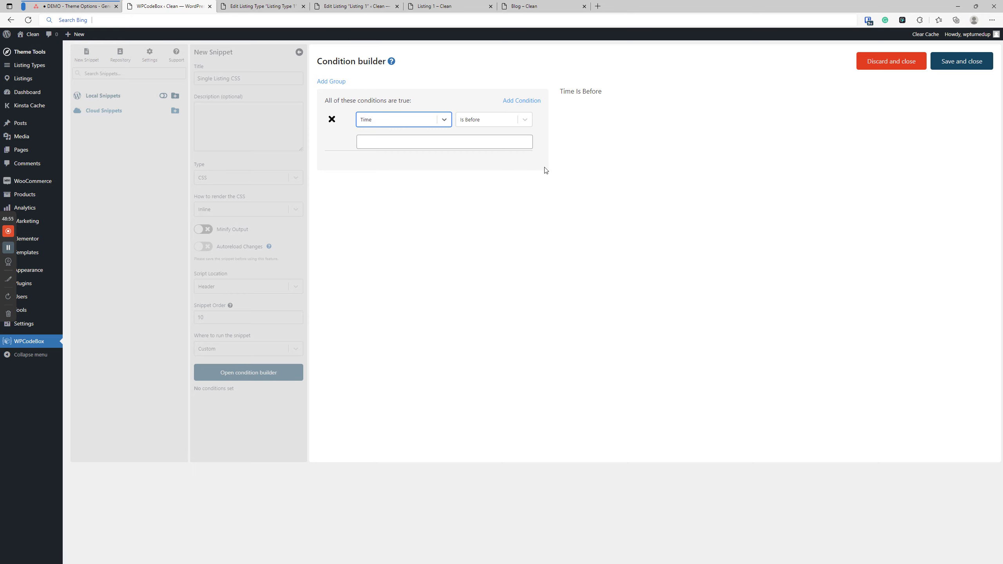
pyautogui.click(872, 66)
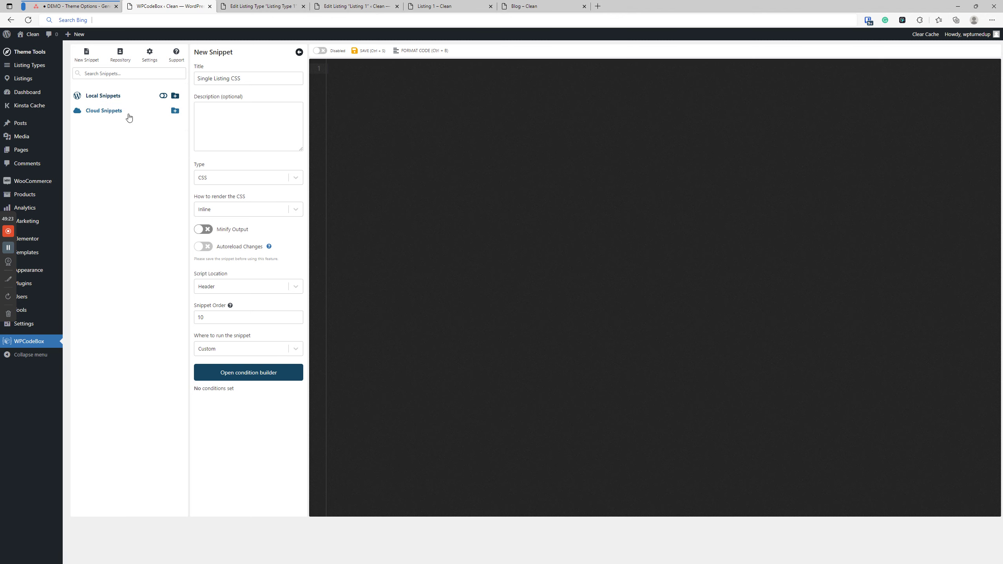
# Open the snippet repository and browse the snippets tagged MyListing.
pyautogui.click(121, 55)
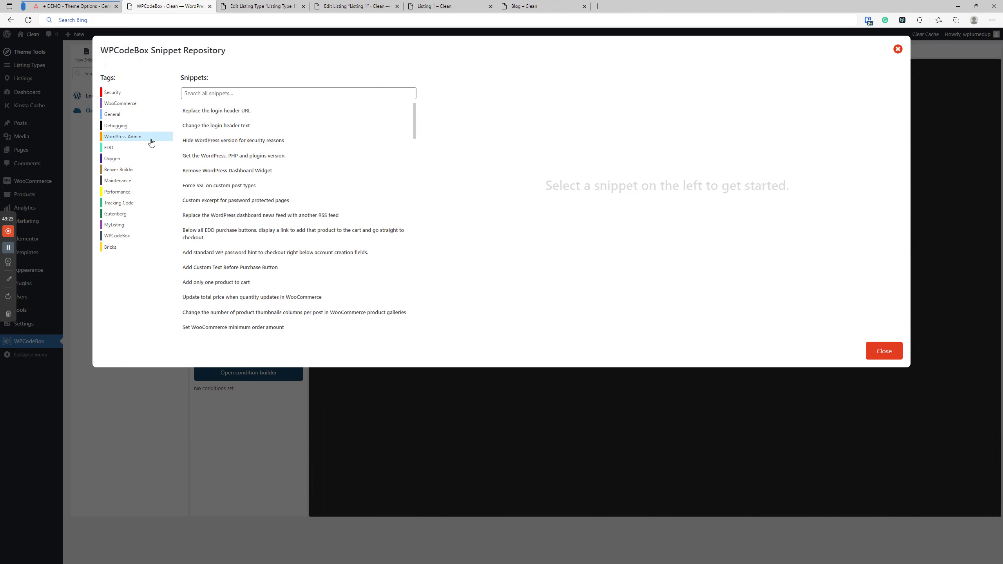
pyautogui.click(136, 225)
pyautogui.scroll(-4, 264, 202)
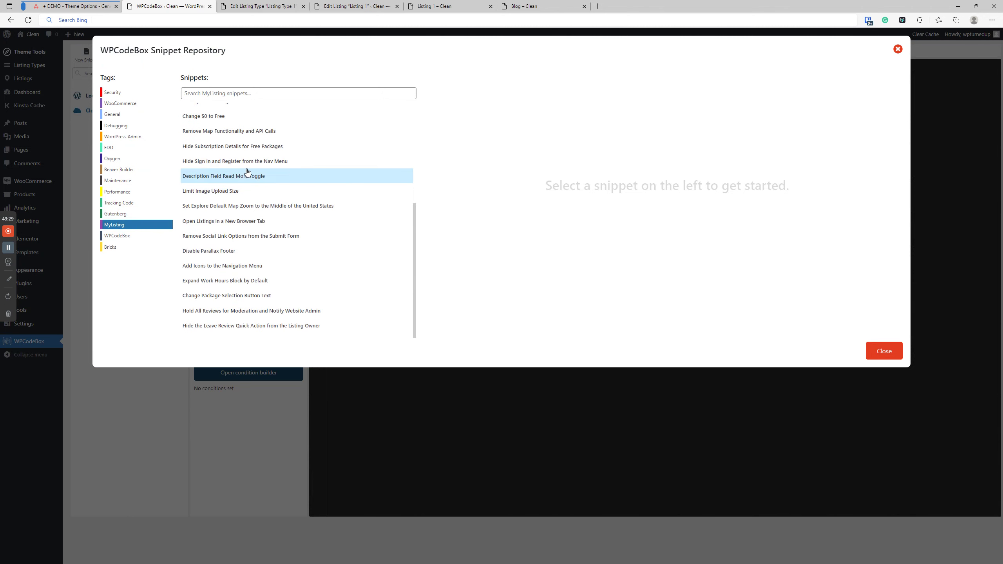
# Preview the code of the Description Field Read More Toggle snippet and close the snippet repository.
pyautogui.click(246, 176)
pyautogui.scroll(-2, 538, 228)
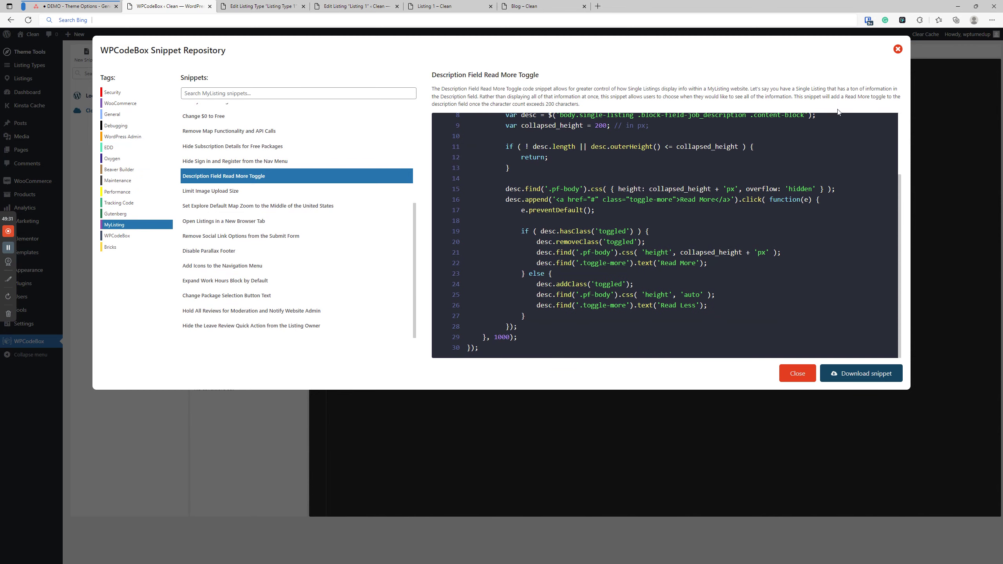
pyautogui.click(899, 49)
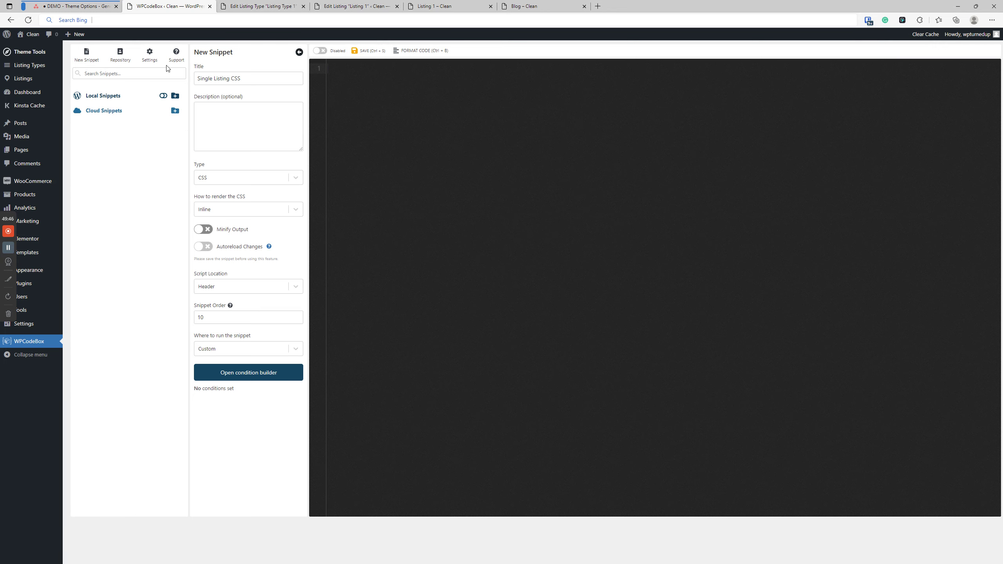
# Return to the theme options, discarding the unsaved snippet, and open the Shop Page settings.
pyautogui.click(32, 52)
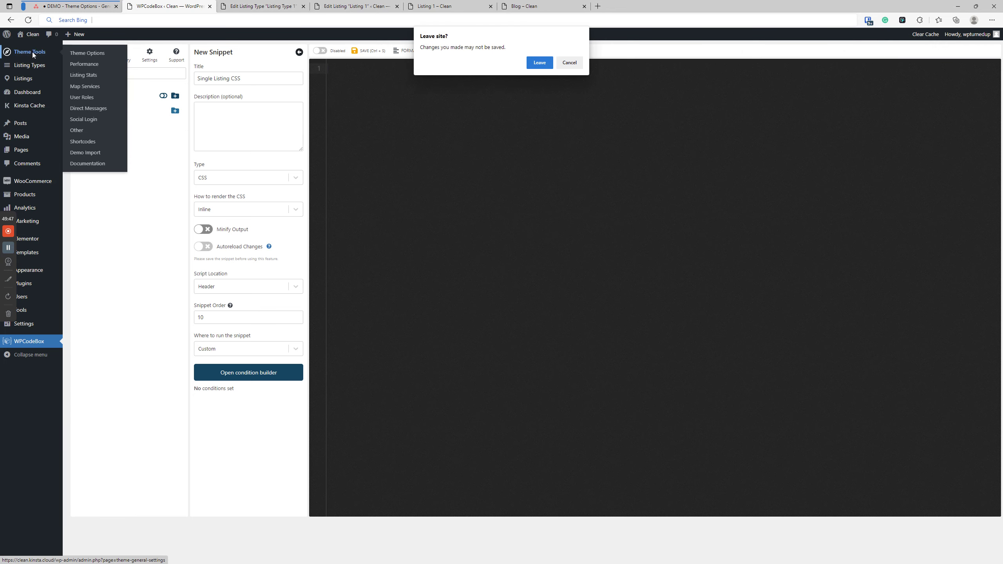
pyautogui.click(534, 61)
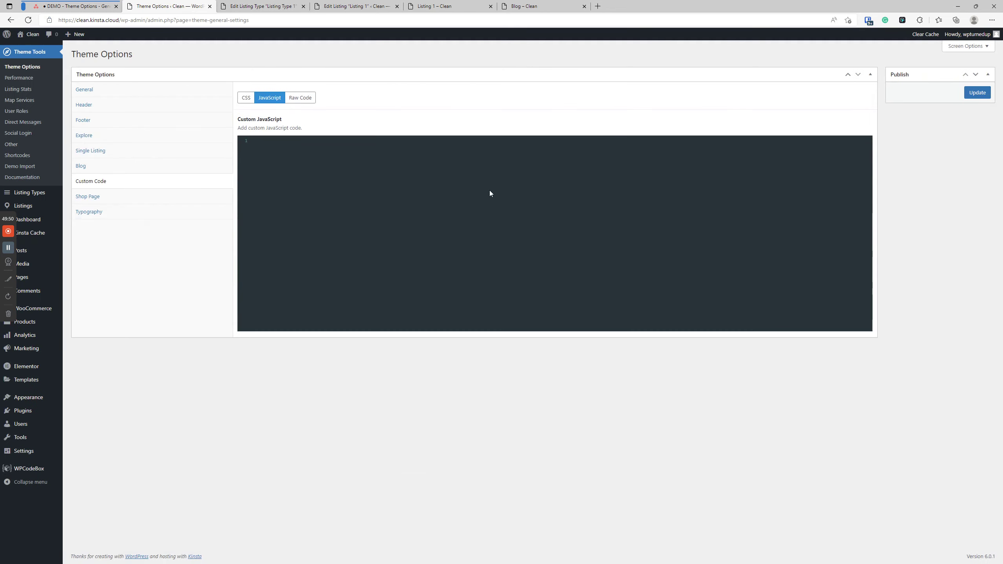
pyautogui.click(153, 194)
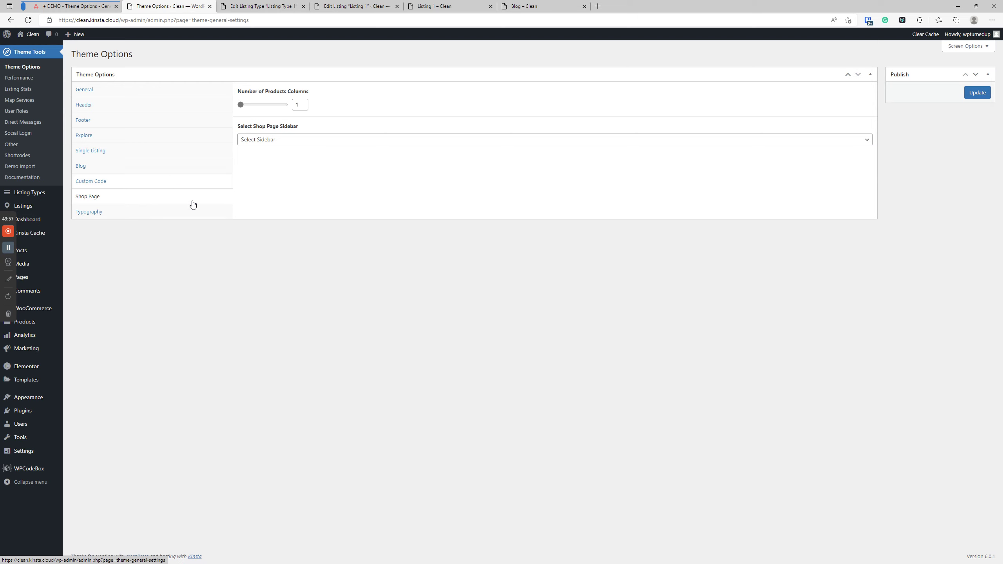
# Change the blog page's address to clean.kinsta.cloud/shop and load the shop page.
pyautogui.click(524, 6)
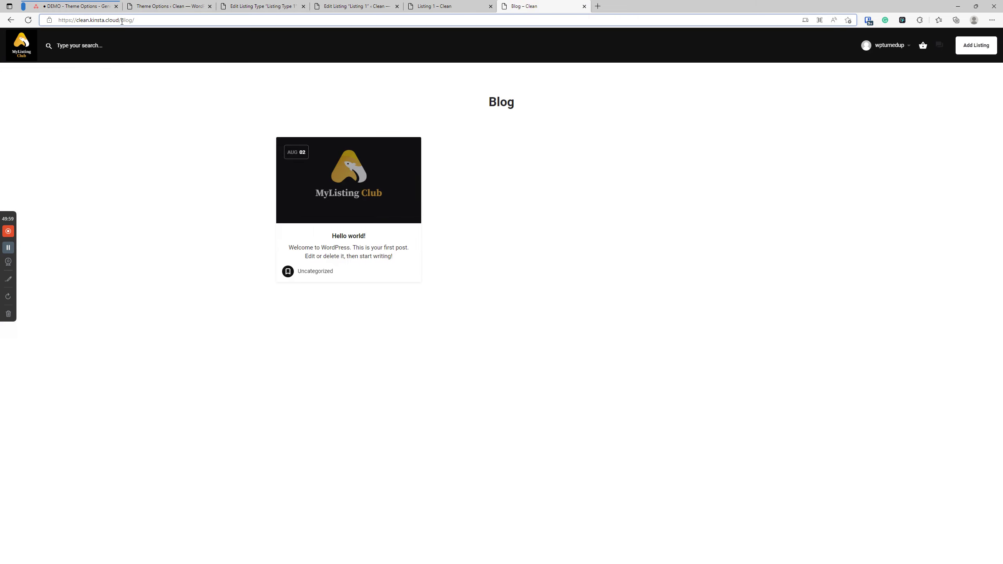
pyautogui.moveTo(121, 21); pyautogui.dragTo(202, 22)
pyautogui.write('shop')
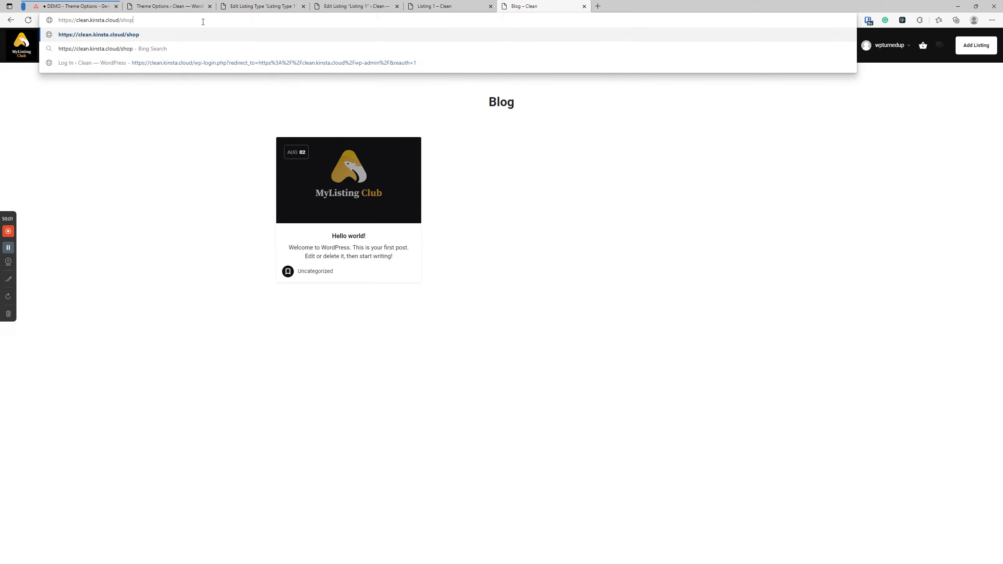
pyautogui.press('Return')
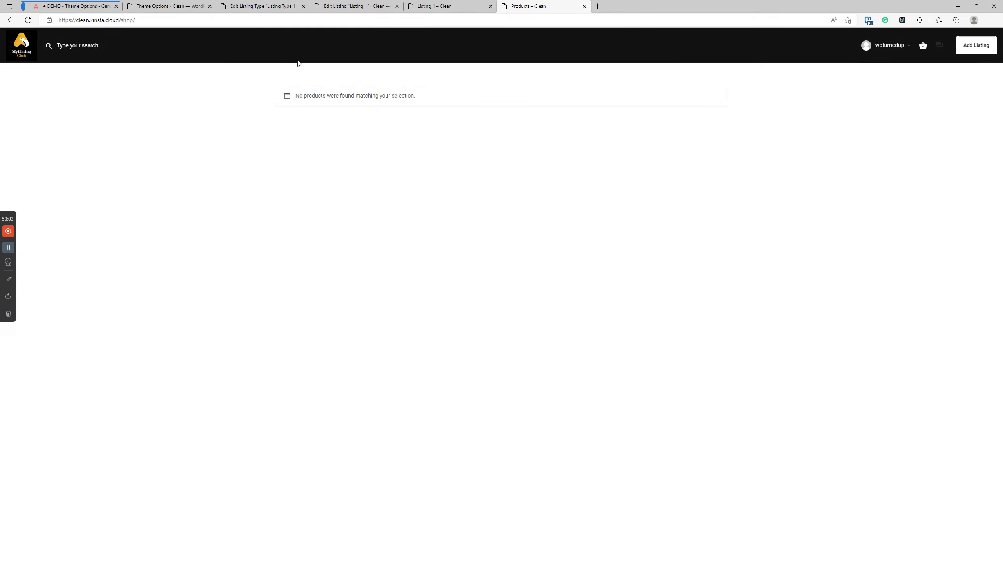
# Open the WooCommerce products list in place of the listing type editor and close the two Listing 1 pages.
pyautogui.moveTo(253, 2); pyautogui.dragTo(166, 5)
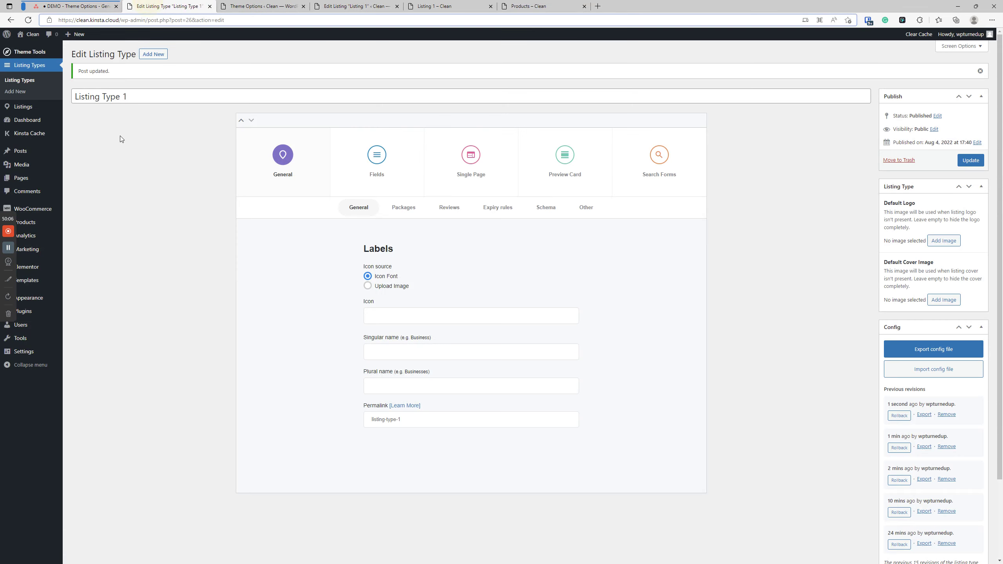
pyautogui.click(31, 227)
pyautogui.click(397, 6)
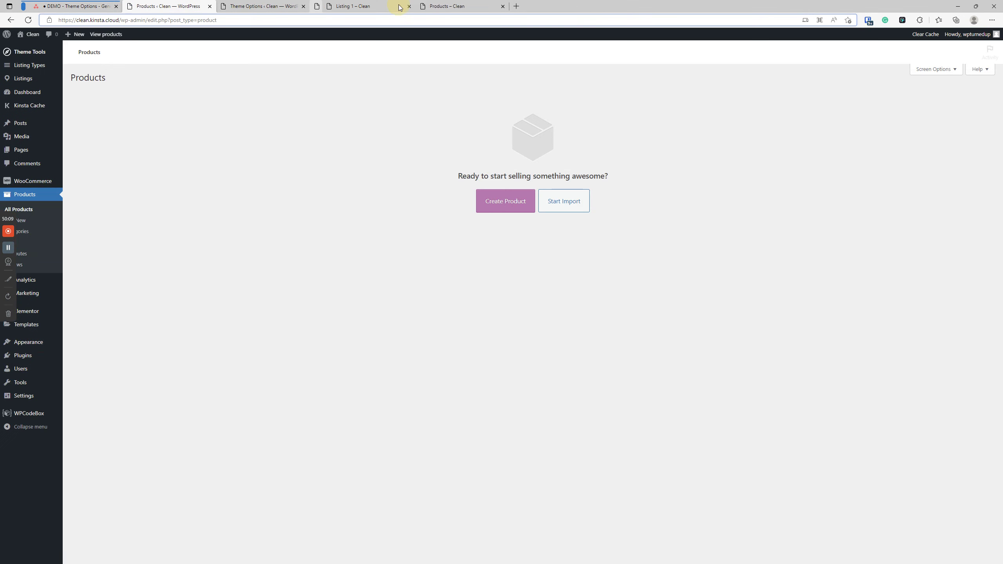
pyautogui.click(400, 7)
# Create a new product titled "Product 1" and publish it.
pyautogui.click(495, 194)
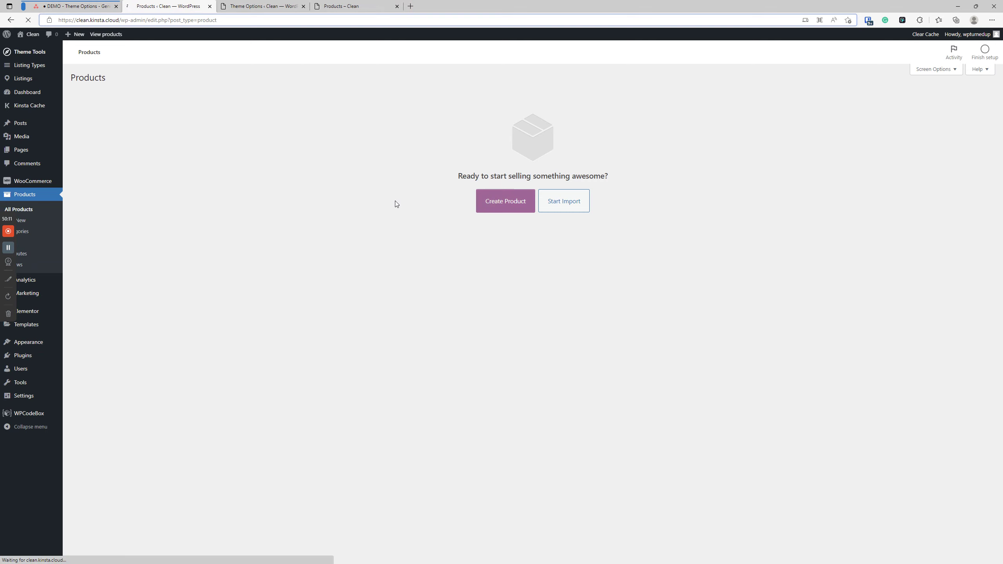
pyautogui.write('Product 1')
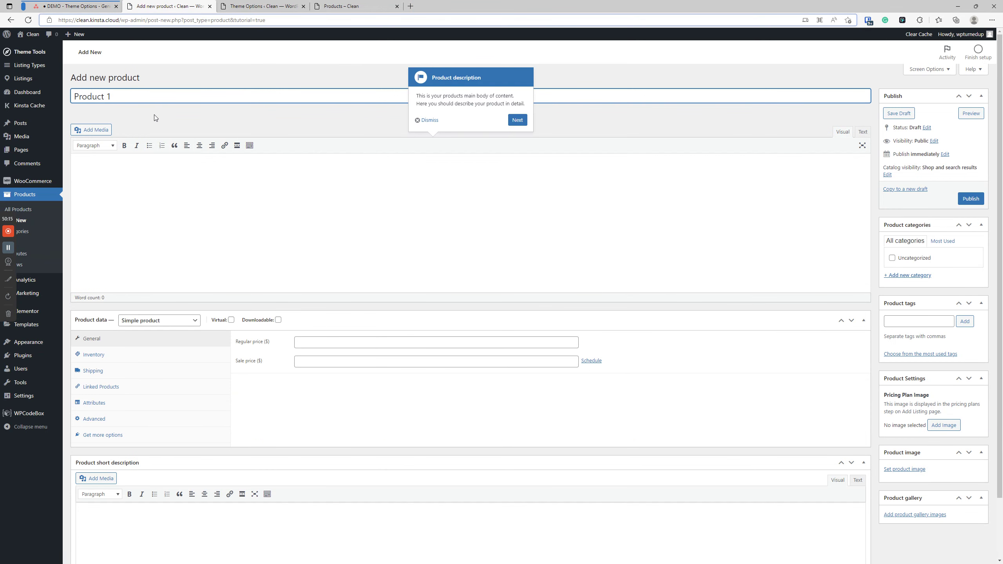
pyautogui.click(964, 199)
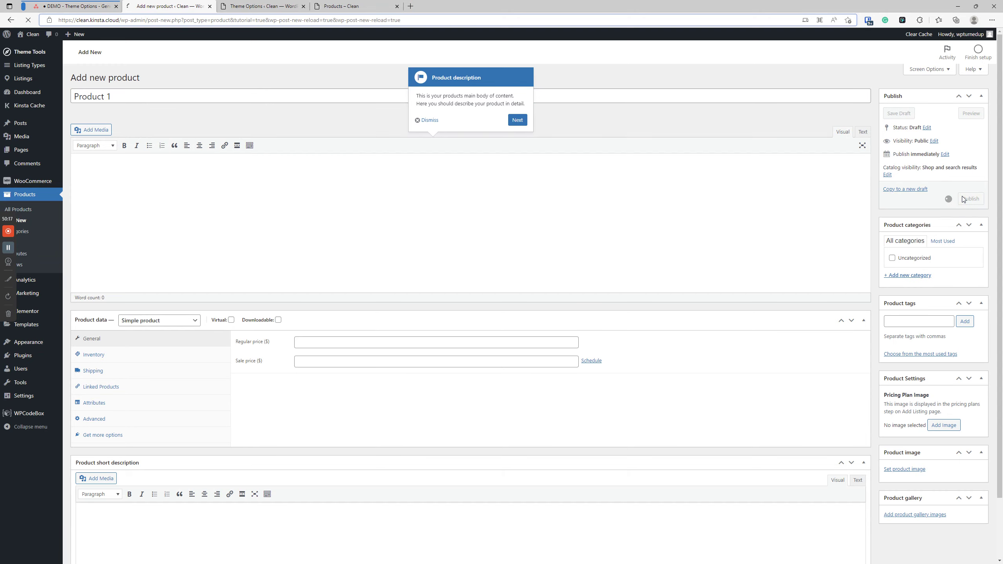
# Reload the shop page and compare its product layout with the Number of Products Columns setting.
pyautogui.click(357, 6)
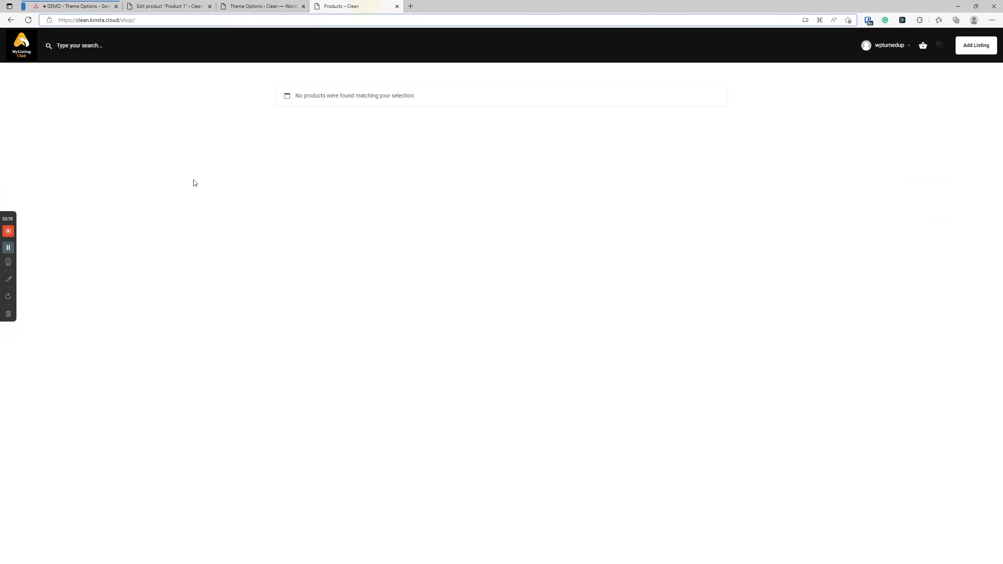
pyautogui.click(28, 19)
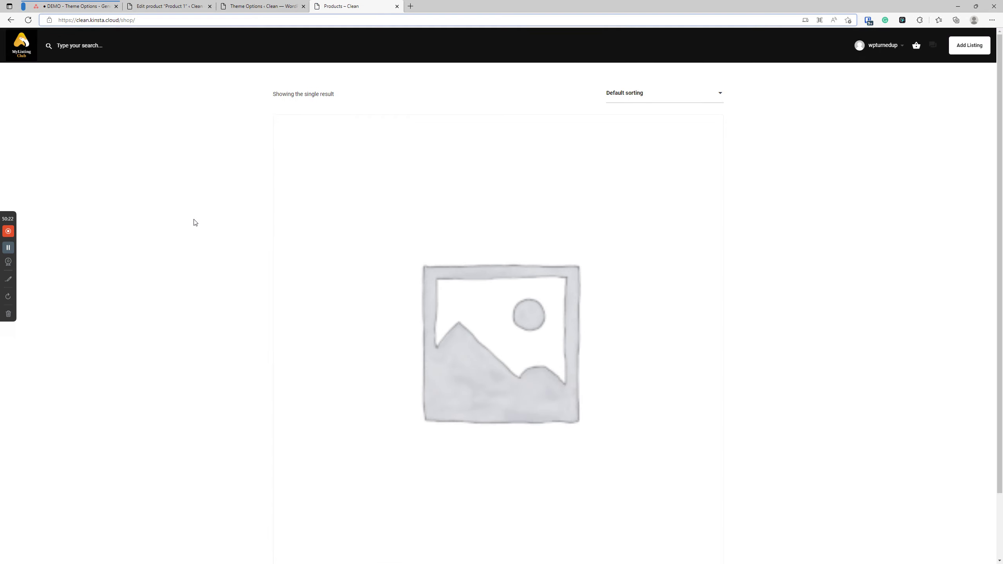
pyautogui.scroll(-2, 317, 253)
pyautogui.scroll(2, 320, 255)
pyautogui.click(174, 5)
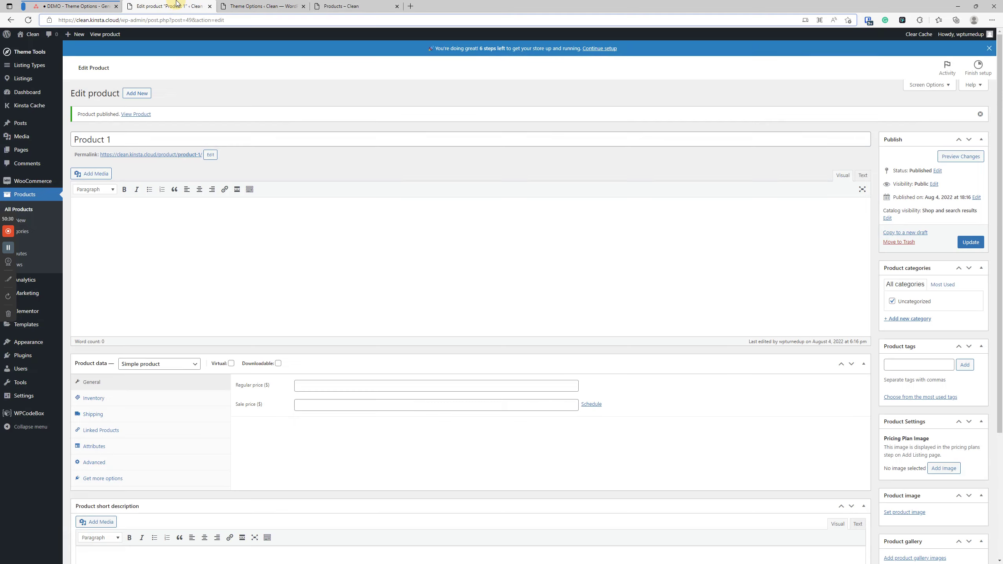
pyautogui.click(268, 6)
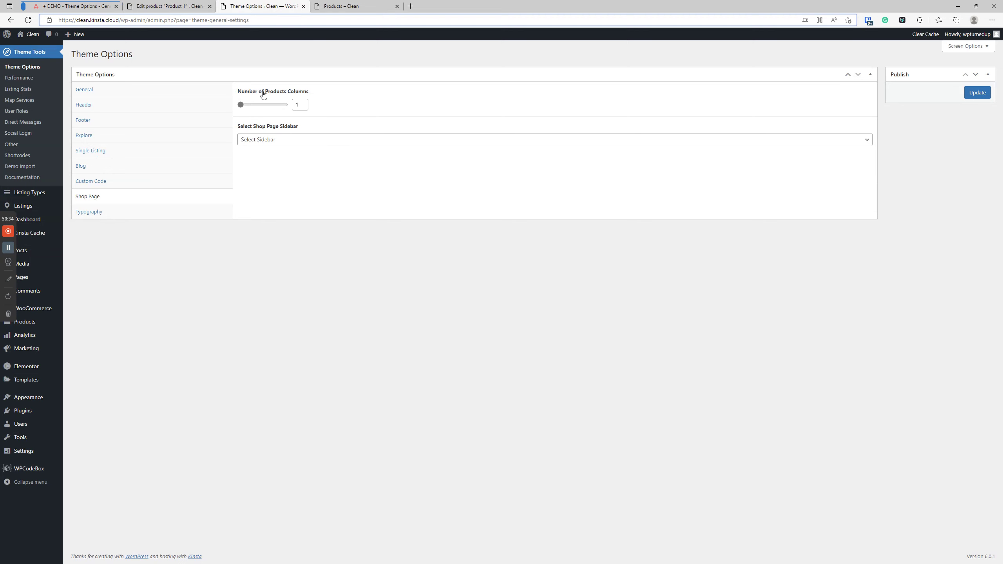
pyautogui.click(339, 5)
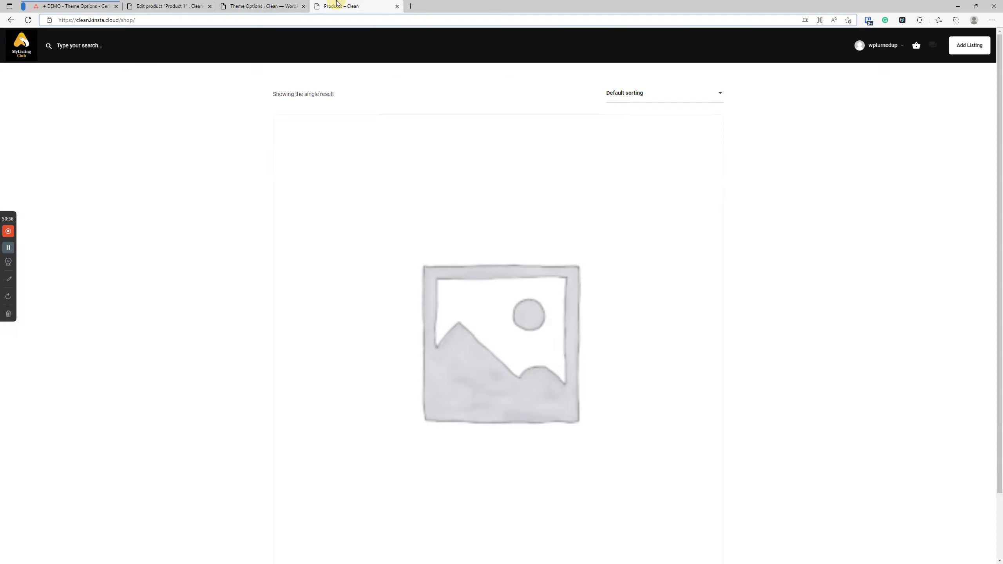
# Add another product titled "Product 2" and save it as a draft.
pyautogui.click(164, 5)
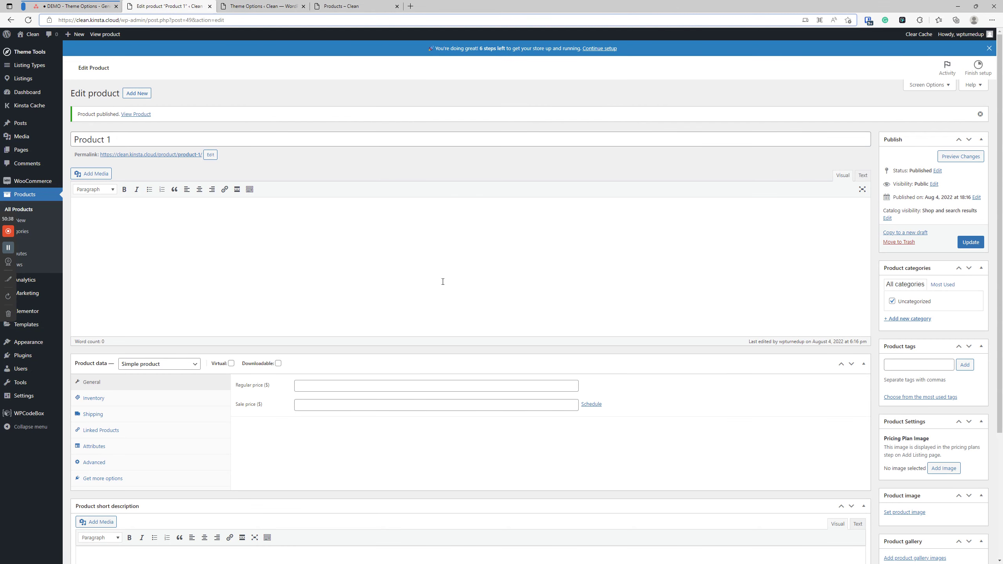
pyautogui.click(143, 94)
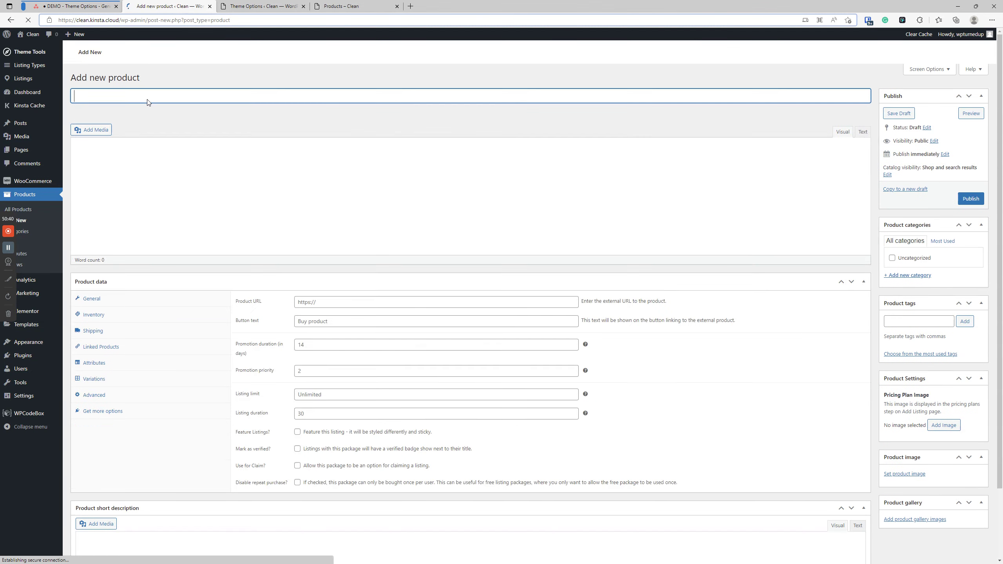
pyautogui.write('Product 2')
pyautogui.press('Return')
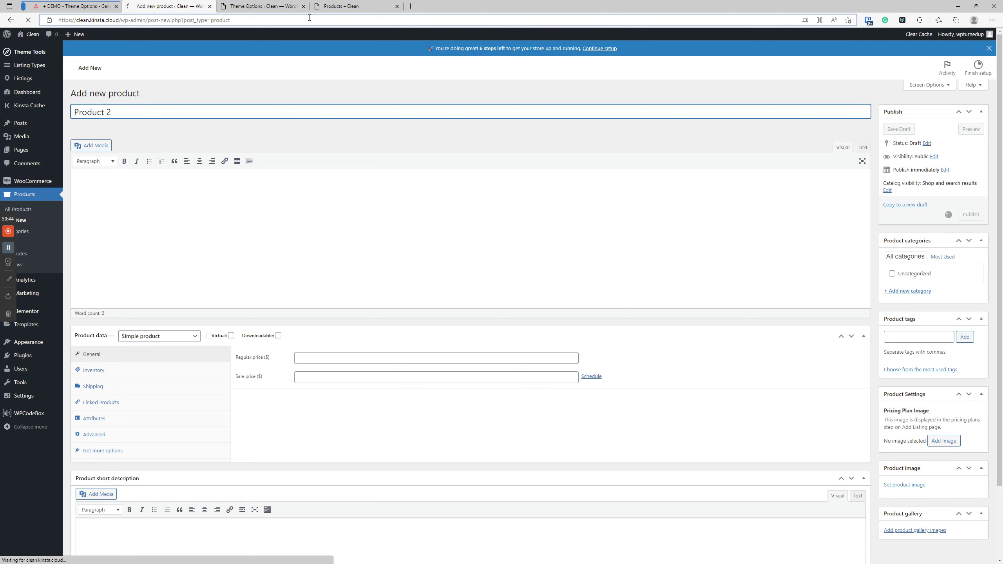
# Check the shop page for the second product, reloading the page and looking over the product list.
pyautogui.click(342, 6)
pyautogui.click(28, 19)
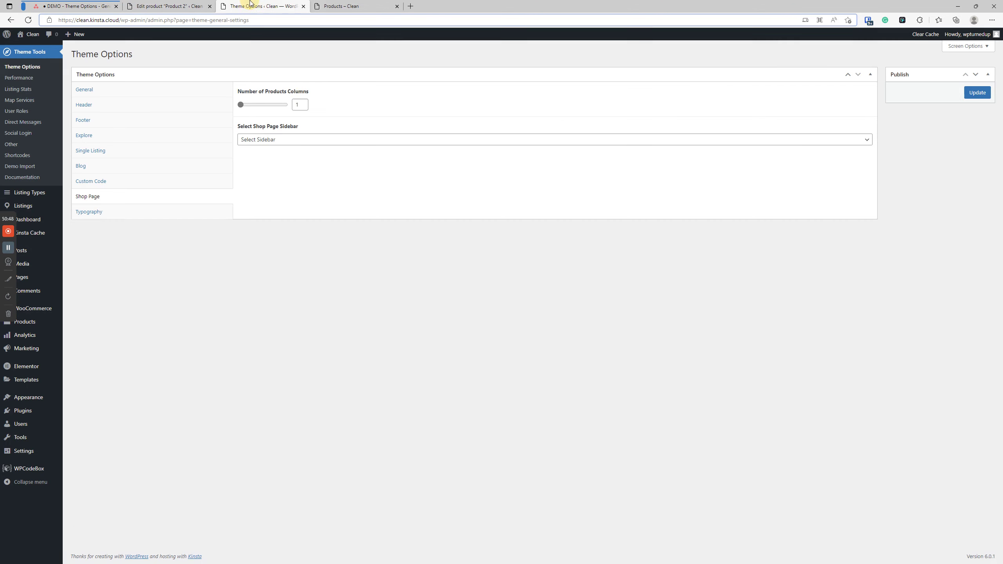
pyautogui.click(261, 6)
pyautogui.click(335, 6)
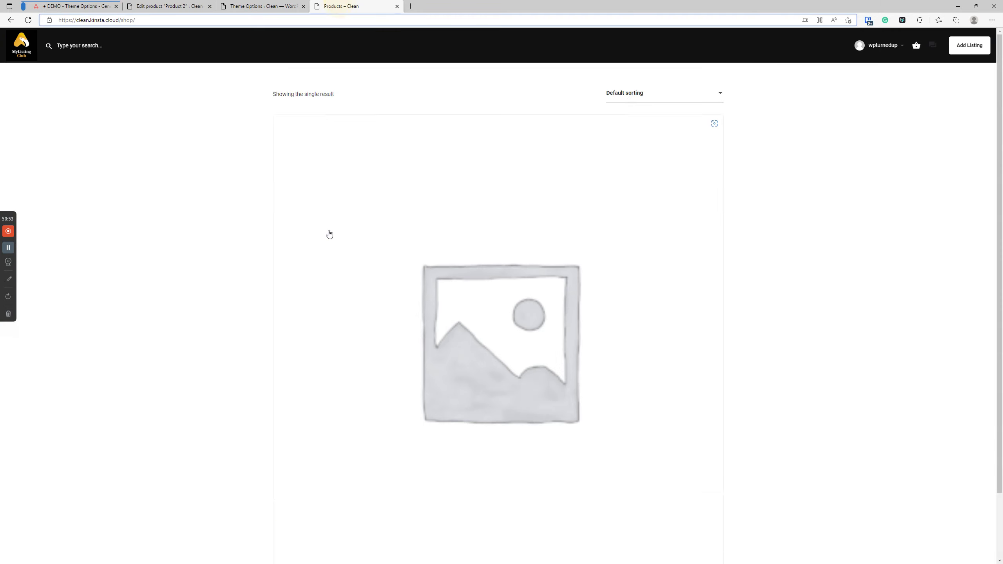
pyautogui.scroll(-2, 330, 233)
pyautogui.scroll(2, 413, 236)
pyautogui.scroll(-2, 348, 285)
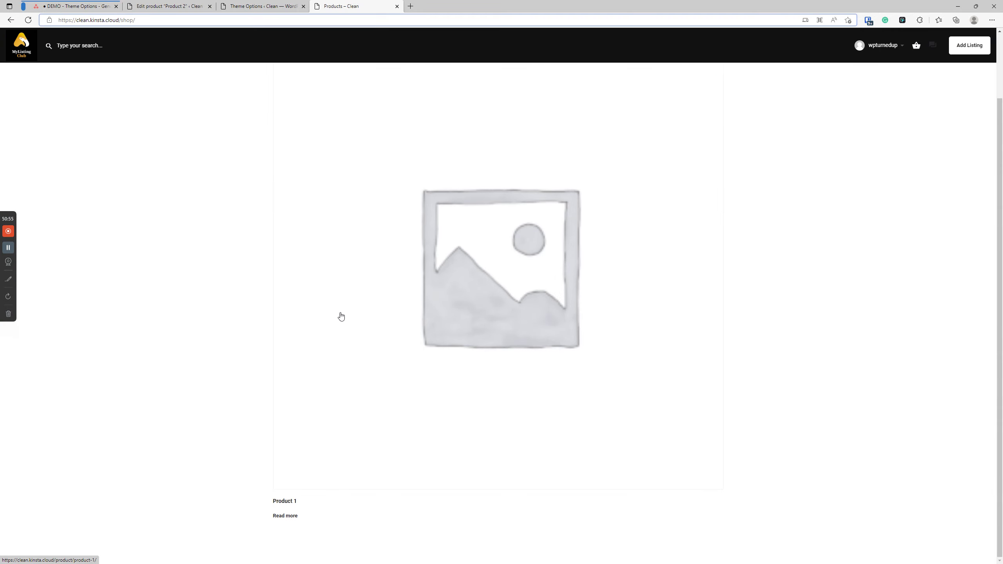
pyautogui.click(28, 21)
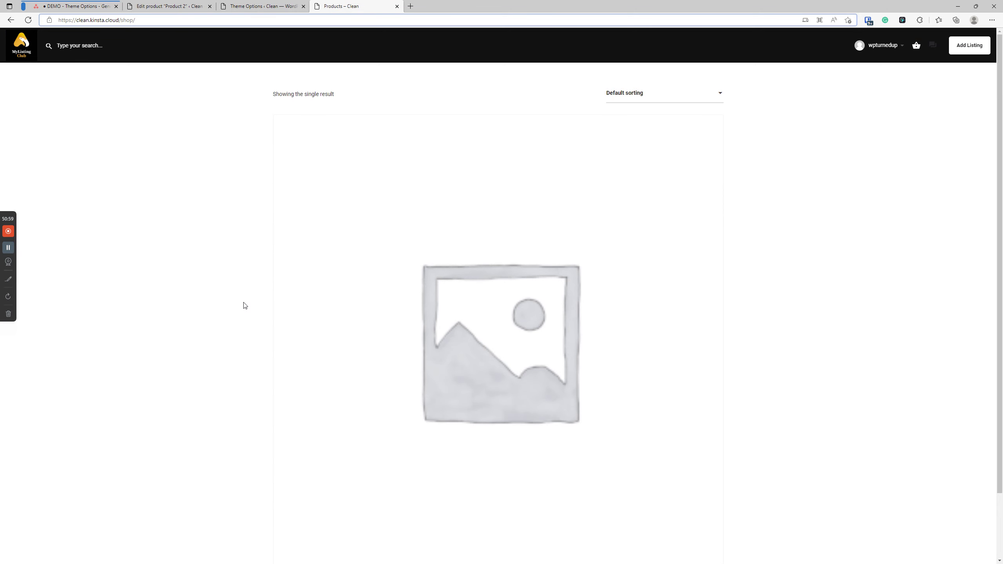
# Publish Product 2 and reload the shop page to examine how both products are laid out.
pyautogui.click(173, 5)
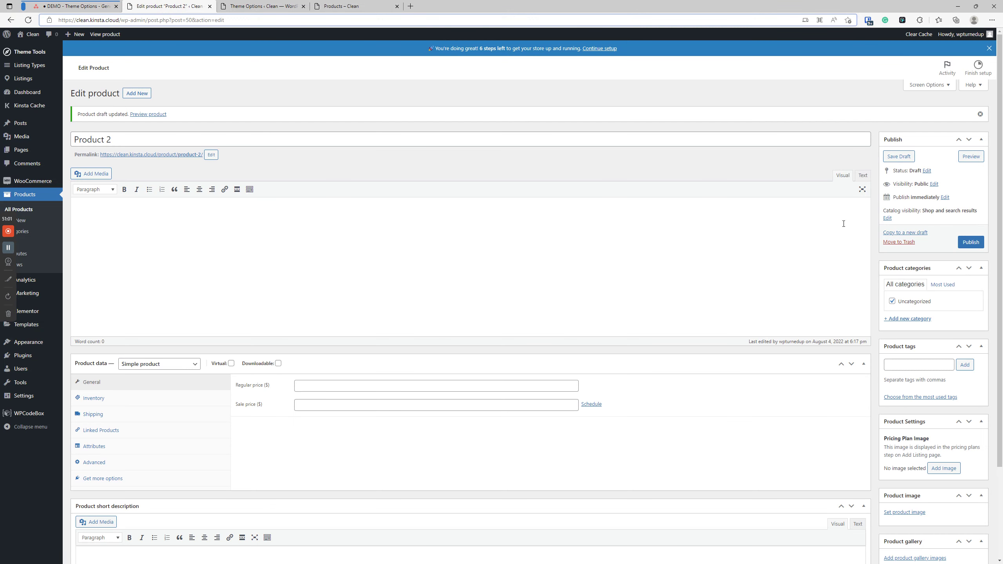
pyautogui.click(969, 243)
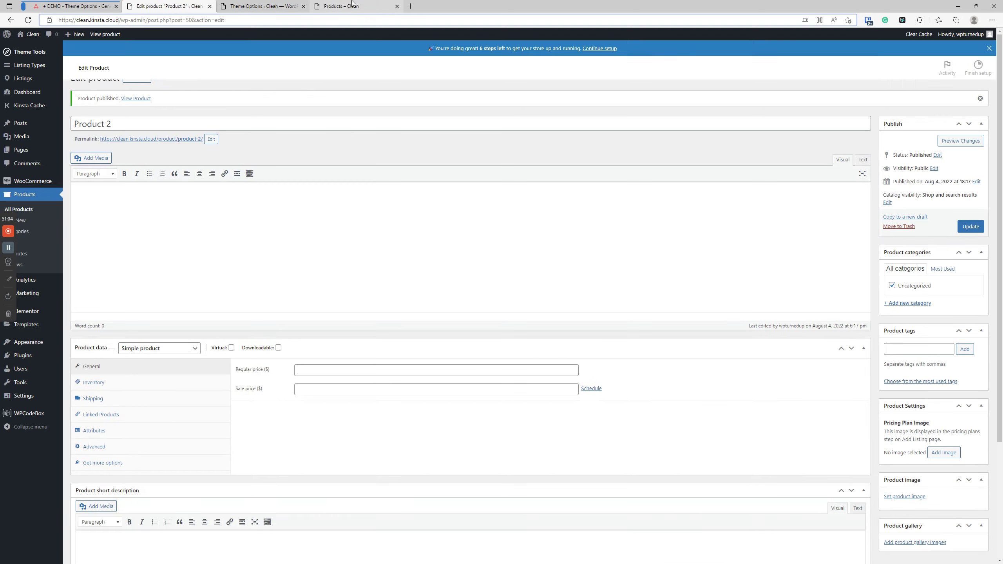
pyautogui.click(341, 6)
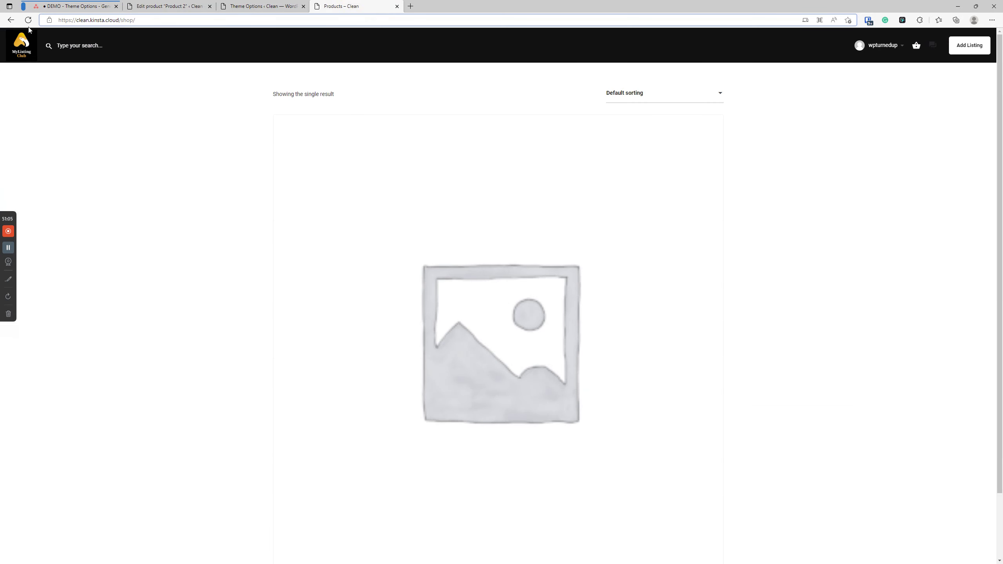
pyautogui.press('F5')
pyautogui.scroll(-5, 247, 307)
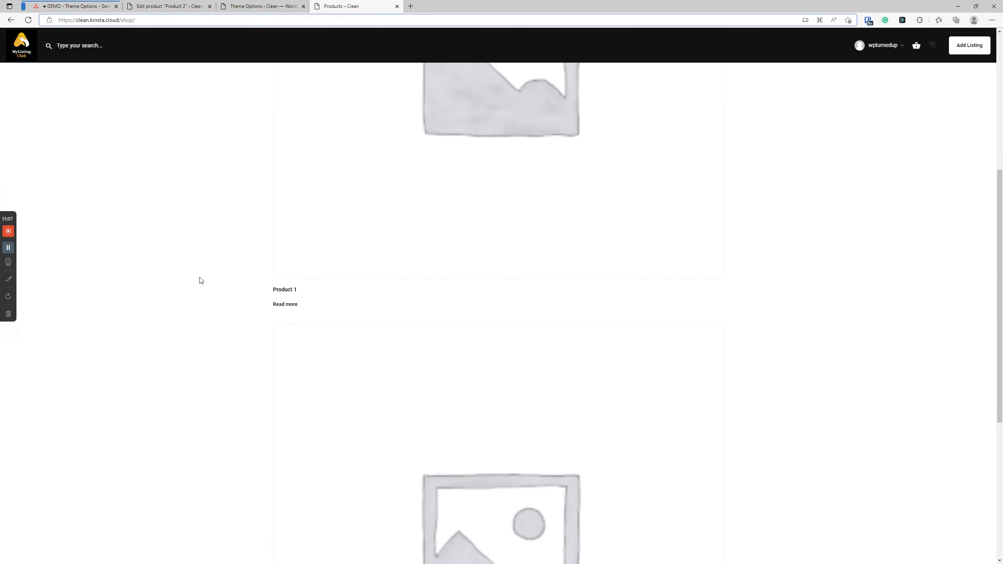
pyautogui.scroll(5, 205, 285)
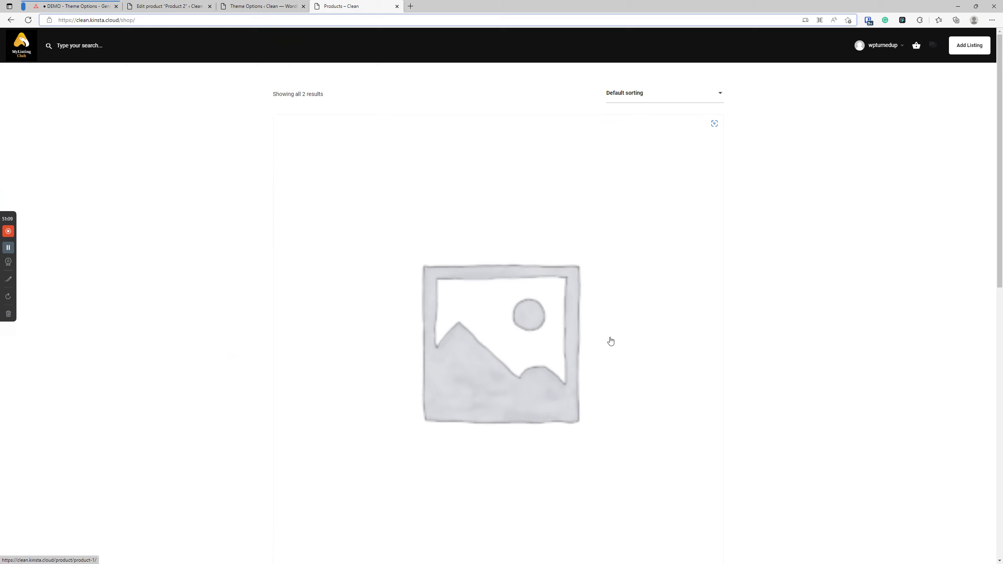
pyautogui.scroll(-5, 462, 343)
pyautogui.scroll(5, 329, 327)
pyautogui.scroll(-10, 591, 317)
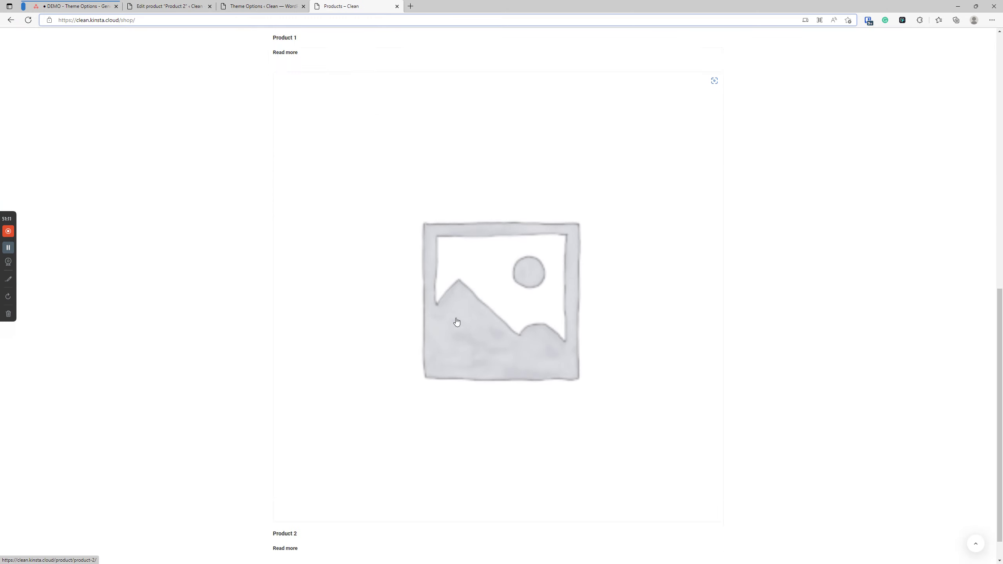
pyautogui.scroll(10, 457, 322)
# Set the Number of Products Columns to 2, update the theme options, and reload the shop page.
pyautogui.click(252, 6)
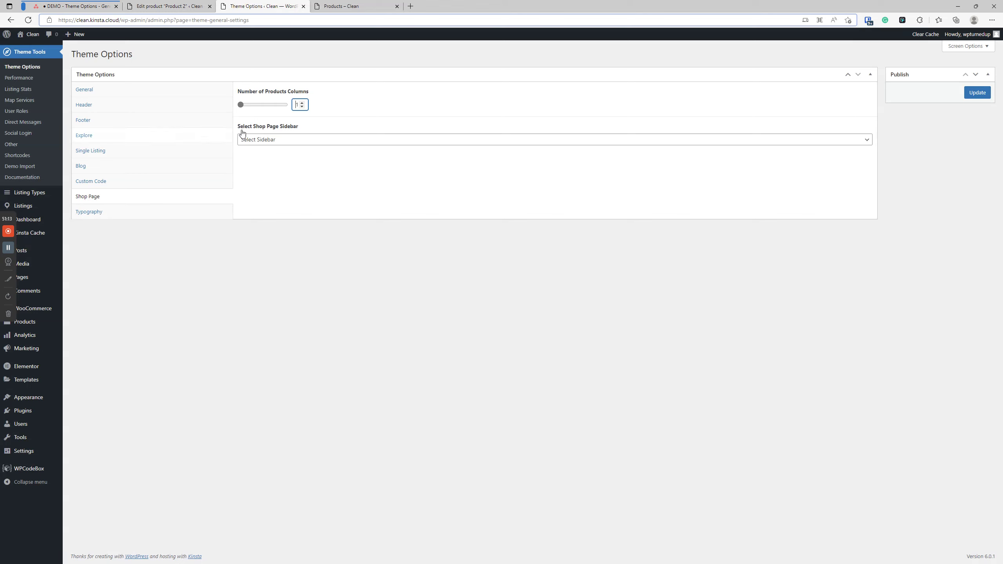
pyautogui.click(302, 102)
pyautogui.click(978, 92)
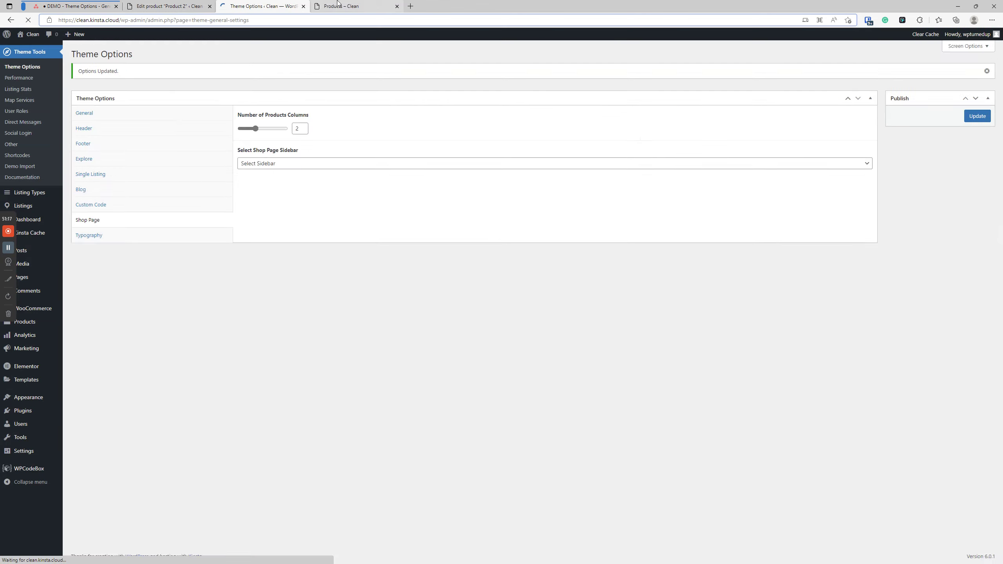
pyautogui.click(339, 4)
pyautogui.click(28, 20)
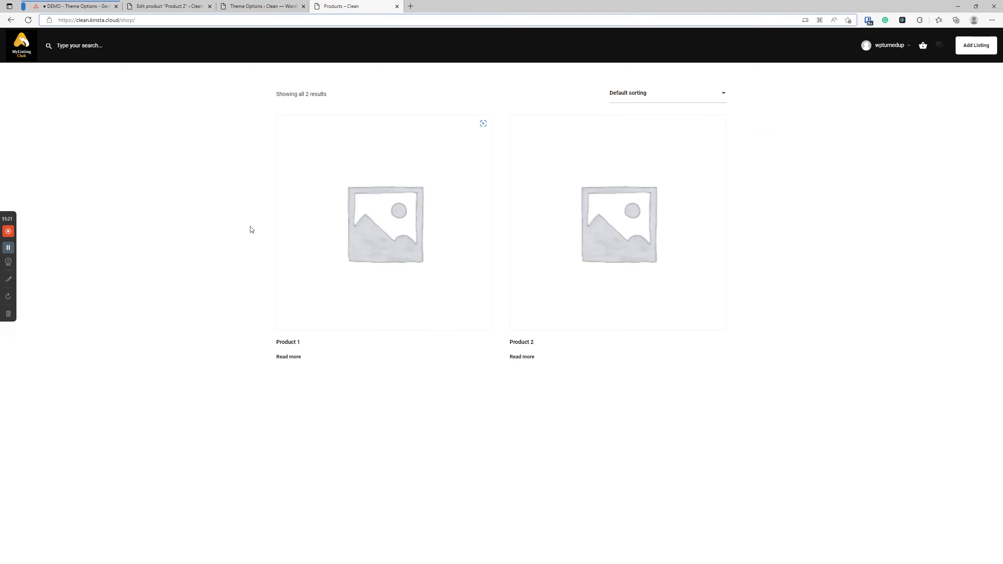
# Set the Number of Products Columns to 3 and update the theme options.
pyautogui.click(162, 5)
pyautogui.click(248, 7)
pyautogui.click(305, 127)
pyautogui.click(969, 118)
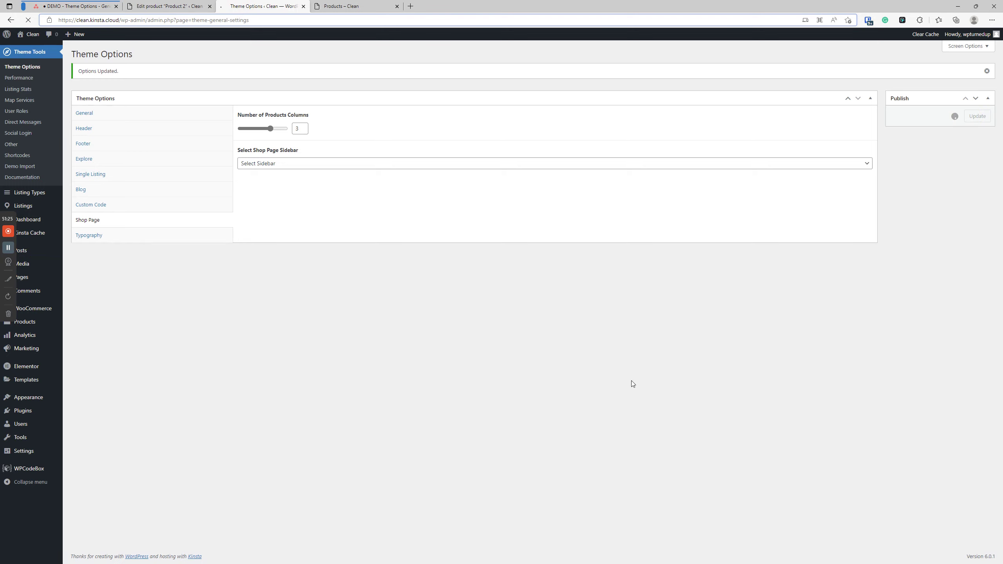
# Reload the shop page to examine the product layout, and look over the Select Shop Page Sidebar choices in the theme options.
pyautogui.click(344, 6)
pyautogui.press('F5')
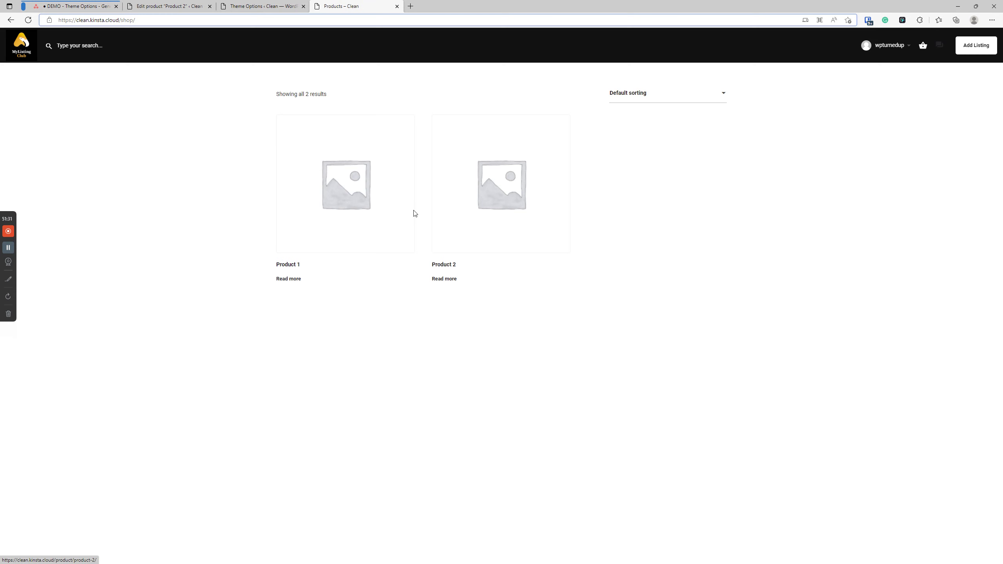
pyautogui.click(257, 4)
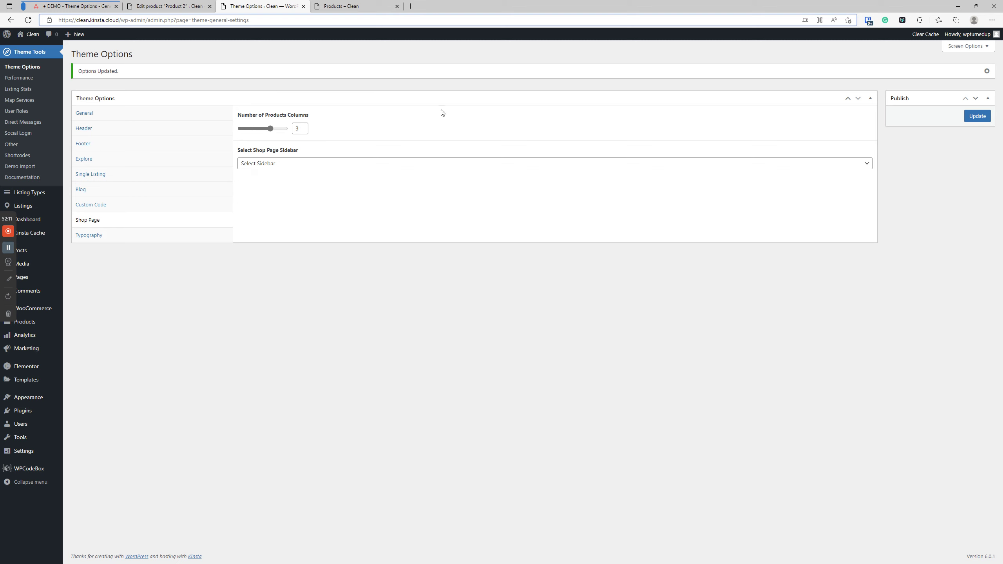
pyautogui.click(268, 164)
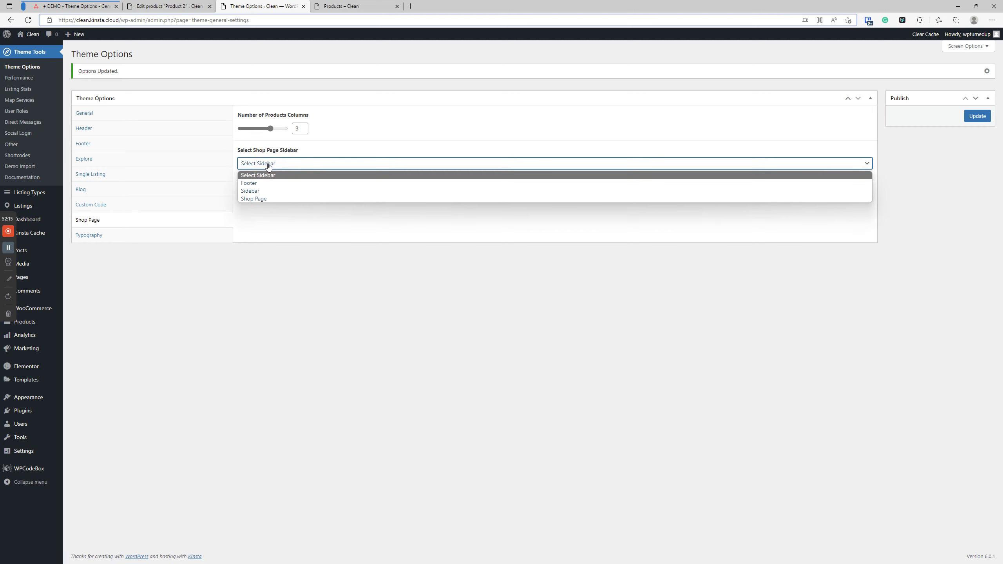
pyautogui.click(268, 164)
# Add a heading block reading "Heading 1" at level H1 to the Shop Page widget area.
pyautogui.click(334, 5)
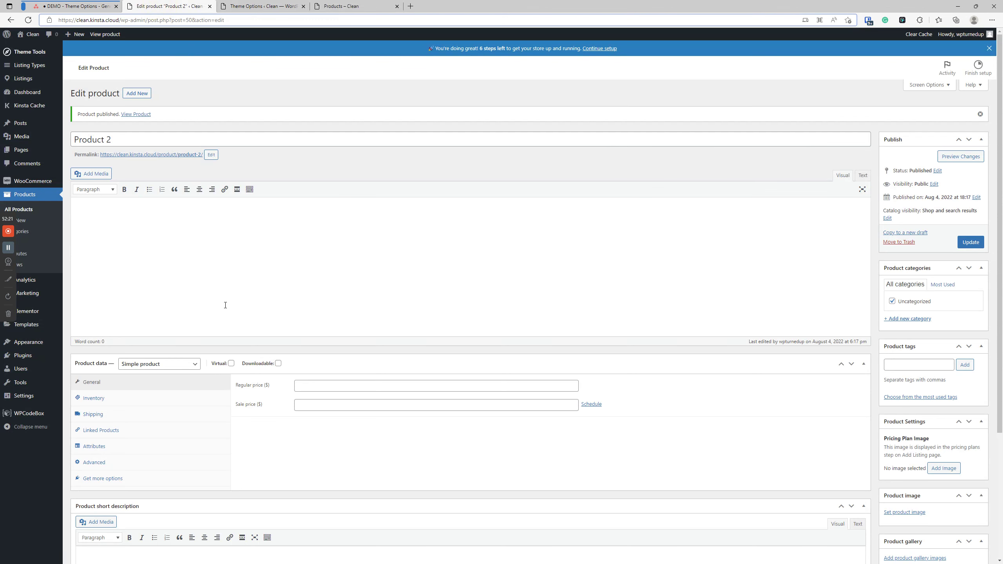
pyautogui.moveTo(38, 341)
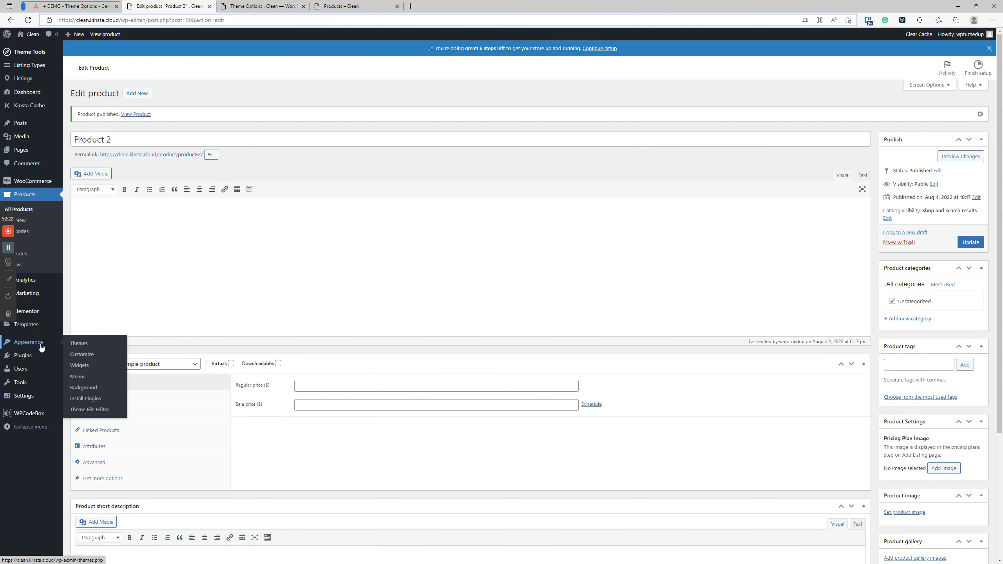
pyautogui.click(88, 368)
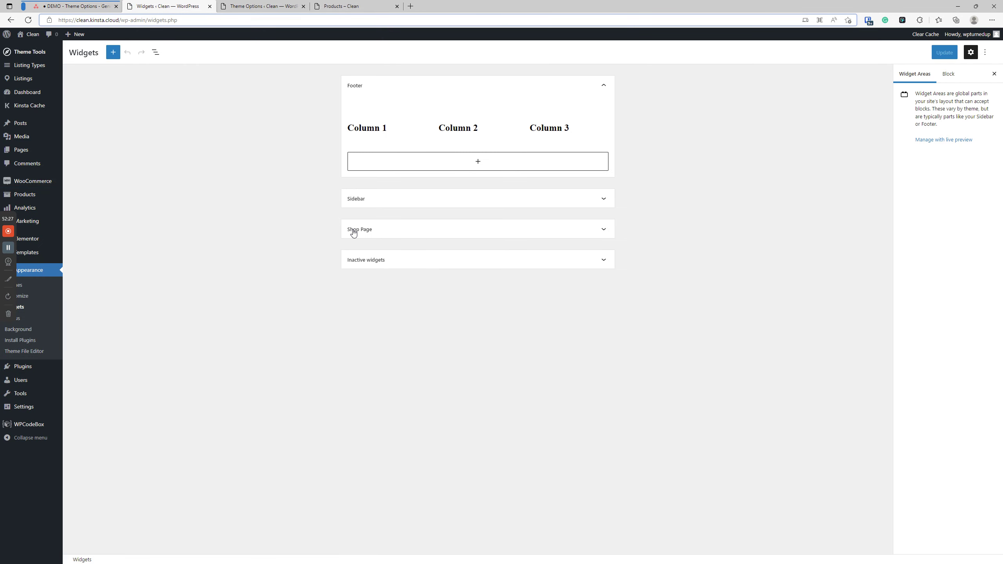
pyautogui.click(402, 230)
pyautogui.click(477, 257)
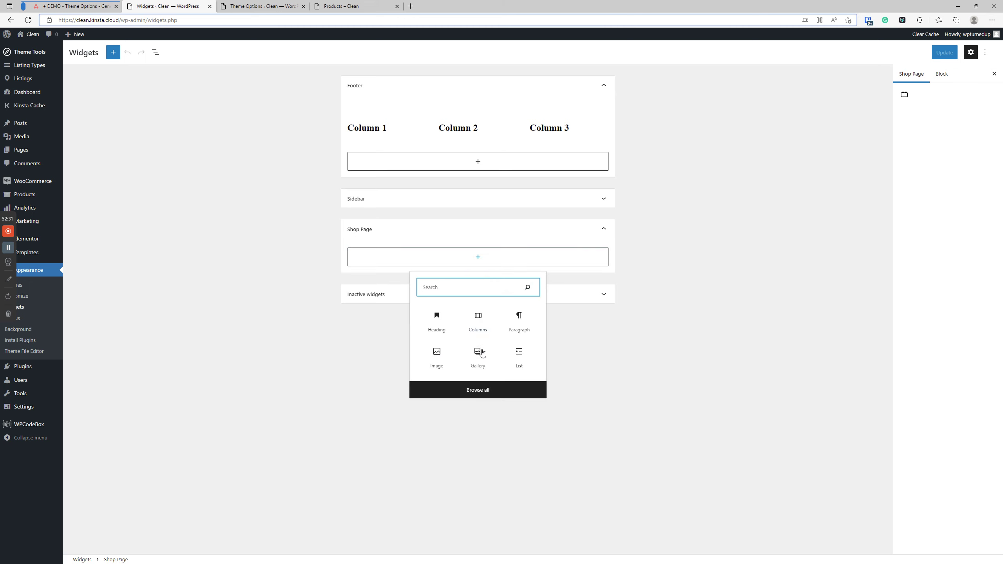
pyautogui.click(445, 325)
pyautogui.click(371, 263)
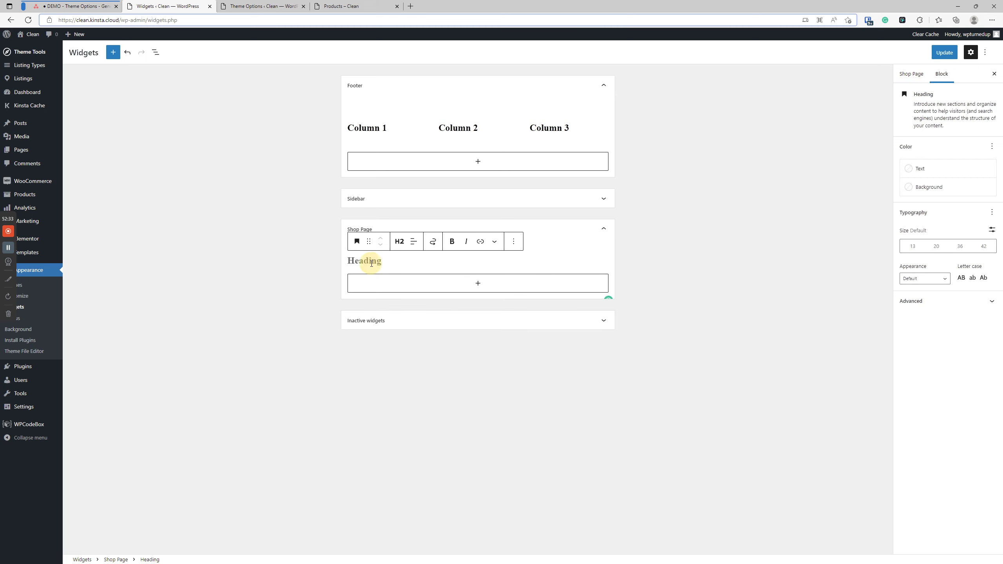
pyautogui.write('Heading')
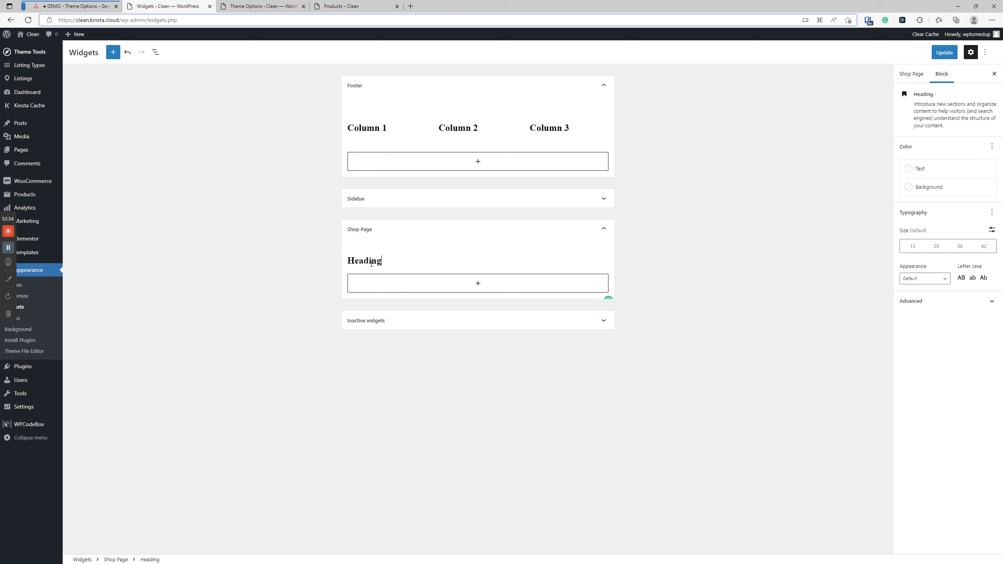
pyautogui.write(' 1')
pyautogui.click(399, 242)
pyautogui.click(401, 266)
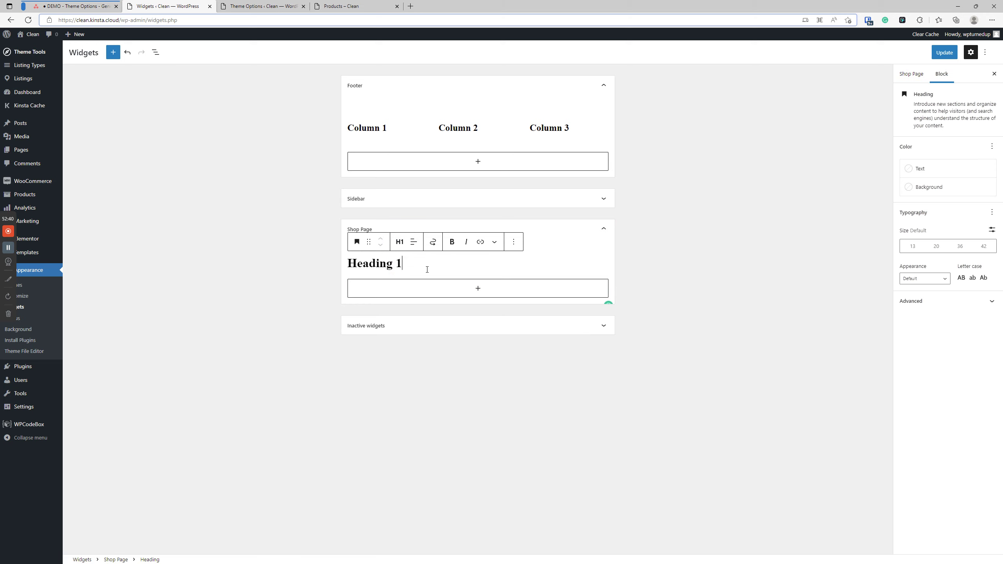
# Add a second heading block reading "Heading 2" below Heading 1 in the Shop Page widget area, and save the widgets.
pyautogui.press('Return')
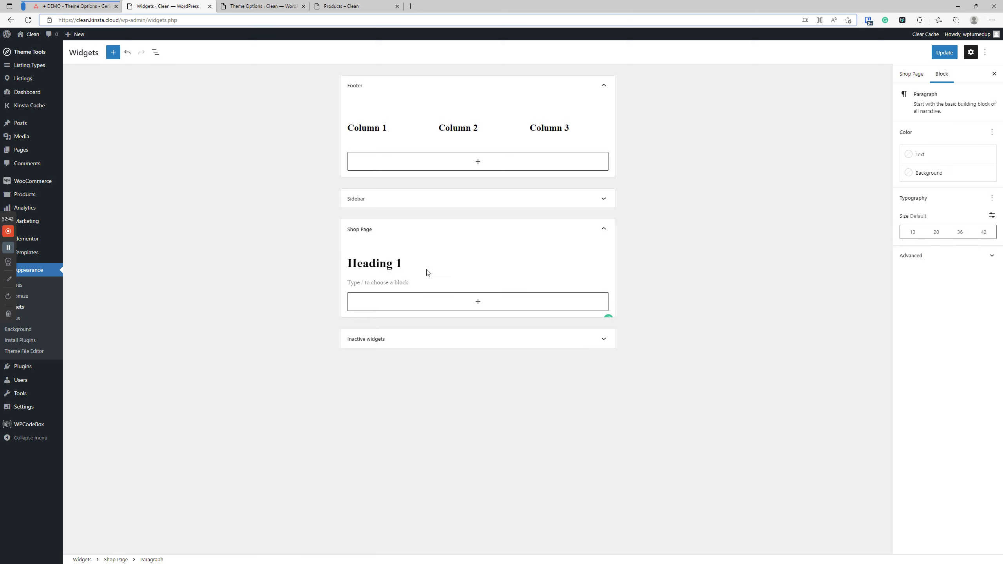
pyautogui.write('/head')
pyautogui.click(391, 247)
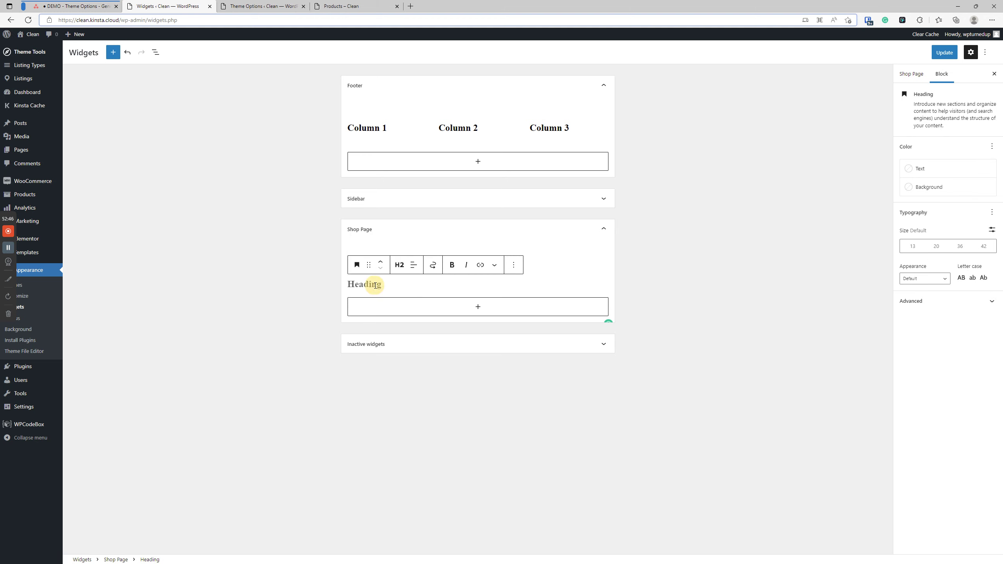
pyautogui.write('H')
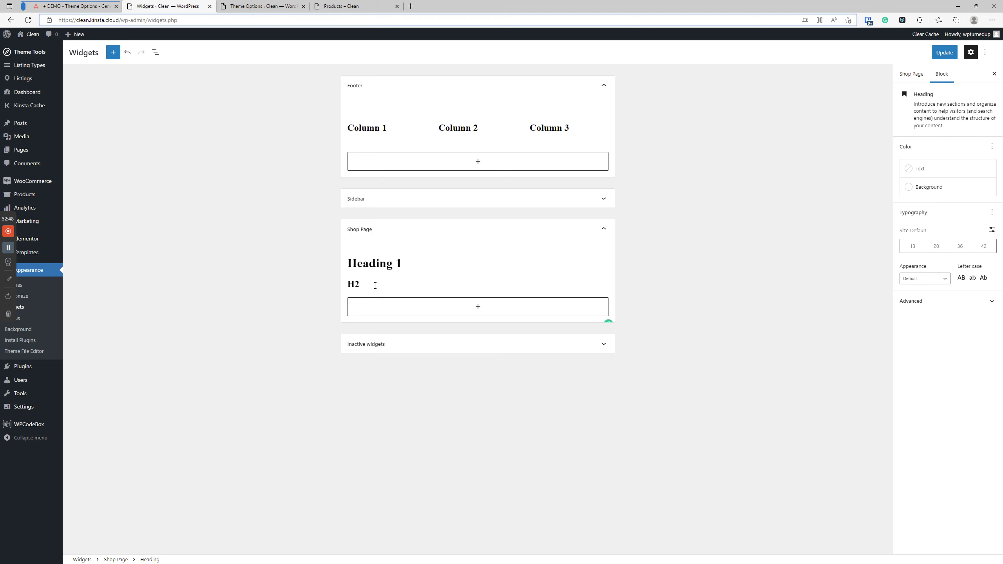
pyautogui.write('eading 2')
pyautogui.click(944, 52)
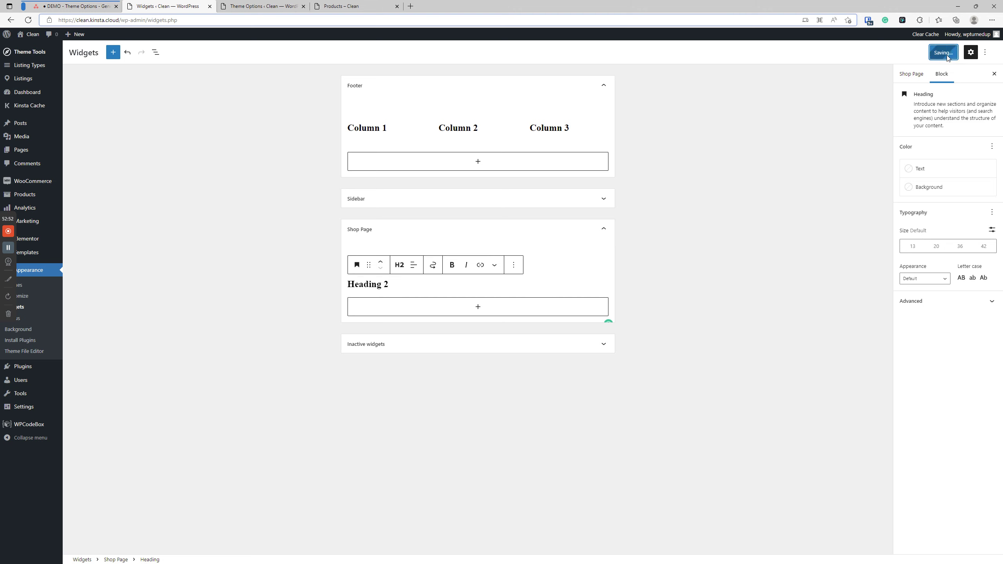
# Set Select Shop Page Sidebar to Shop Page in the theme options, update them, and reload the shop page.
pyautogui.hotkey('ctrl', 'Tab')
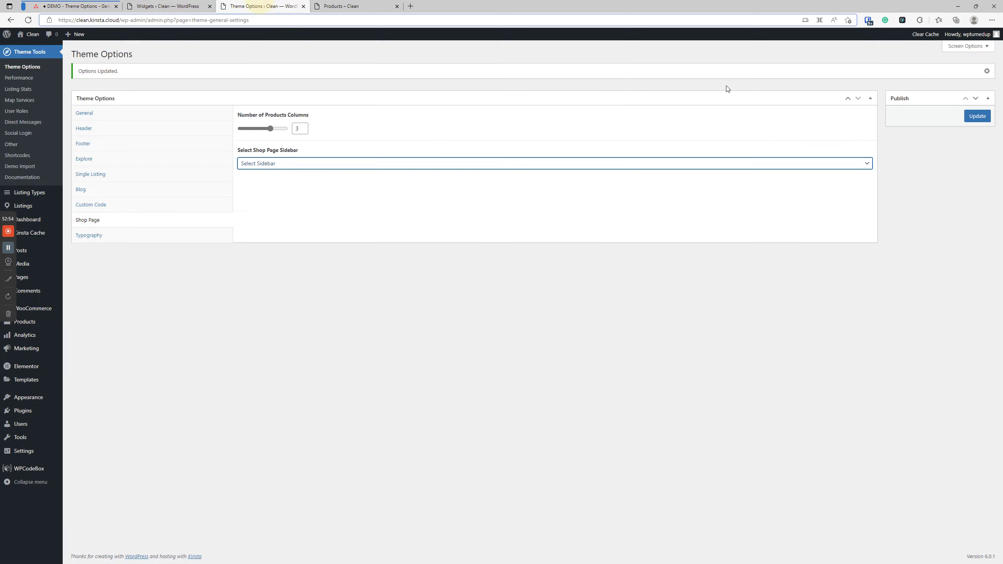
pyautogui.click(970, 122)
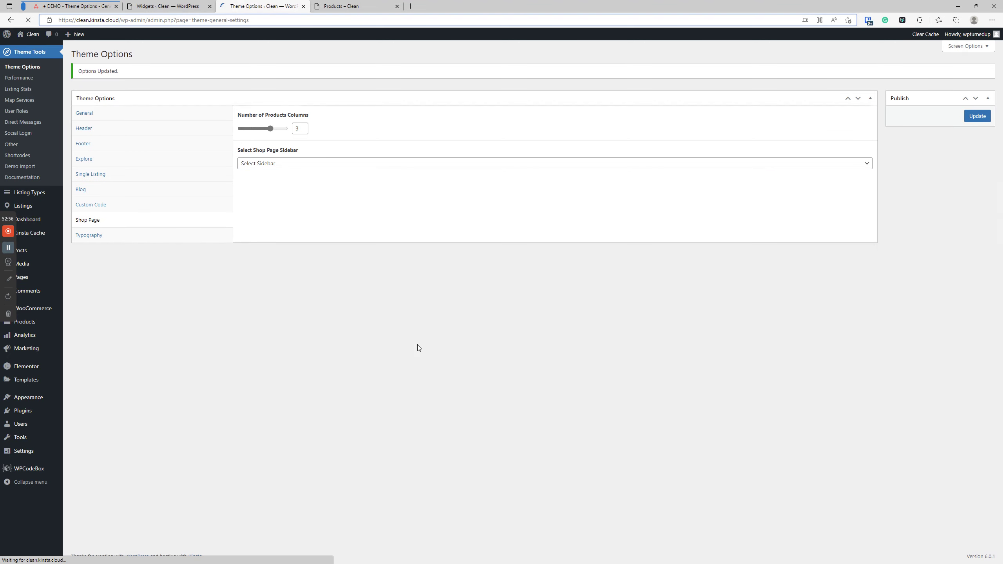
pyautogui.click(288, 170)
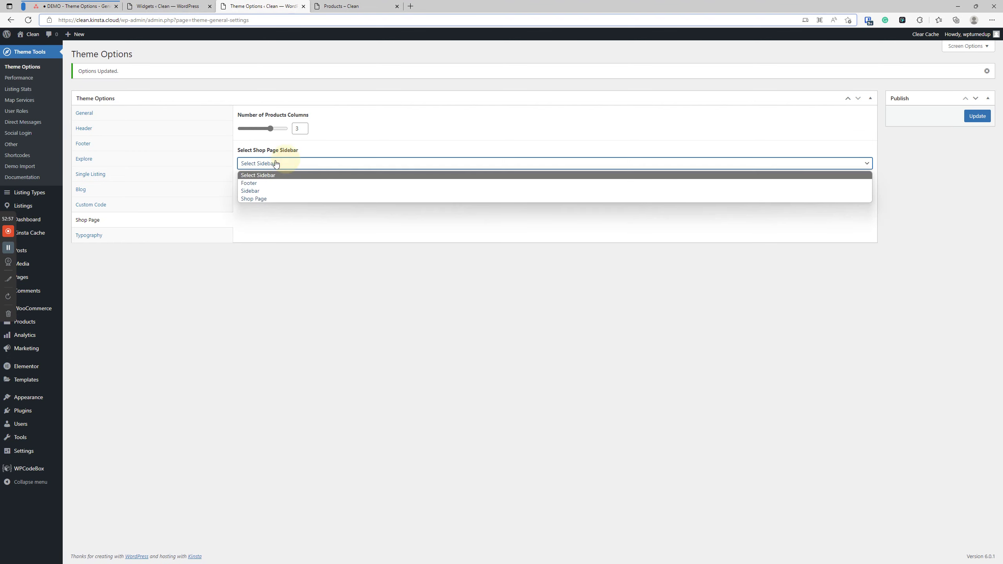
pyautogui.click(262, 196)
pyautogui.click(971, 119)
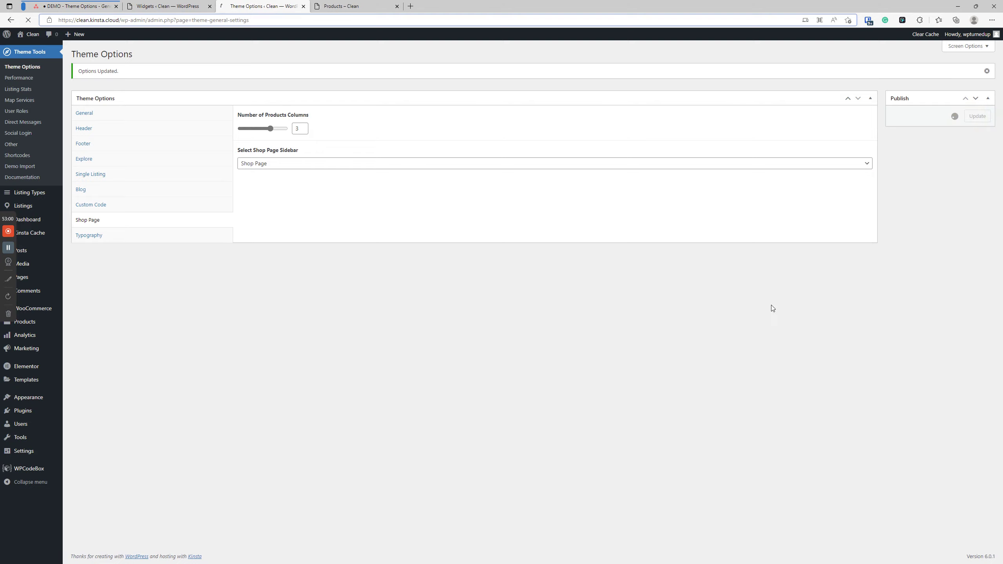
pyautogui.click(348, 6)
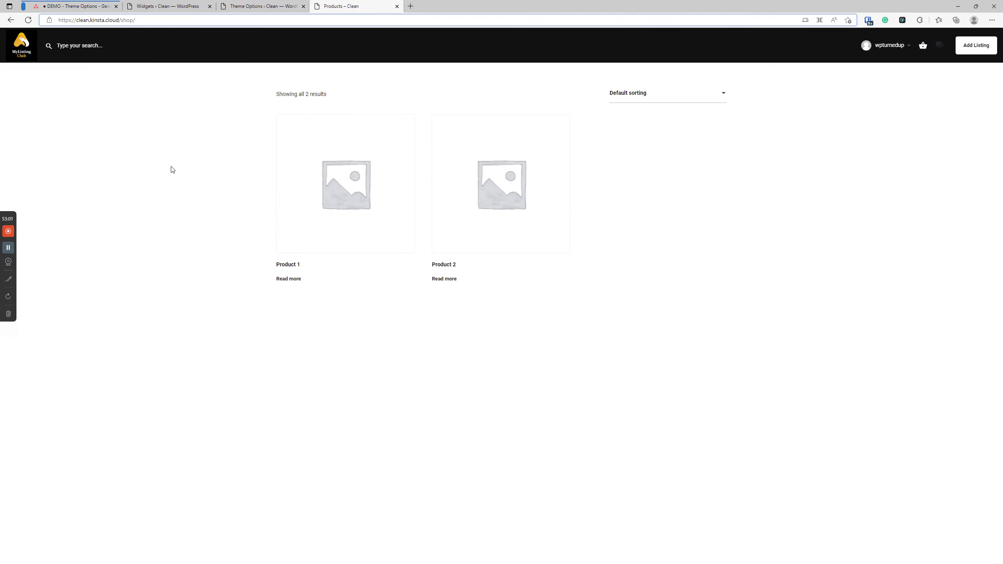
pyautogui.click(30, 21)
# Change the Shop page's template to Sidebar + Content with Quick Edit, update the page, and reload the shop page on the site.
pyautogui.click(187, 5)
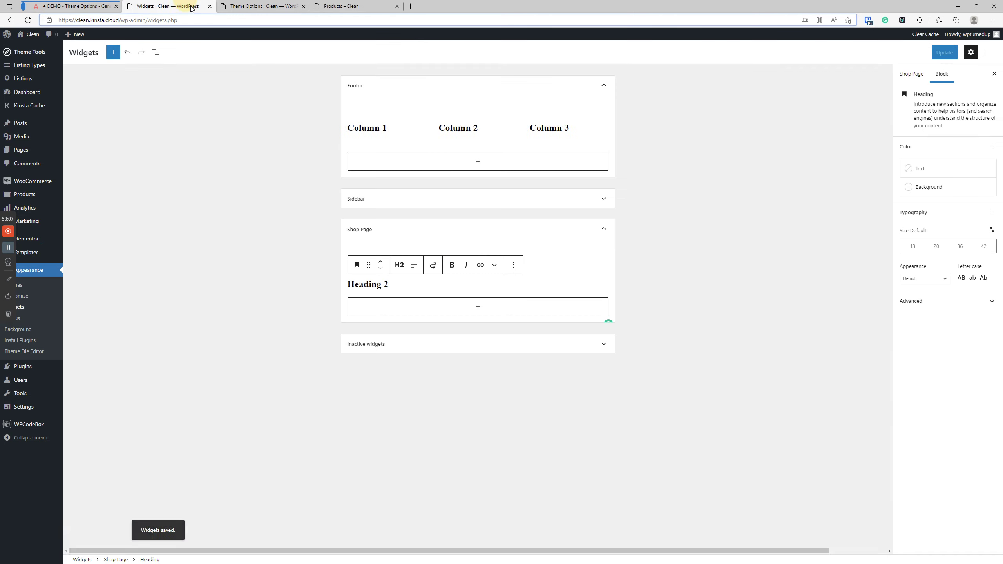
pyautogui.click(38, 156)
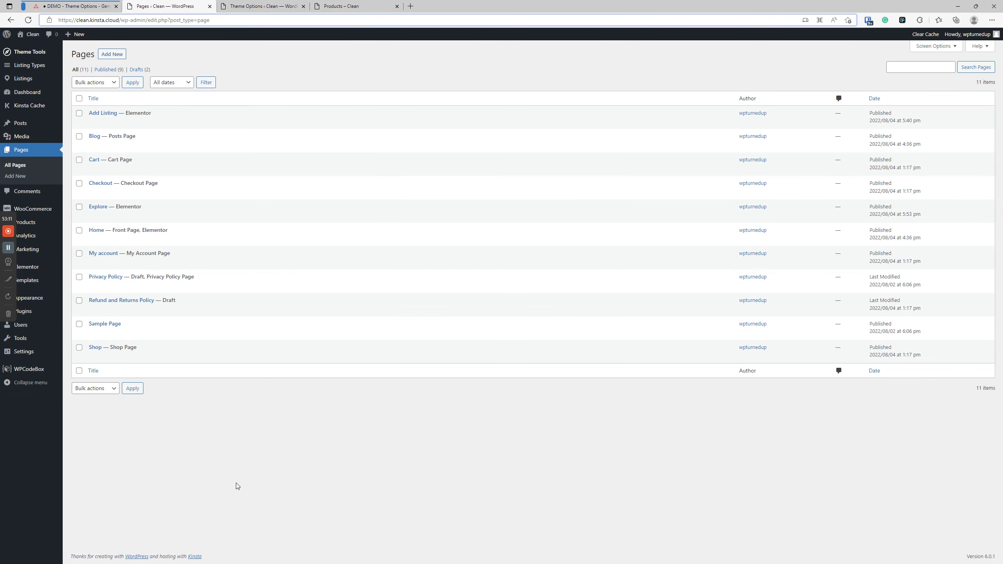
pyautogui.rightClick(93, 357)
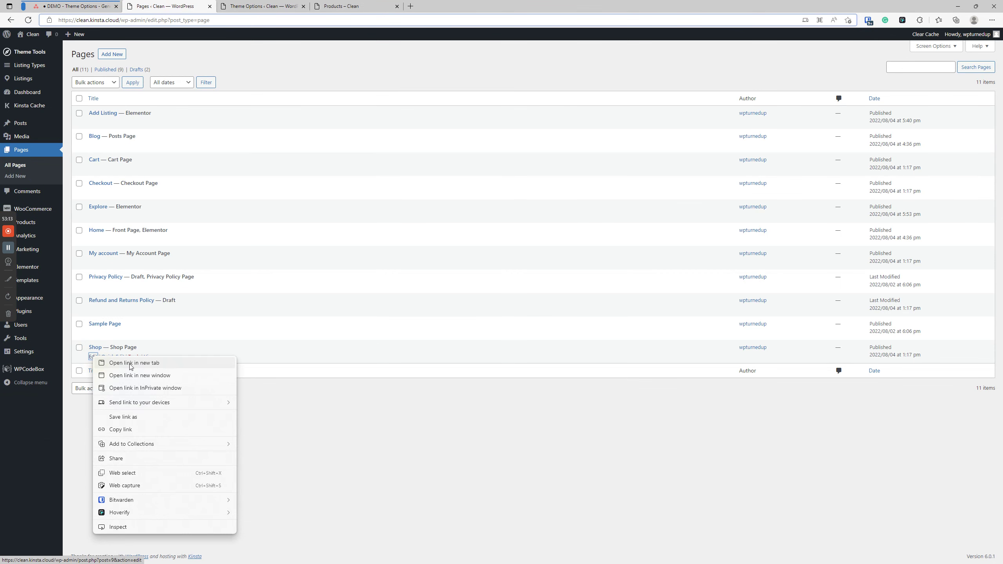
pyautogui.click(332, 425)
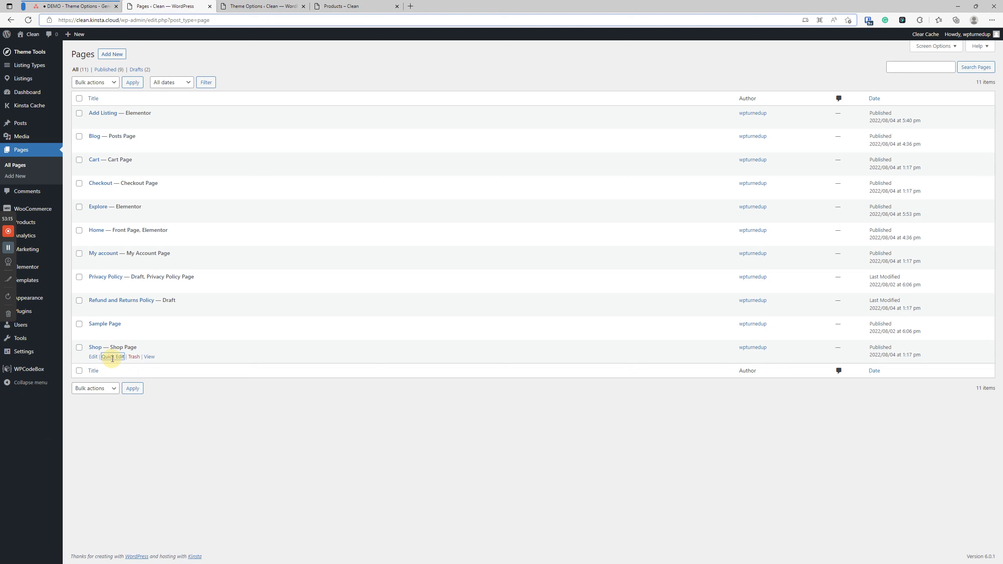
pyautogui.click(115, 357)
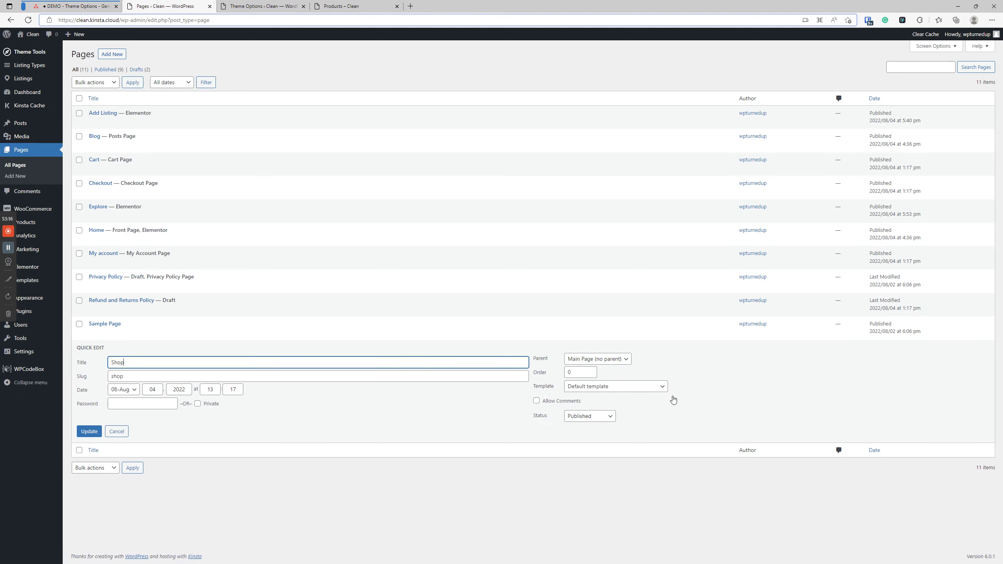
pyautogui.click(591, 391)
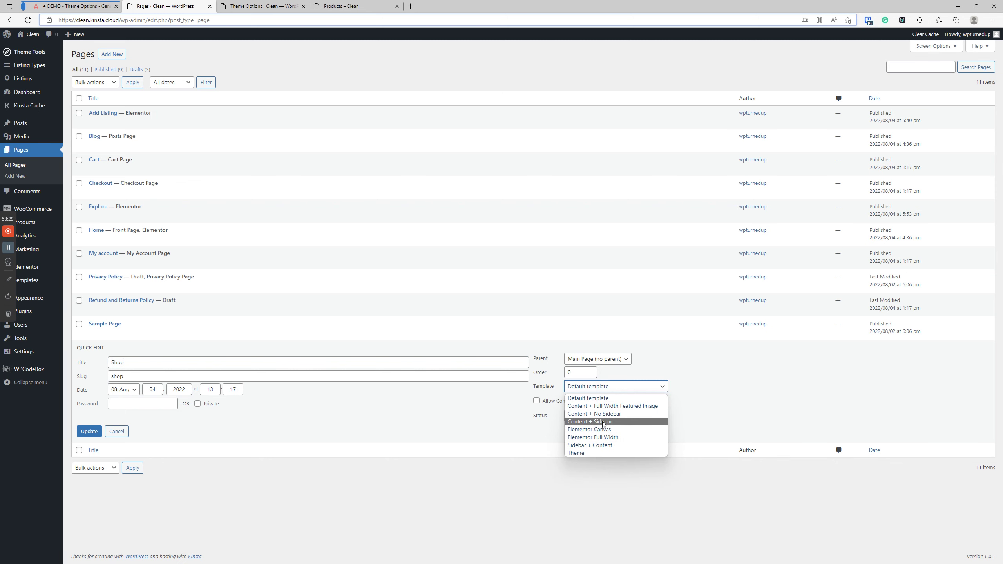
pyautogui.click(601, 446)
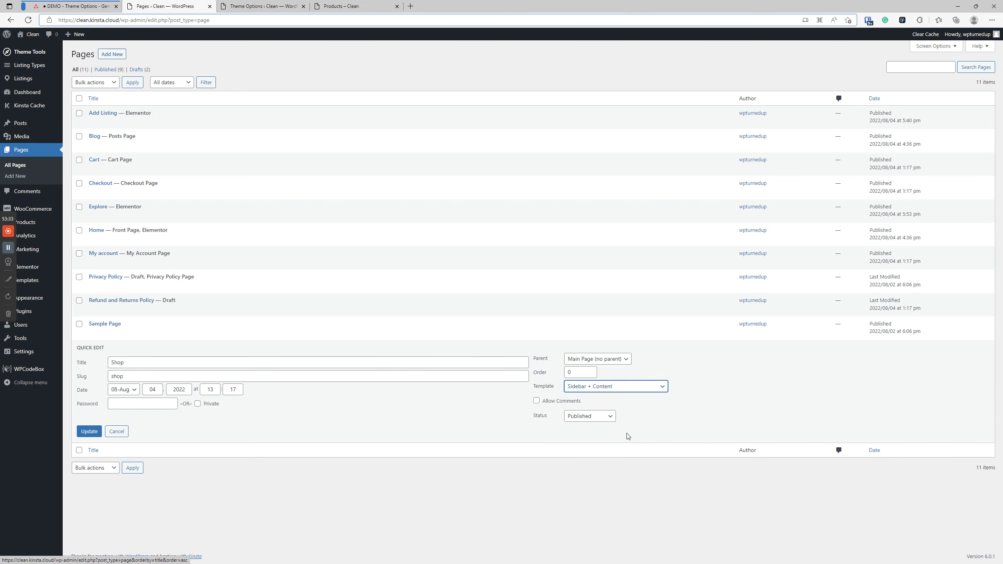
pyautogui.click(89, 431)
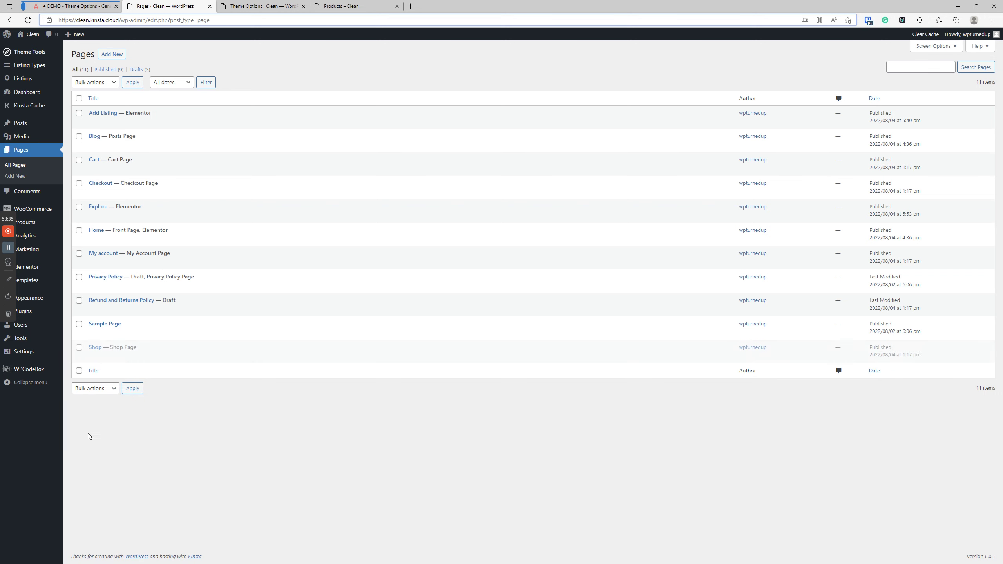
pyautogui.click(350, 5)
pyautogui.click(28, 20)
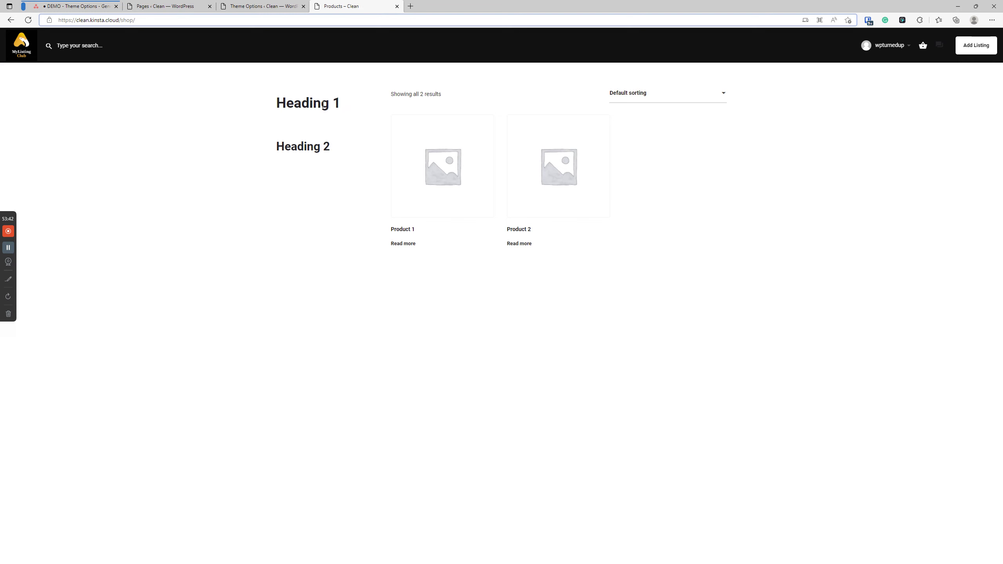
# Add a Products list widget below Heading 2 in the Shop Page widget area, and save the widgets.
pyautogui.click(168, 6)
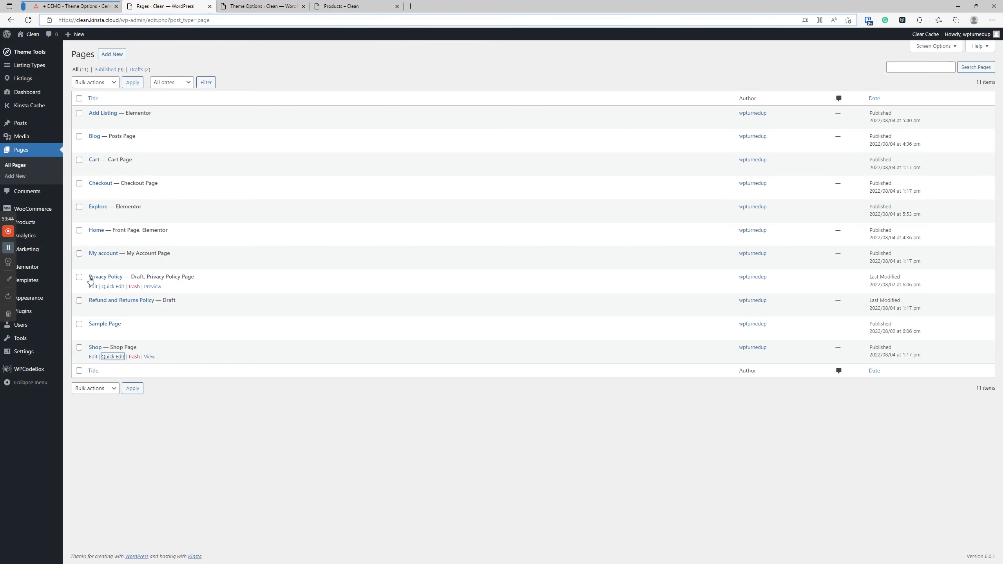
pyautogui.moveTo(63, 305)
pyautogui.click(79, 321)
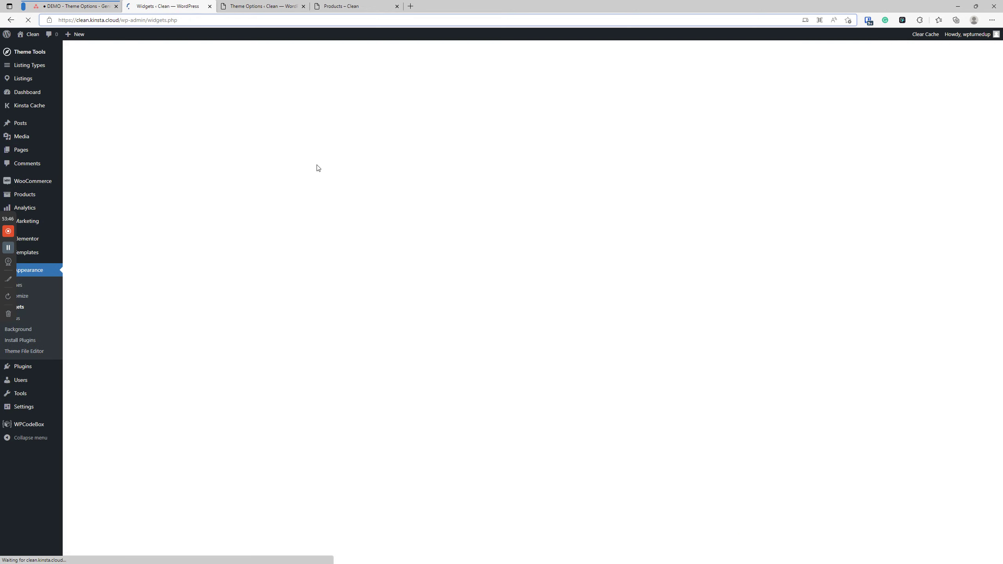
pyautogui.click(413, 230)
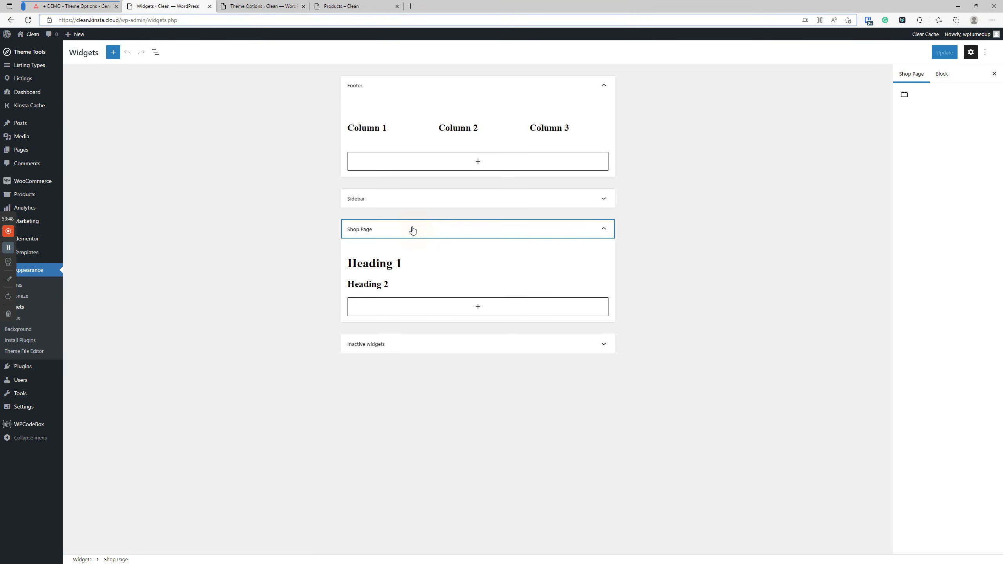
pyautogui.click(432, 312)
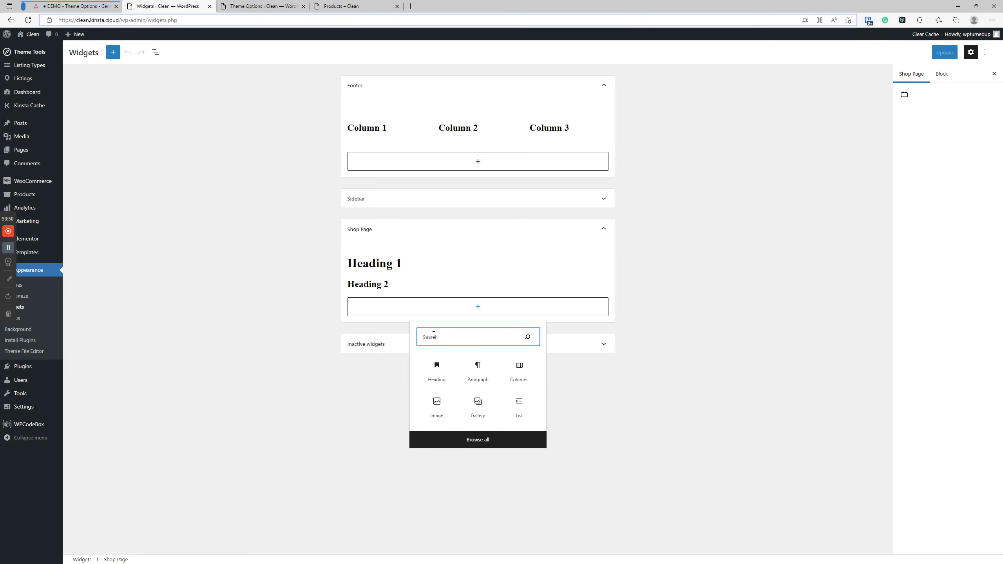
pyautogui.write('/prod')
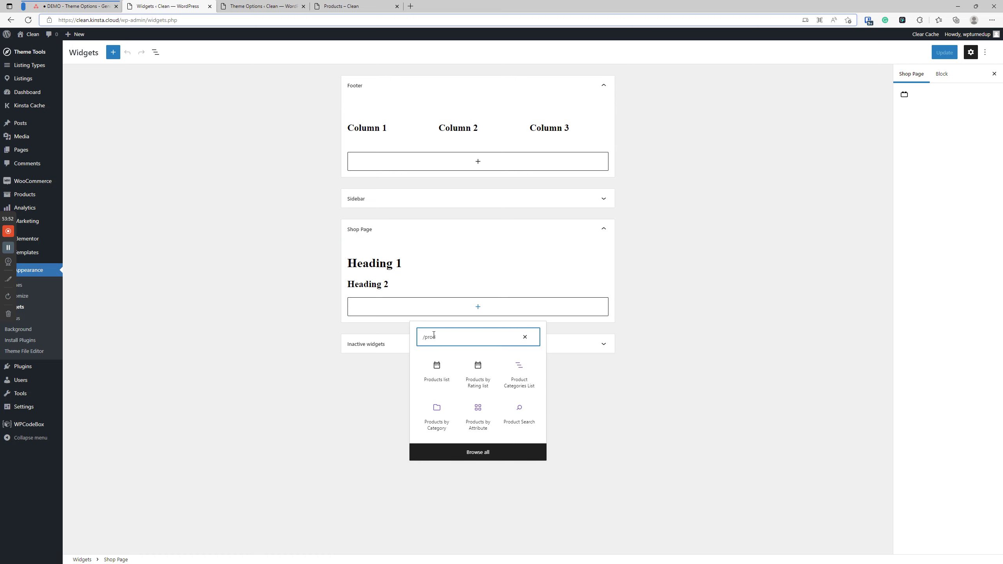
pyautogui.click(438, 376)
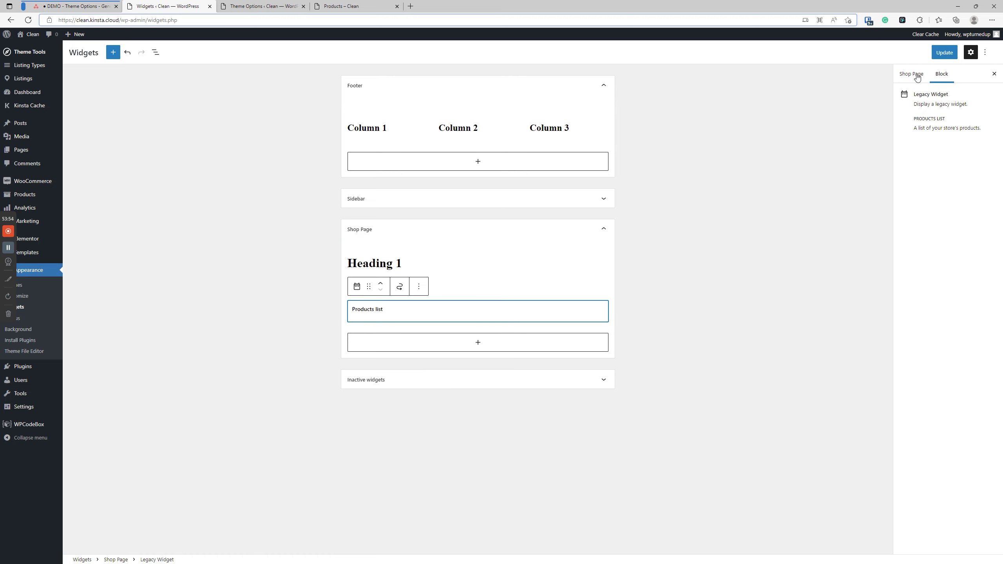
pyautogui.click(945, 53)
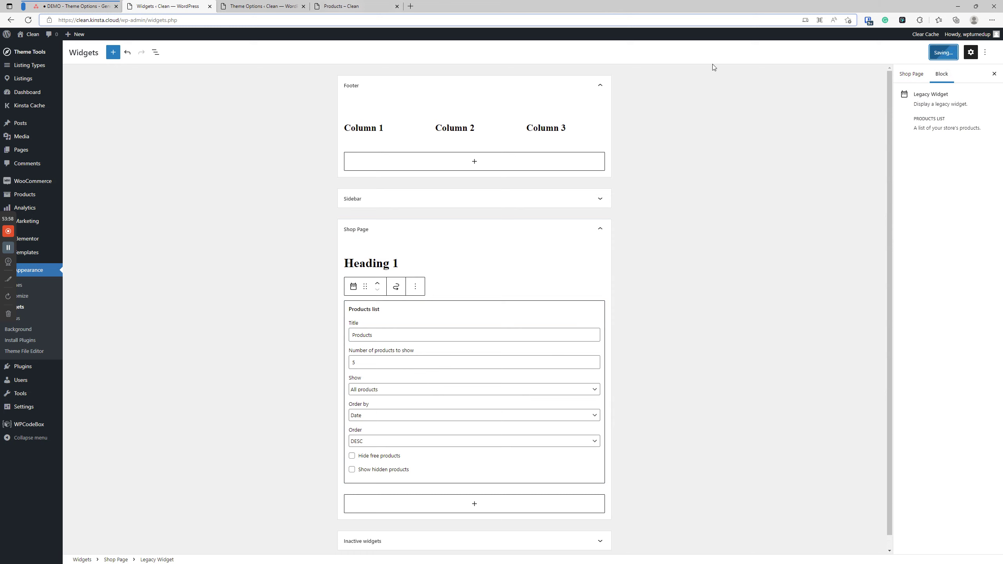
# Reload the shop page to check the sidebar, and review the Show options of the Products list widget.
pyautogui.click(342, 5)
pyautogui.click(28, 21)
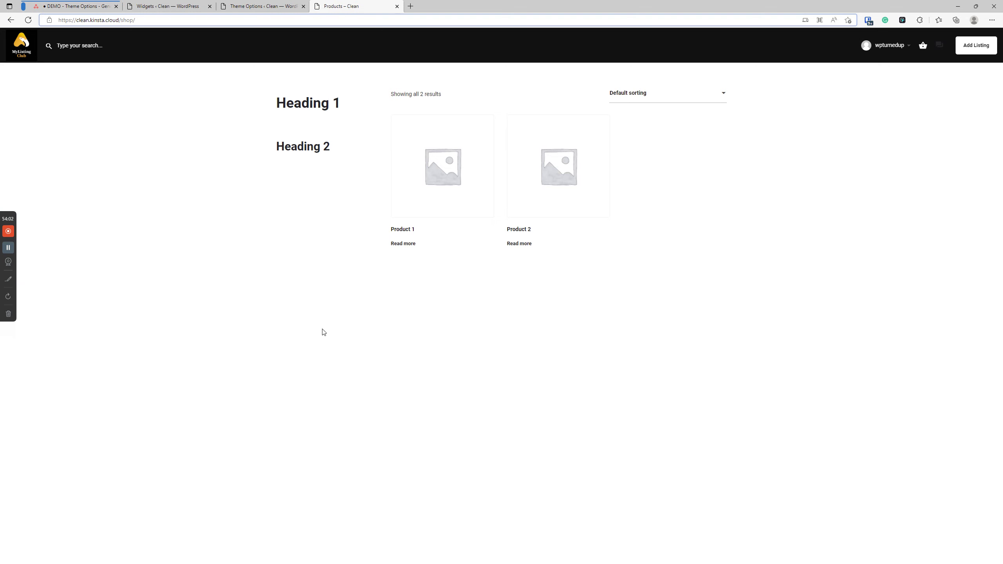
pyautogui.click(170, 6)
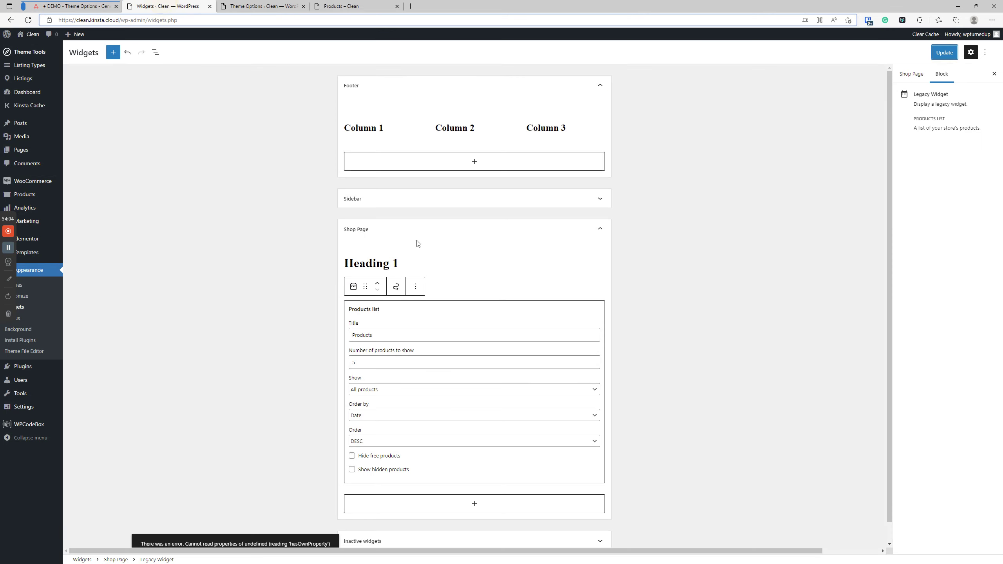
pyautogui.scroll(-1, 403, 300)
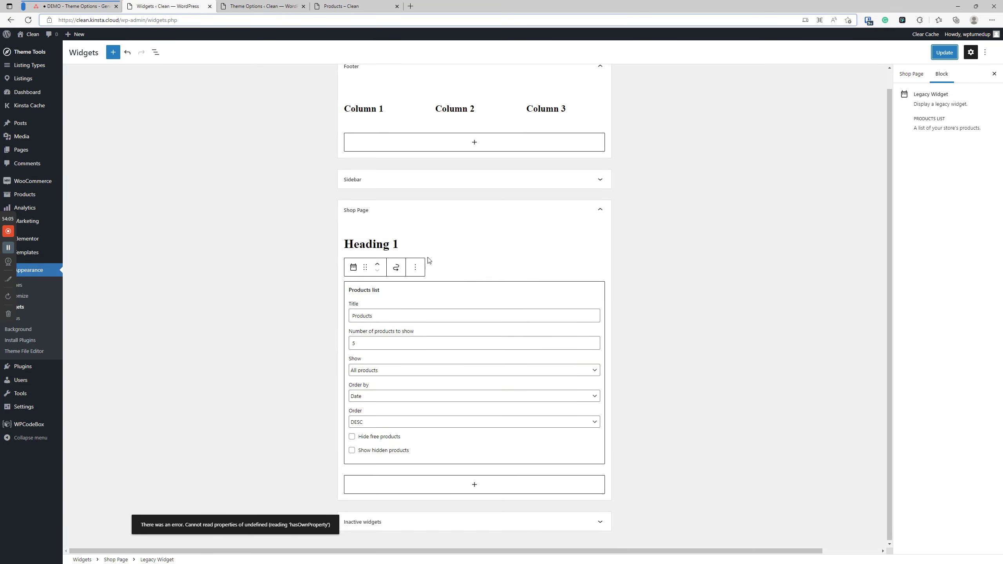
pyautogui.click(399, 370)
pyautogui.click(398, 371)
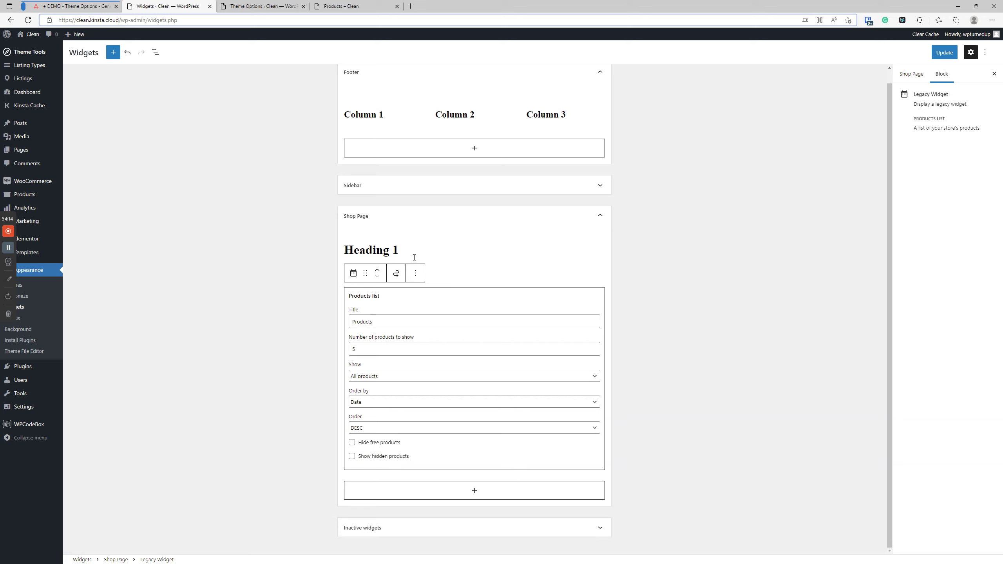
# Add a Product Categories List block below the Products list in the Shop Page widget area, and save the widgets.
pyautogui.click(424, 489)
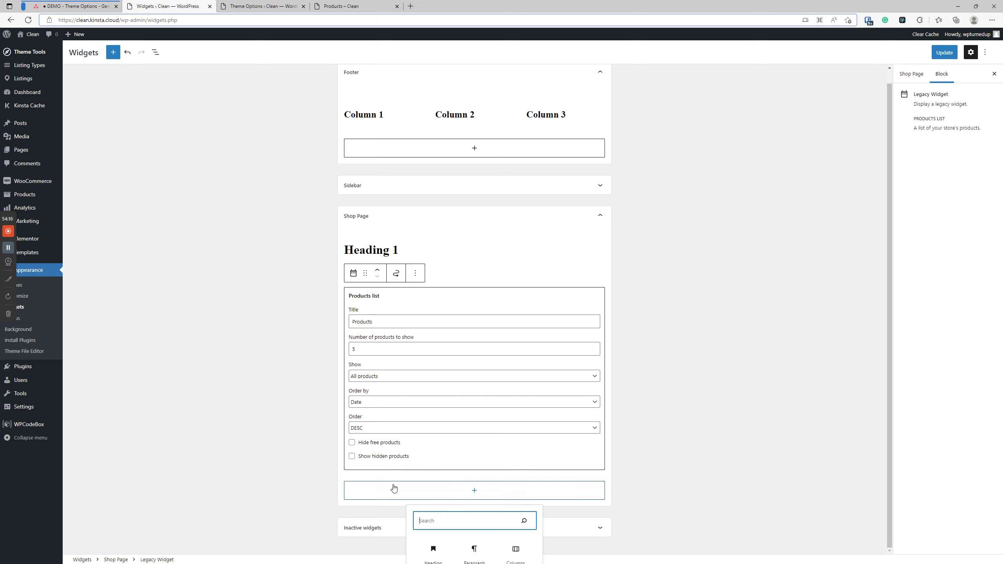
pyautogui.write('/prod')
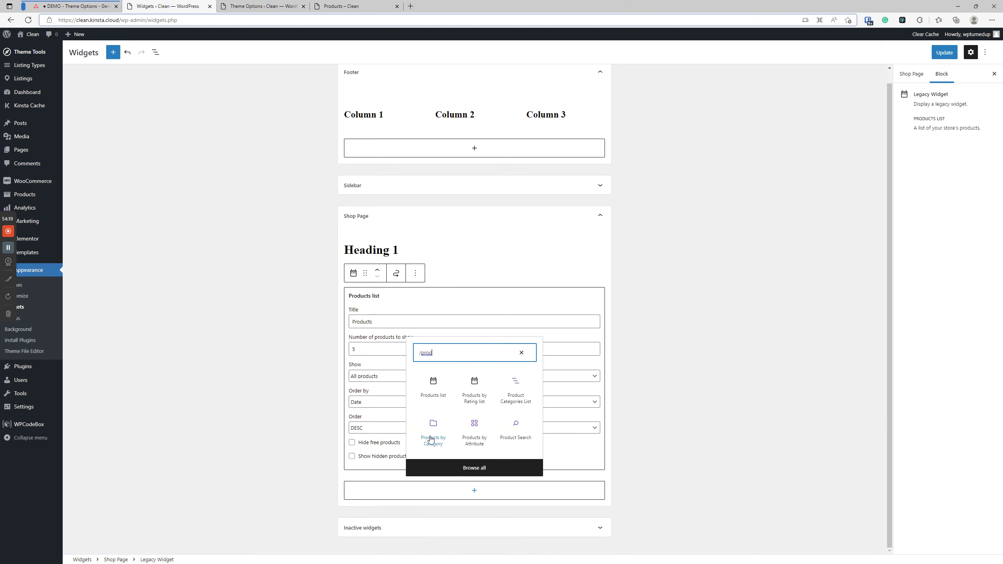
pyautogui.click(509, 390)
pyautogui.click(944, 53)
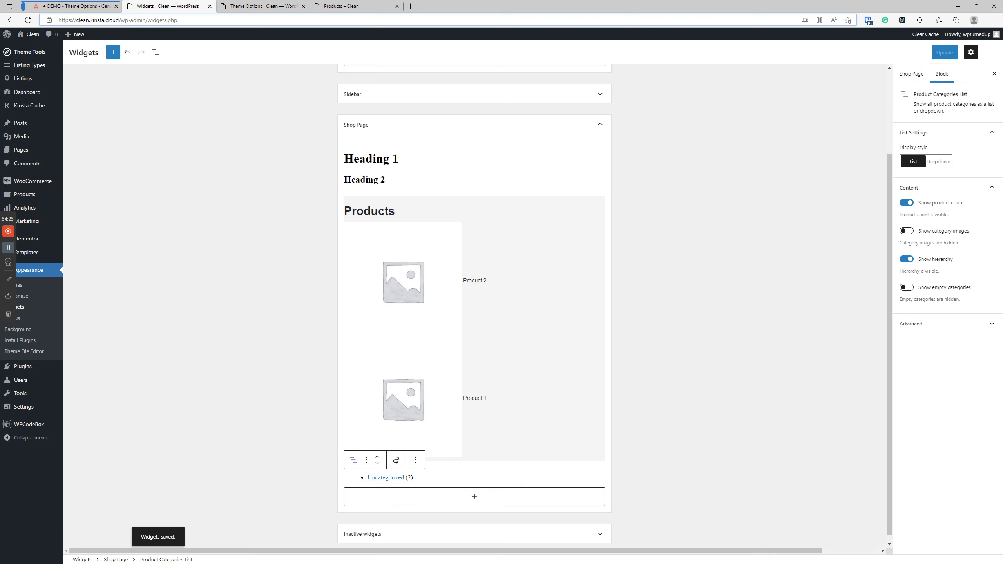
# Set the Product Categories List display style to Dropdown, save the widgets, and reload the shop page.
pyautogui.click(936, 161)
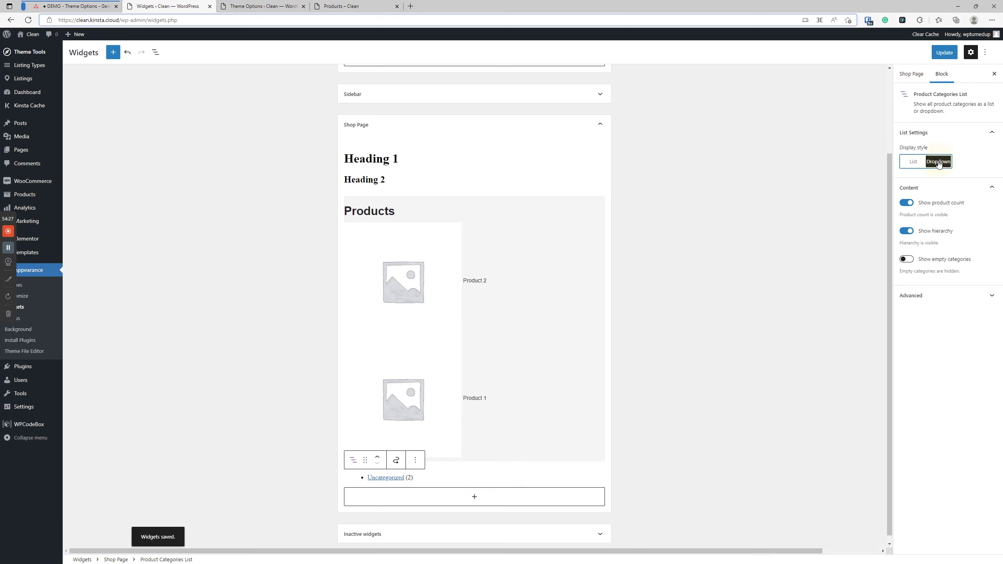
pyautogui.click(948, 53)
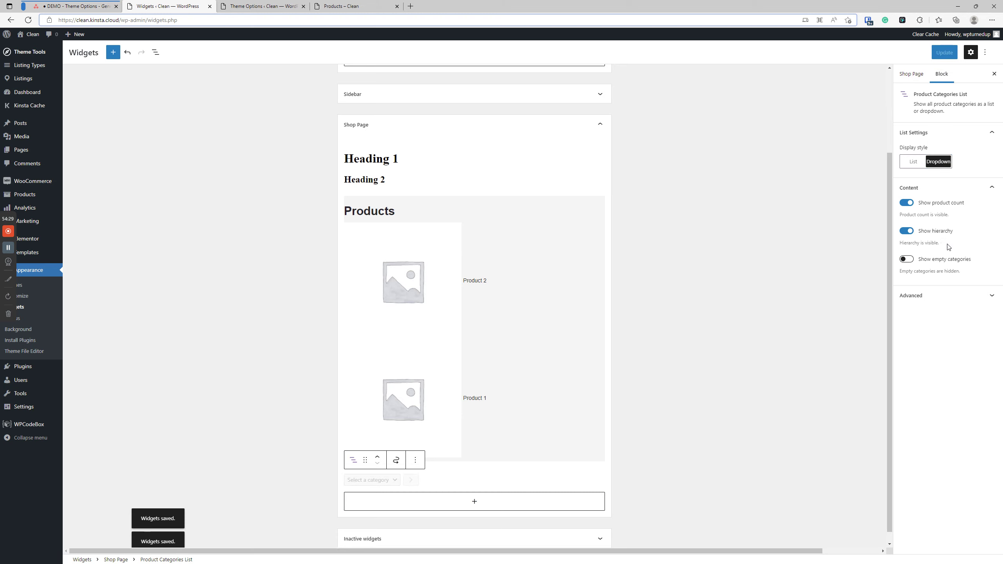
pyautogui.click(344, 6)
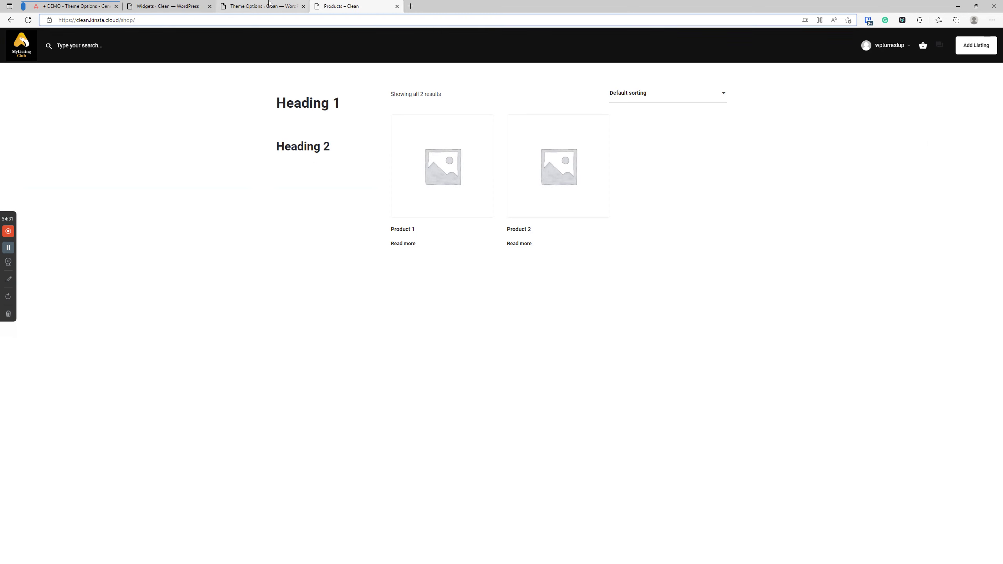
pyautogui.click(31, 21)
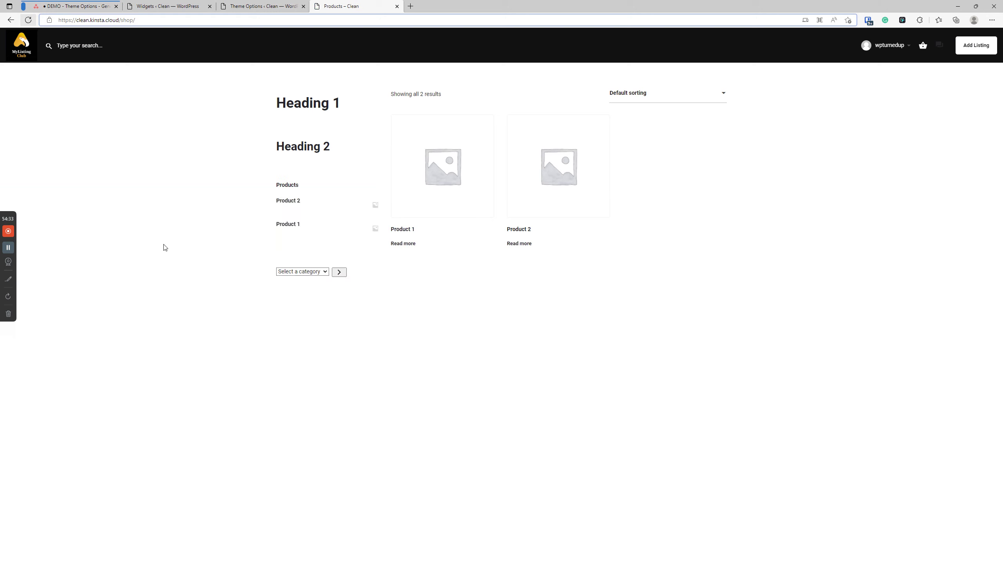
# View Product 2 from the shop page's sidebar product list, and return to the shop page.
pyautogui.click(287, 199)
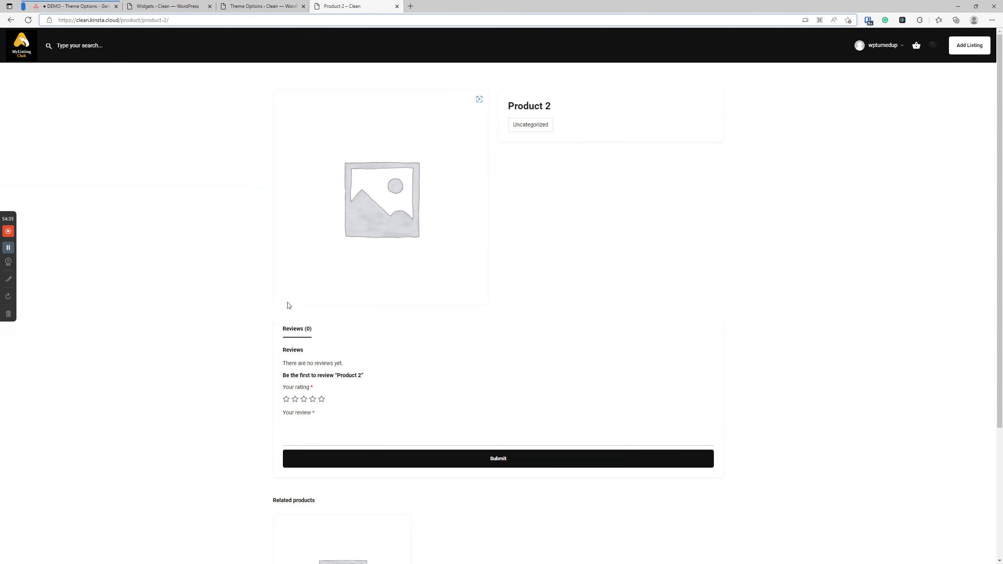
pyautogui.click(13, 22)
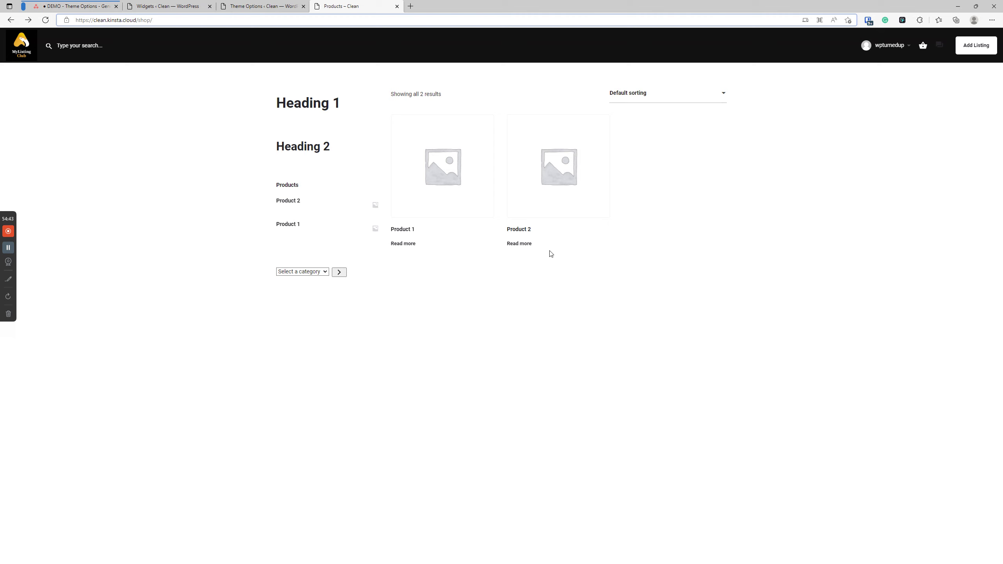
pyautogui.click(532, 267)
pyautogui.click(243, 5)
pyautogui.click(340, 3)
# Open the Vow demo site (vow.mylisting.club) separately, look through its shop page, and return to the Clean shop page.
pyautogui.click(411, 5)
pyautogui.write('vow')
pyautogui.press('Return')
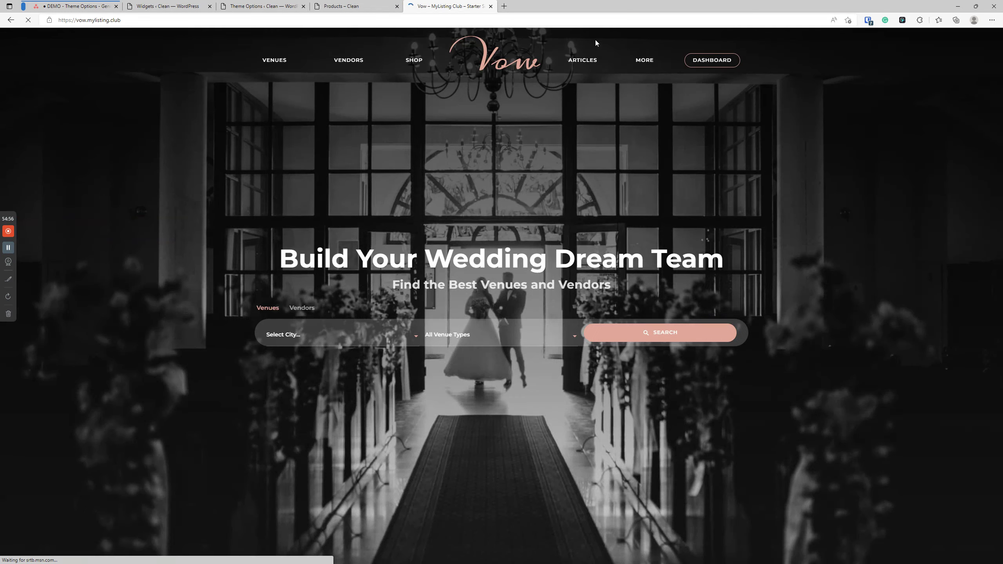
pyautogui.click(643, 60)
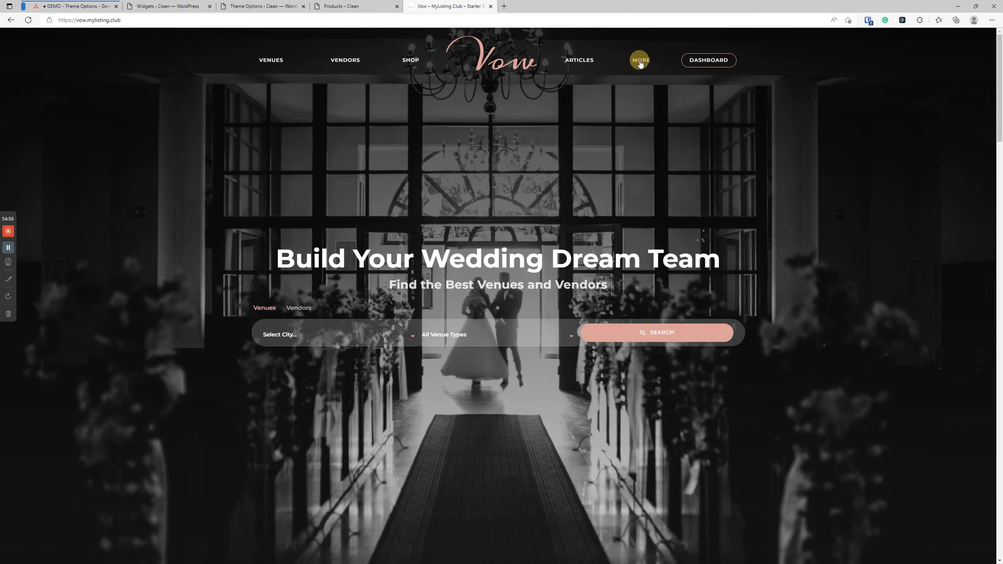
pyautogui.click(364, 213)
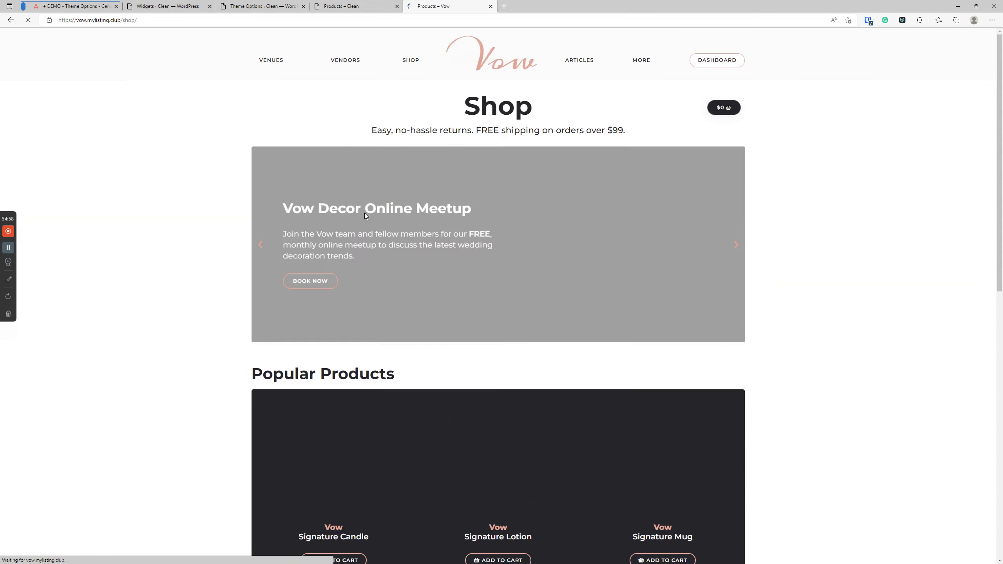
pyautogui.scroll(-10, 217, 206)
pyautogui.scroll(10, 218, 206)
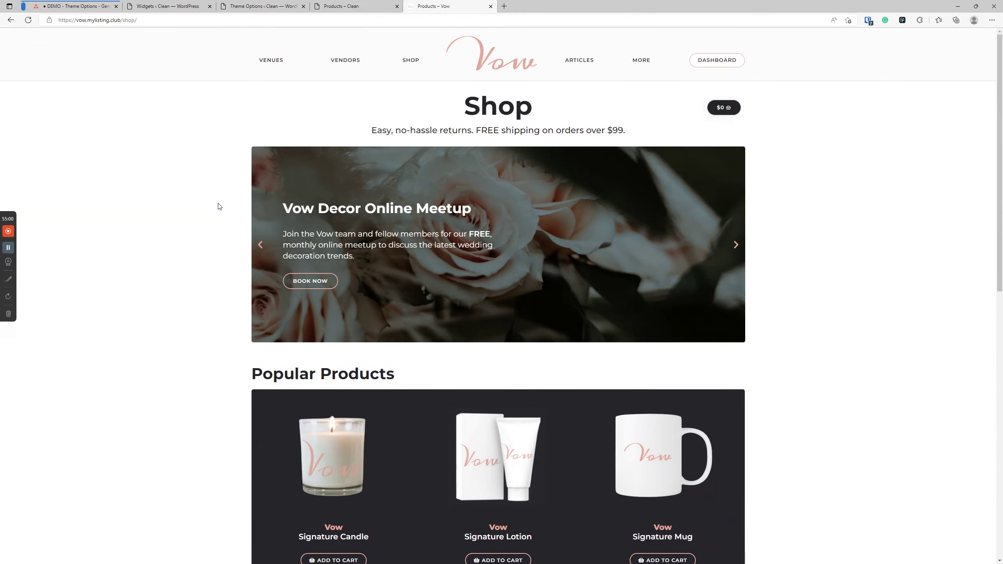
pyautogui.click(339, 6)
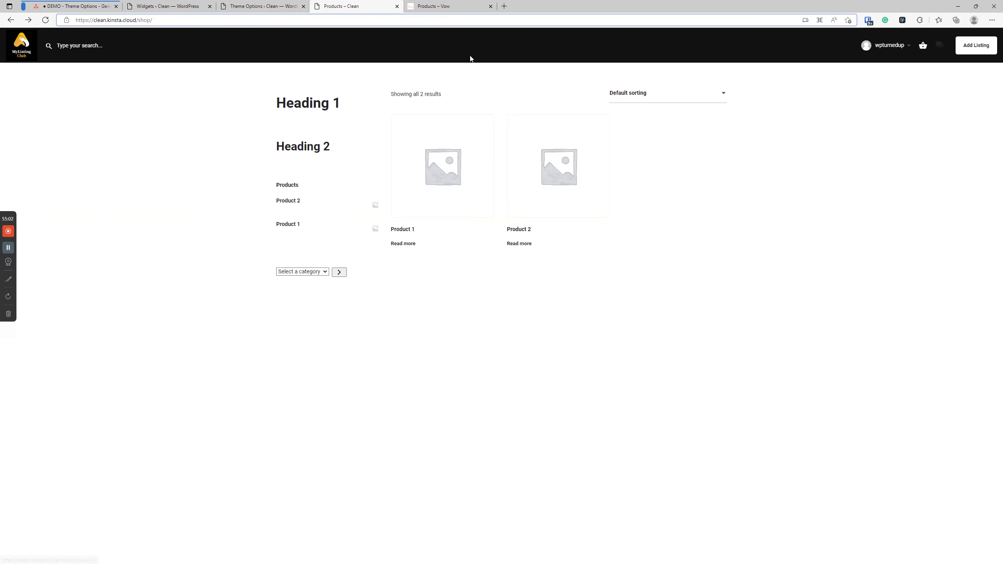
# Load the Basecamp demo site in place of Vow, and look through its store page at basecamp.mylisting.club/shop.
pyautogui.click(474, 7)
pyautogui.click(467, 18)
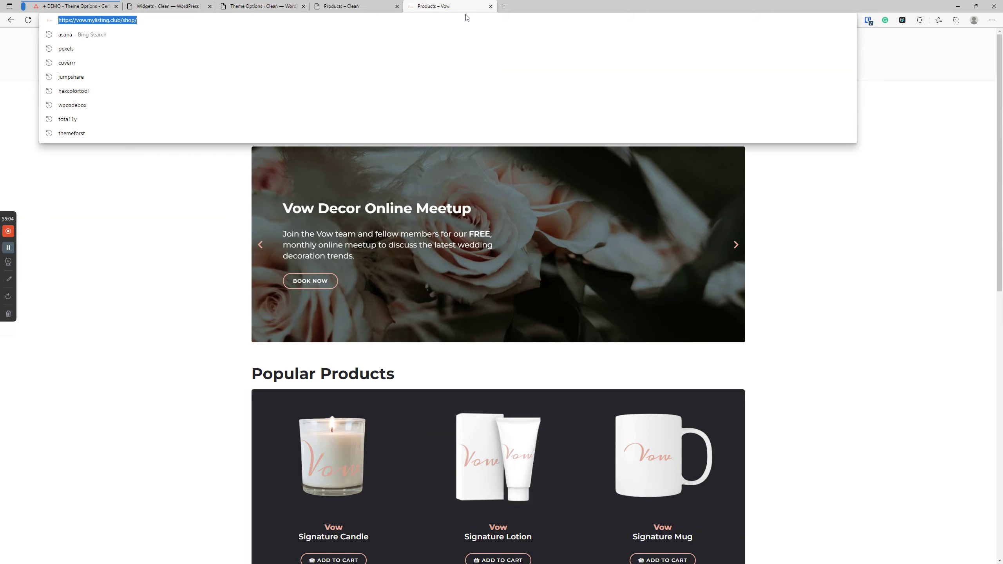
pyautogui.write('base')
pyautogui.press('Return')
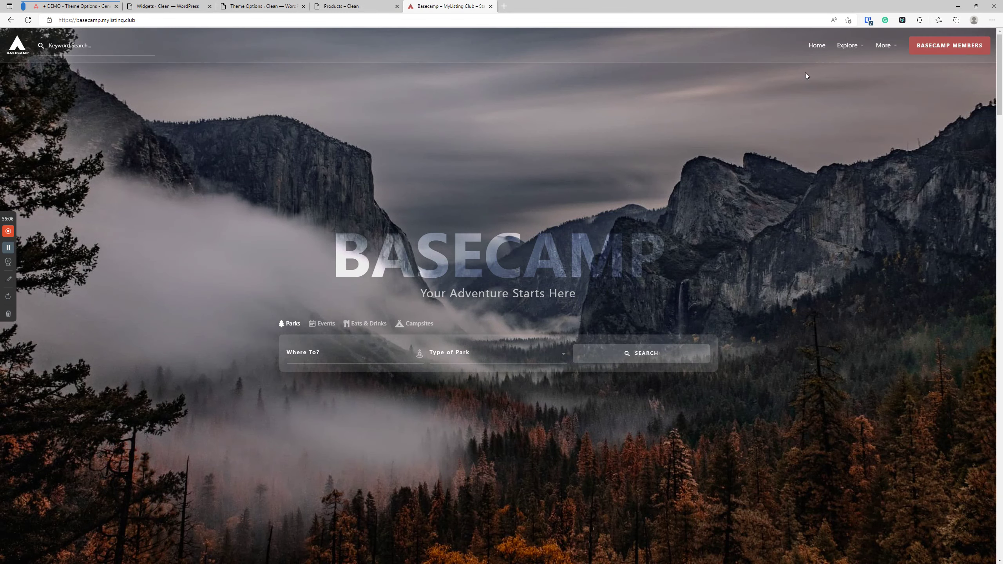
pyautogui.click(174, 24)
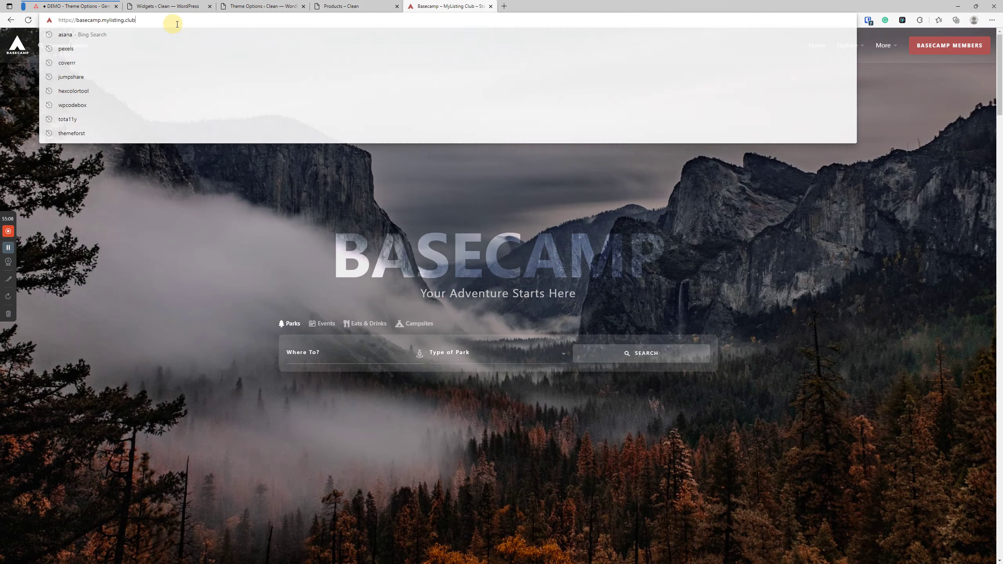
pyautogui.write('/shop')
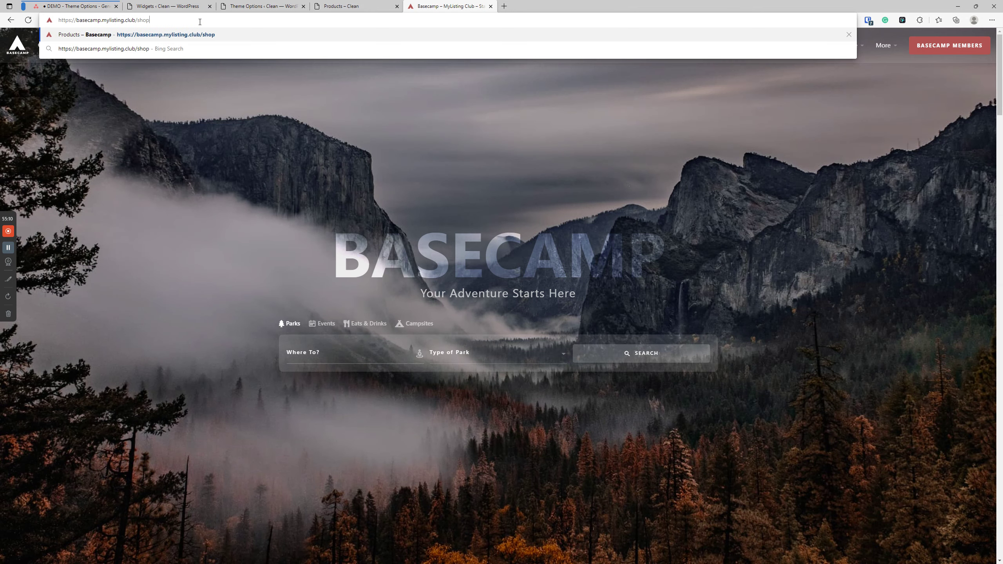
pyautogui.press('Return')
pyautogui.scroll(-5, 275, 171)
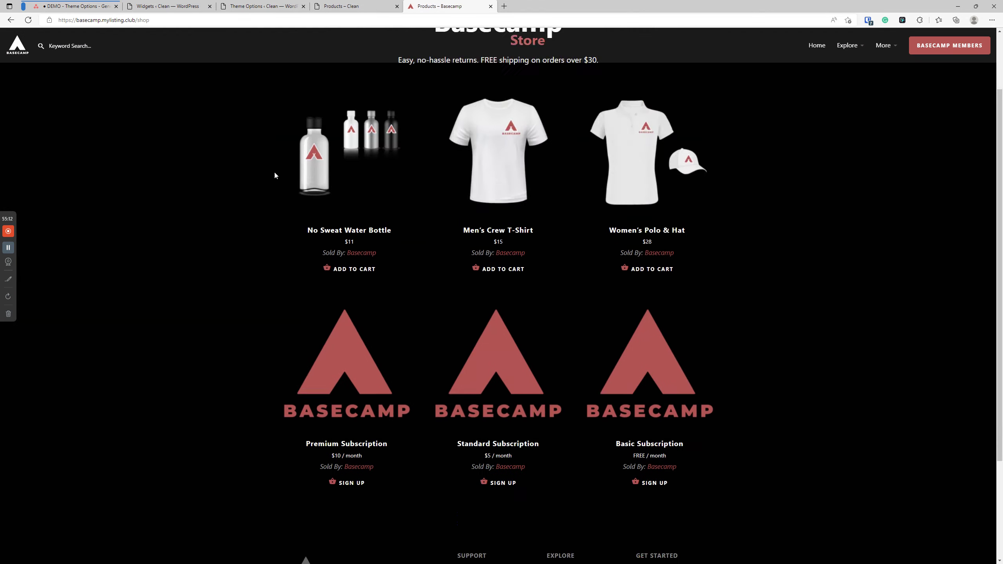
pyautogui.scroll(5, 274, 172)
# Load the REACH demo site in place of Basecamp, and look through its shop page.
pyautogui.click(158, 20)
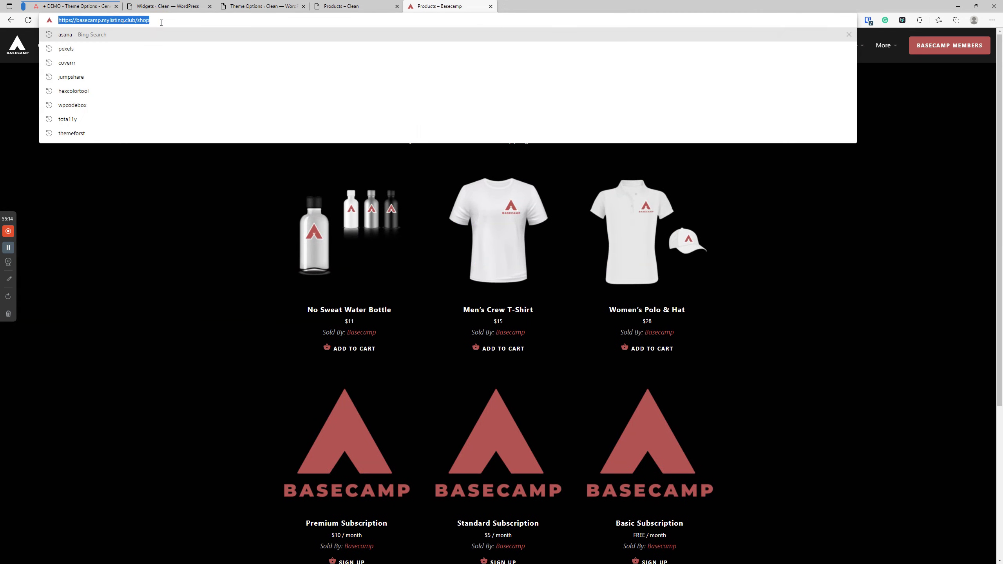
pyautogui.write('reach')
pyautogui.press('Return')
pyautogui.moveTo(804, 52)
pyautogui.click(806, 101)
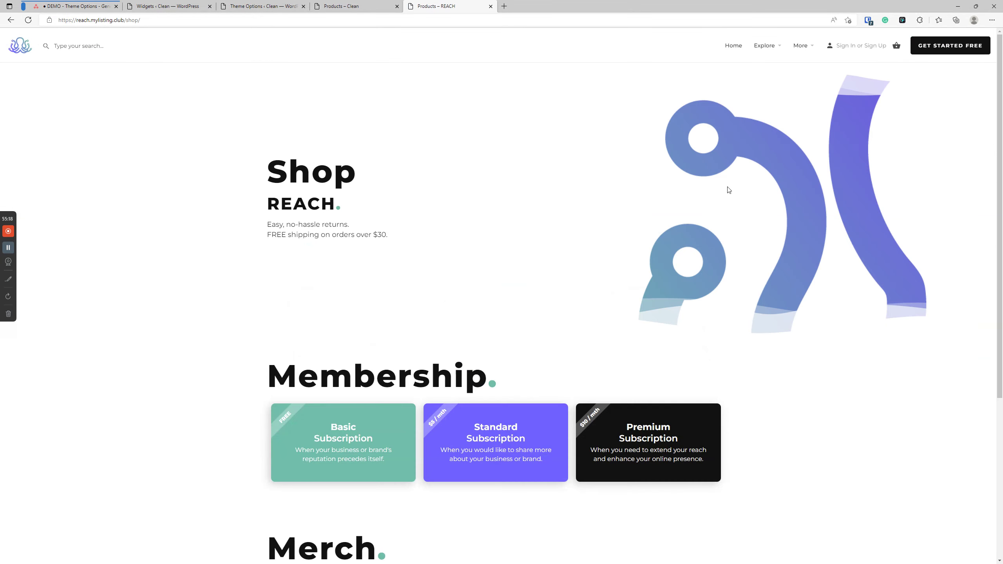
pyautogui.scroll(-5, 199, 212)
pyautogui.scroll(5, 200, 213)
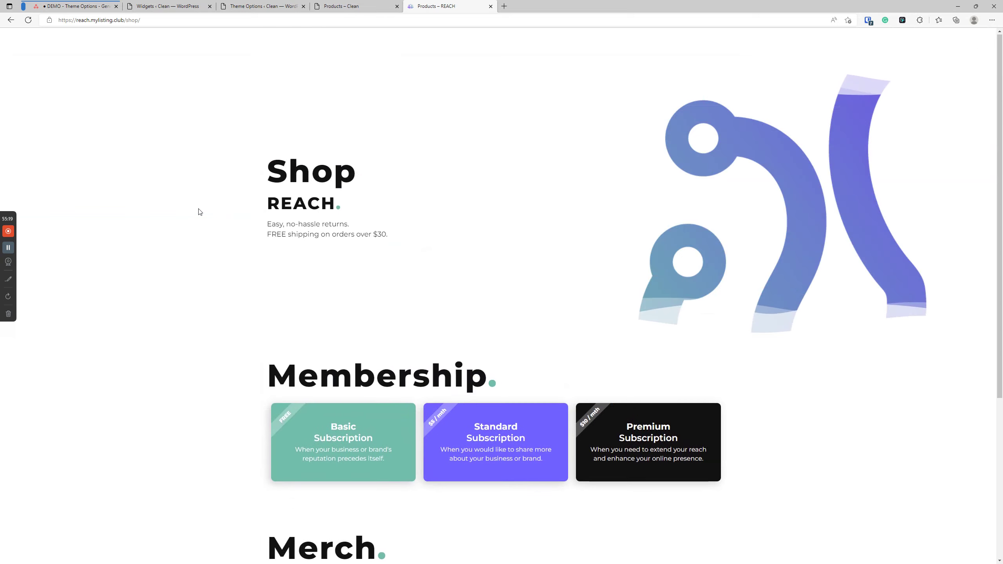
# Return to the theme options by way of the Clean shop page, and review the Blog, Footer and Shop Page settings.
pyautogui.click(354, 11)
pyautogui.click(267, 6)
pyautogui.click(315, 9)
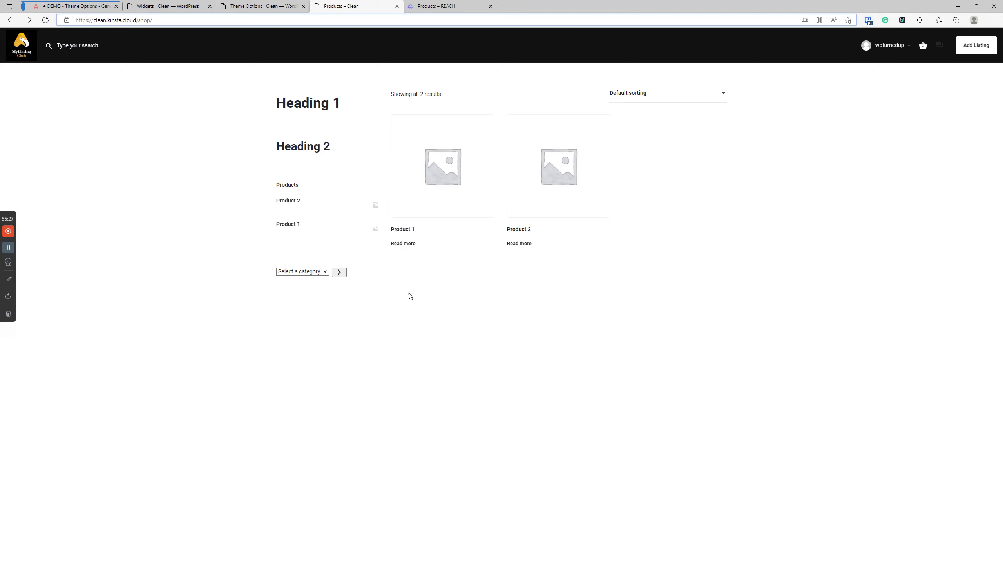
pyautogui.hotkey('ctrl', 'shift', 'Tab')
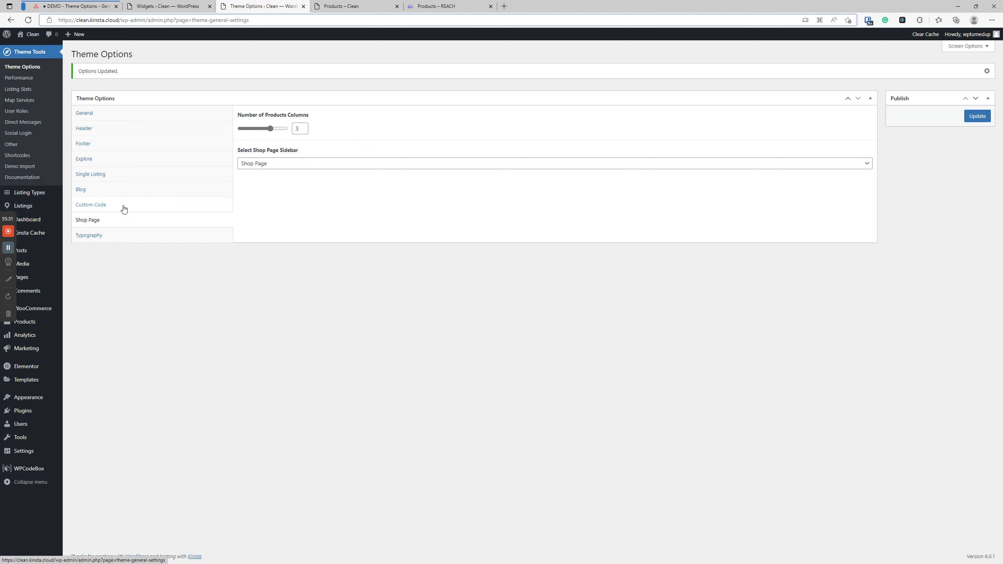
pyautogui.click(117, 197)
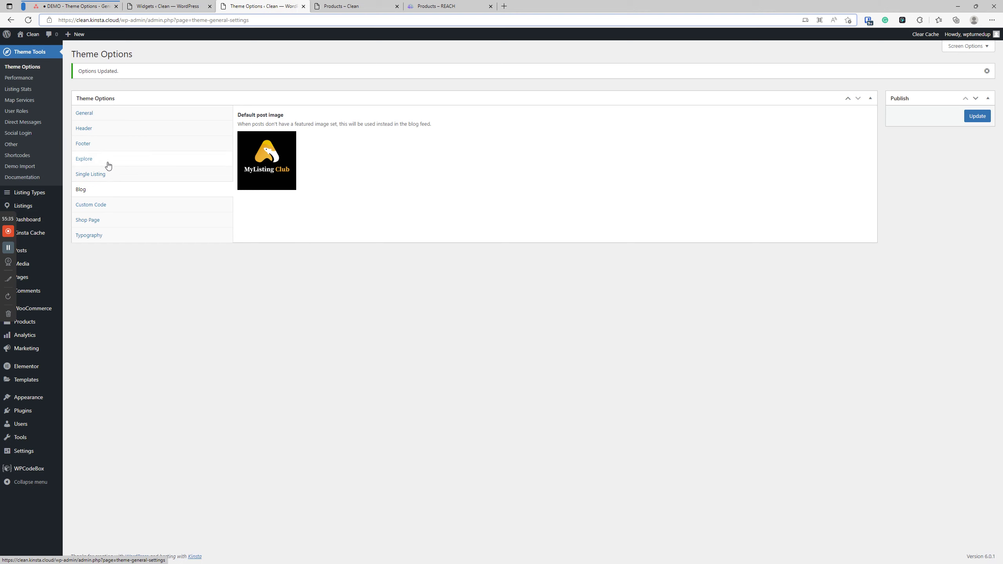
pyautogui.click(103, 145)
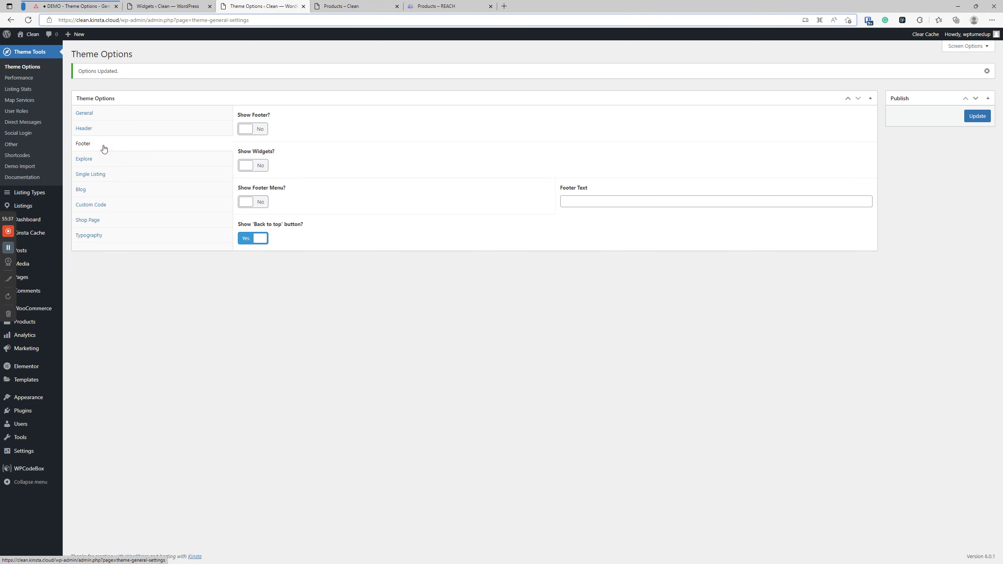
pyautogui.click(113, 223)
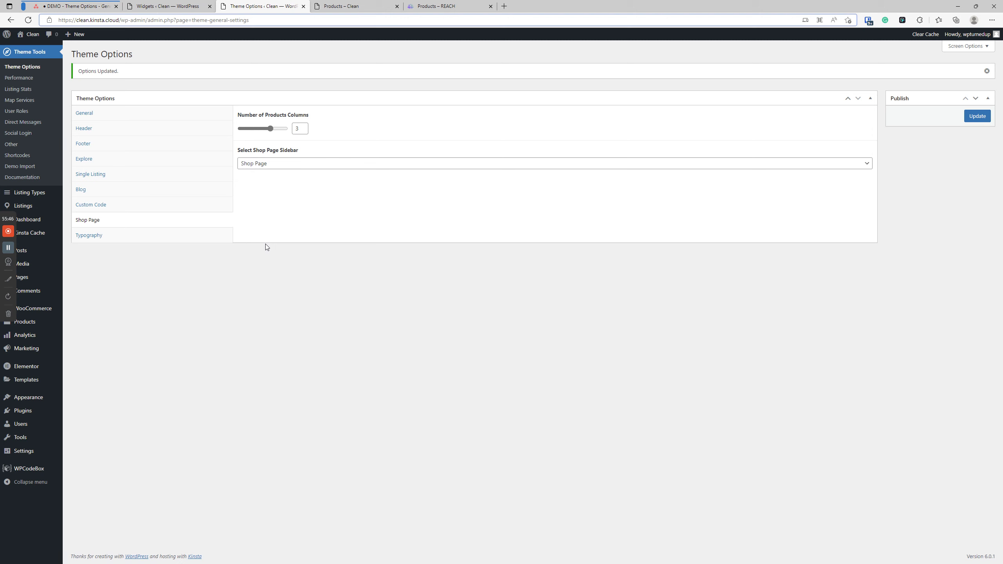
# Check the Typography section of the theme options, and open the WordPress Customizer in a separate browser tab.
pyautogui.click(153, 234)
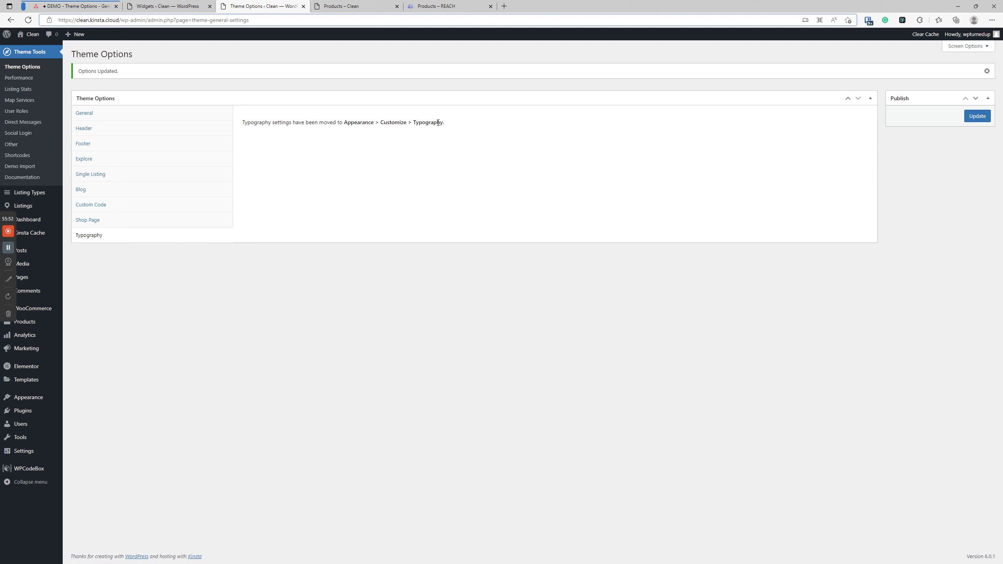
pyautogui.moveTo(56, 397)
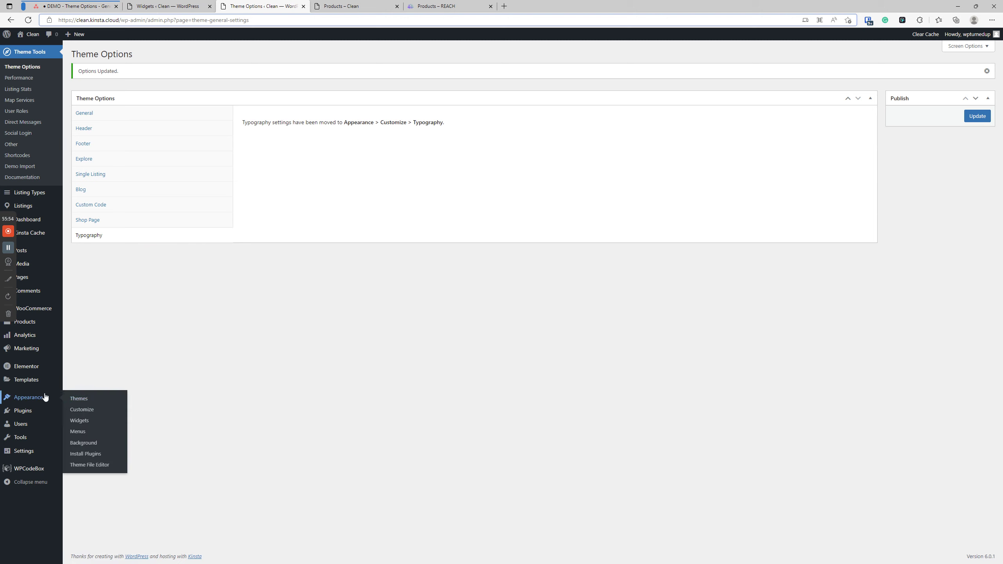
pyautogui.rightClick(82, 410)
pyautogui.click(142, 235)
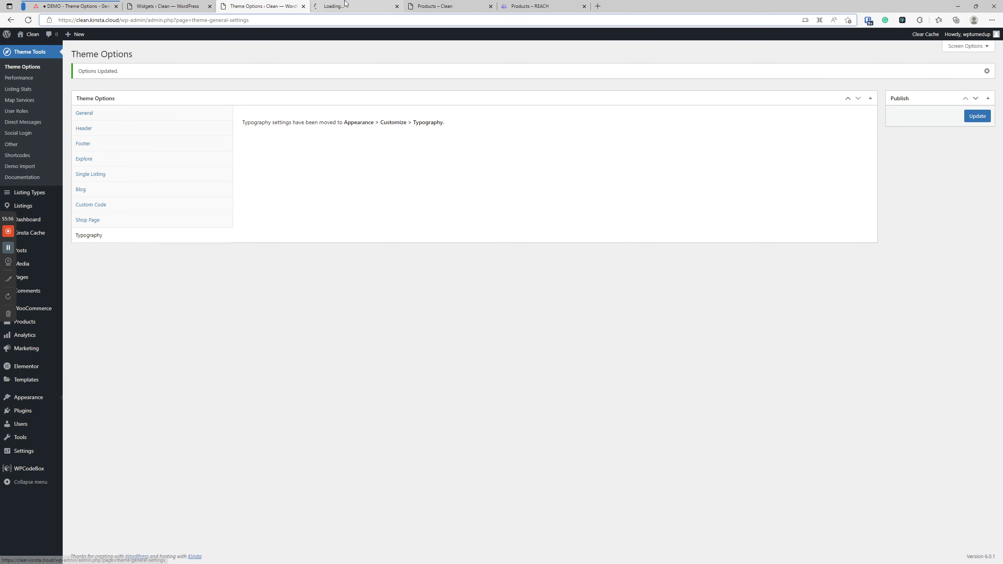
pyautogui.click(350, 6)
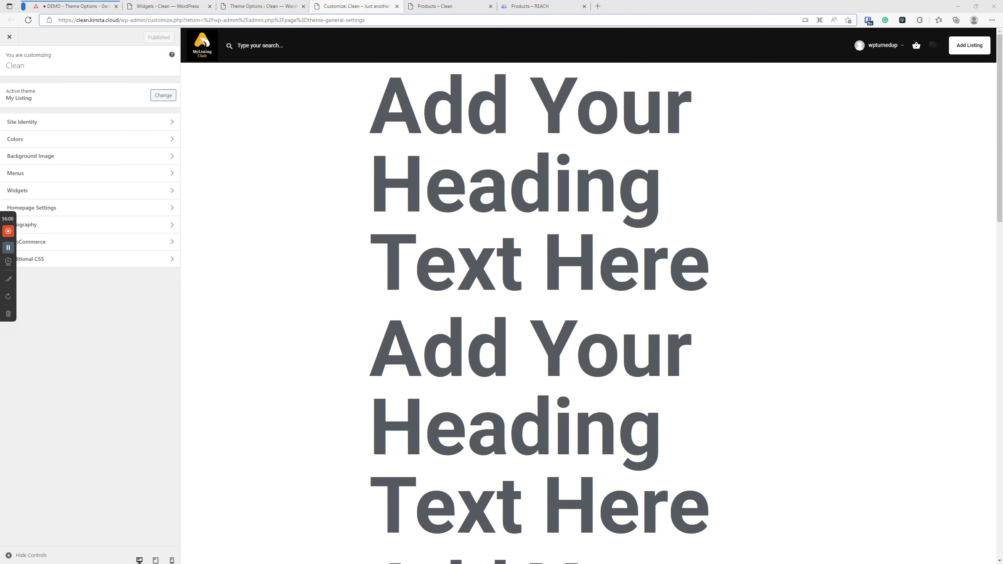
# In the Header typography settings, set the quick search section label to 100 px with Extra-Bold weight and publish the change.
pyautogui.click(135, 229)
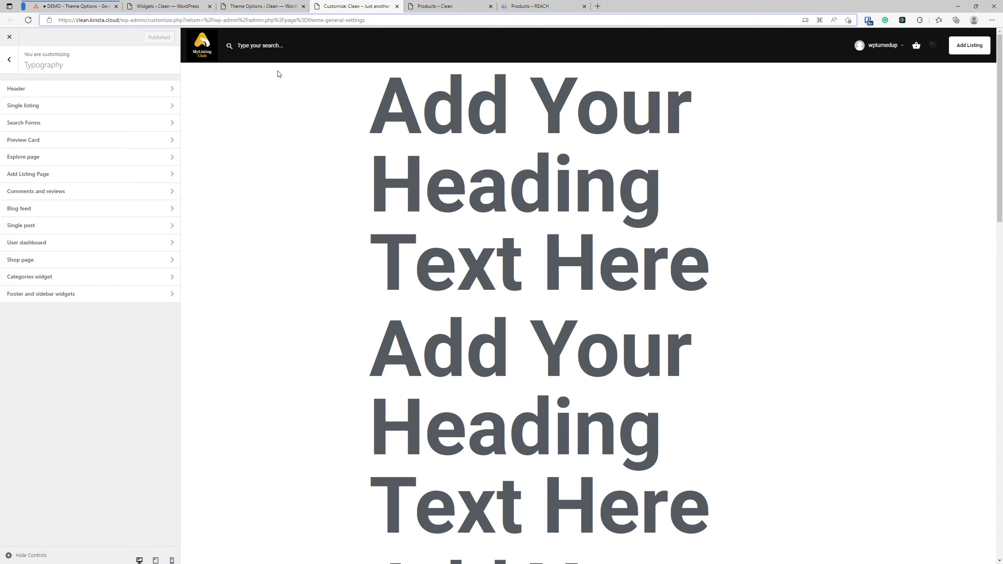
pyautogui.click(85, 89)
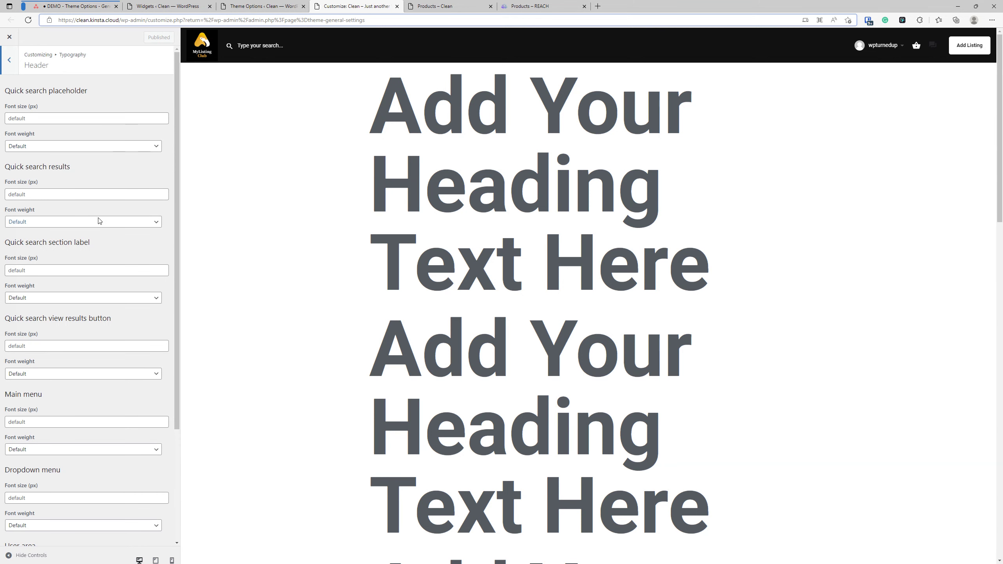
pyautogui.scroll(-4, 113, 224)
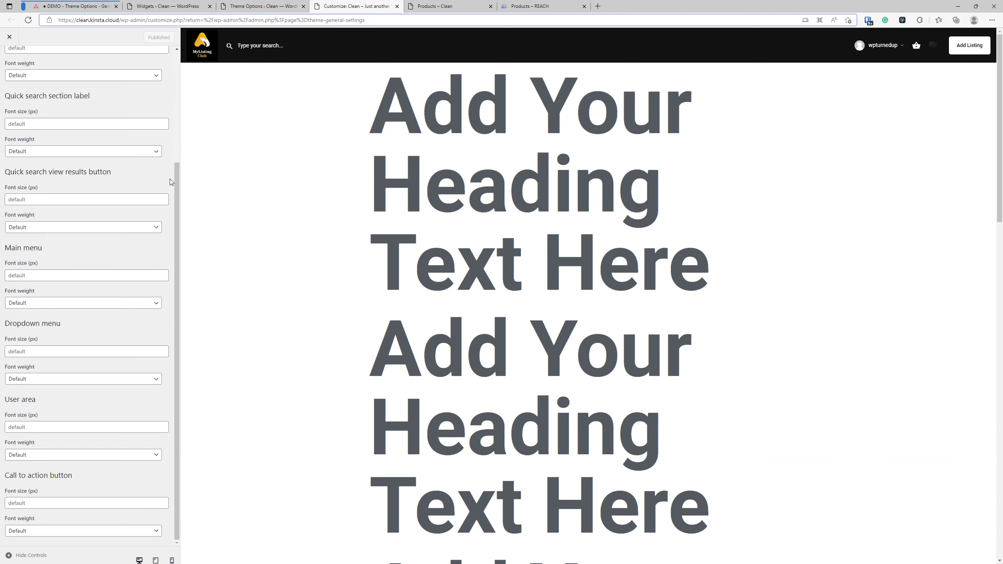
pyautogui.scroll(2, 85, 260)
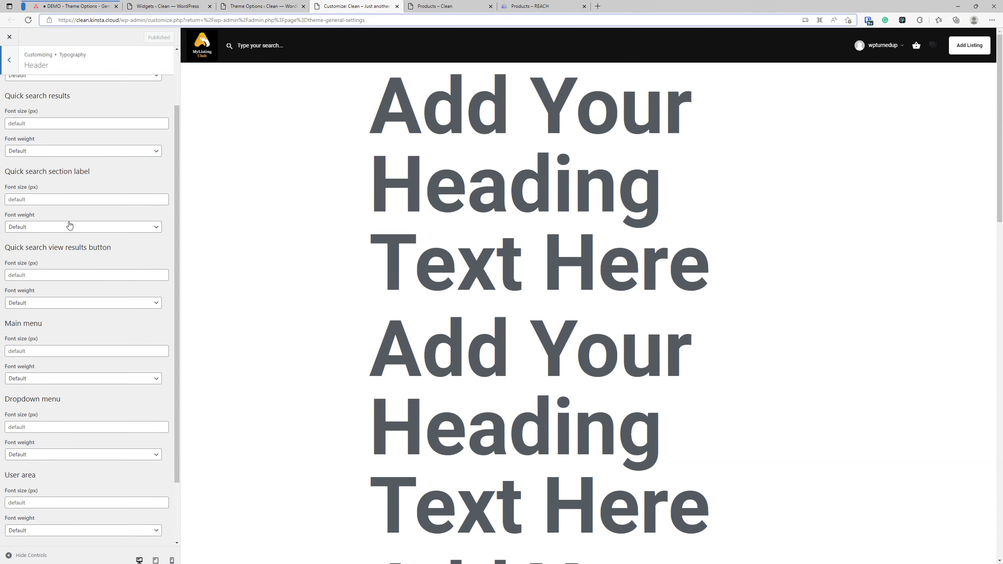
pyautogui.click(32, 200)
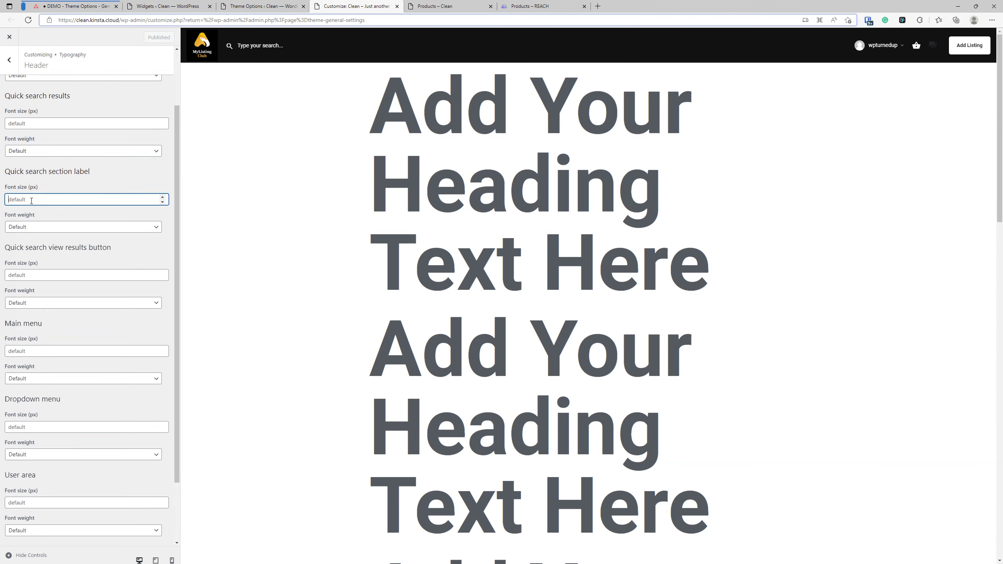
pyautogui.write('100')
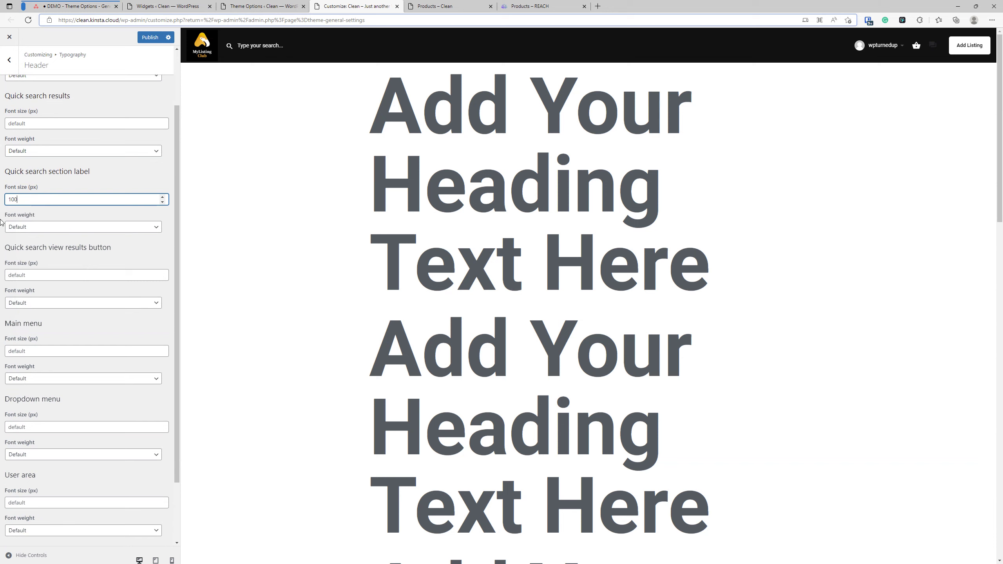
pyautogui.click(39, 227)
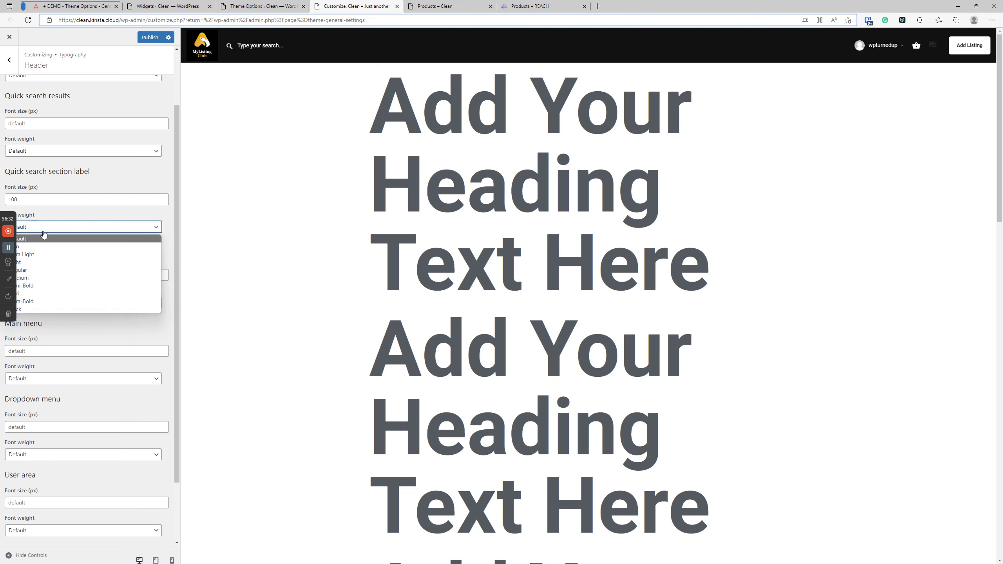
pyautogui.click(59, 302)
pyautogui.click(153, 38)
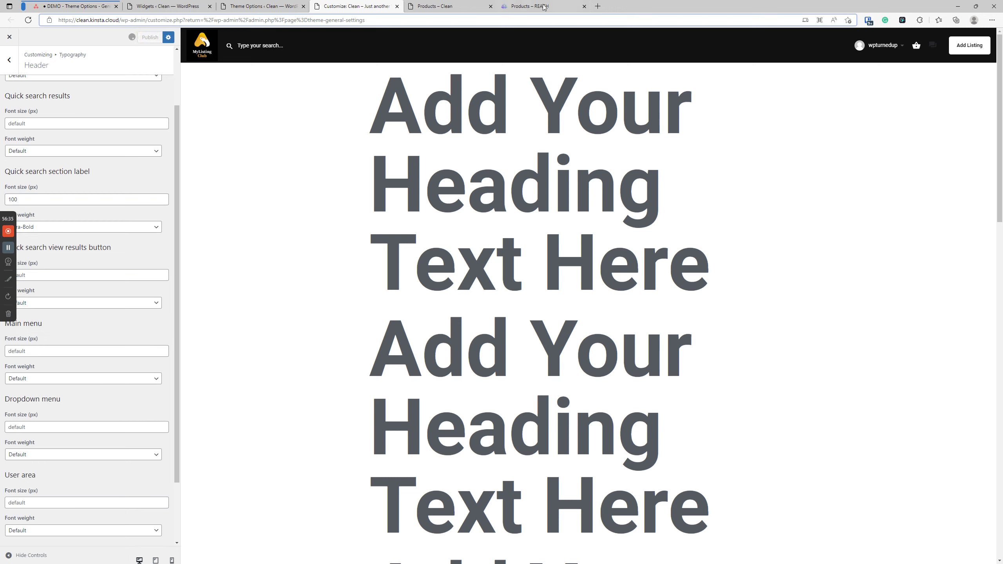
# Check the Clean shop page, and open the WordPress Menus page in a separate browser tab.
pyautogui.click(450, 6)
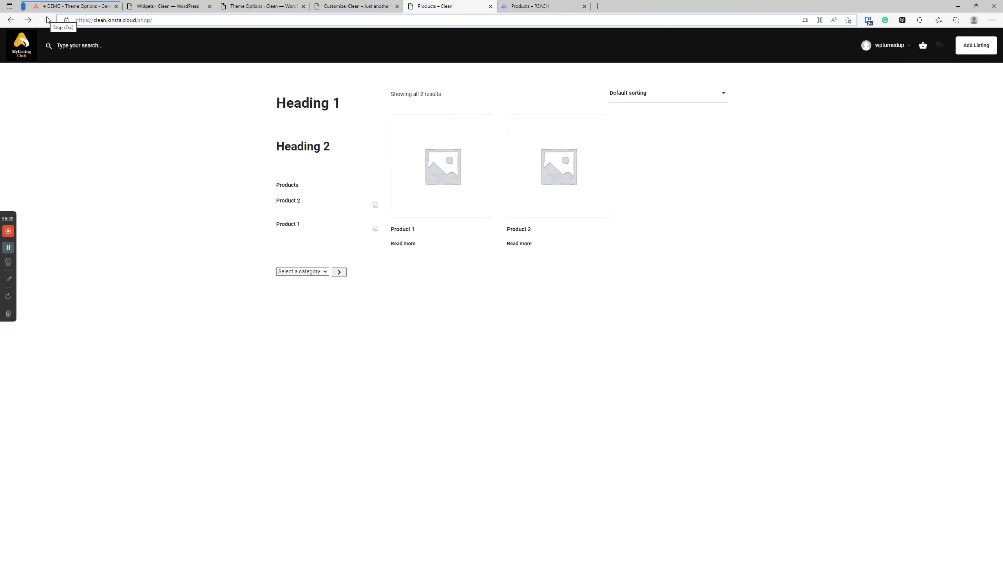
pyautogui.click(335, 4)
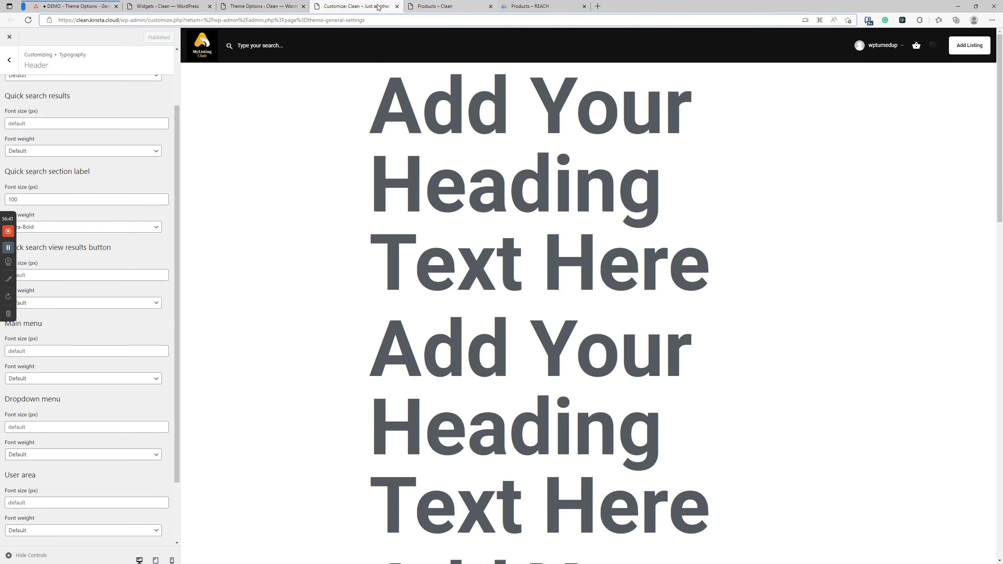
pyautogui.click(277, 6)
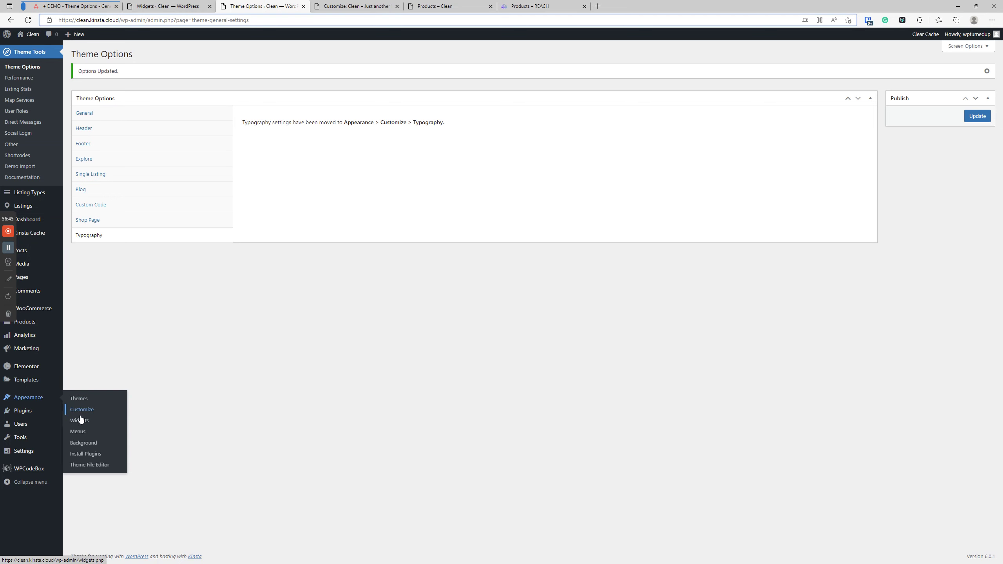
pyautogui.rightClick(81, 434)
pyautogui.click(165, 261)
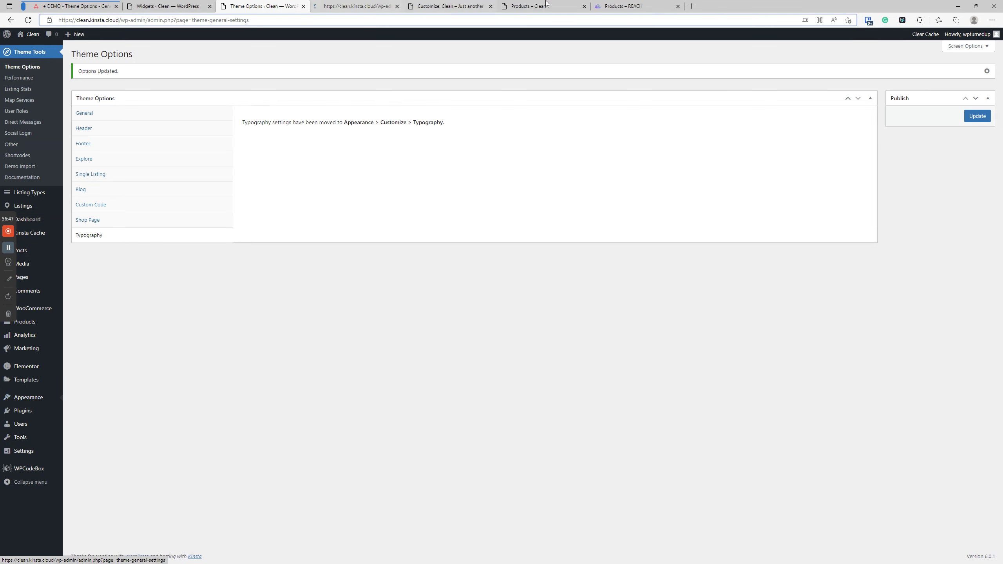
# Close the REACH site's tab, load the Clean site's homepage, and return to the Customizer.
pyautogui.click(645, 5)
pyautogui.click(678, 6)
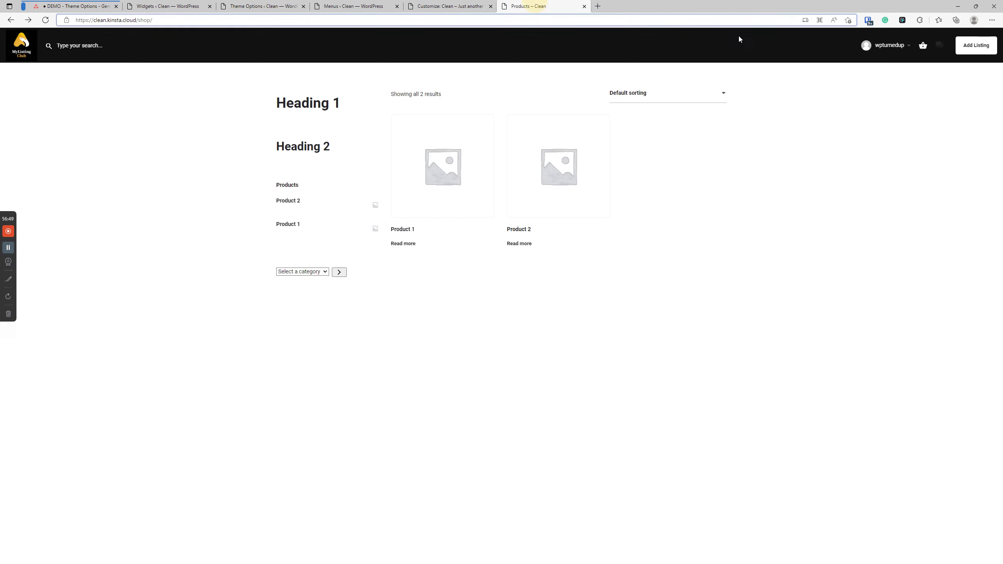
pyautogui.click(23, 48)
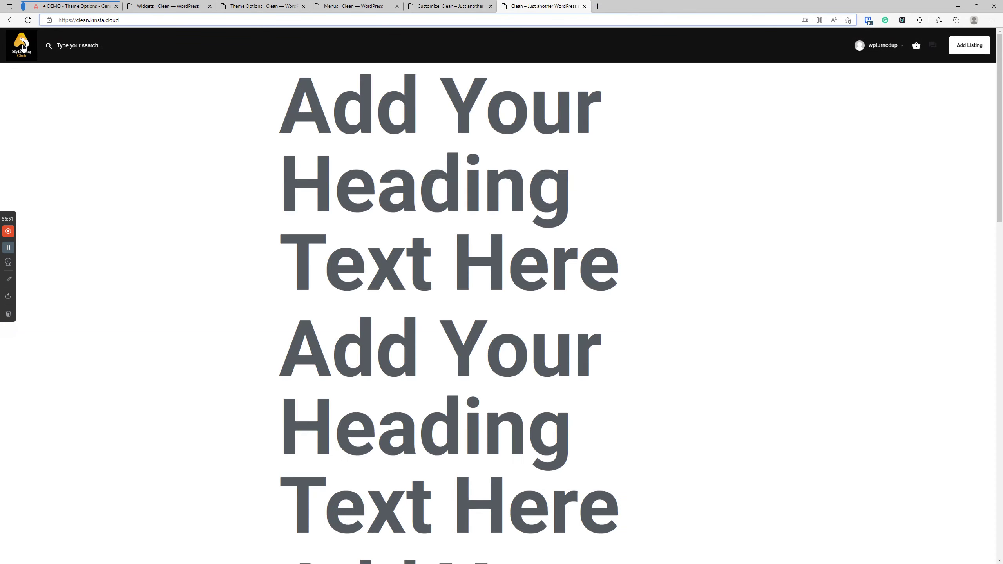
pyautogui.click(448, 5)
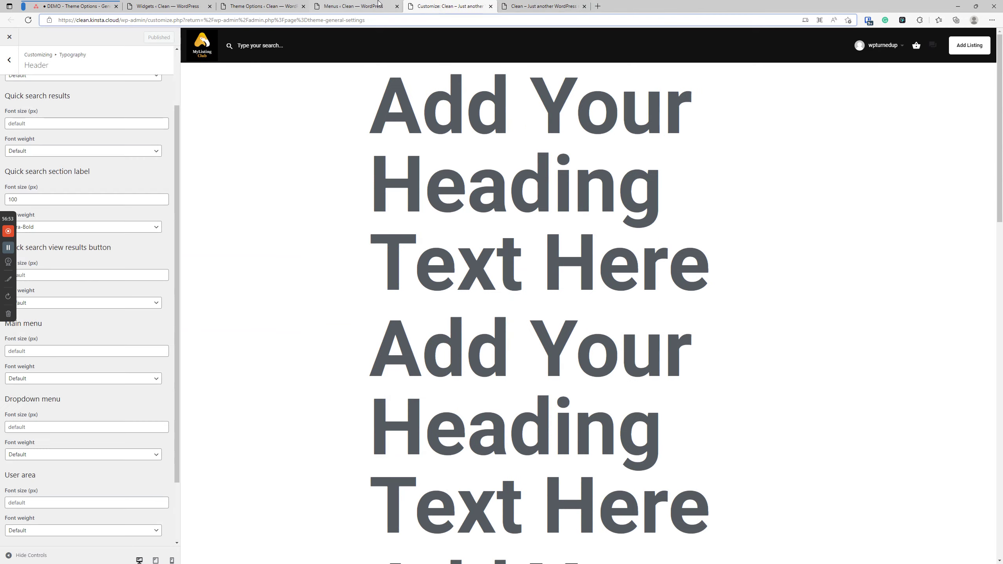
# Add the Home page to the Primary menu and save the menu.
pyautogui.click(378, 4)
pyautogui.click(163, 98)
pyautogui.click(152, 118)
pyautogui.click(212, 98)
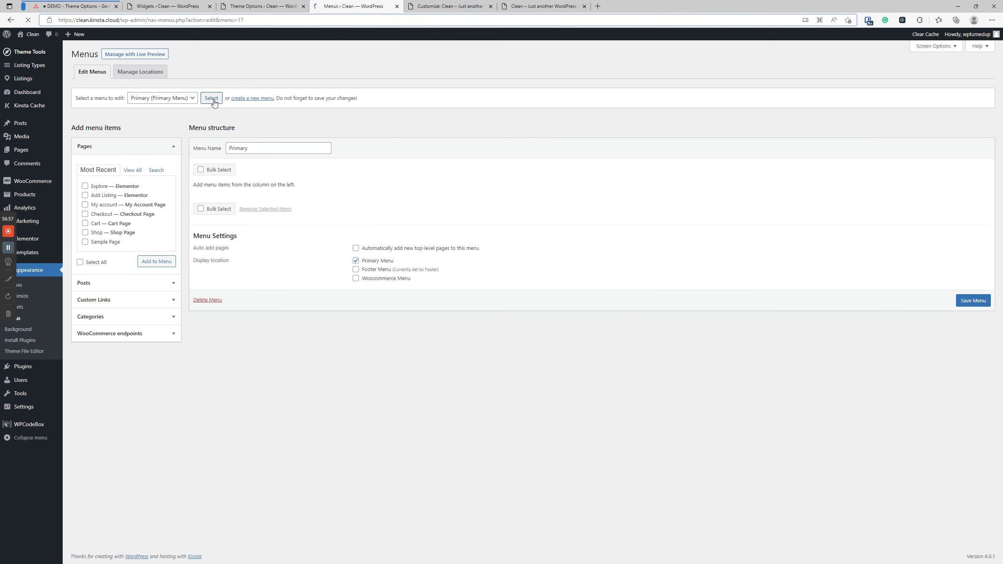
pyautogui.click(127, 170)
pyautogui.click(100, 187)
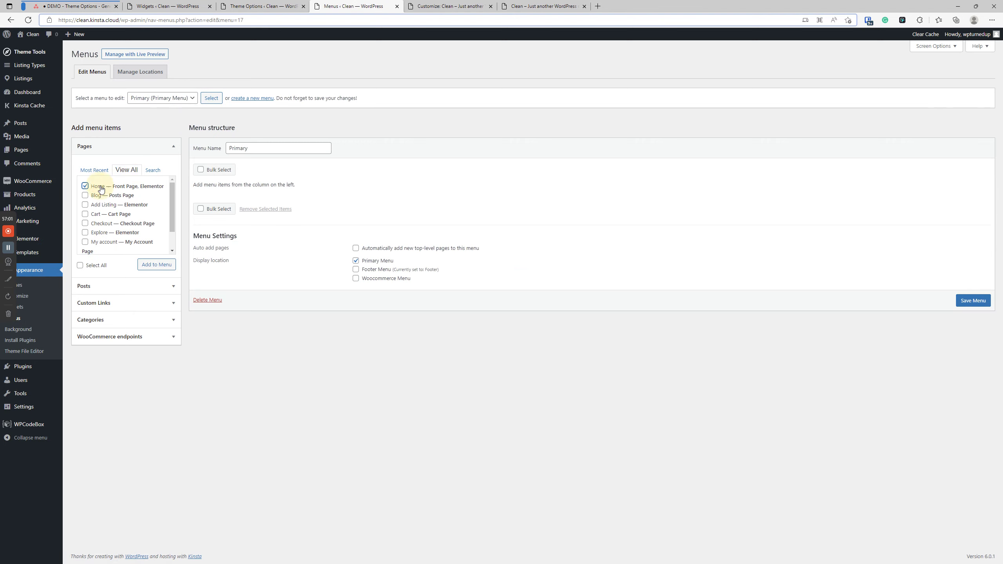
pyautogui.click(156, 265)
pyautogui.click(970, 321)
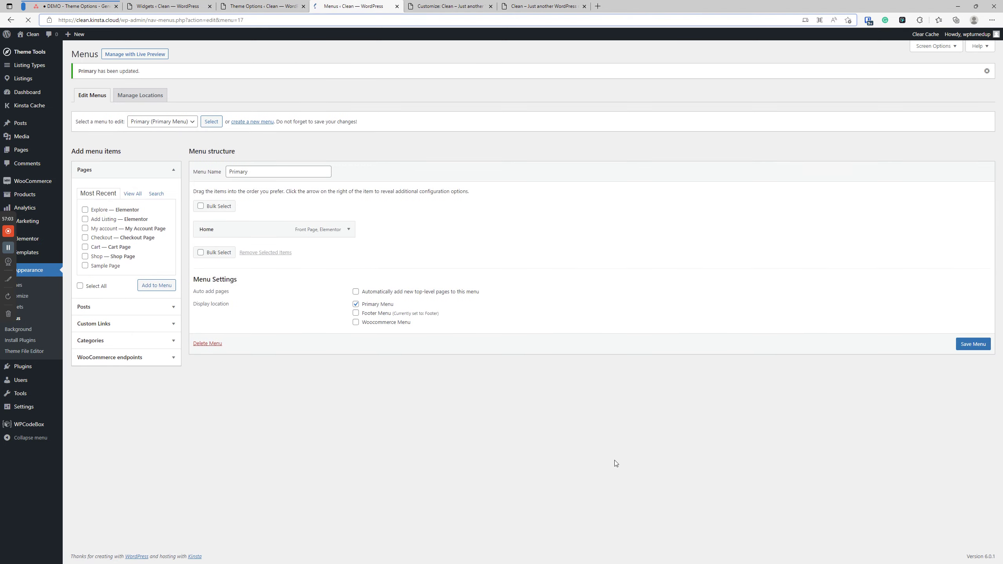
# Reload the Clean homepage to check its header menu, and reload the Customizer.
pyautogui.click(557, 6)
pyautogui.click(28, 20)
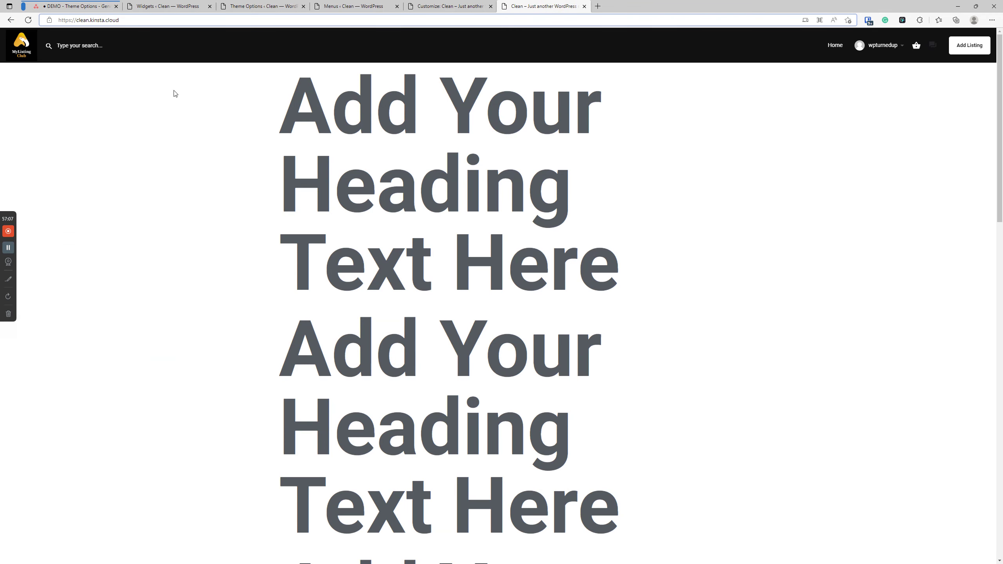
pyautogui.click(259, 6)
pyautogui.click(173, 5)
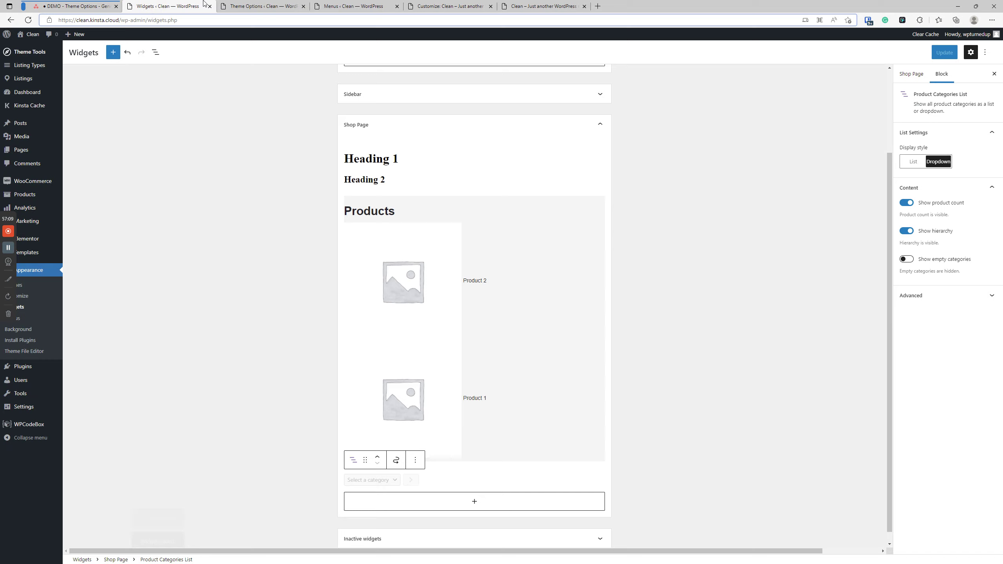
pyautogui.click(347, 6)
pyautogui.click(451, 6)
pyautogui.click(29, 20)
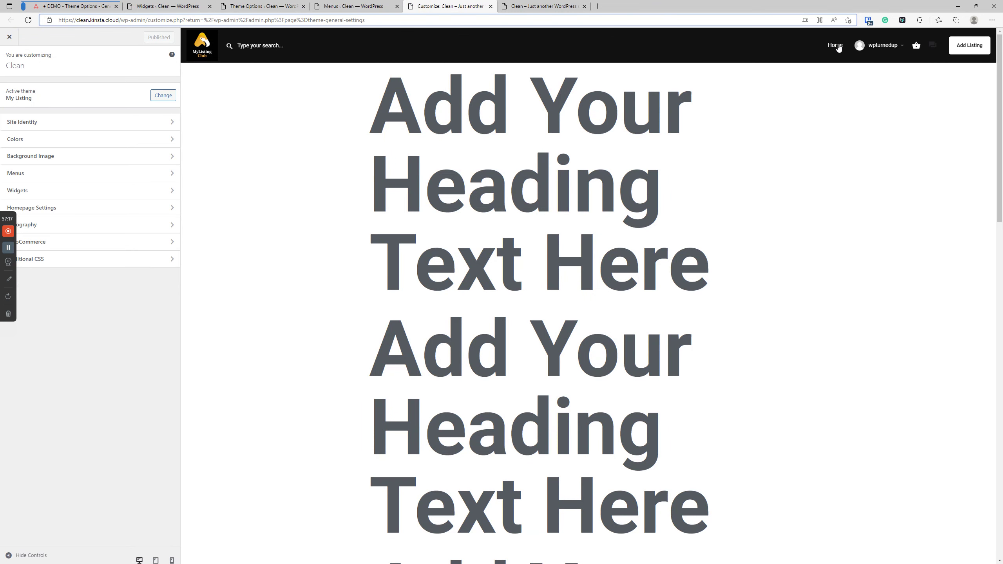
# Set the main menu font size to 200 px in the Customizer's Header typography settings.
pyautogui.click(99, 225)
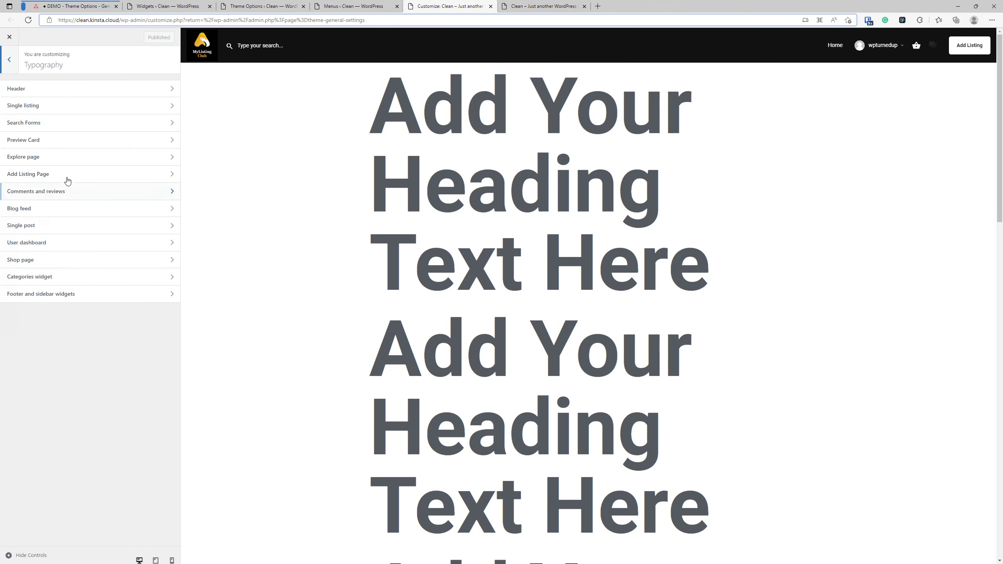
pyautogui.click(65, 91)
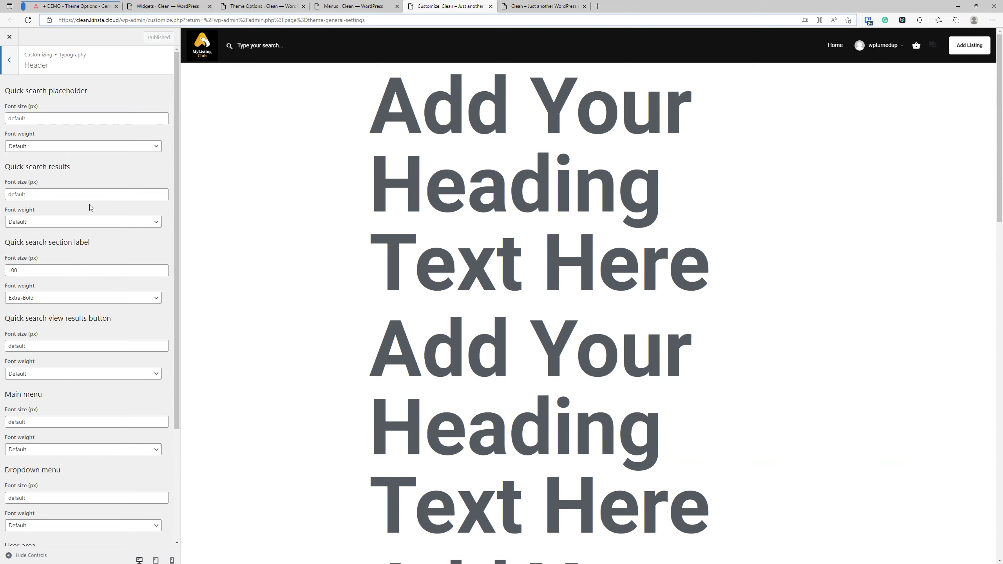
pyautogui.scroll(-4, 72, 200)
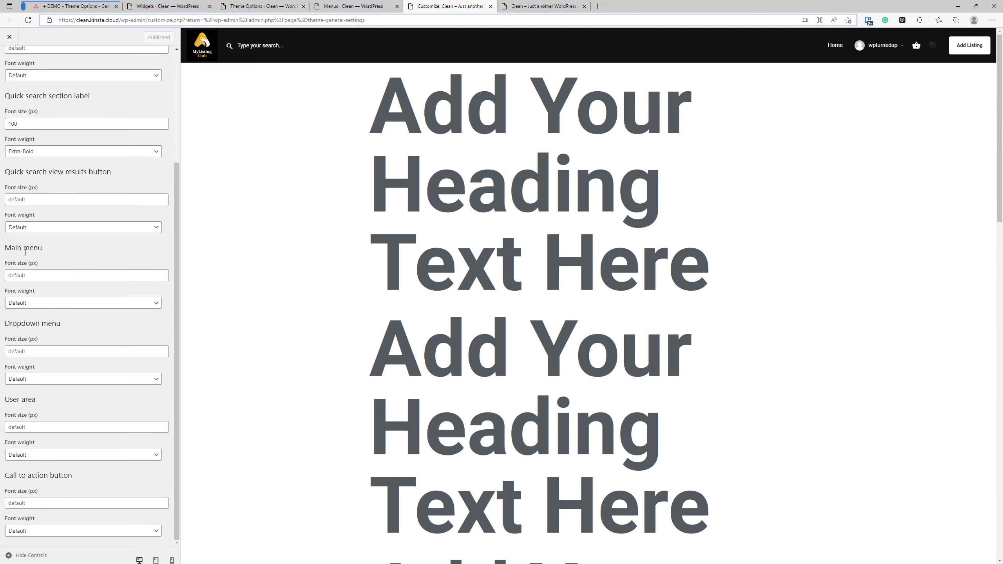
pyautogui.click(55, 278)
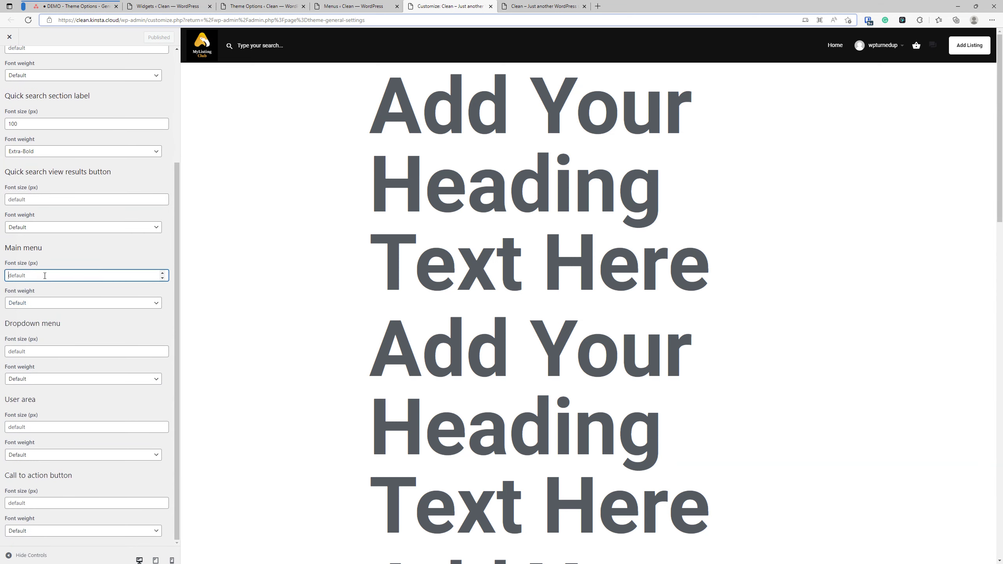
pyautogui.write('100')
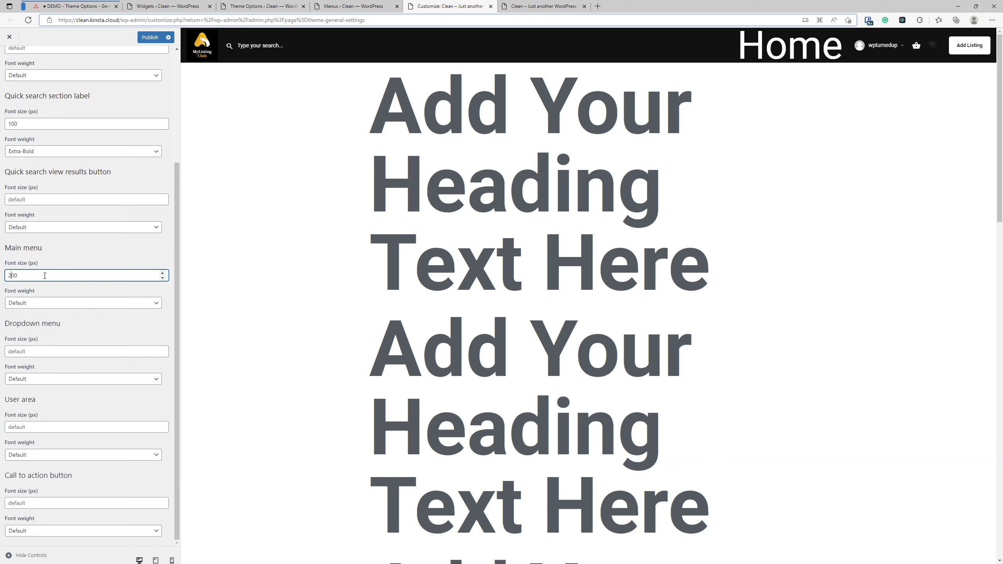
# Try the Extra-Bold weight on the main menu, and set its font weight to Thin.
pyautogui.click(56, 306)
pyautogui.click(34, 379)
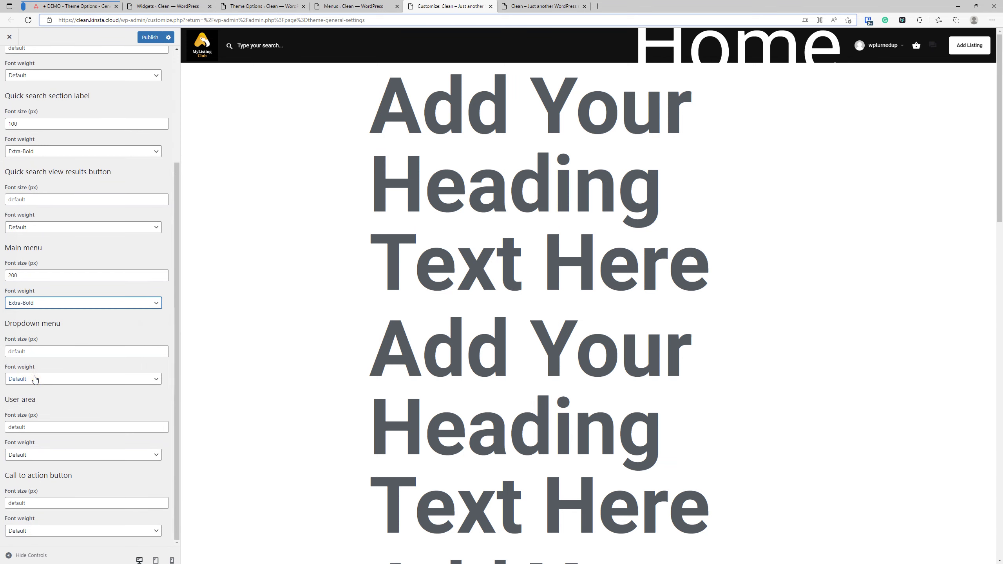
pyautogui.click(22, 305)
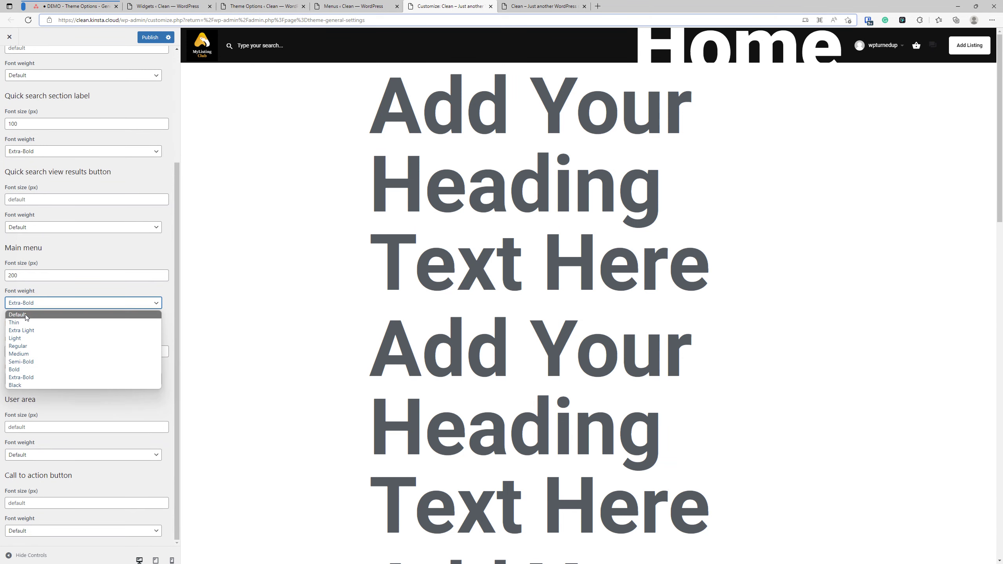
pyautogui.click(25, 323)
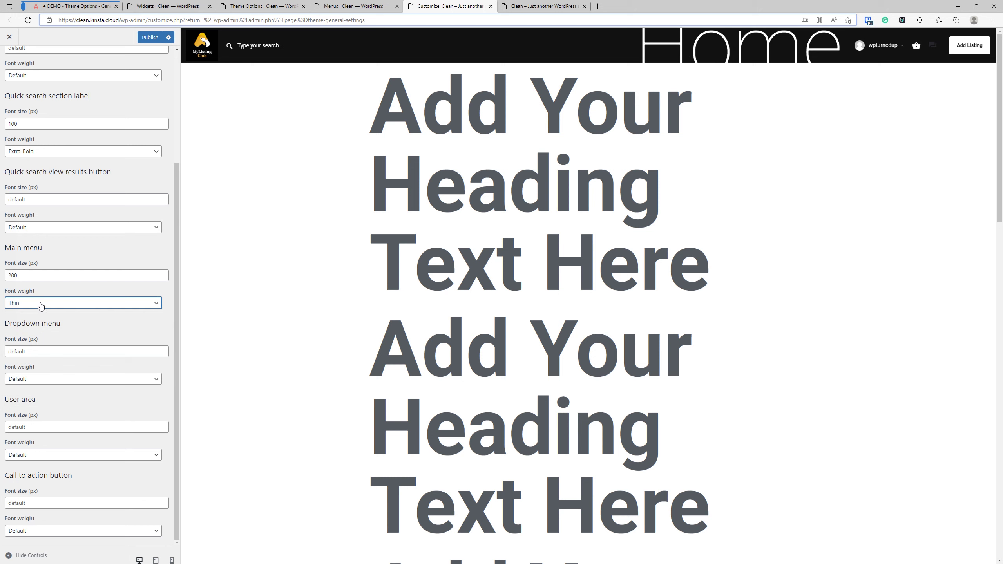
# Load the MyListing Club website (mylisting.club) in a new browser tab and go to its Resources page.
pyautogui.click(243, 4)
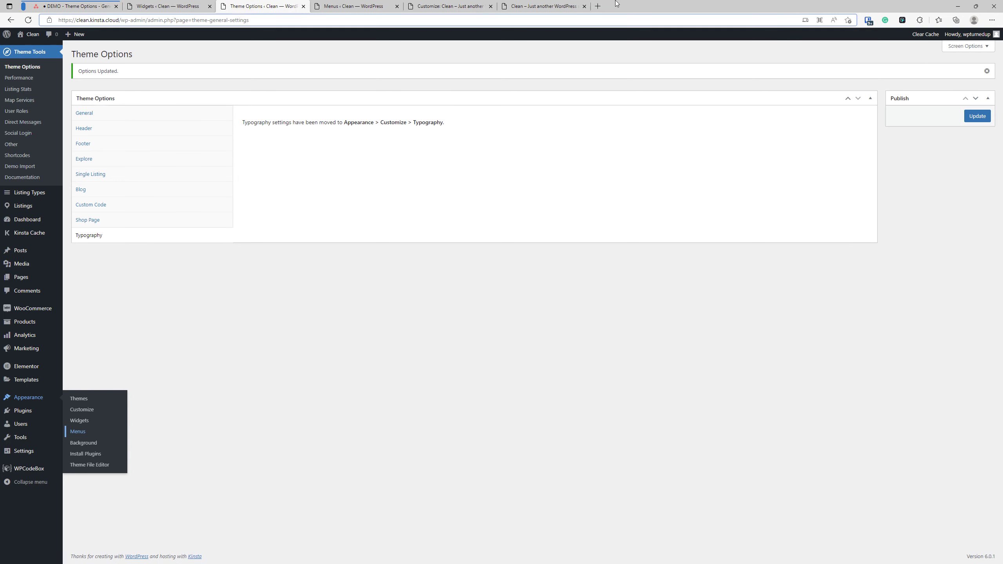
pyautogui.click(597, 6)
pyautogui.write('m')
pyautogui.press('Return')
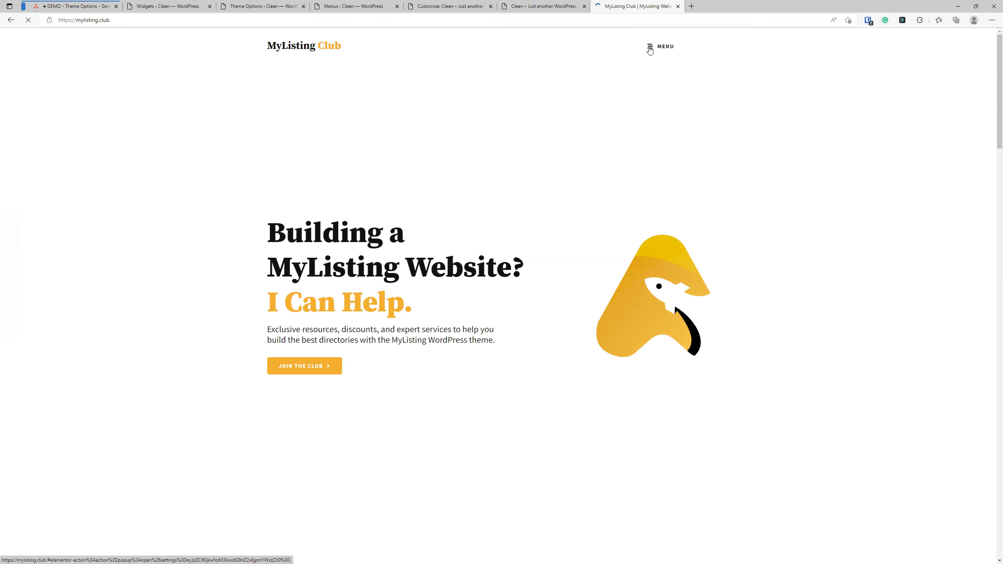
pyautogui.click(649, 50)
pyautogui.click(70, 286)
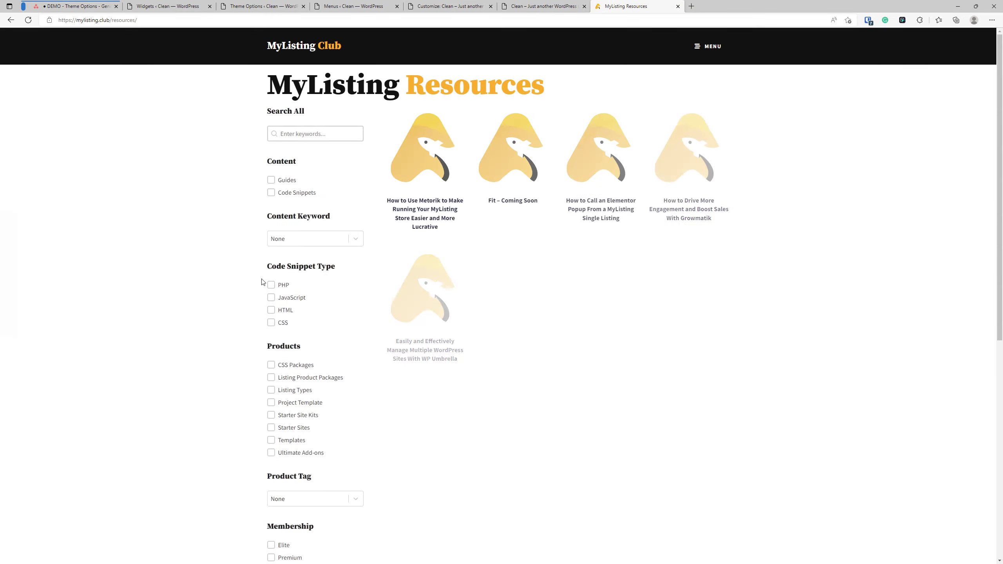
# Filter the resources to Guides, search for "build an online", and open the guide Build an Online Business Using the MyListing Theme.
pyautogui.click(271, 180)
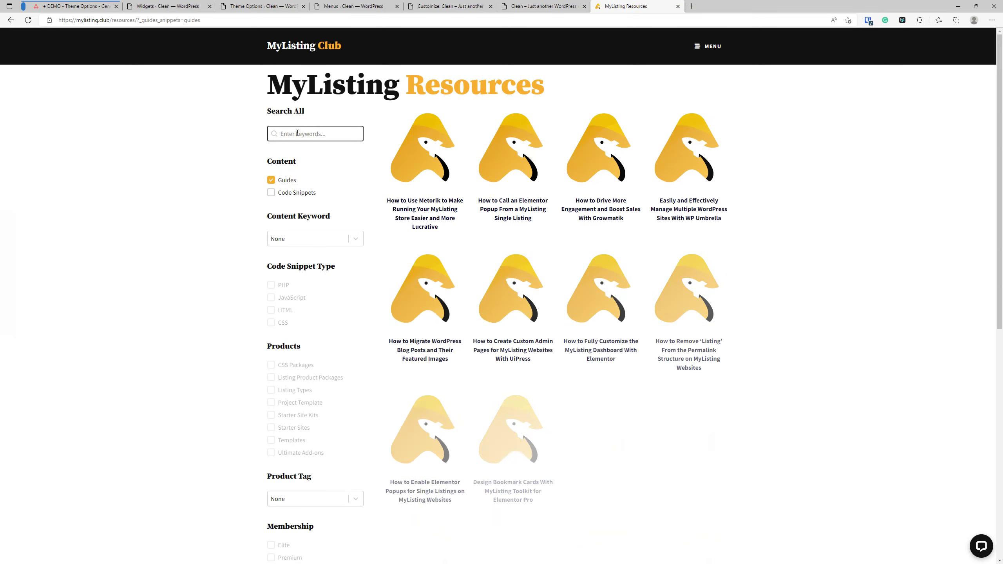
pyautogui.click(297, 133)
pyautogui.write('building')
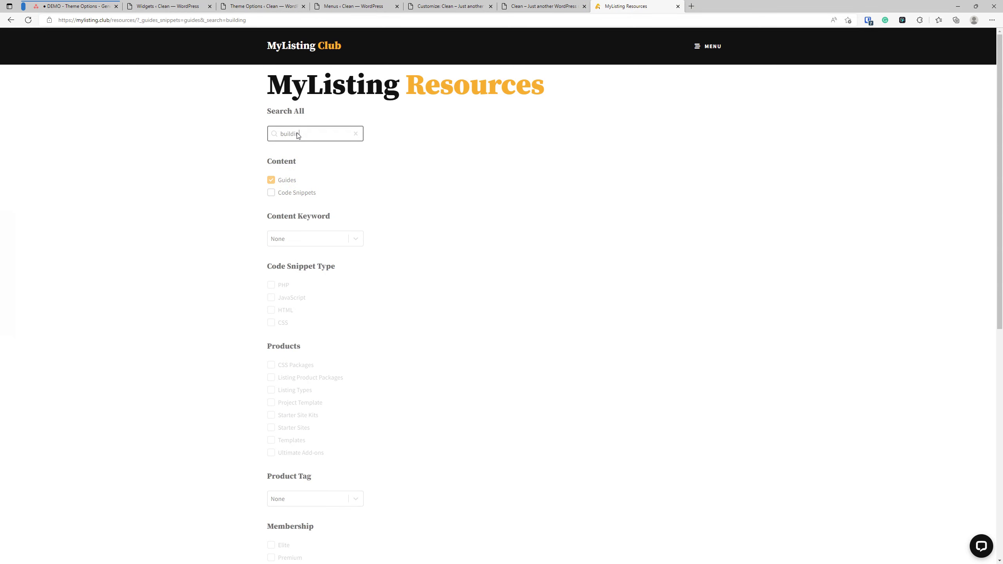
pyautogui.write(' on')
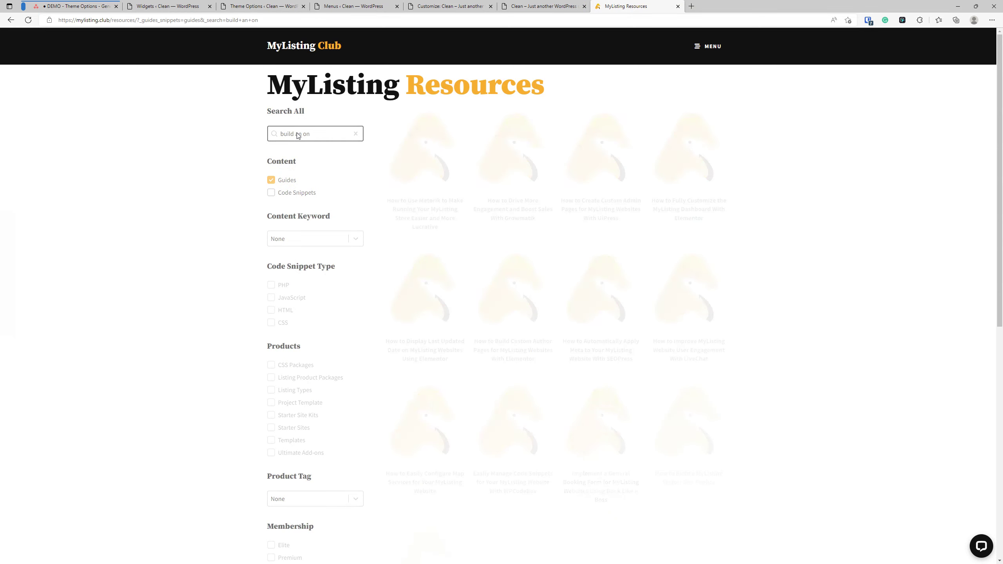
pyautogui.write('line')
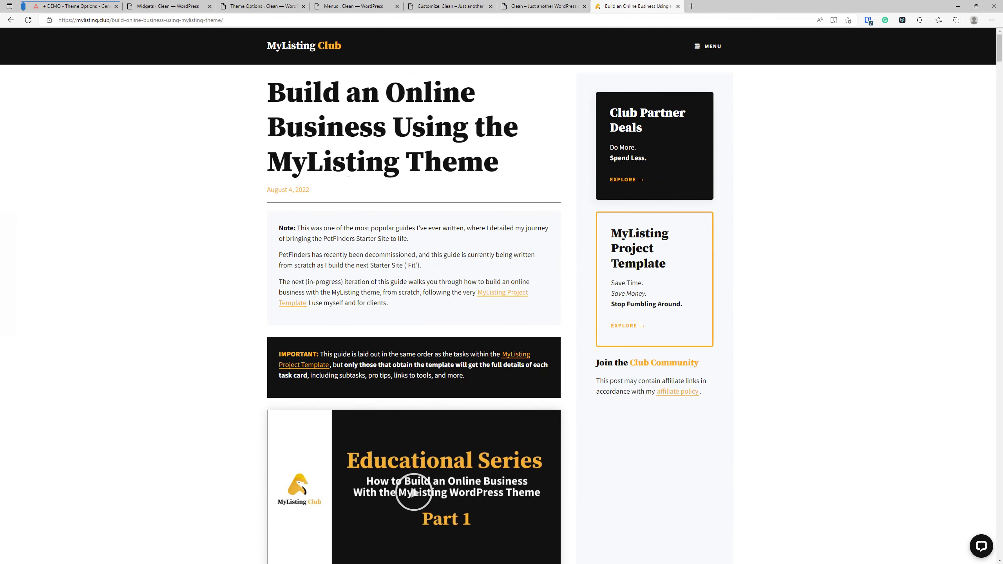
# Look through the online business guide, including its MyListing Theme Options parts and the business planning sections.
pyautogui.scroll(-20, 246, 198)
pyautogui.scroll(-20, 245, 198)
pyautogui.scroll(-20, 246, 197)
pyautogui.scroll(-20, 254, 191)
pyautogui.scroll(-20, 278, 236)
pyautogui.scroll(-20, 278, 235)
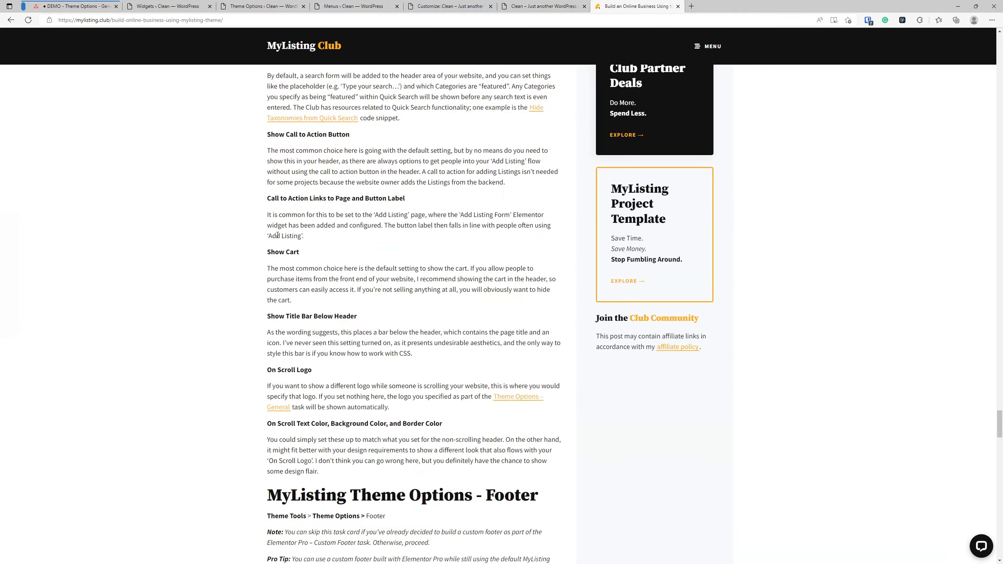
pyautogui.scroll(-3, 278, 235)
pyautogui.scroll(20, 278, 236)
pyautogui.scroll(20, 278, 237)
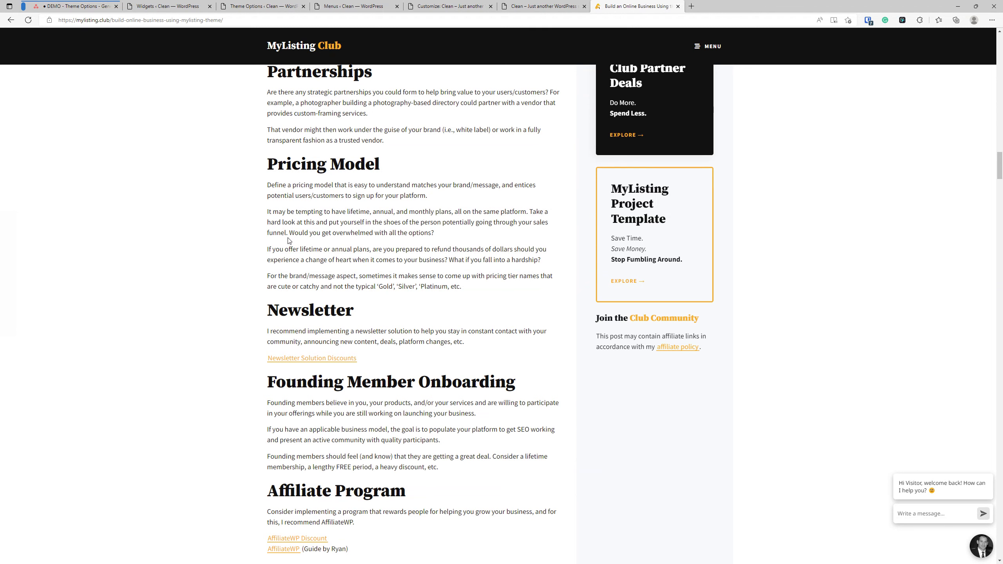
pyautogui.moveTo(4, 252)
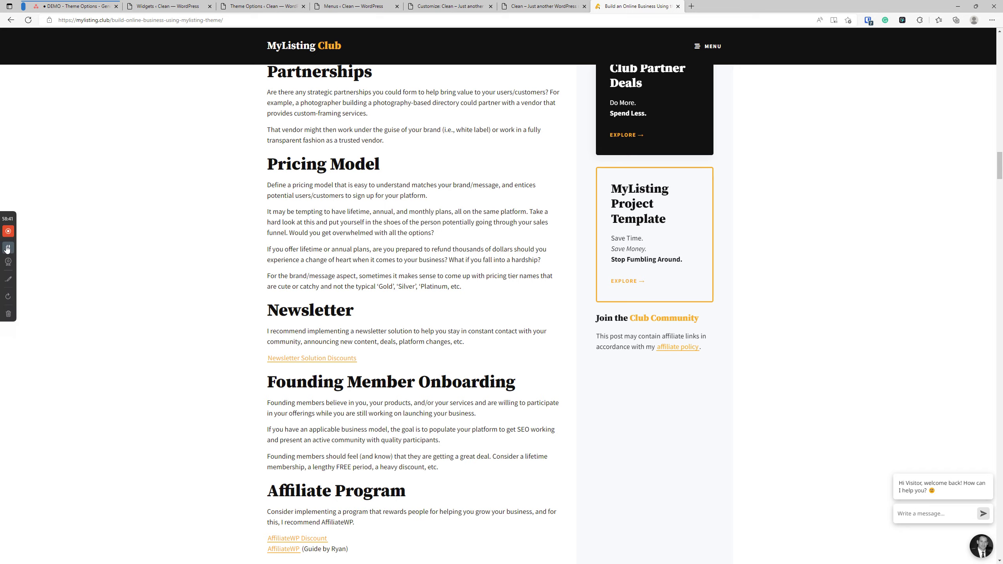